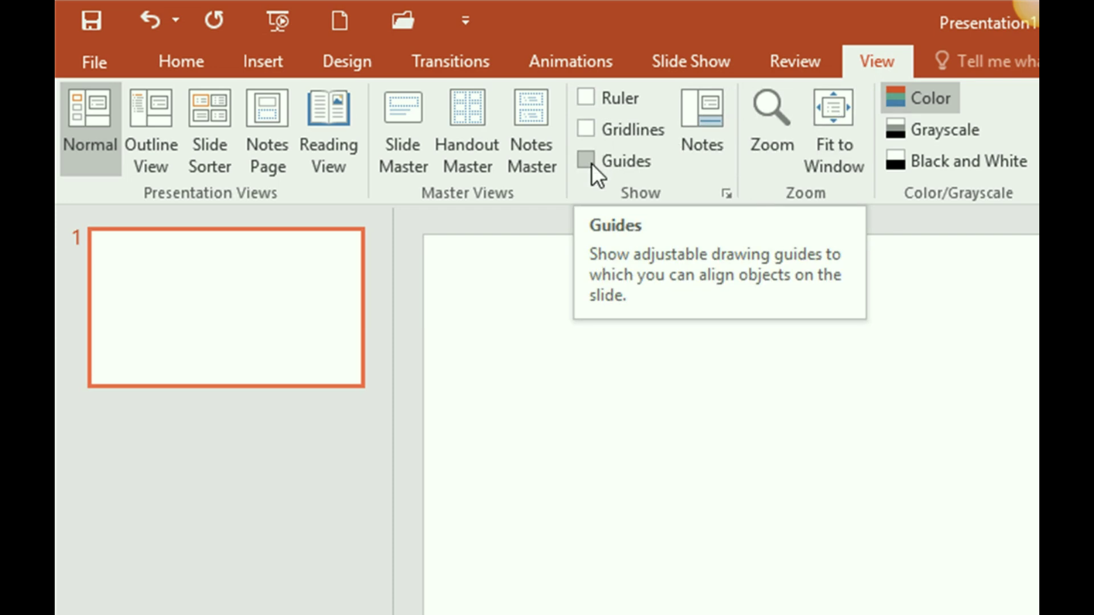
Show the drawing guides and set the slide background to a solid fill in the darkest blue-gray theme shade.
left_click(585, 162)
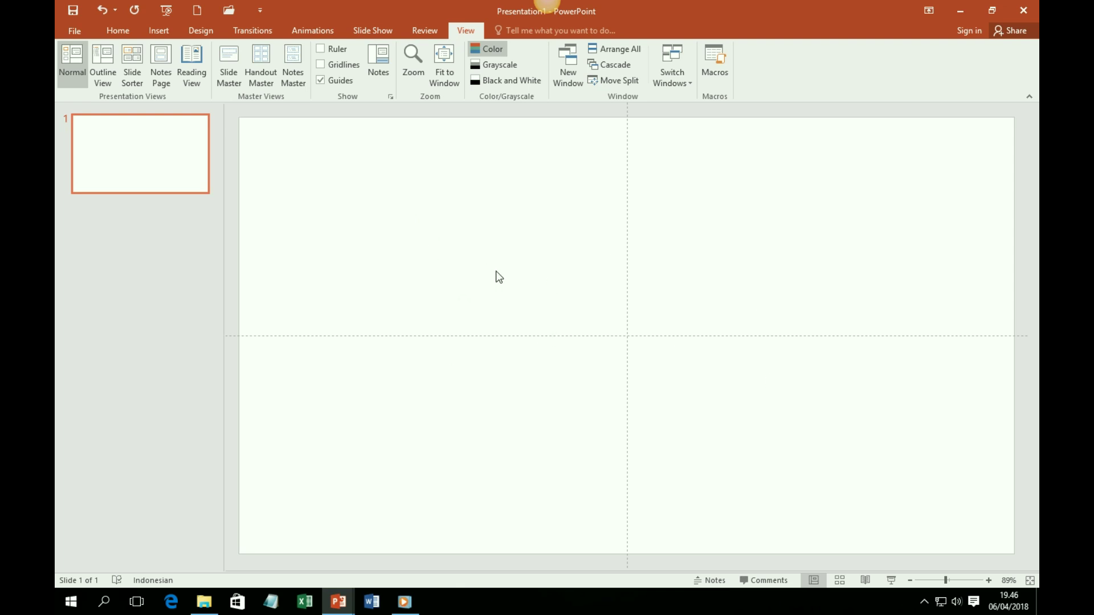
right_click(452, 221)
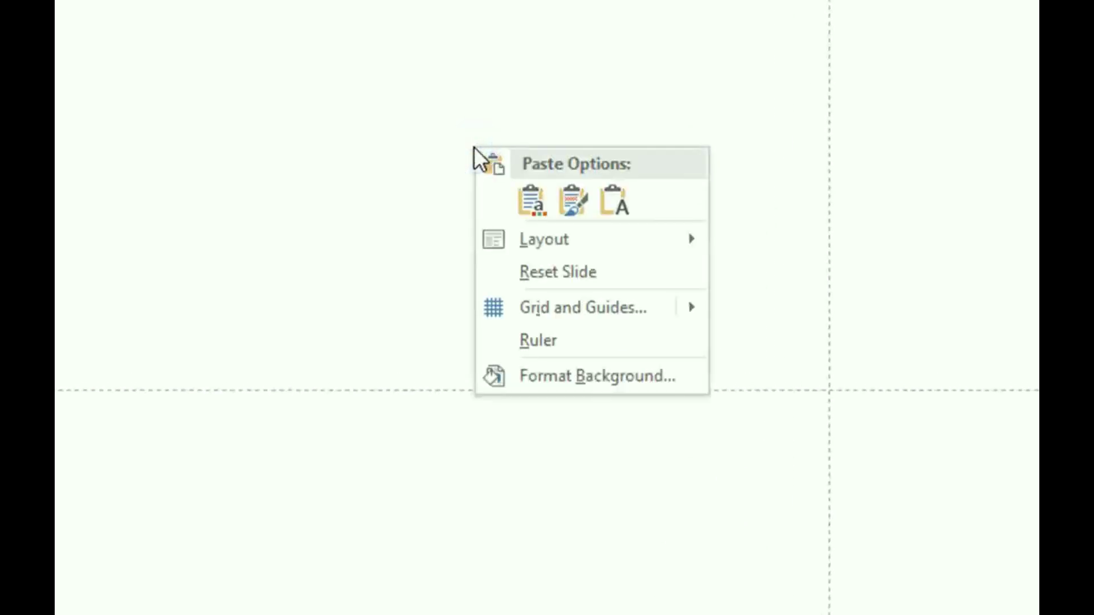
left_click(556, 376)
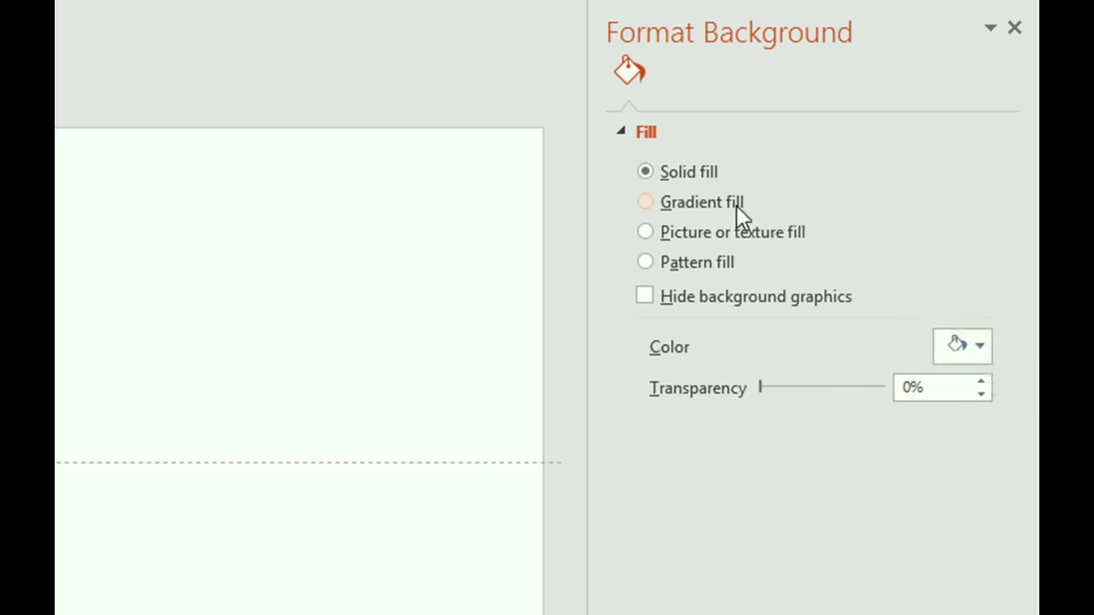
left_click(981, 347)
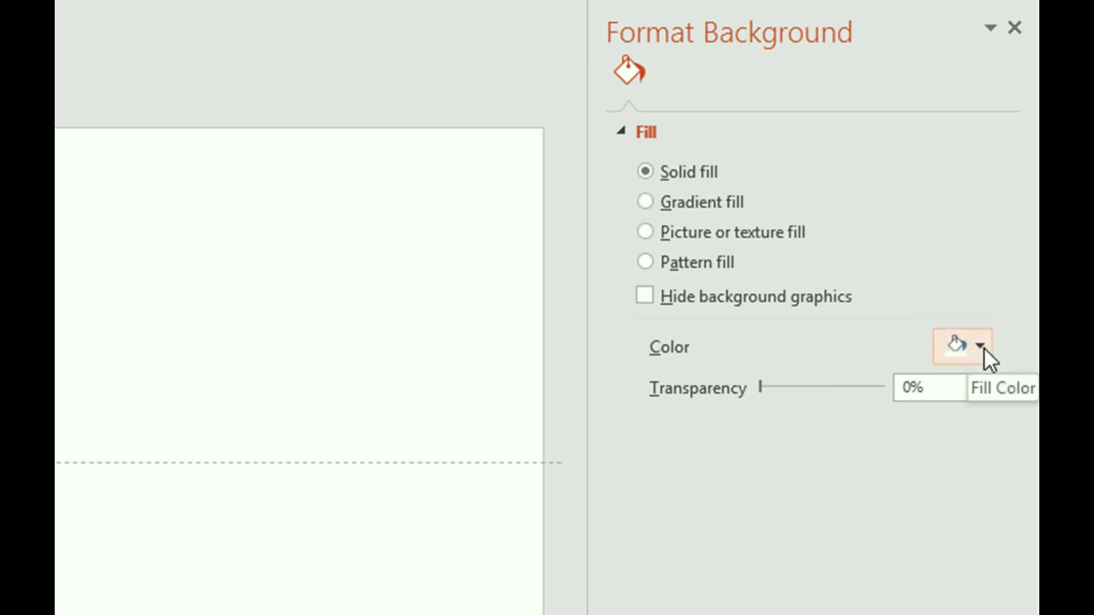
left_click(981, 348)
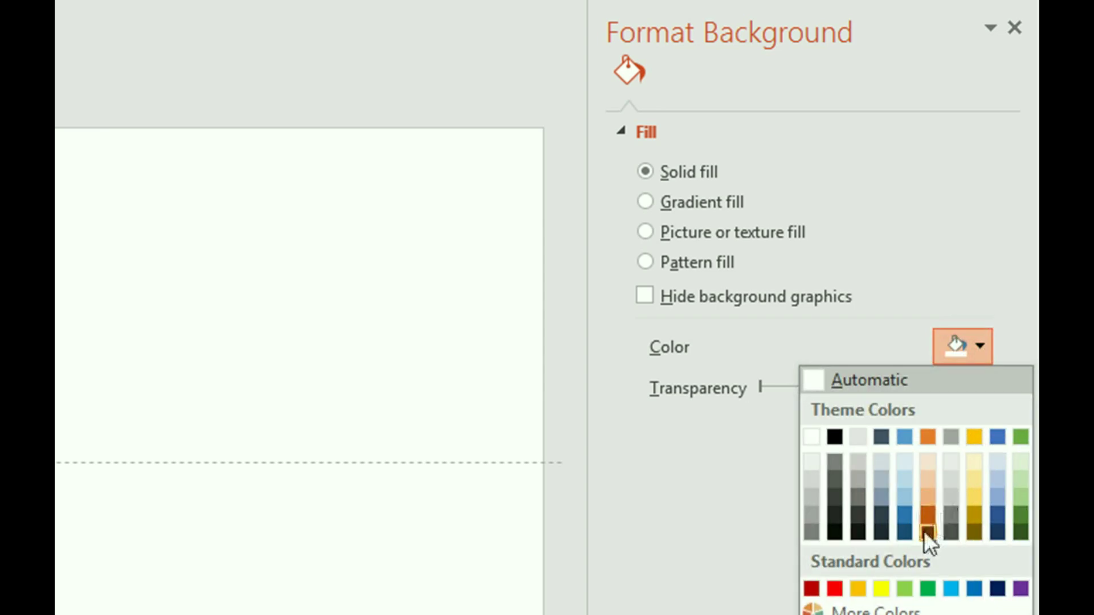
left_click(880, 535)
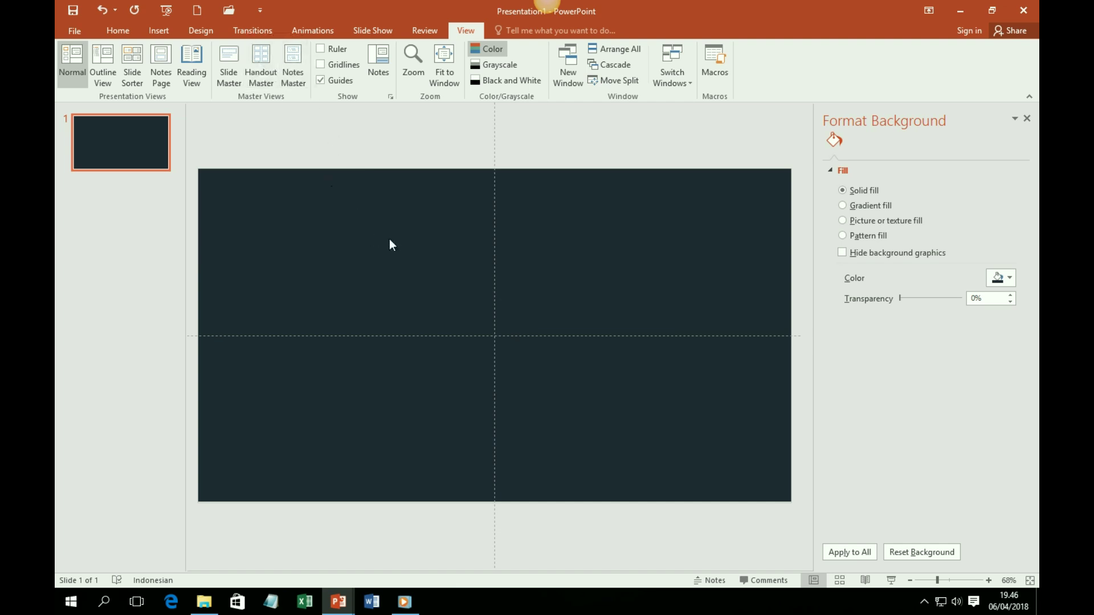
Draw a right block arrow about 6.0 high and 6.6 wide, placing its tip where the two guides cross.
left_click(159, 30)
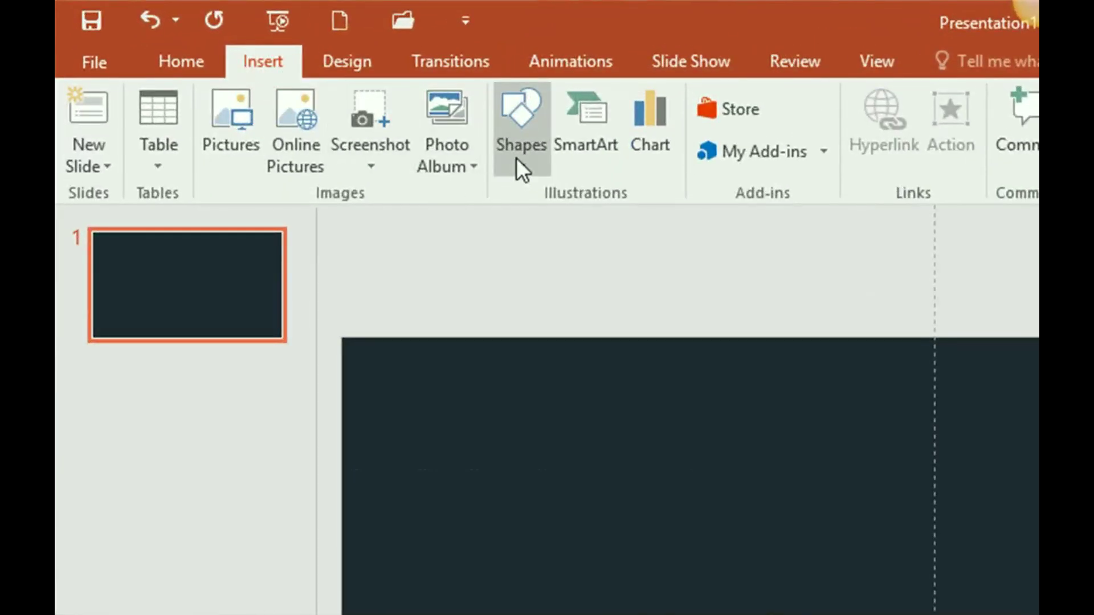
left_click(524, 157)
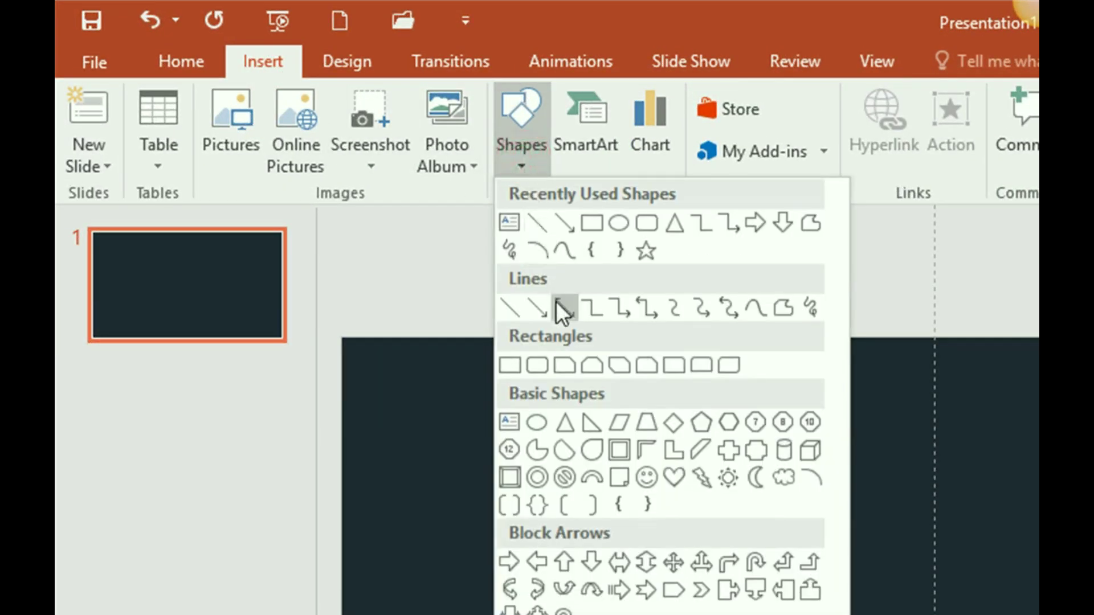
left_click(511, 561)
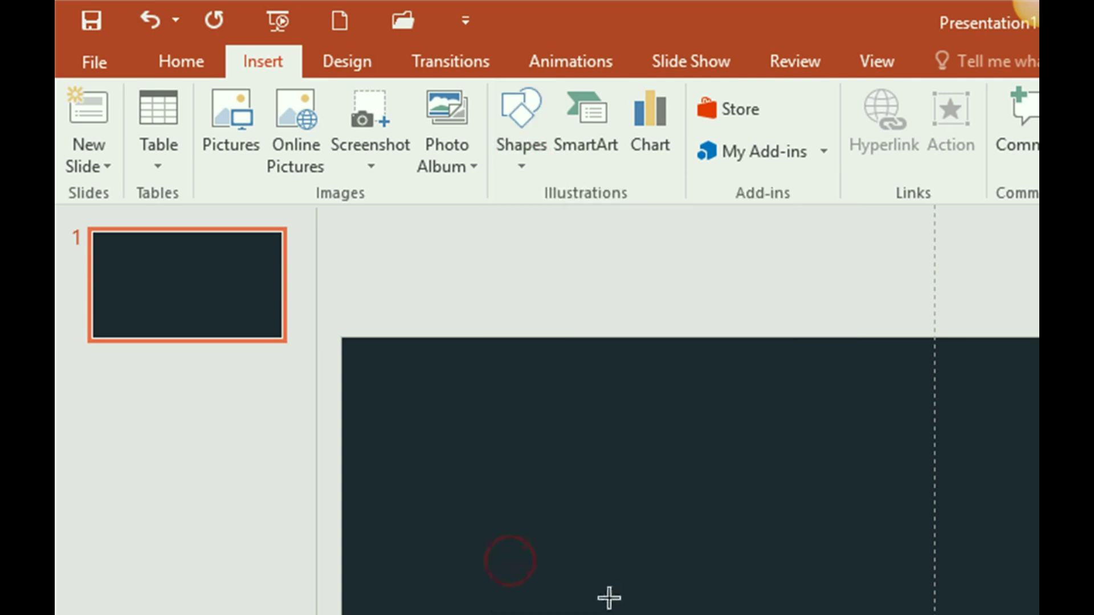
left_click_drag(620, 602, 634, 614)
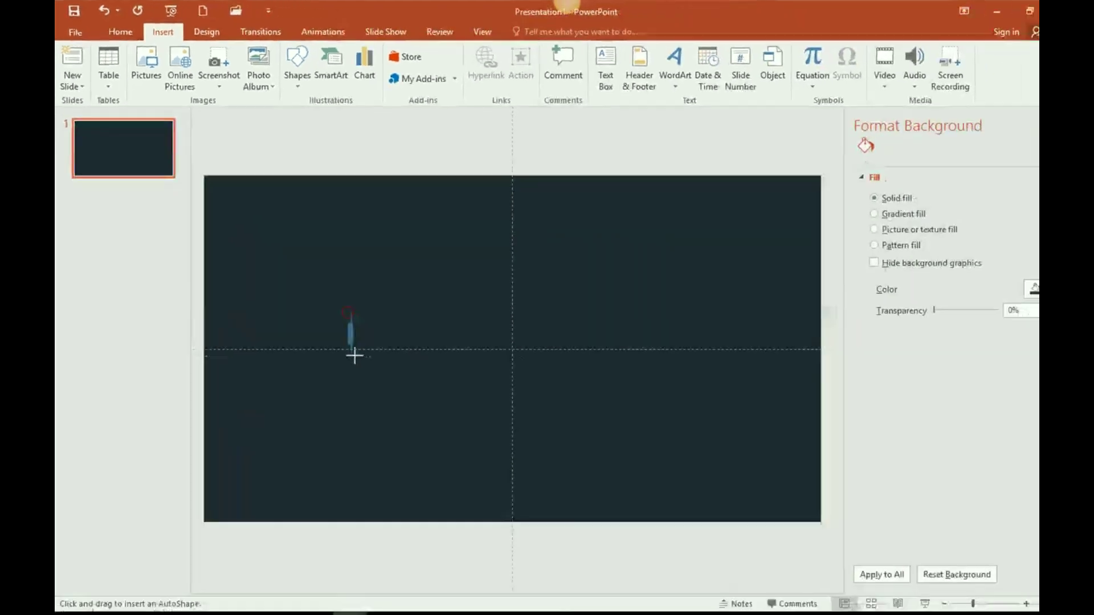
left_click_drag(354, 356, 454, 404)
left_click_drag(412, 366, 450, 347)
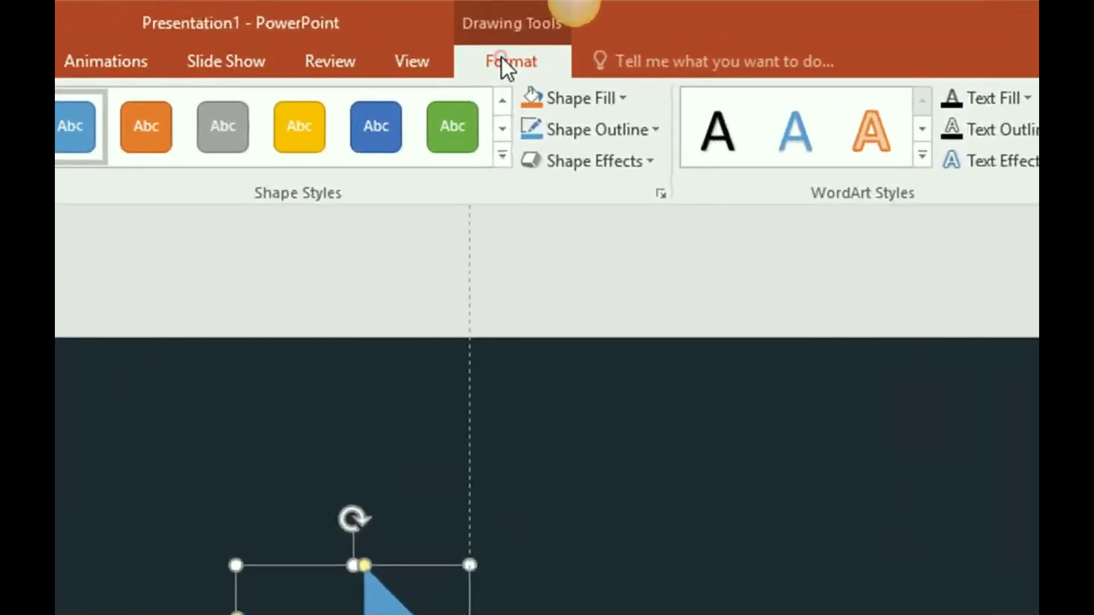
Remove the outline from the block arrow.
left_click(510, 29)
left_click(653, 131)
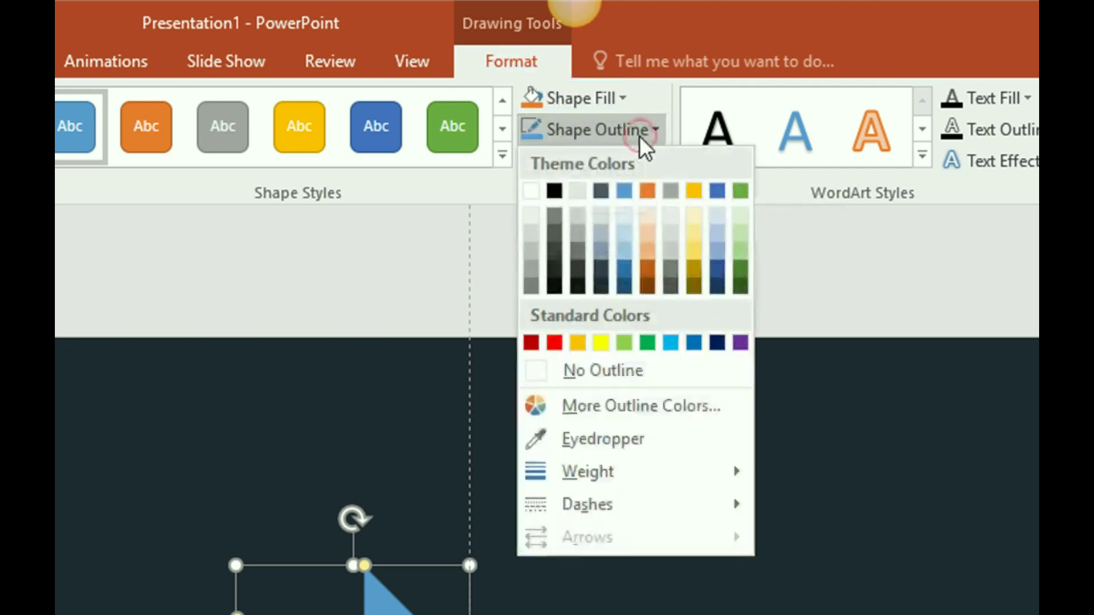
left_click(581, 369)
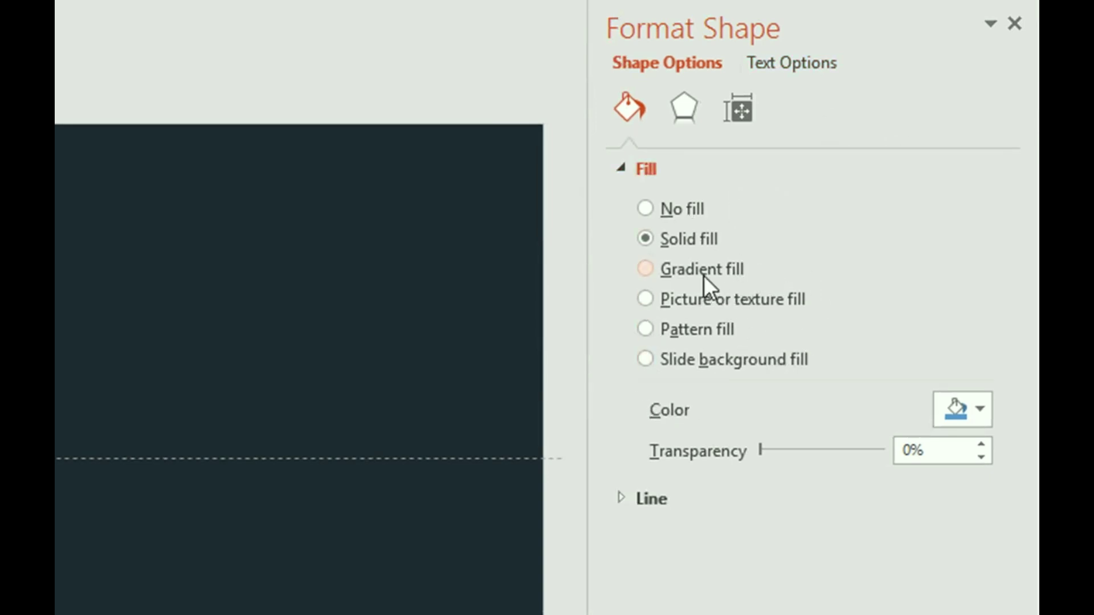
Give the arrow a linear gradient fill with an angle of 0°.
left_click(649, 275)
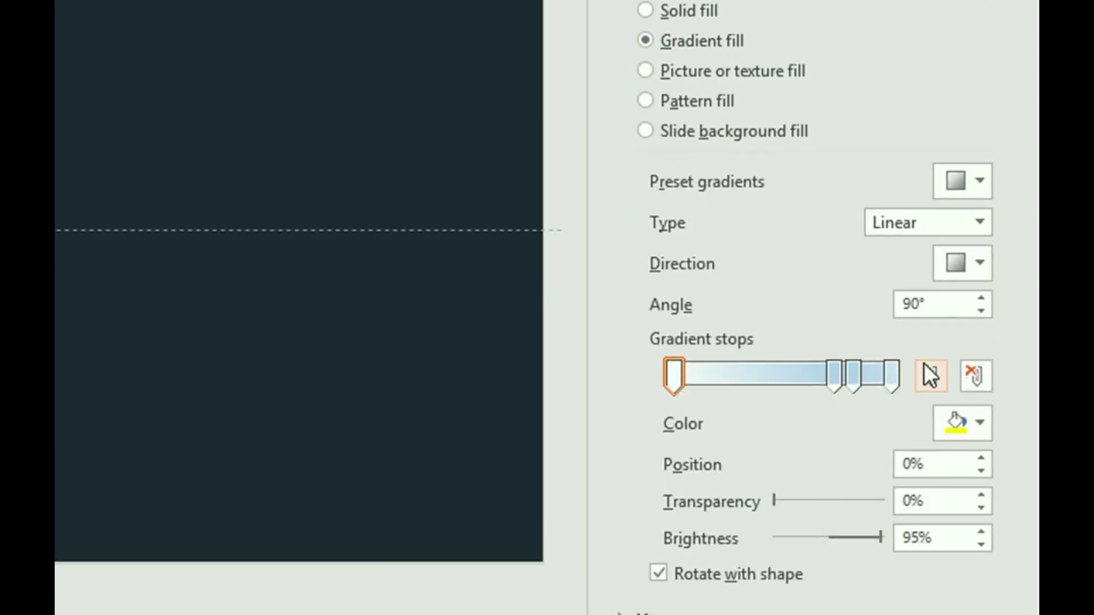
left_click(950, 309)
type("0")
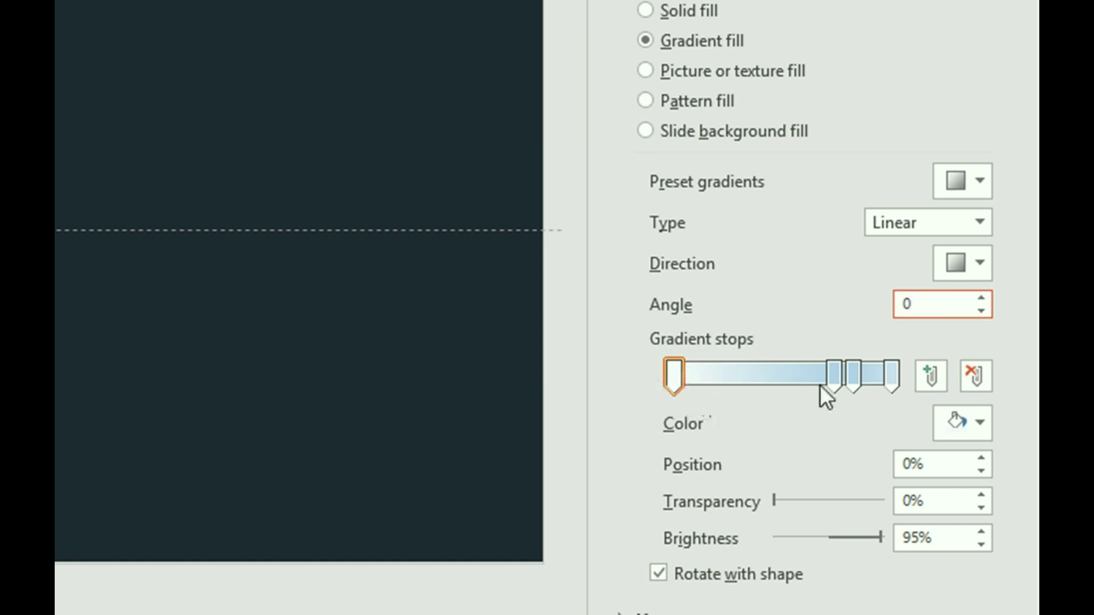
Delete one of the two middle gradient stops and move the remaining middle stop to the 53% position.
left_click(833, 376)
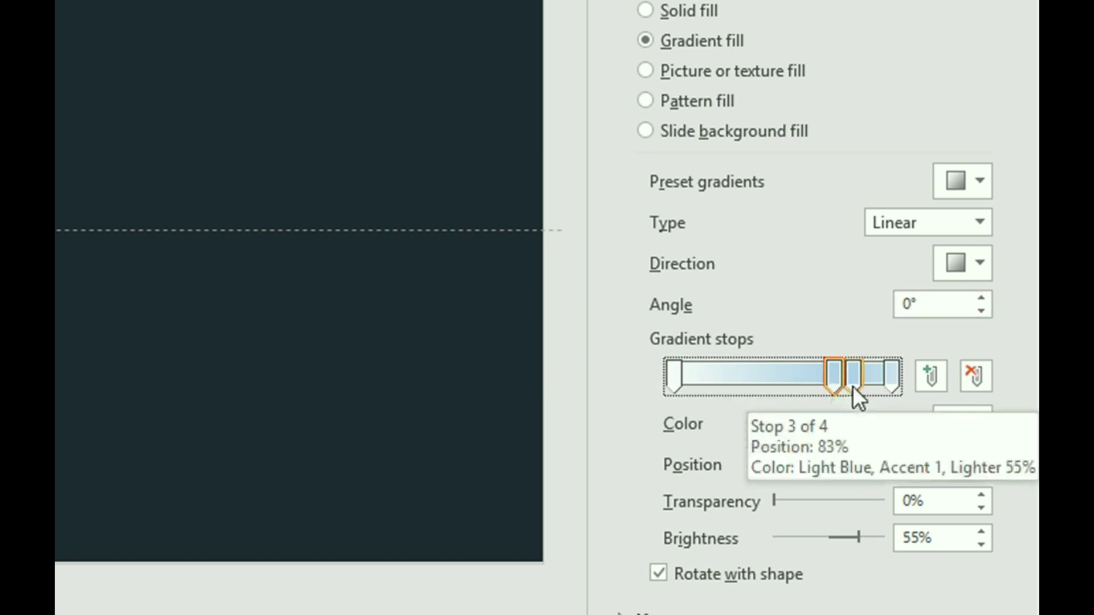
left_click(969, 380)
left_click_drag(848, 380, 792, 390)
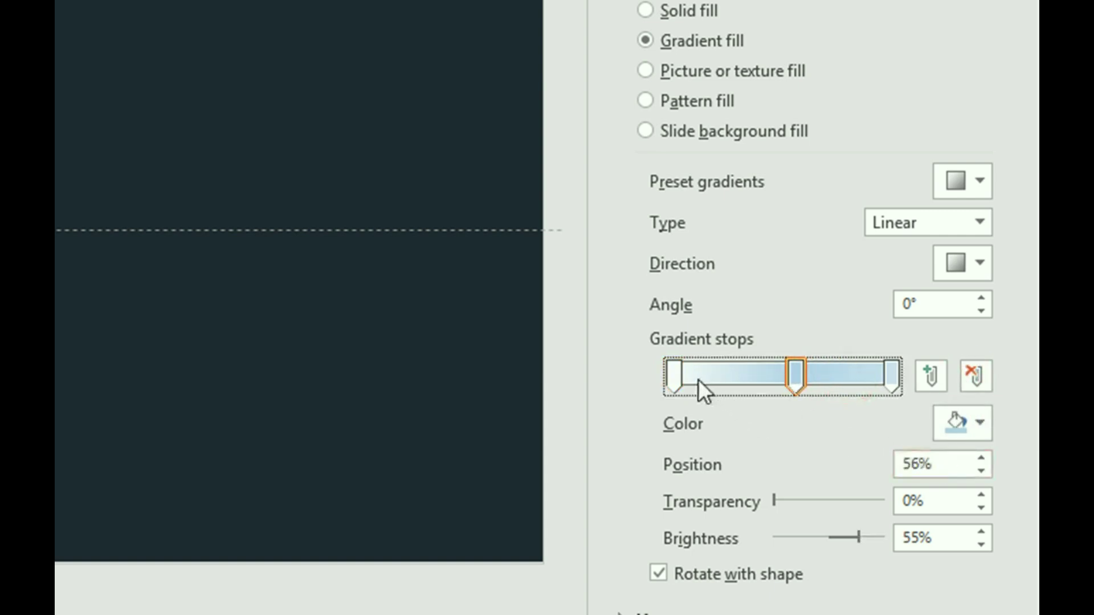
left_click(679, 381)
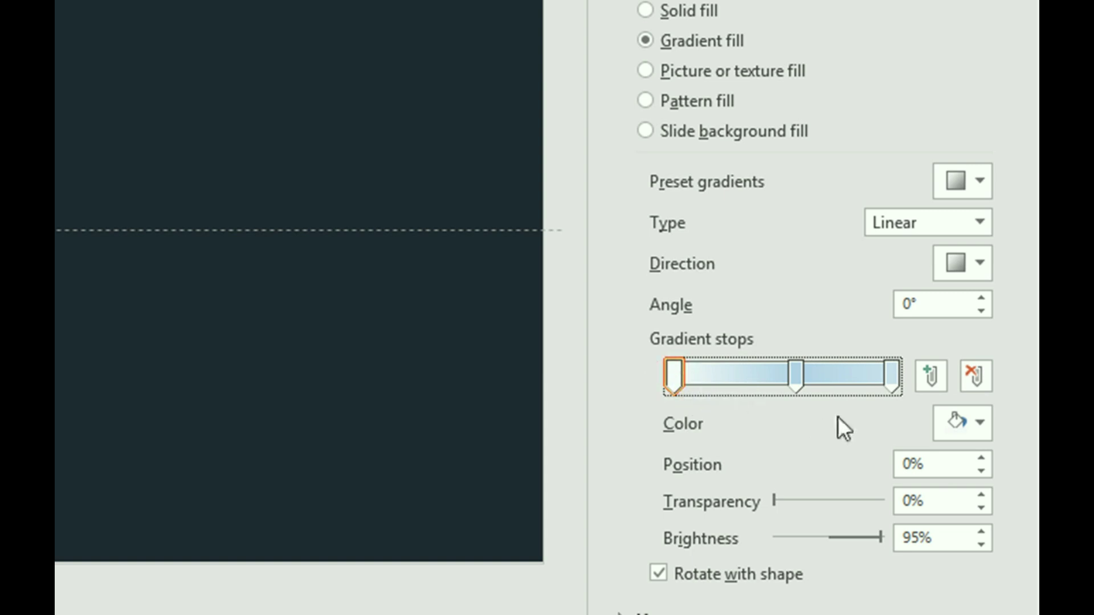
left_click_drag(793, 383, 783, 385)
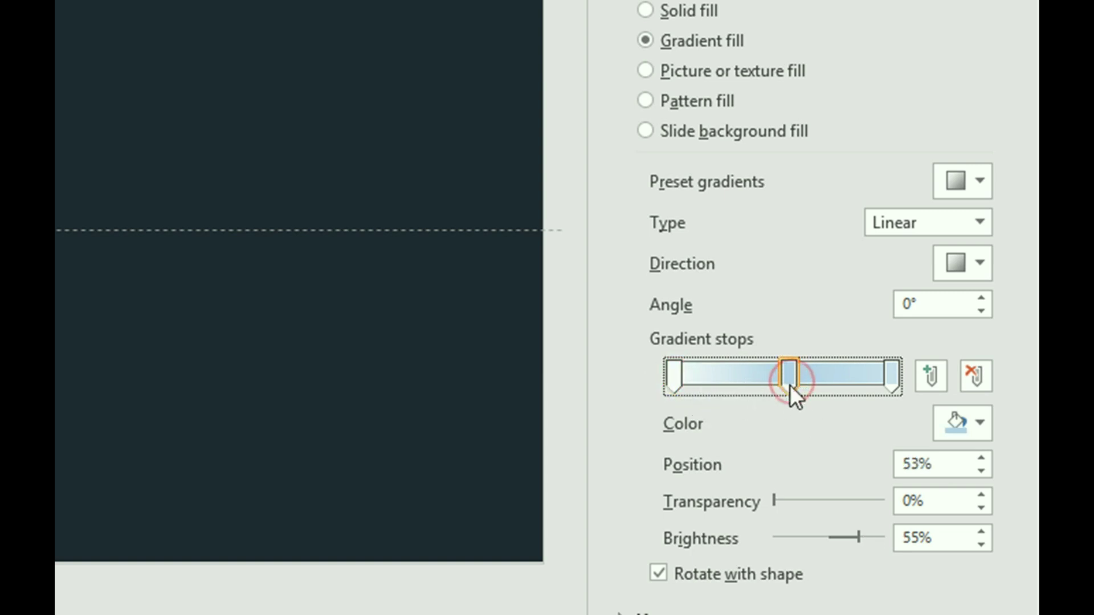
Color the gradient stop at 100% gold and the middle stop bright light blue.
left_click(890, 378)
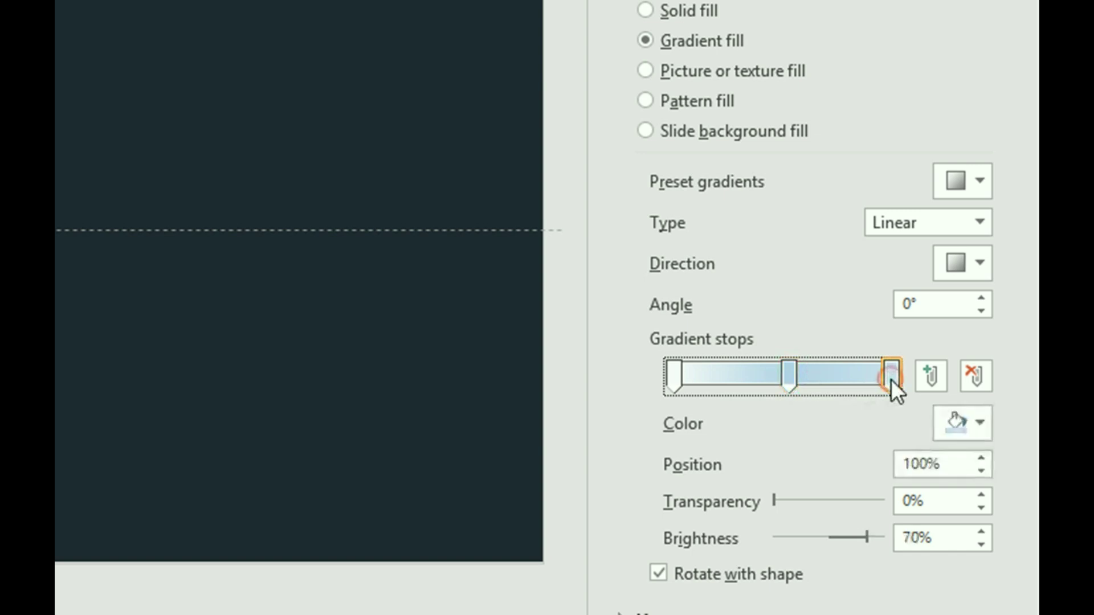
left_click(981, 424)
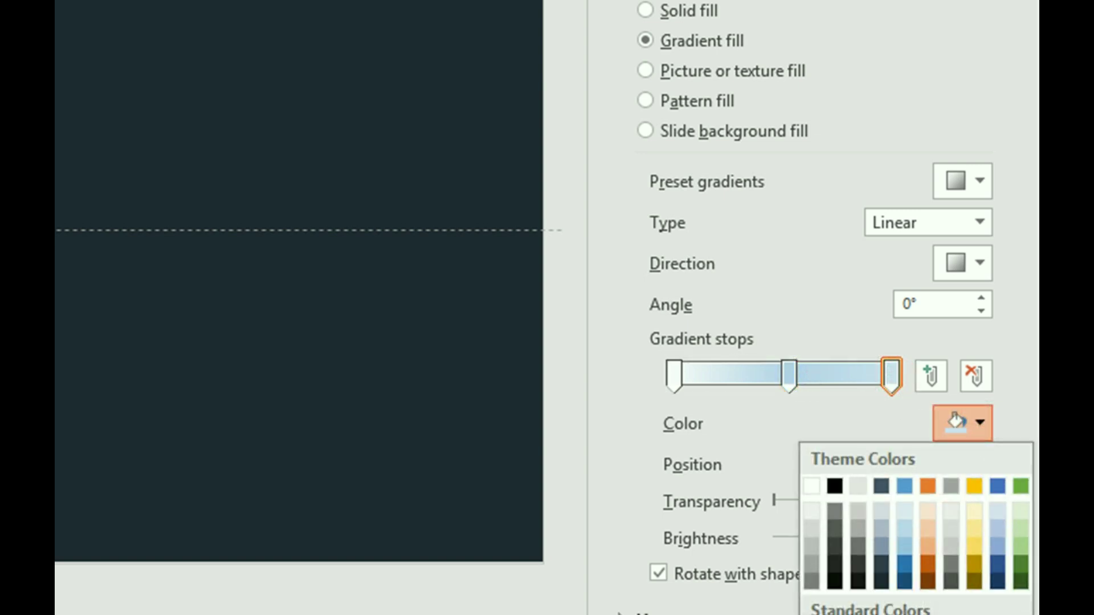
left_click(975, 486)
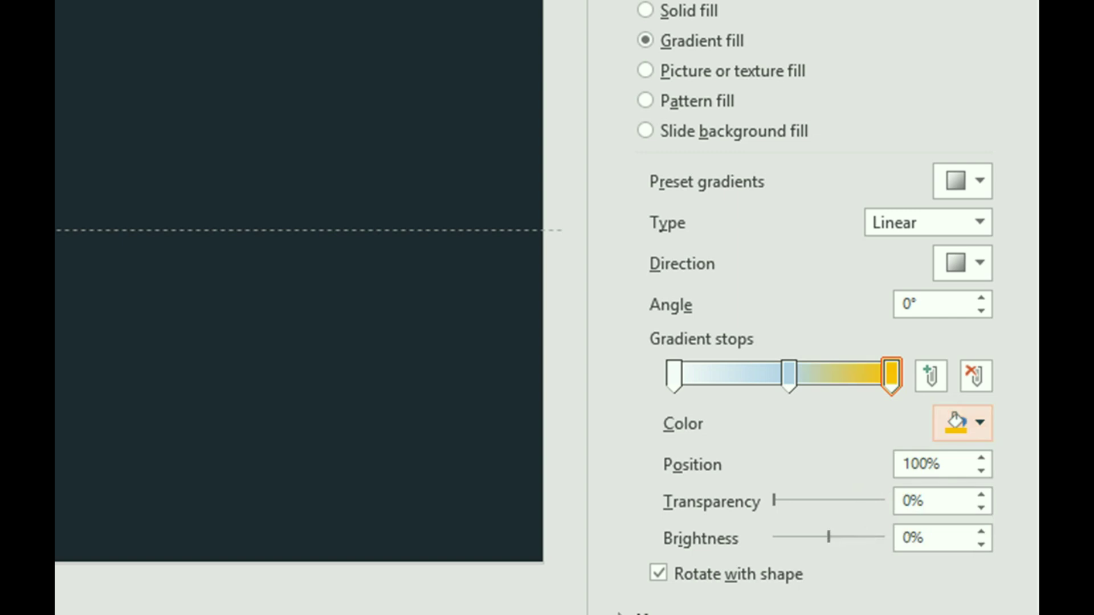
left_click(788, 385)
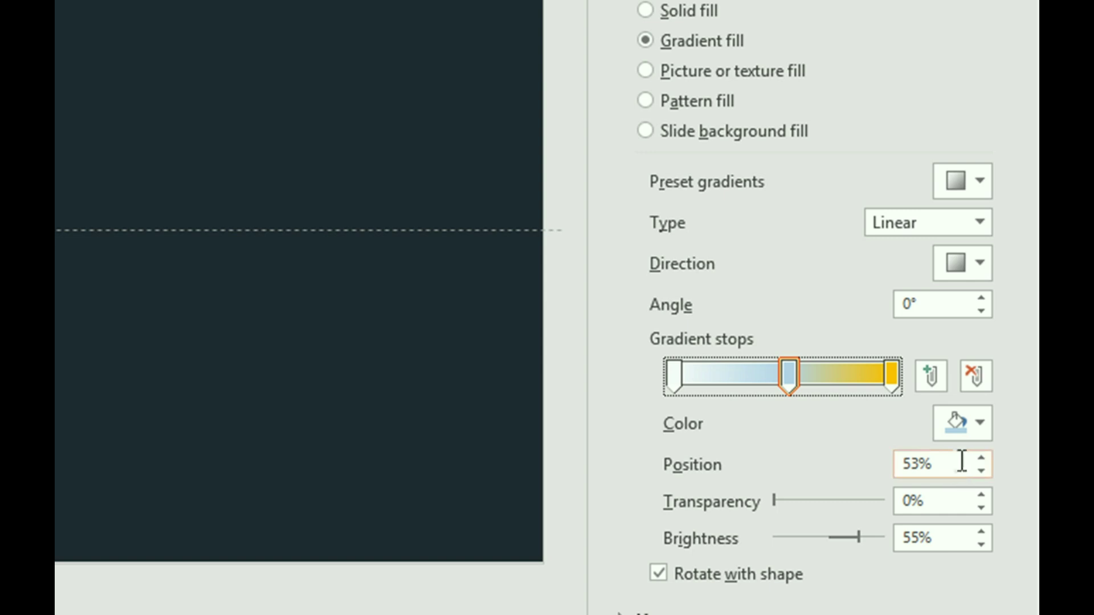
left_click(980, 425)
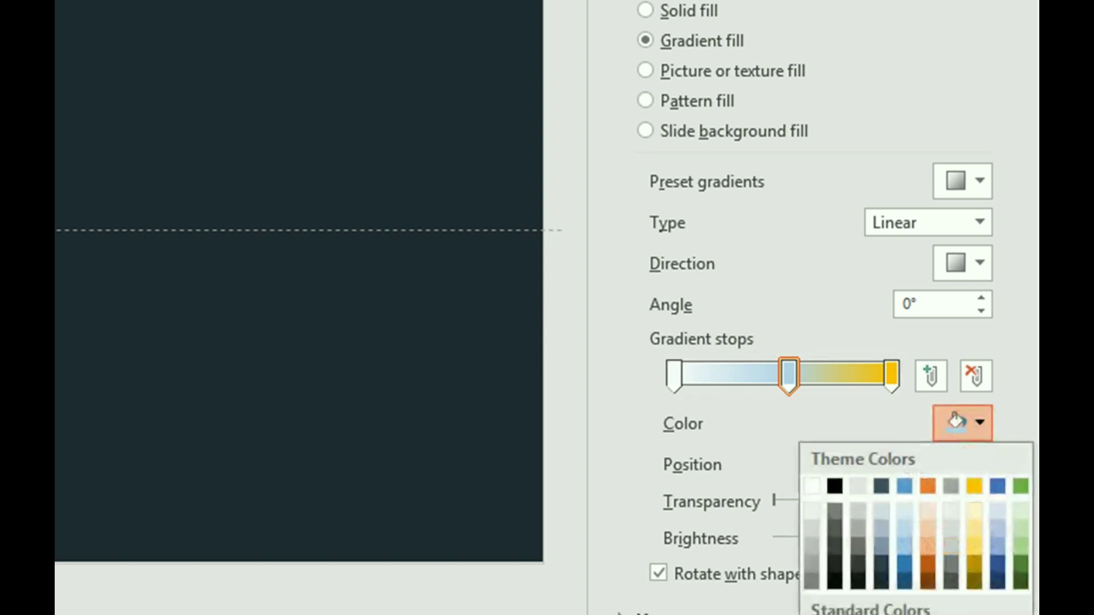
left_click(904, 486)
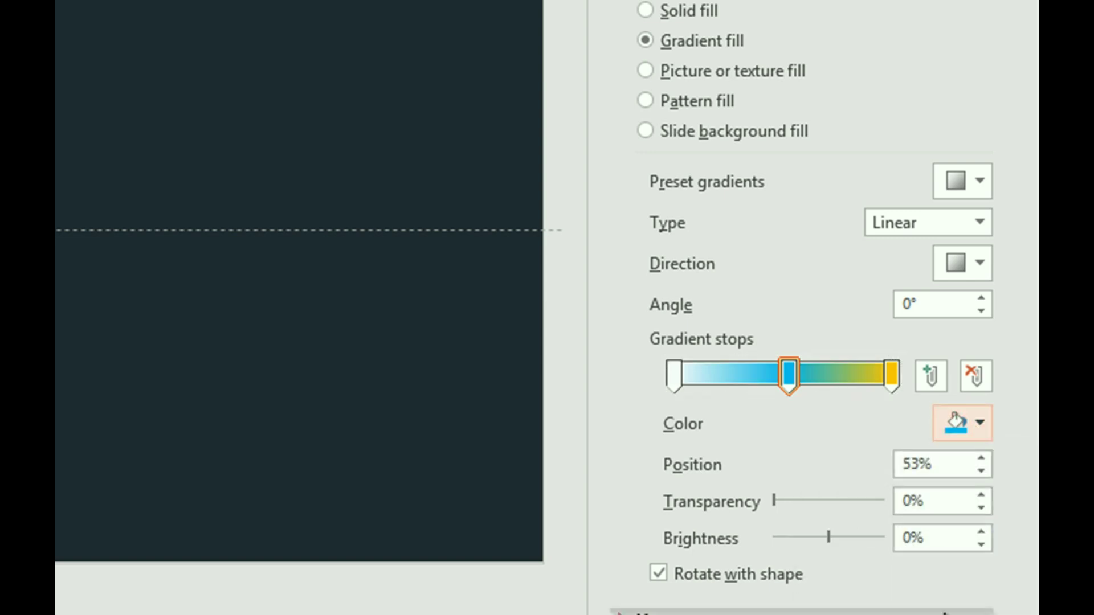
Set the transparency of the first gradient stop to 100% and of the middle stop to 50%.
left_click(674, 384)
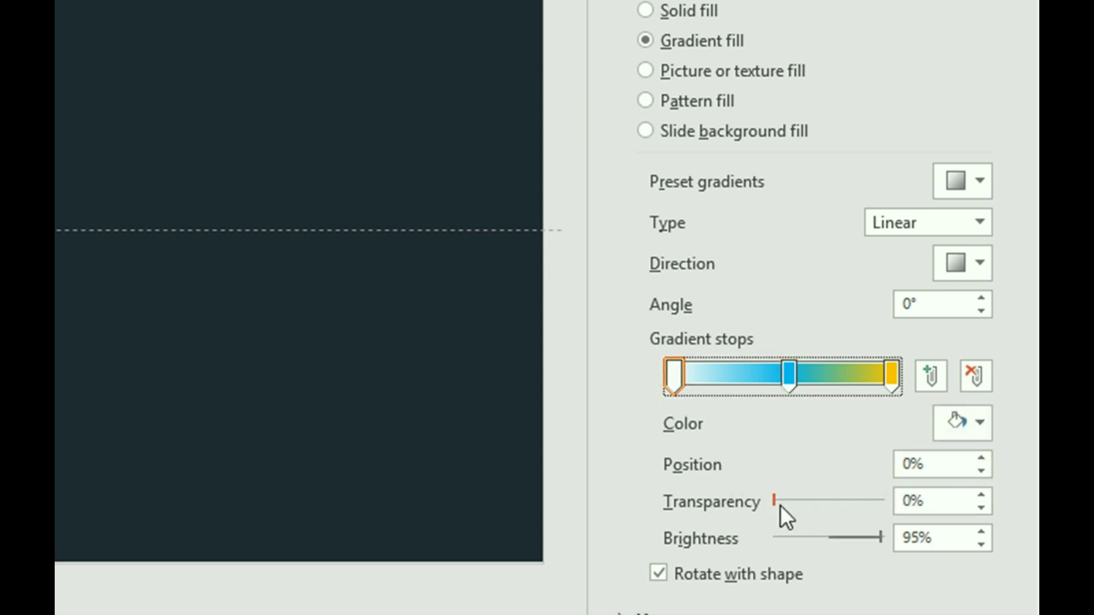
left_click_drag(776, 503, 907, 500)
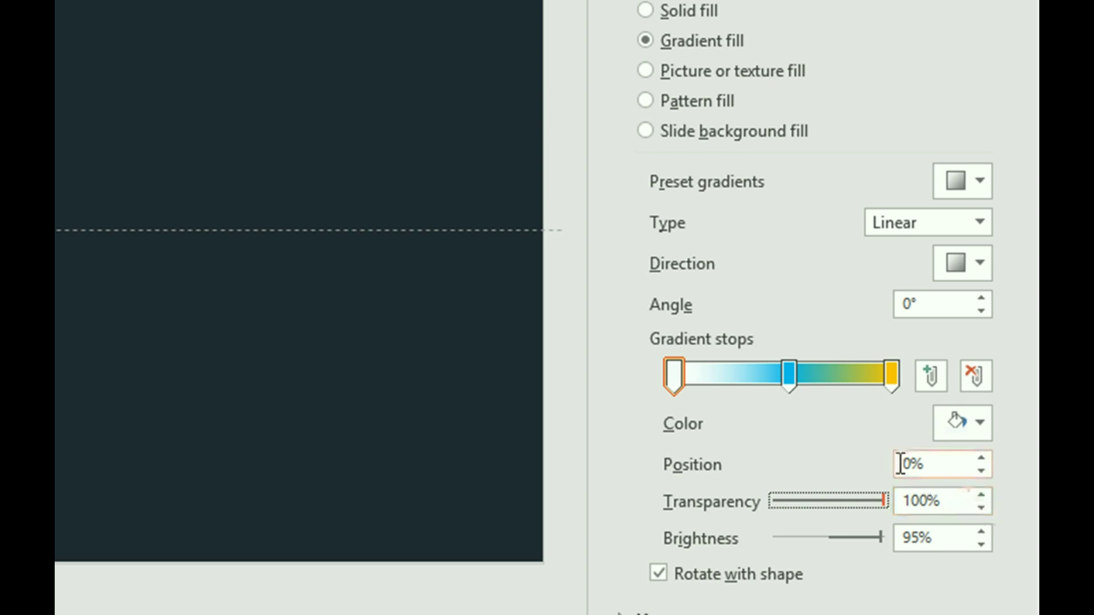
left_click(788, 378)
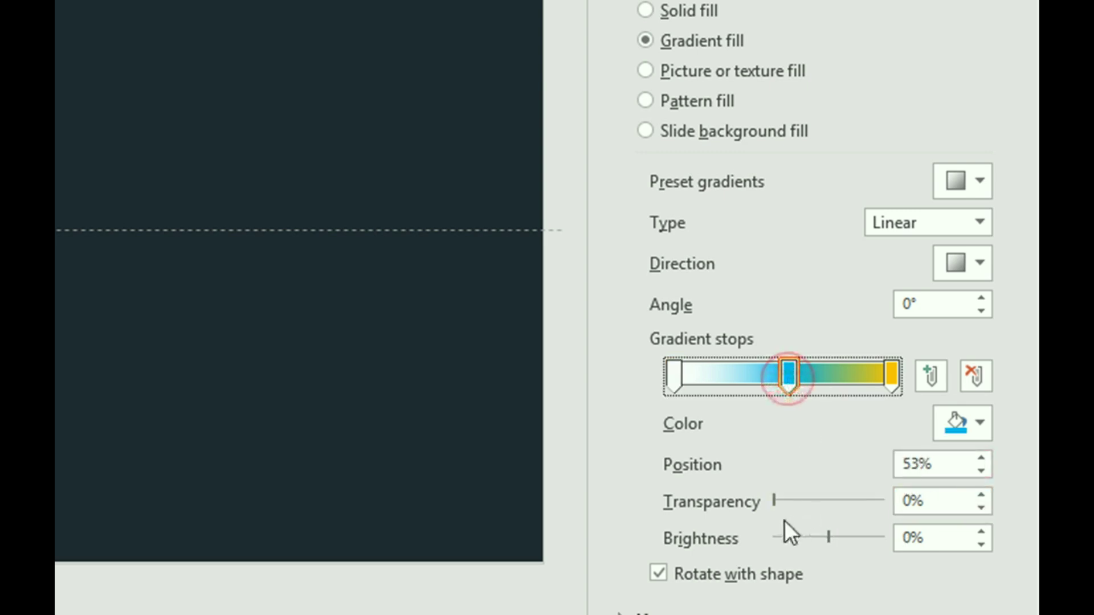
left_click_drag(774, 503, 822, 504)
left_click(827, 503)
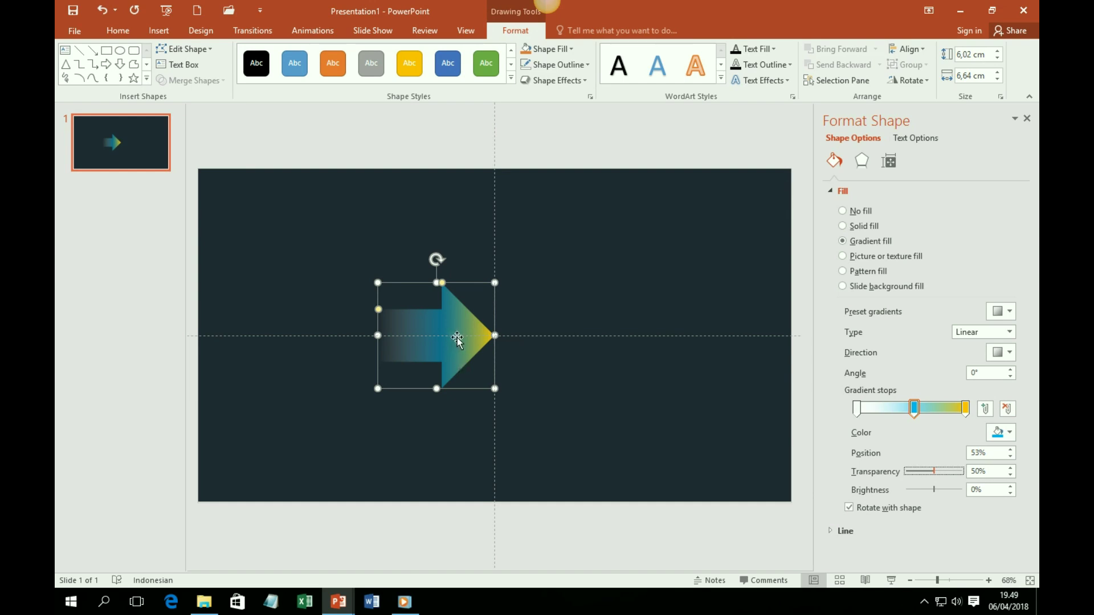
Copy the gradient arrow, paste duplicates of it, and move one duplicate below the original.
left_click(127, 33)
left_click(109, 68)
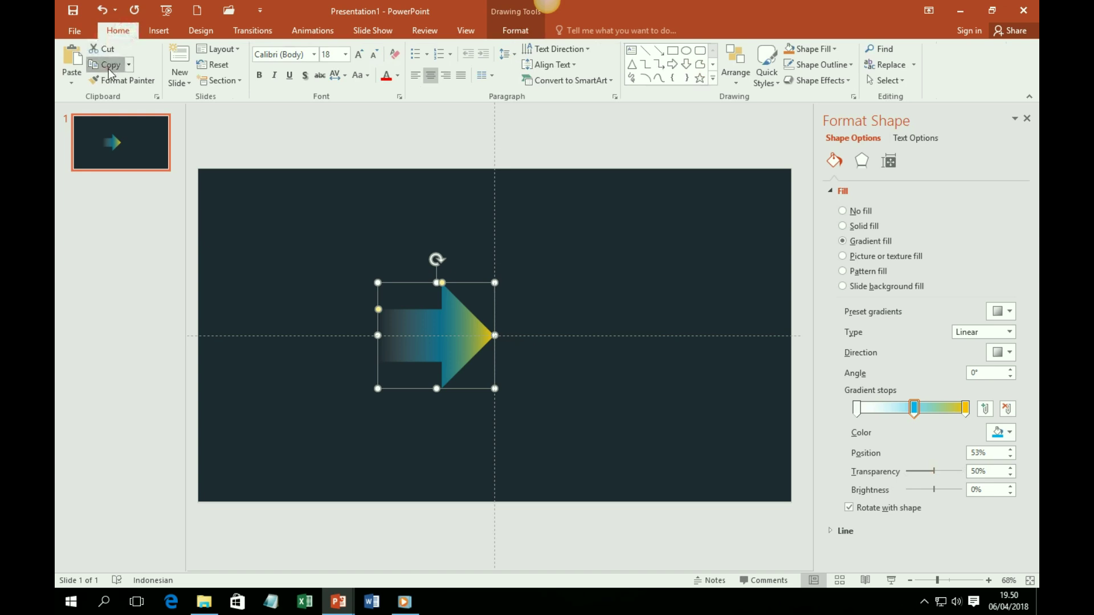
left_click(72, 62)
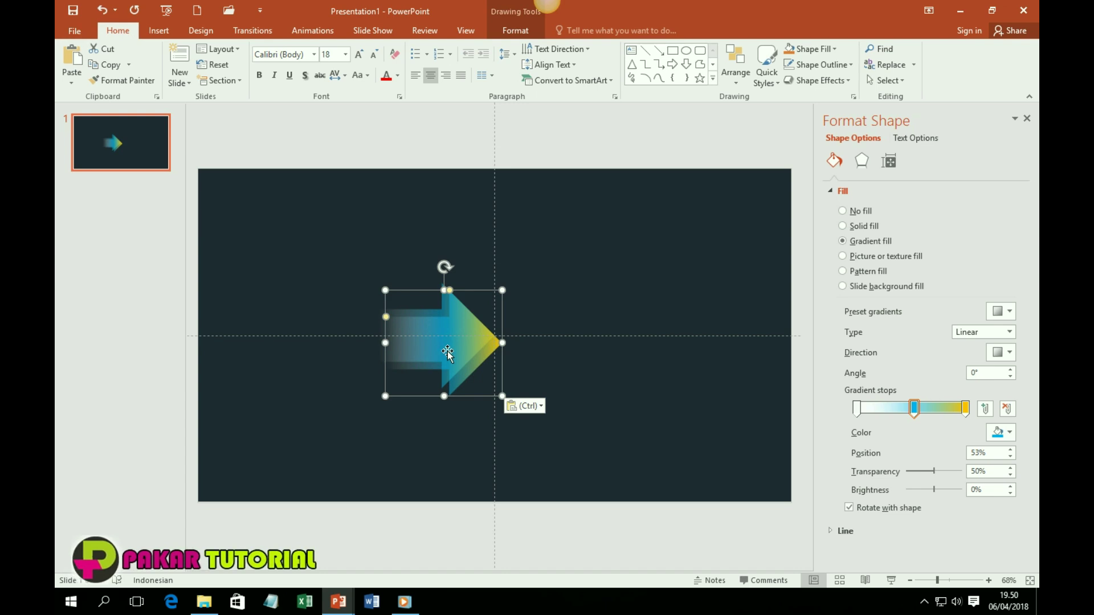
left_click_drag(454, 347, 465, 428)
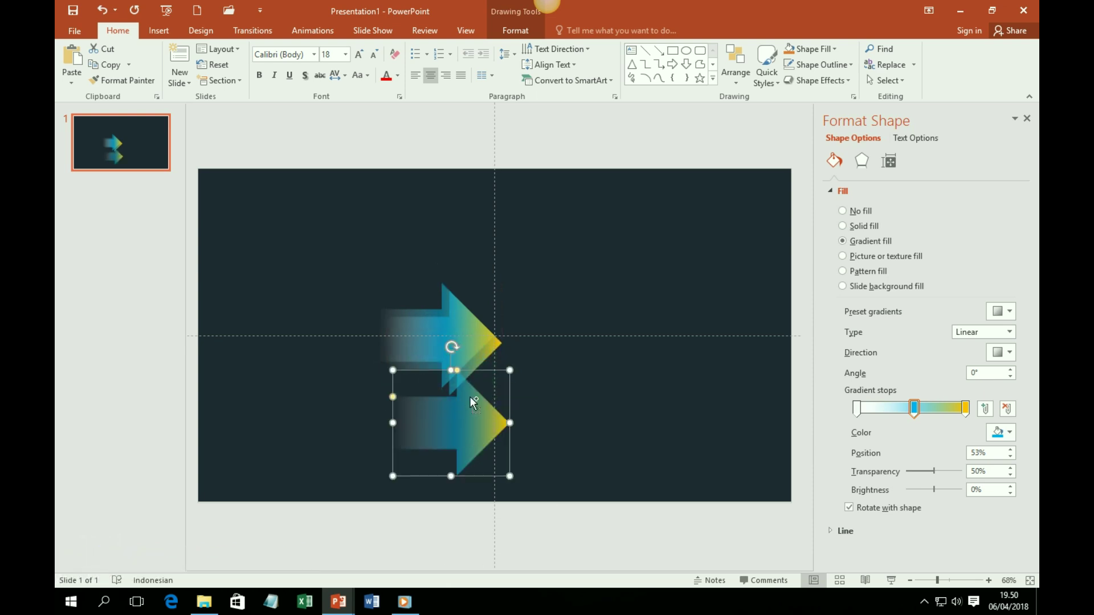
Place another copy of the arrow in the upper-right quarter of the slide, away from the other arrows.
left_click(455, 337, "shift")
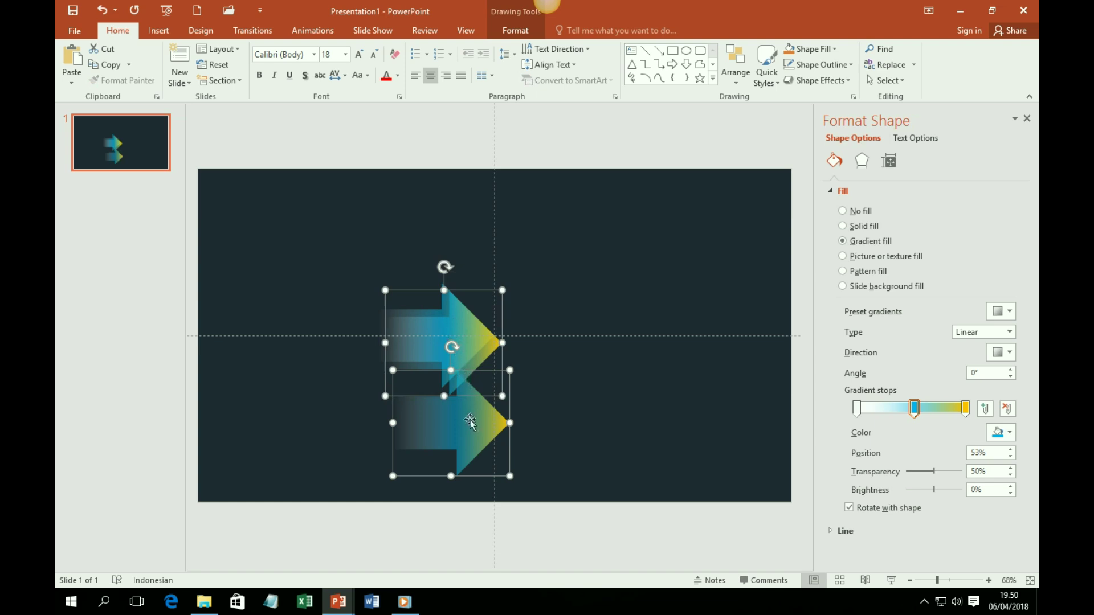
left_click(598, 430)
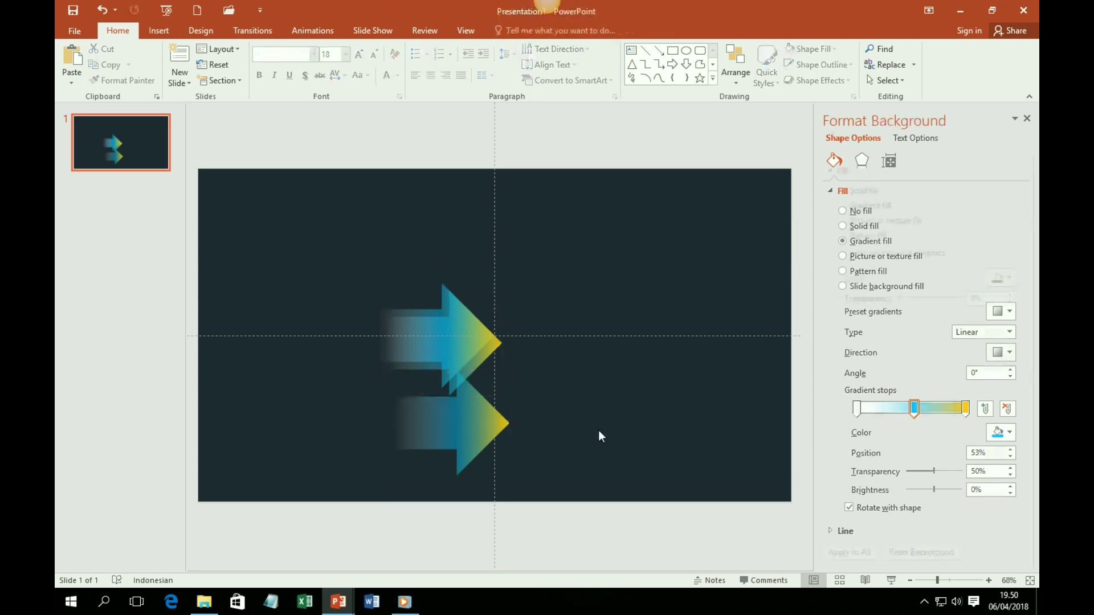
left_click(479, 429)
left_click_drag(522, 411, 643, 278)
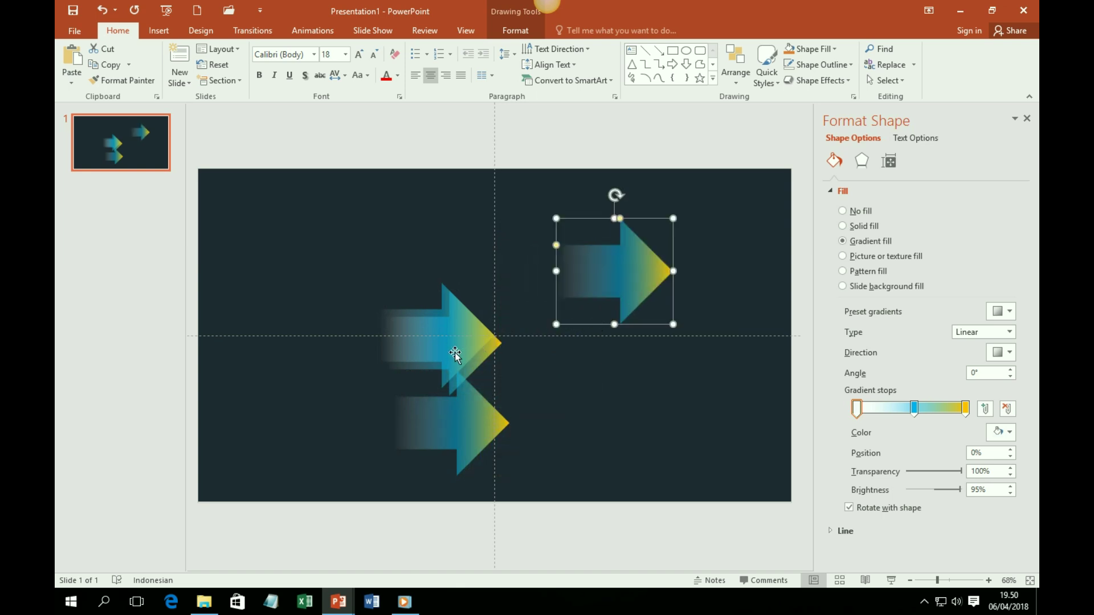
Move the overlapping arrow copy to the right side of the slide and the upper copy closer to the vertical guide.
left_click_drag(473, 358, 610, 461)
left_click_drag(611, 460, 724, 386)
left_click_drag(613, 278, 556, 244)
Rotate the lower arrow to point upward and place its tip at the intersection of the guides.
left_click_drag(591, 439, 508, 423)
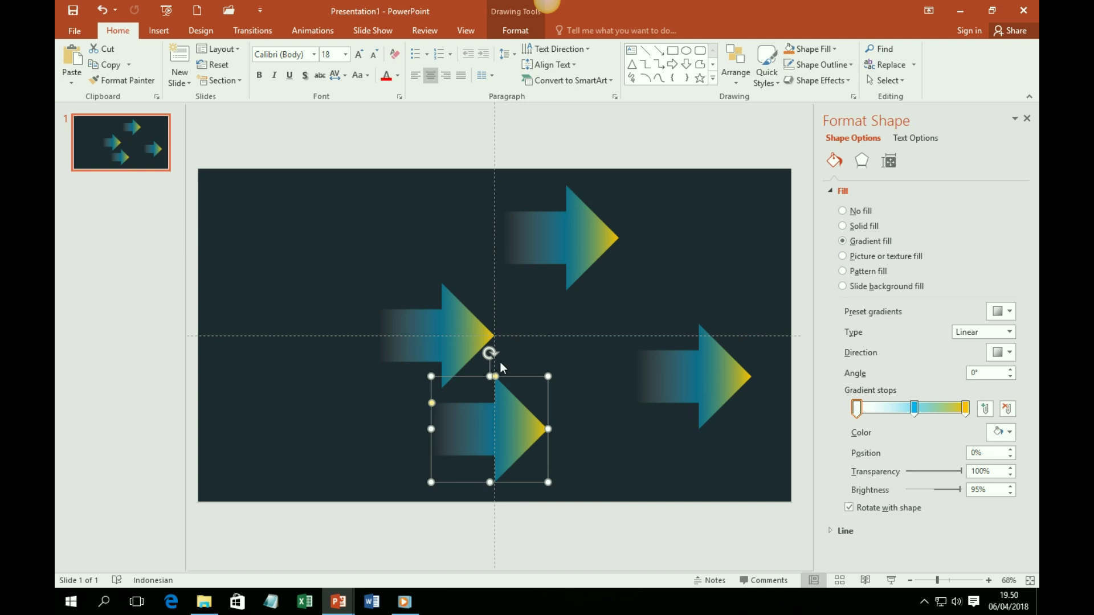
left_click_drag(490, 353, 506, 386)
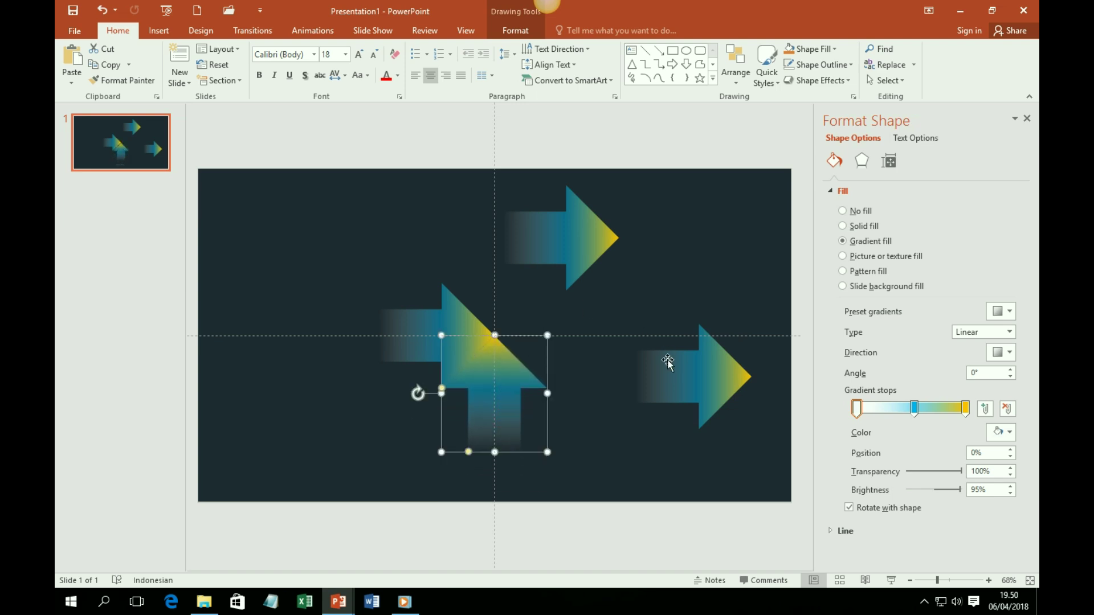
Flip the arrow on the slide's right side horizontally and move it so its tip meets the guides' intersection.
left_click(709, 377)
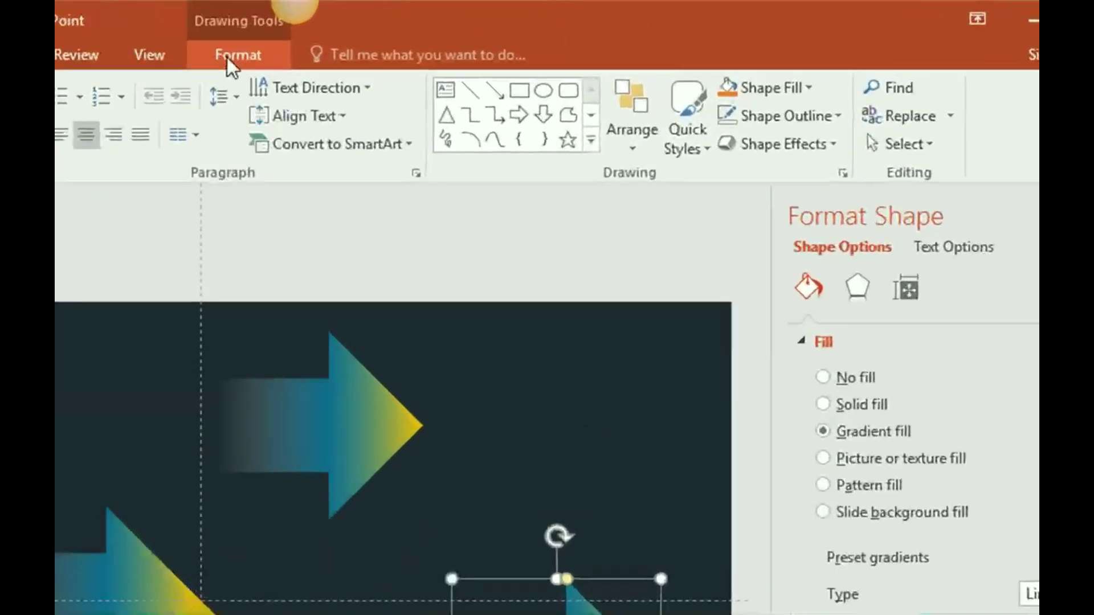
left_click(510, 31)
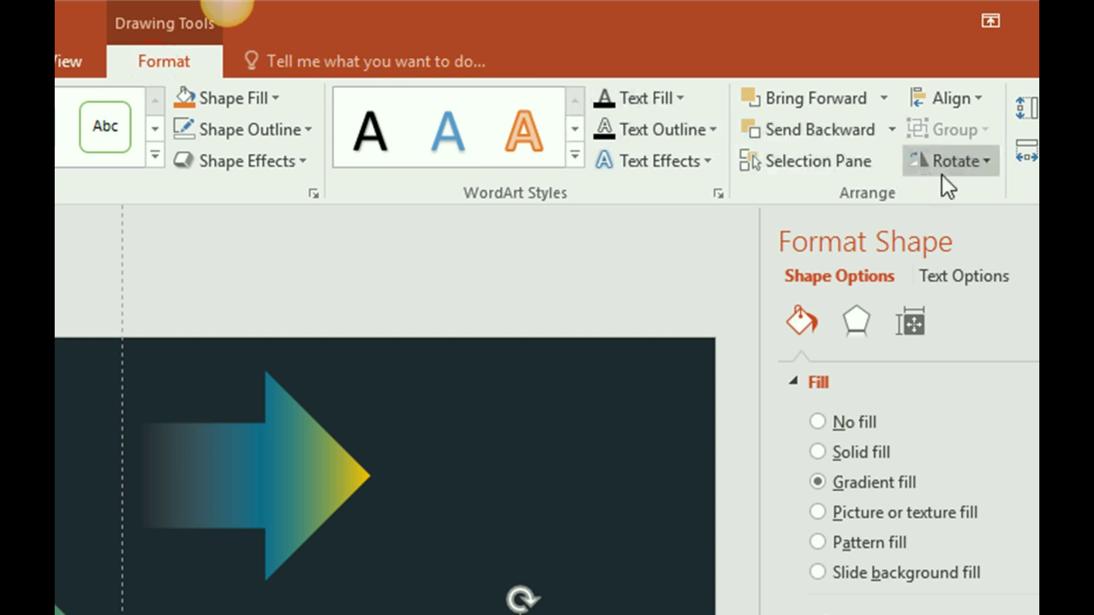
left_click(989, 161)
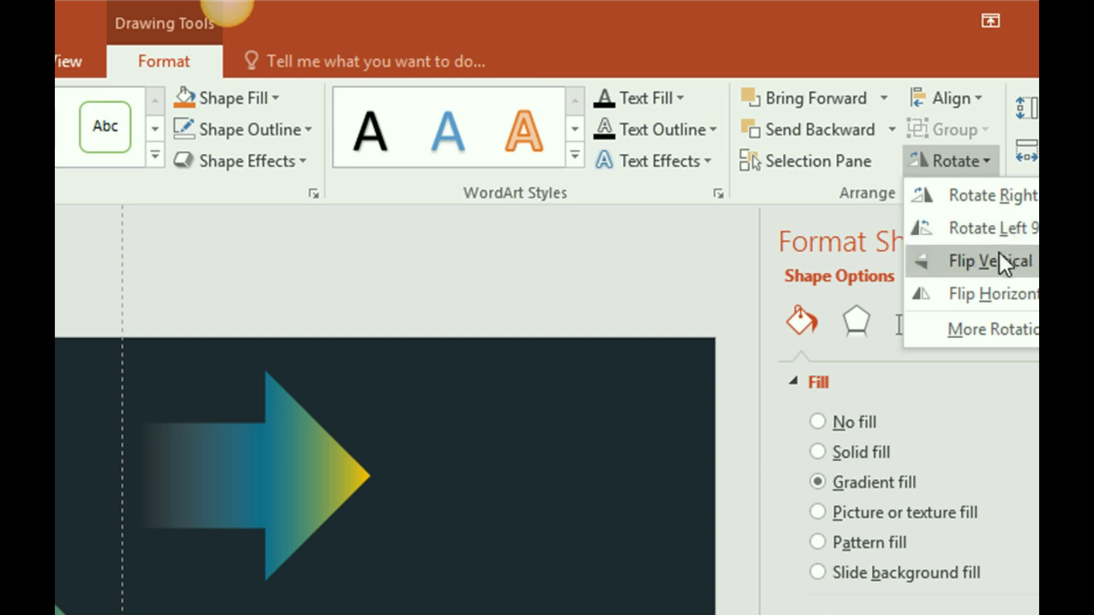
left_click(995, 305)
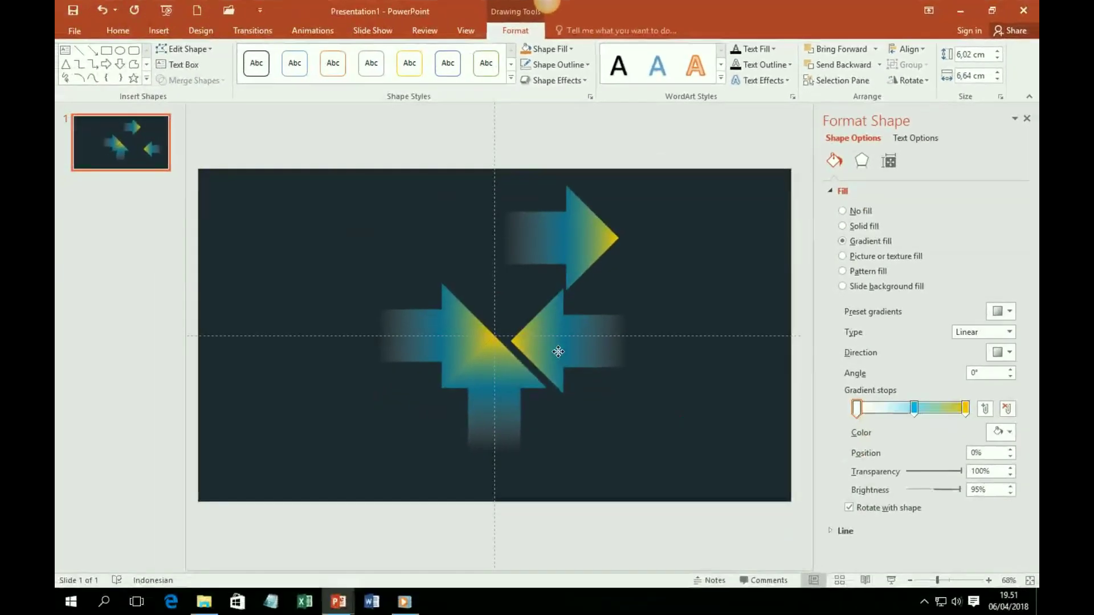
left_click_drag(557, 351, 543, 348)
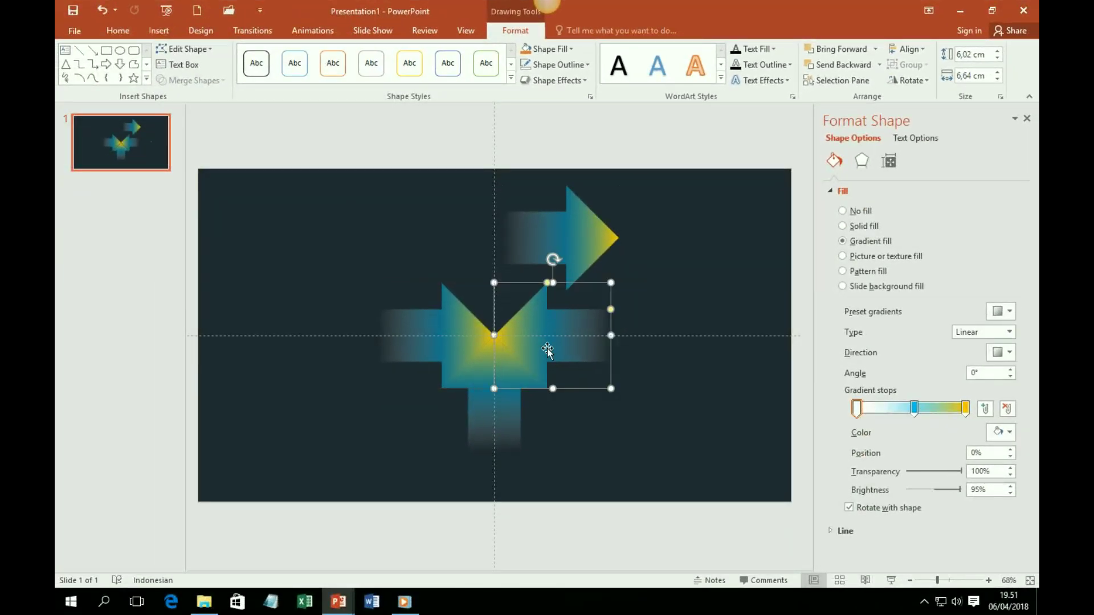
Rotate the upper arrow right 90° and move it so its tip meets the guides' intersection from above.
left_click(591, 241)
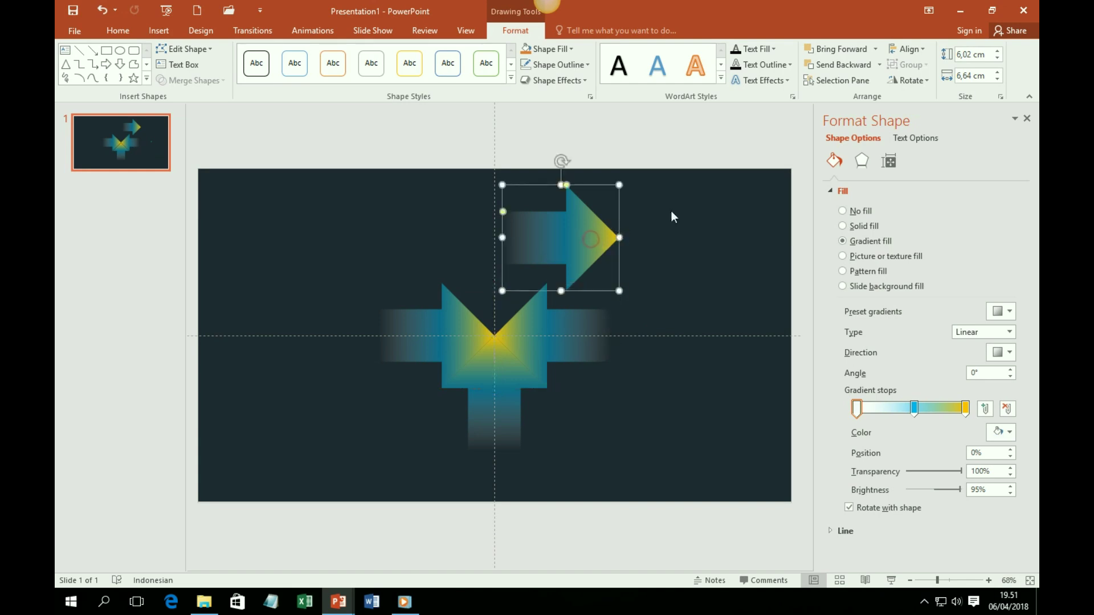
left_click(912, 80)
left_click(946, 100)
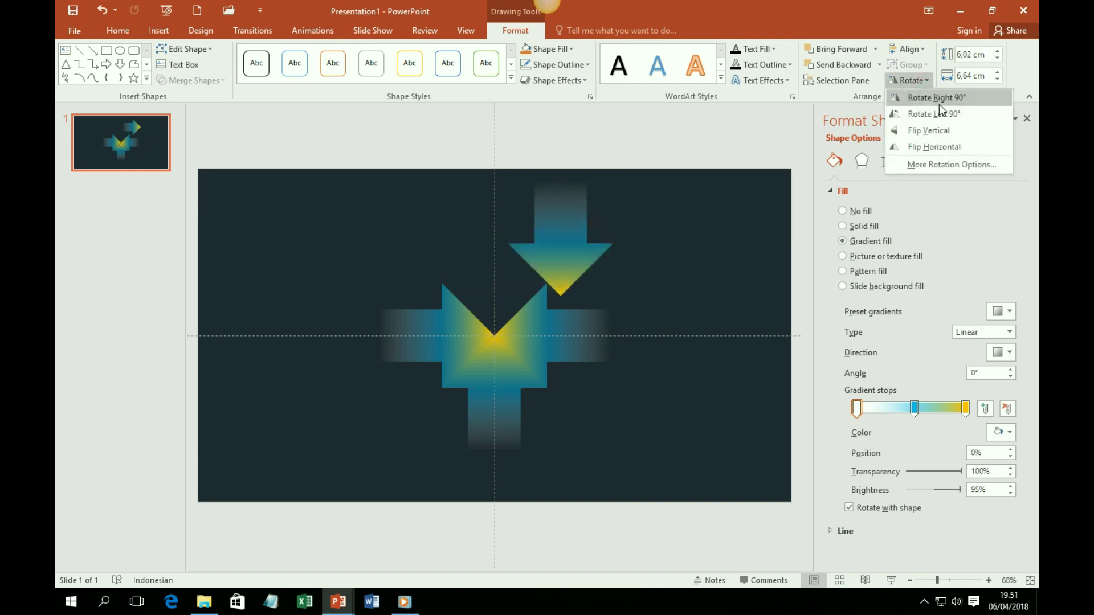
left_click_drag(574, 248, 512, 287)
left_click(663, 264)
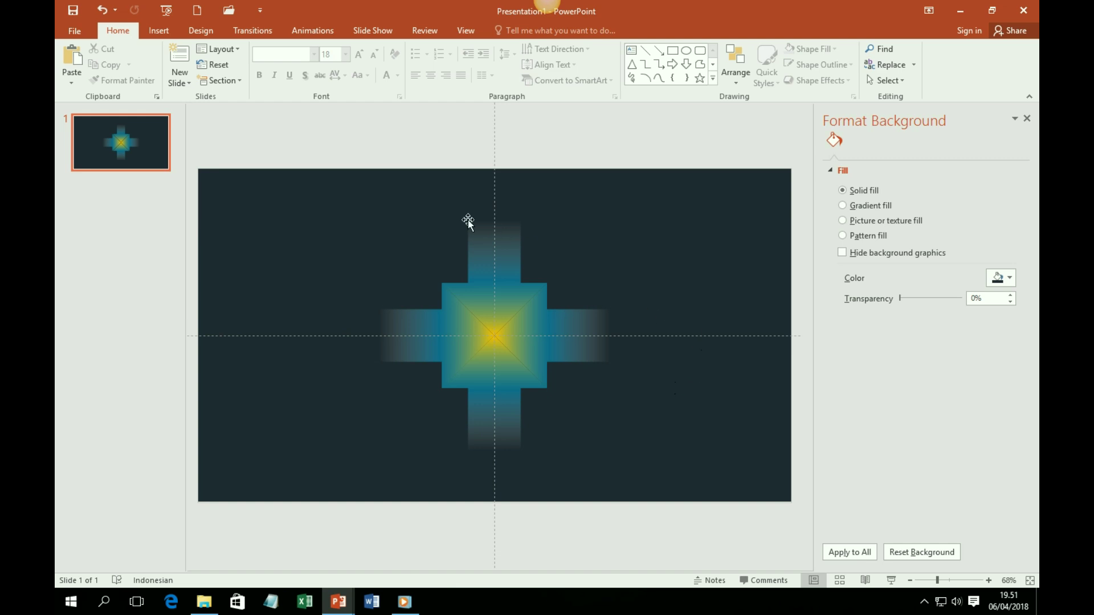
Apply the Fly In animation to all four arrows together.
mouse_move(290, 191)
left_mouse_down()
mouse_move(580, 205)
mouse_move(690, 359)
mouse_move(706, 517)
left_mouse_up()
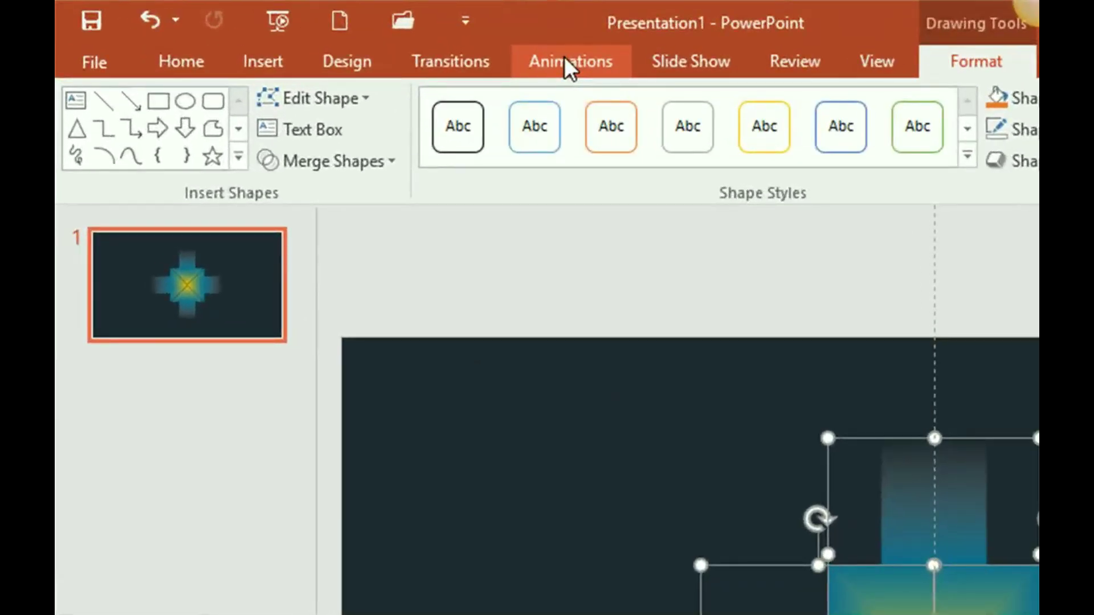
left_click(508, 50)
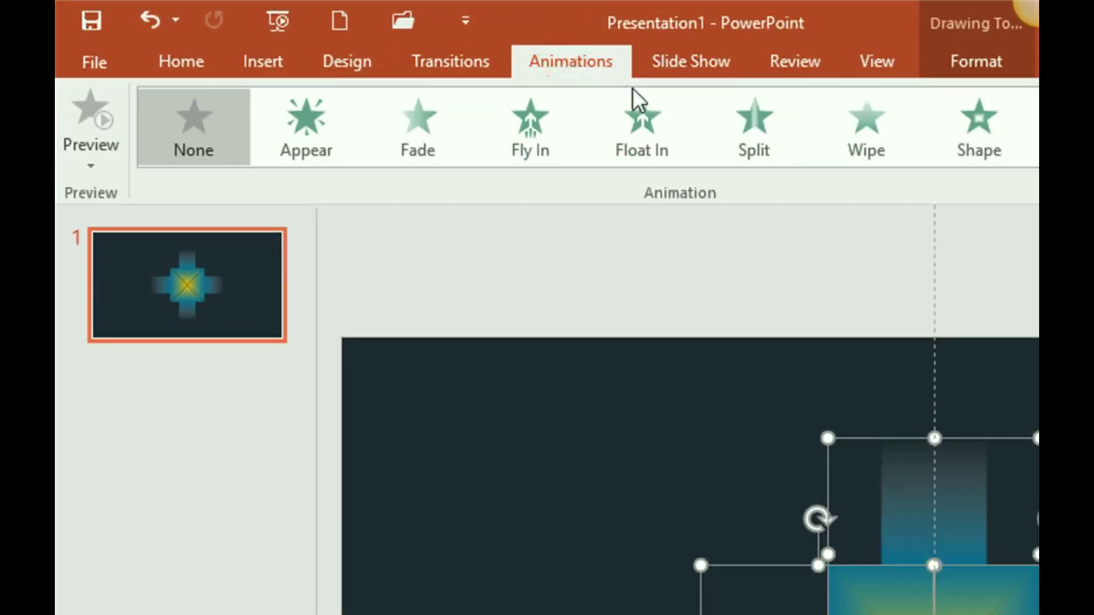
left_click(525, 146)
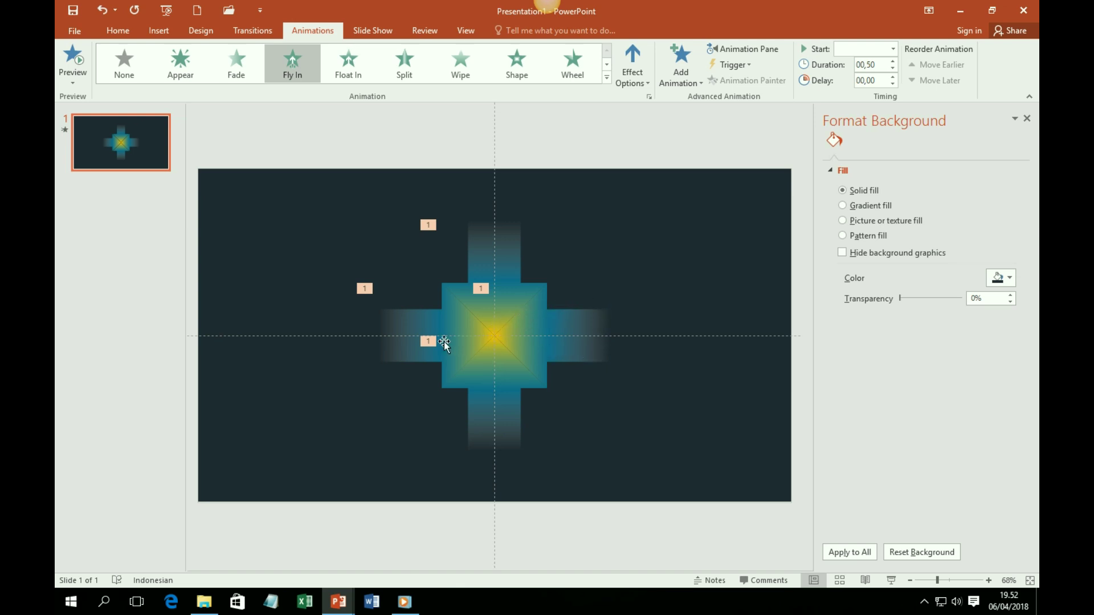
Set the left arrow's Fly In direction to From Left.
left_click(428, 324)
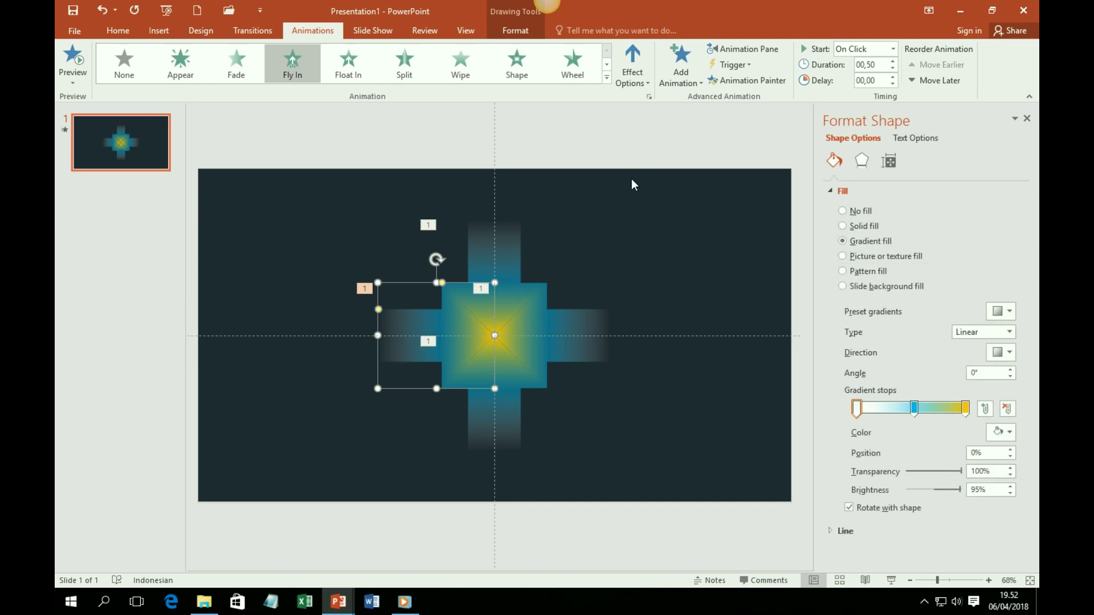
left_click(645, 82)
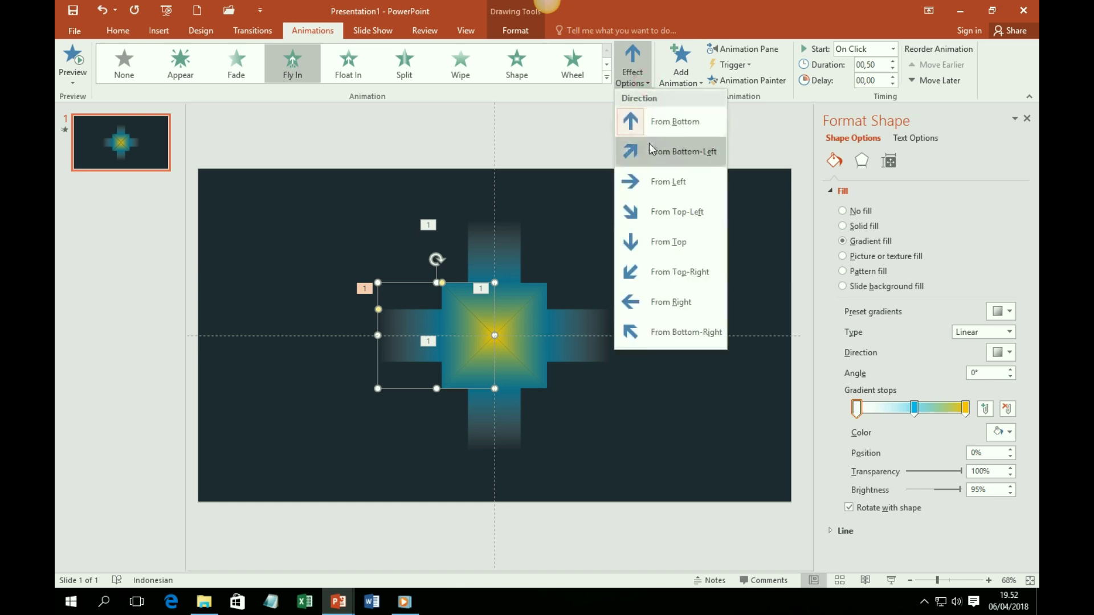
left_click(657, 187)
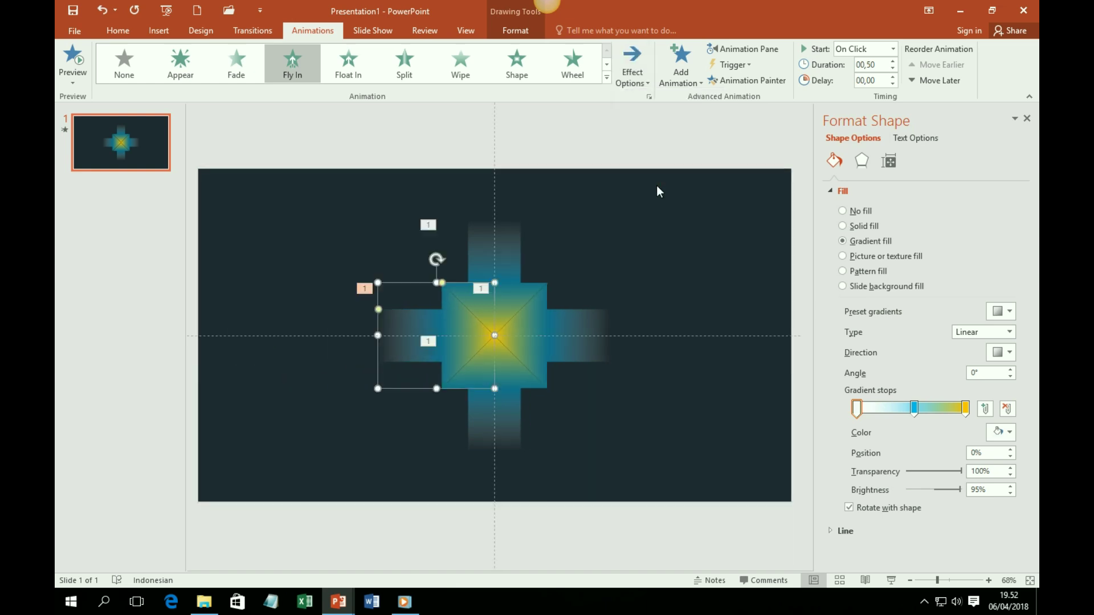
Set the top arrow's Fly In direction to From Top.
left_click(512, 263)
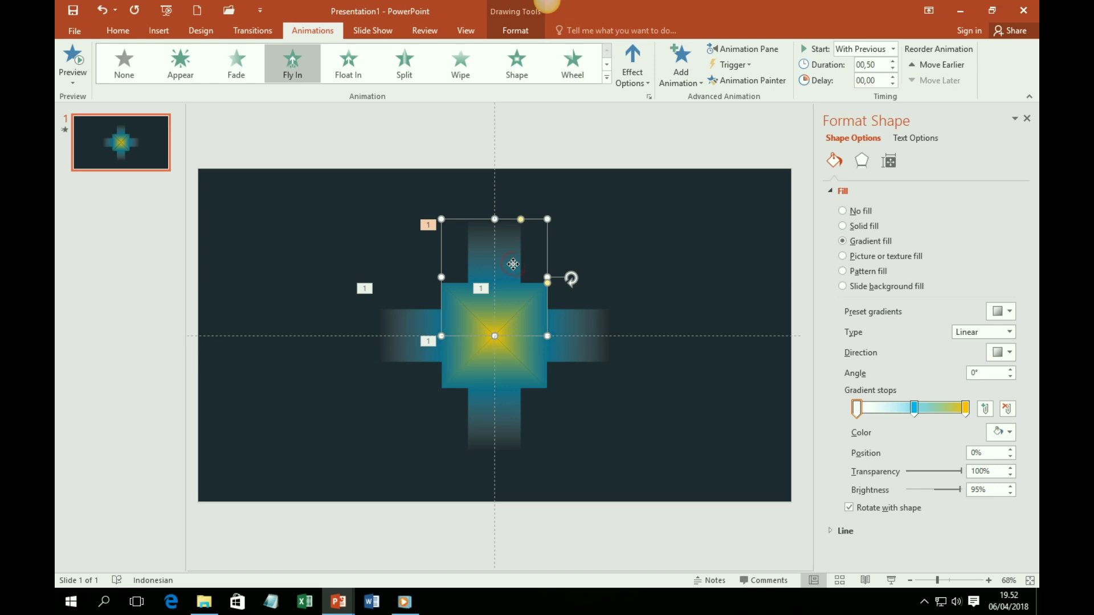
left_click(652, 81)
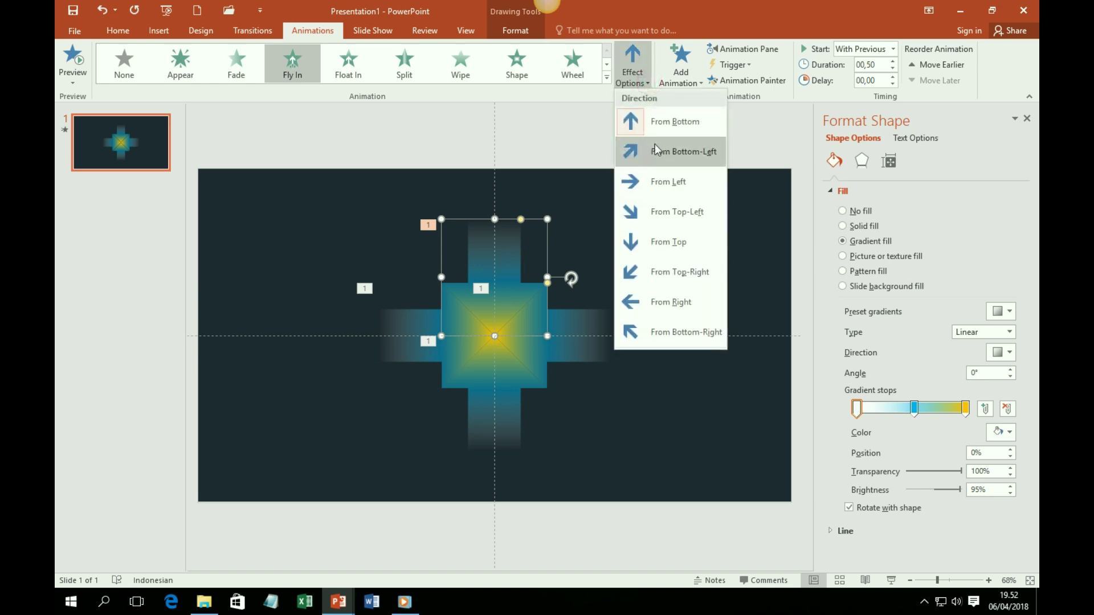
left_click(656, 242)
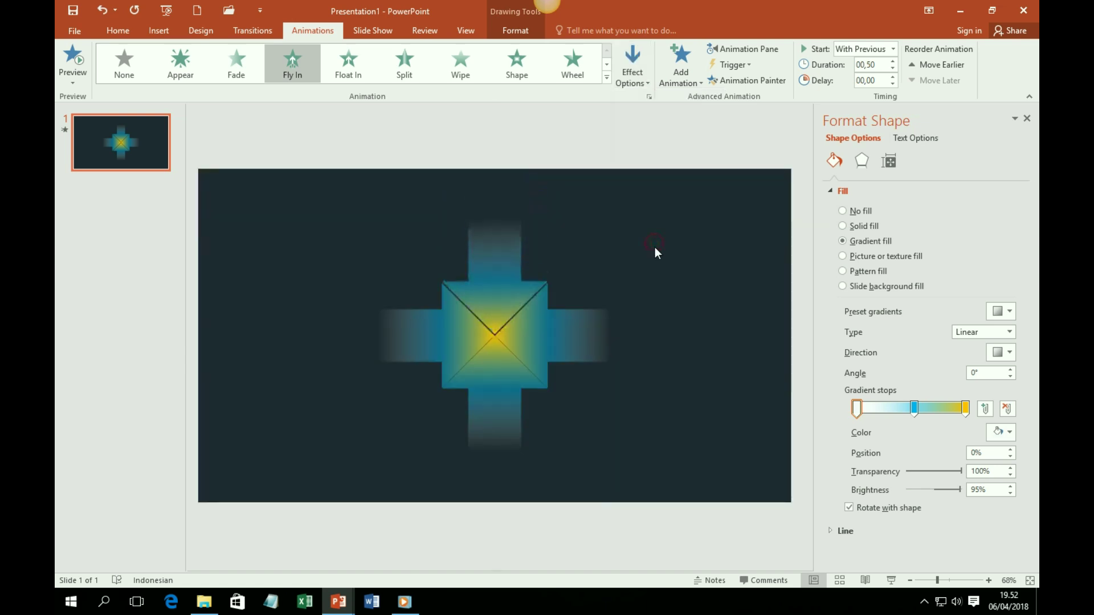
Set the right arrow's Fly In direction to From Right, and check the bottom arrow's direction.
left_click(556, 340)
left_click(557, 341)
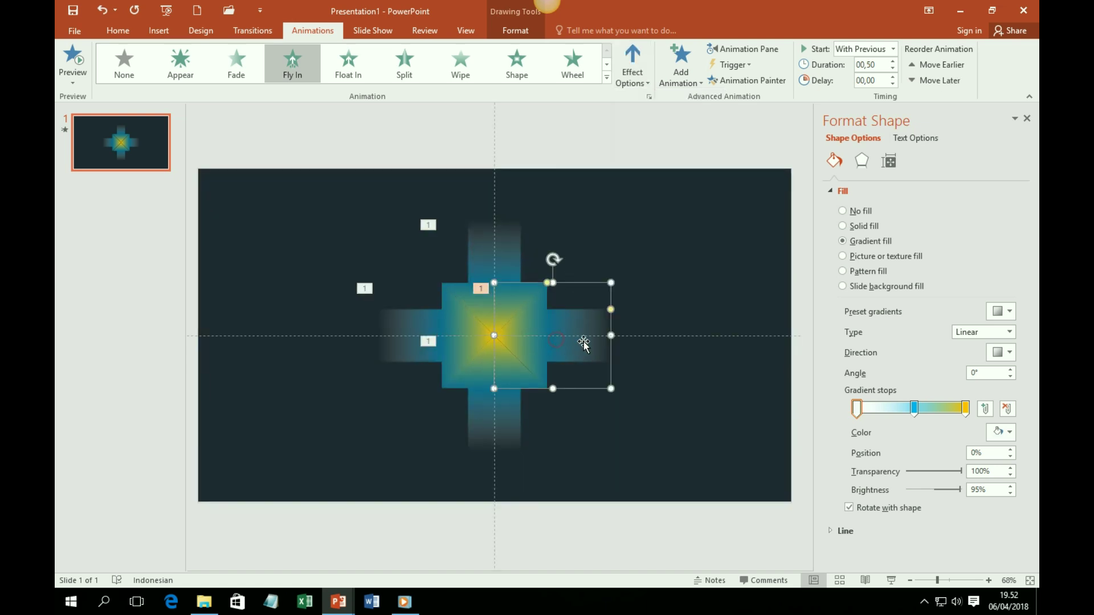
left_click(650, 85)
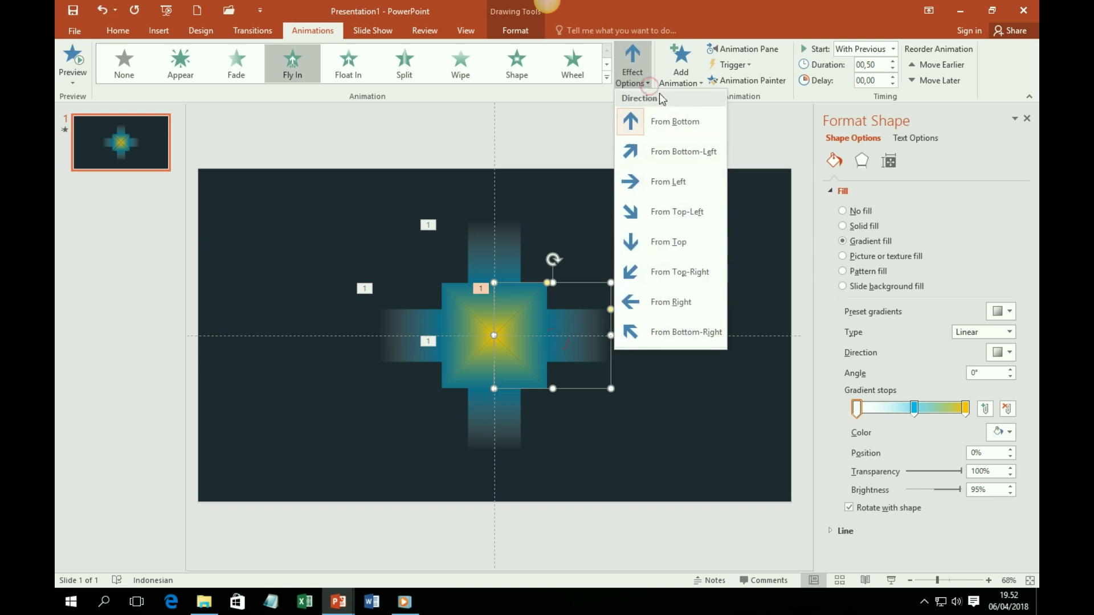
left_click(678, 302)
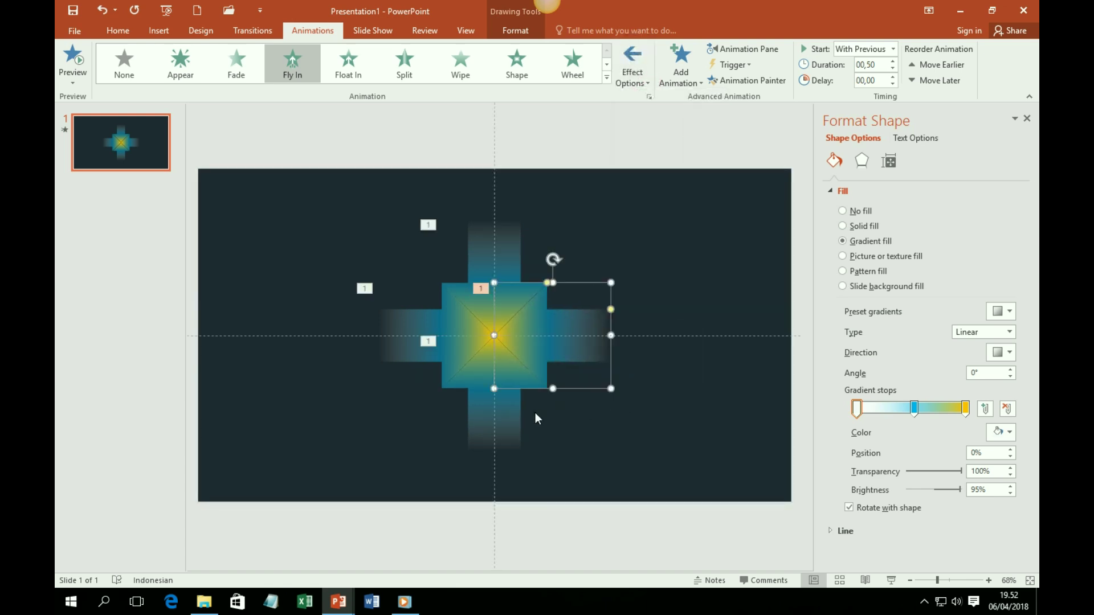
left_click(513, 421)
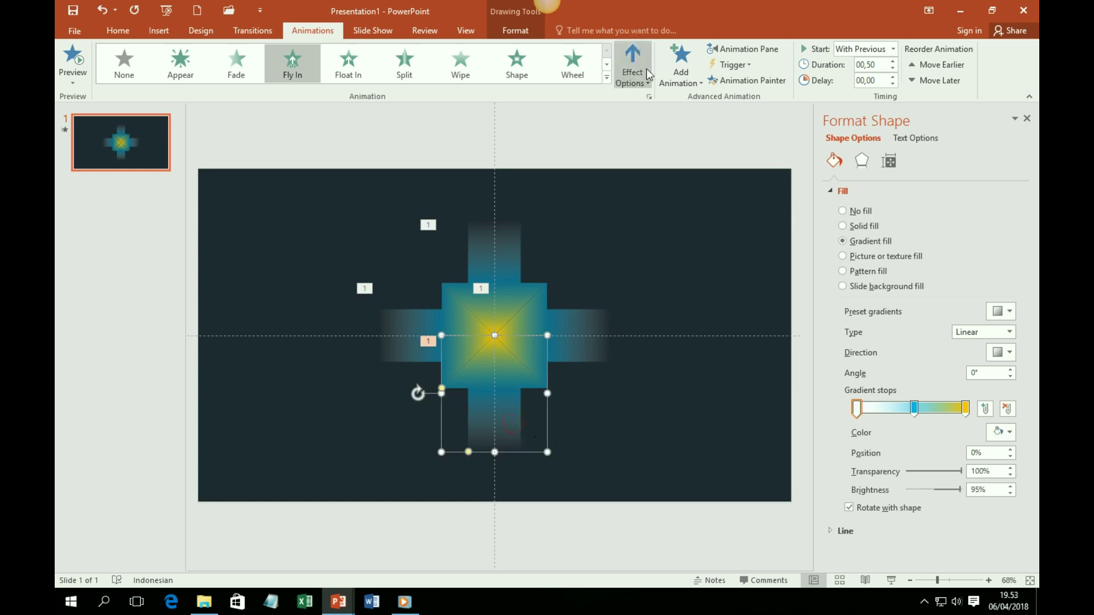
Deselect the arrows and display the slide's animation list in place of the background formatting options.
left_click(629, 252)
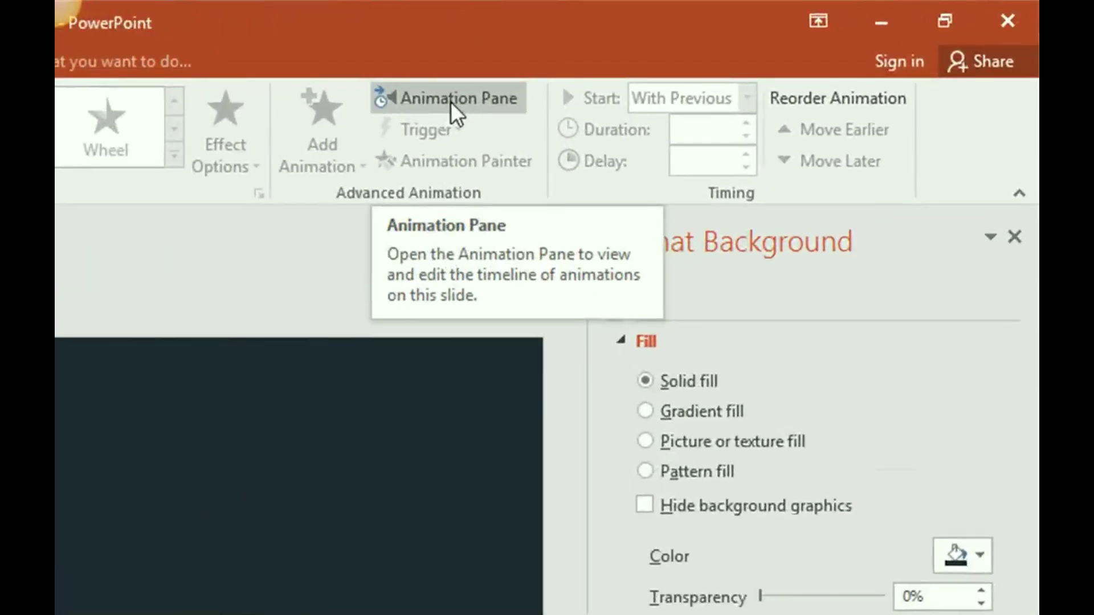
left_click(744, 51)
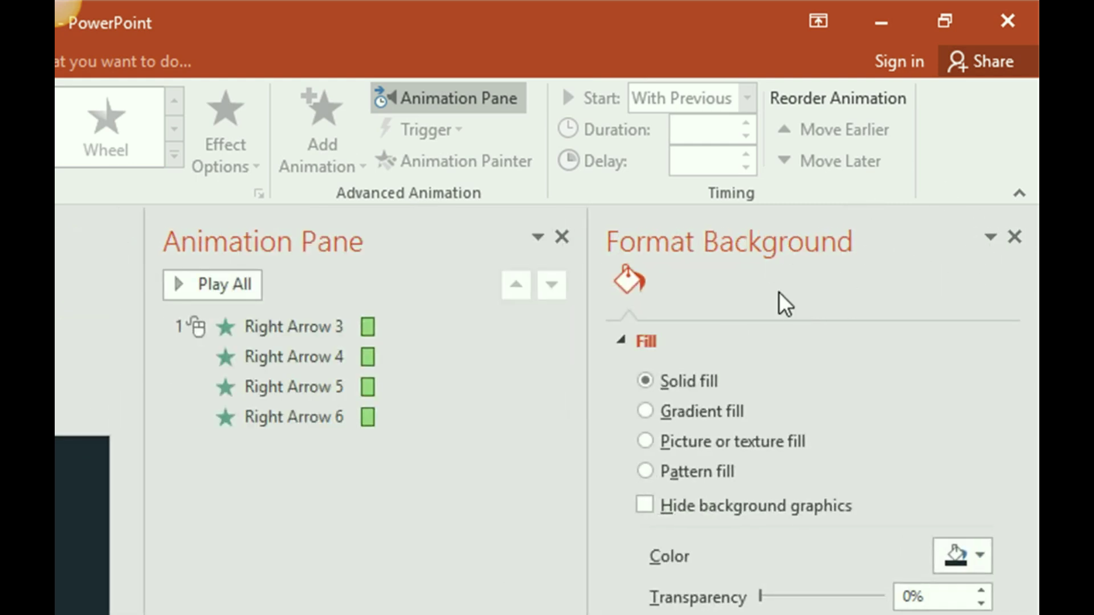
left_click(1015, 237)
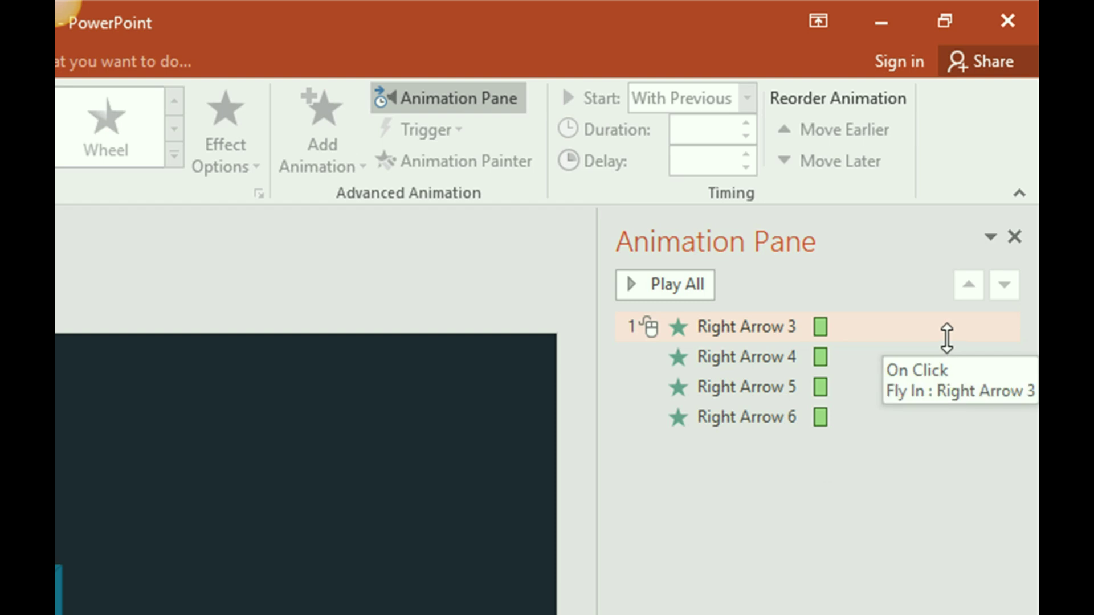
Set Smooth end to 0,5 sec for the Fly In effects of all four arrows, Right Arrow 3 through Right Arrow 6.
left_click(931, 327)
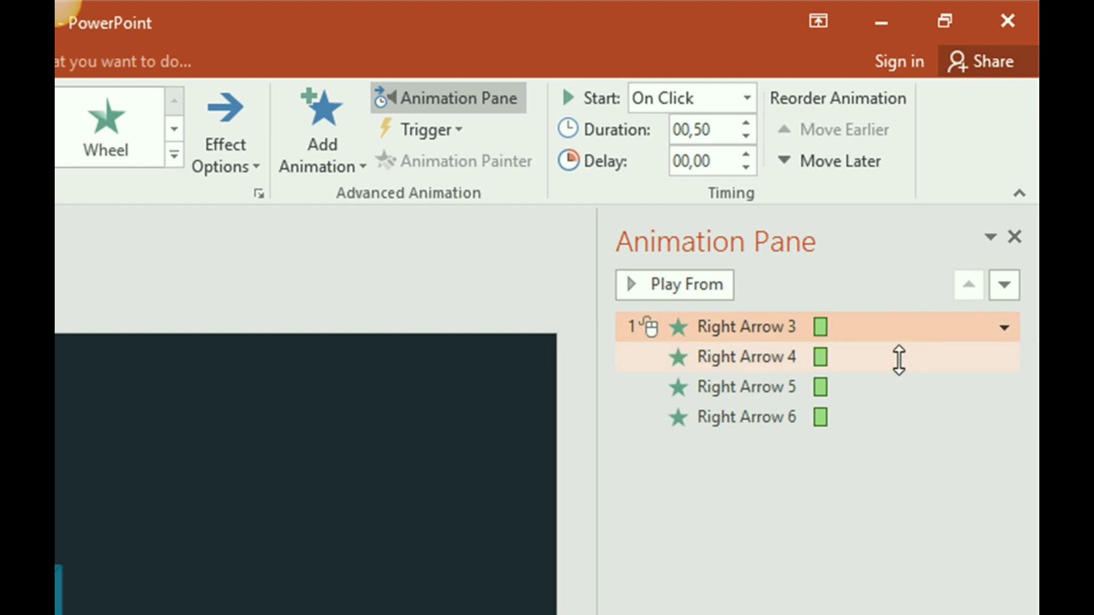
left_click(899, 359, "ctrl")
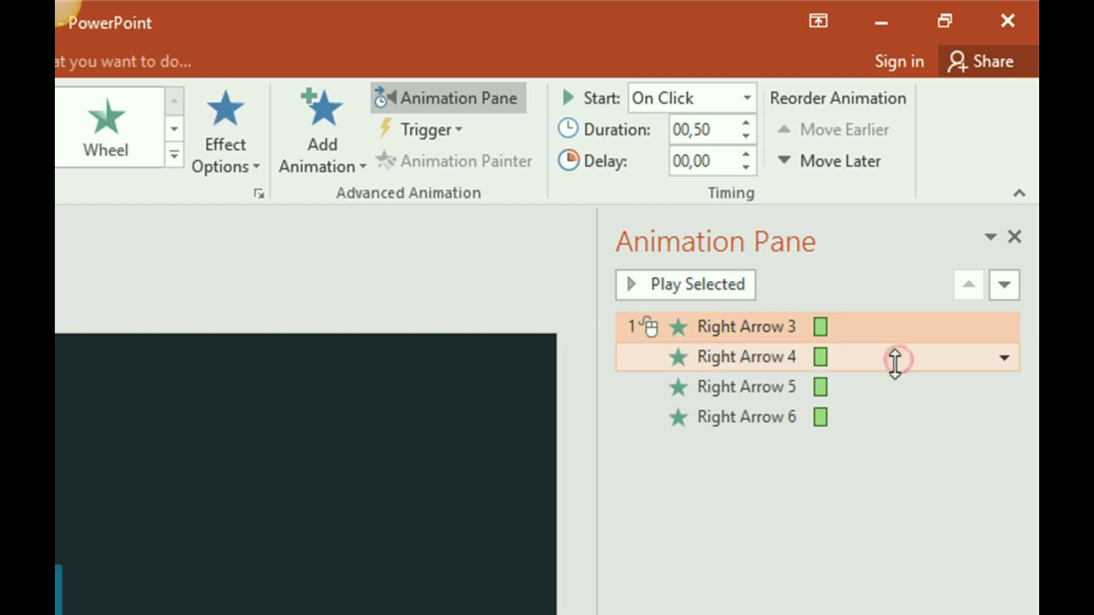
left_click(889, 387, "ctrl")
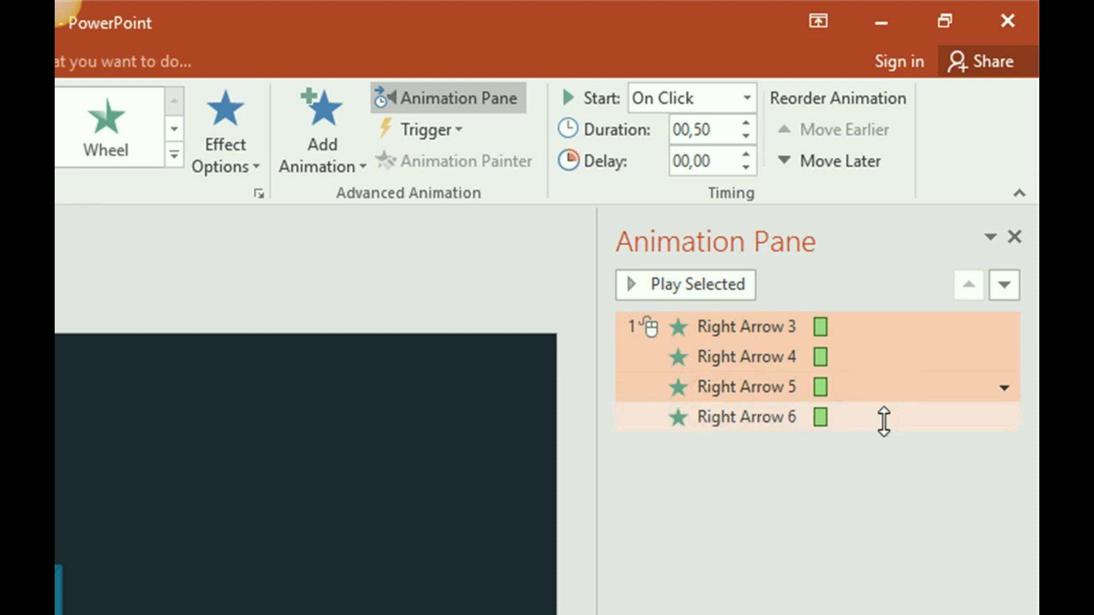
left_click(884, 420, "ctrl")
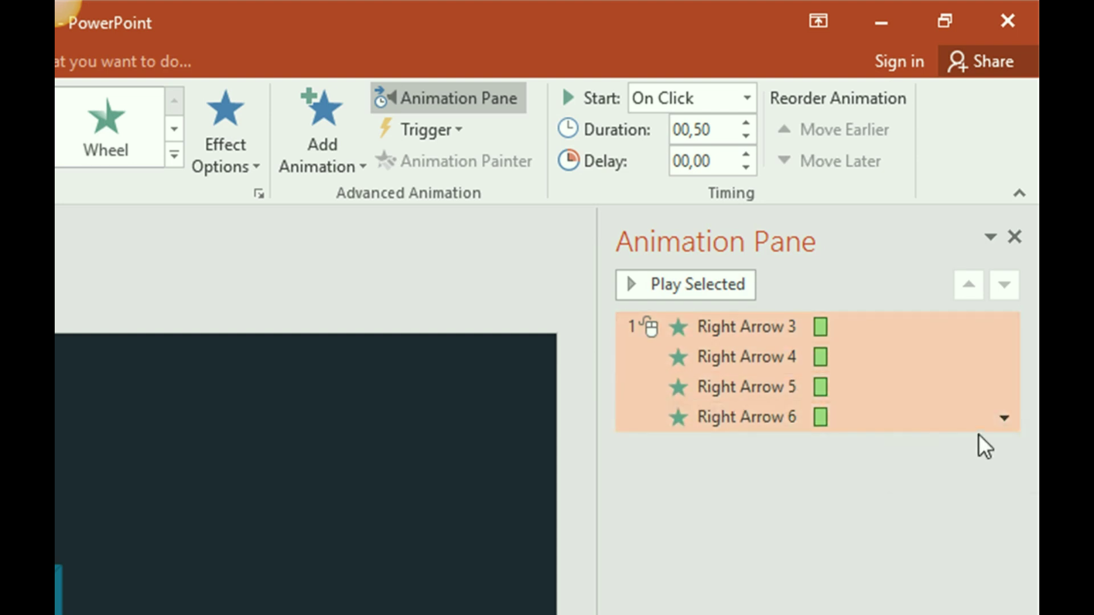
left_click(1004, 420)
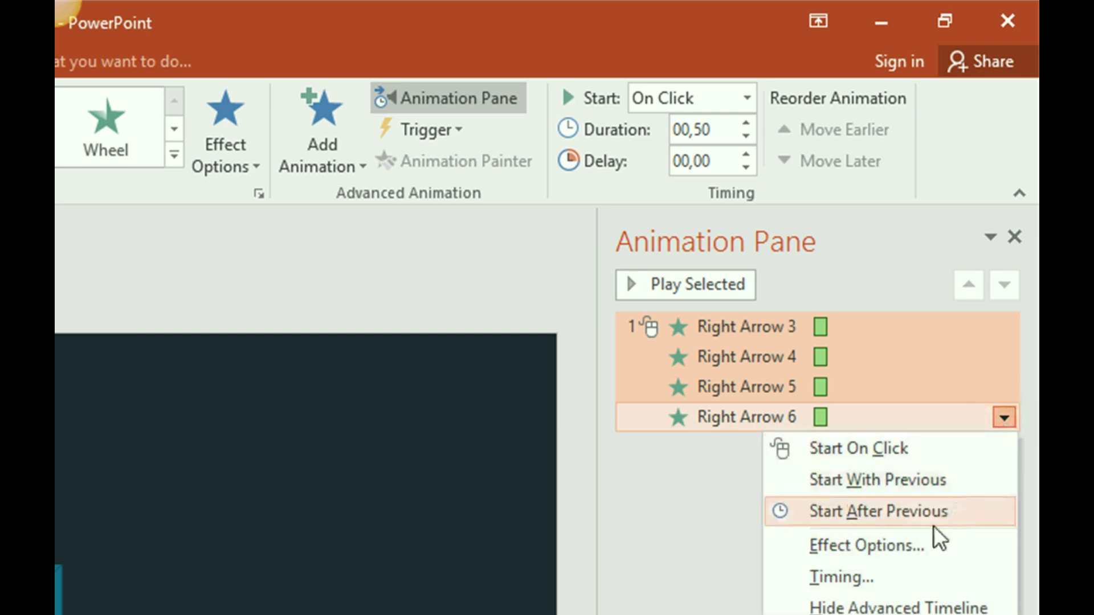
left_click(907, 544)
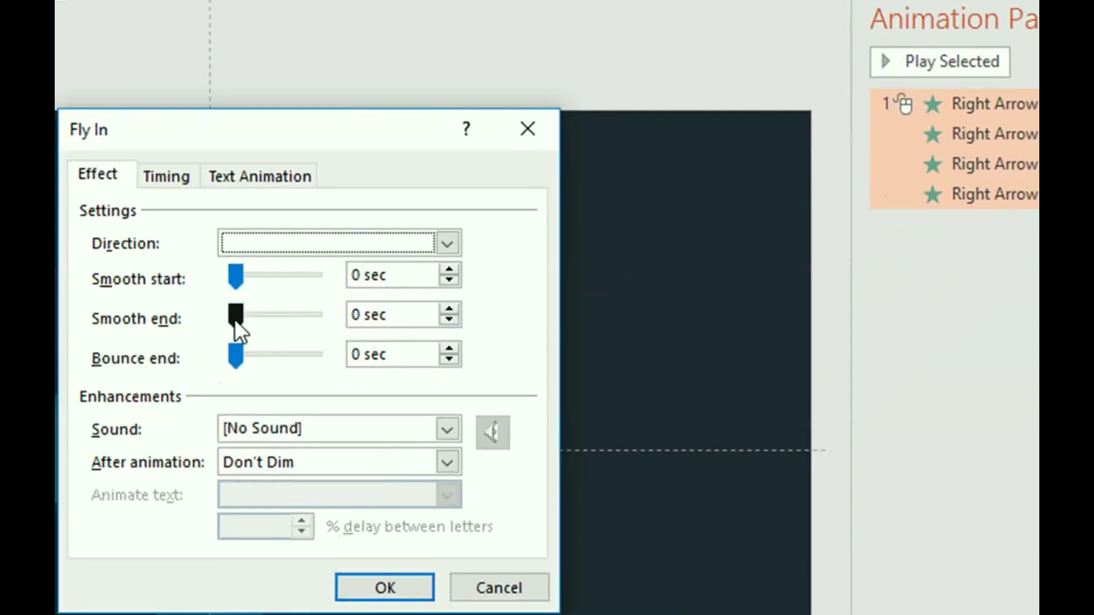
left_click_drag(236, 319, 350, 322)
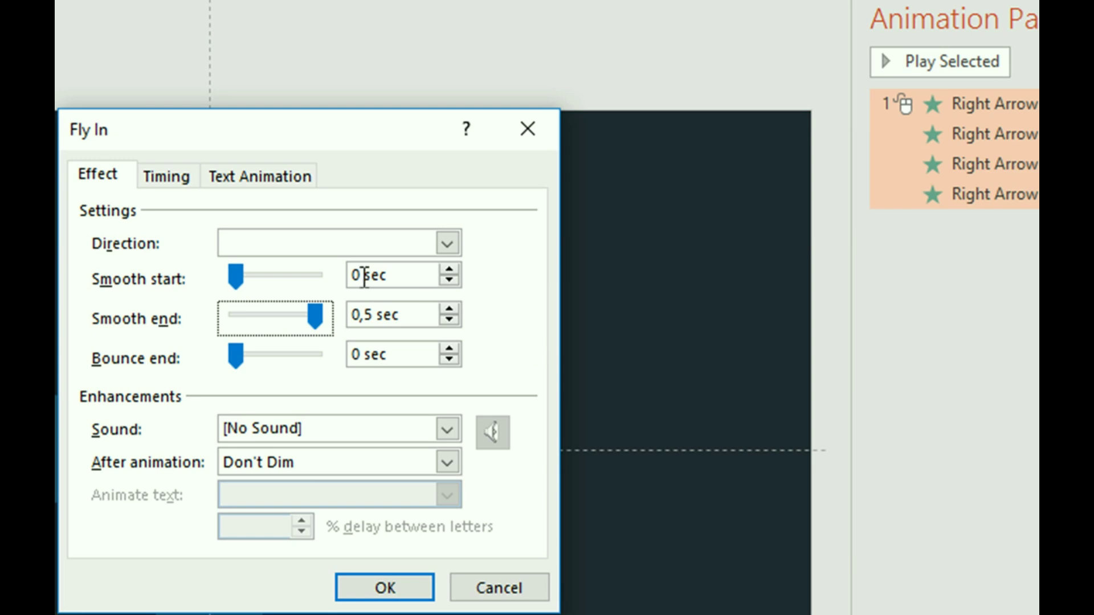
Set the duration of all four arrows' Fly In effects to 1 seconds (Fast) and apply the effect settings.
left_click(175, 177)
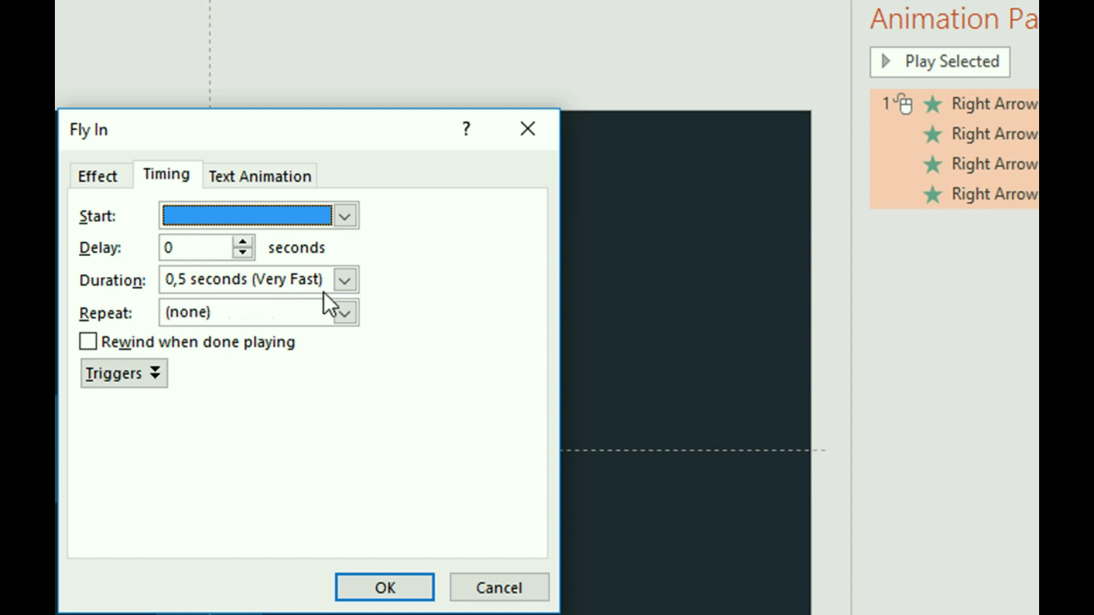
left_click(344, 281)
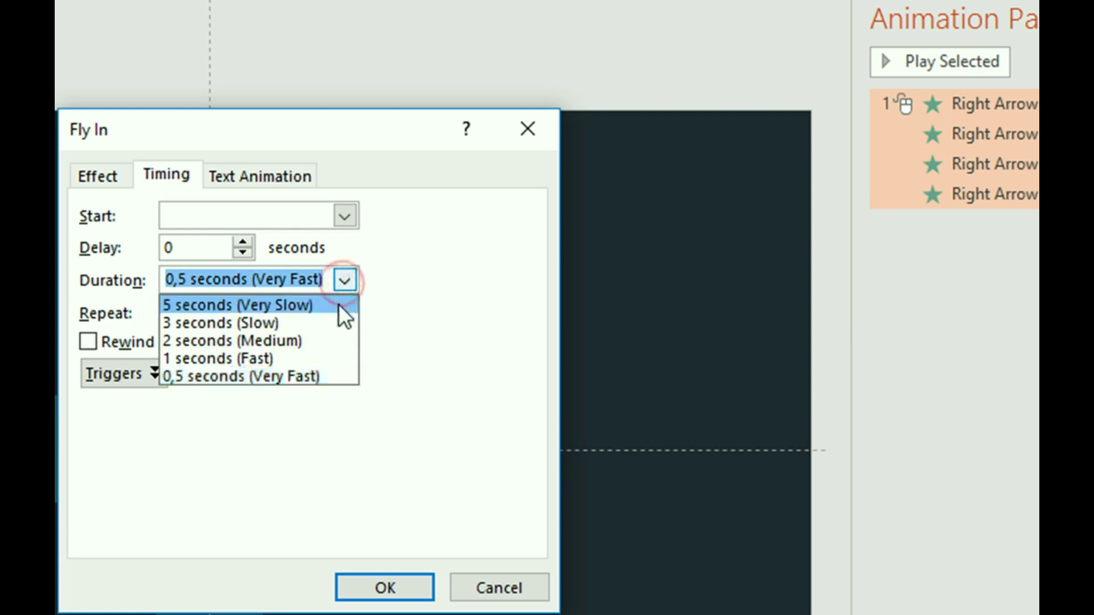
left_click(306, 354)
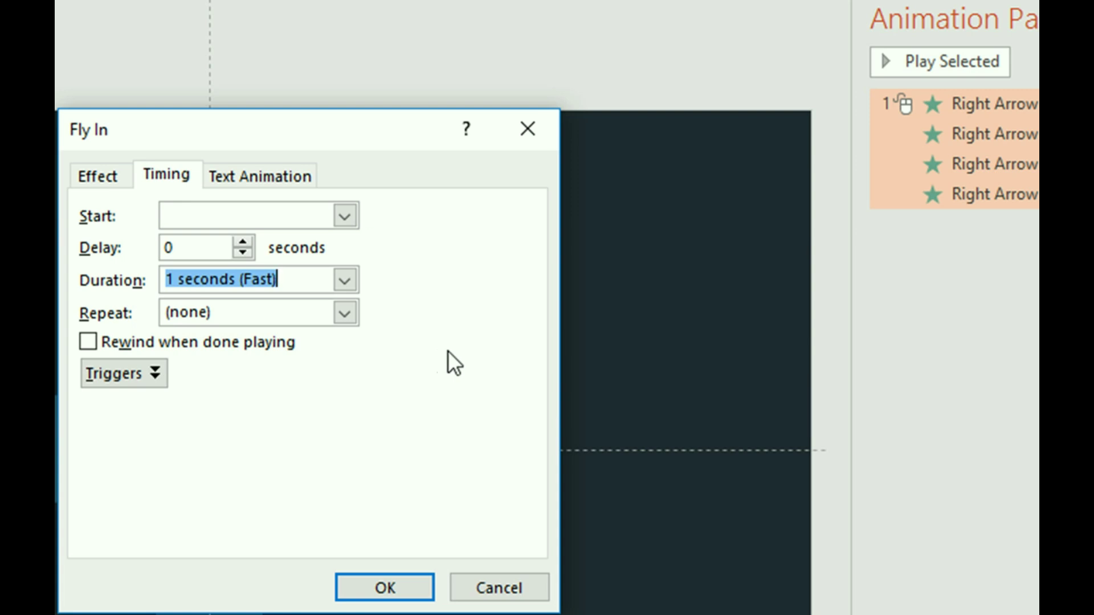
left_click(393, 587)
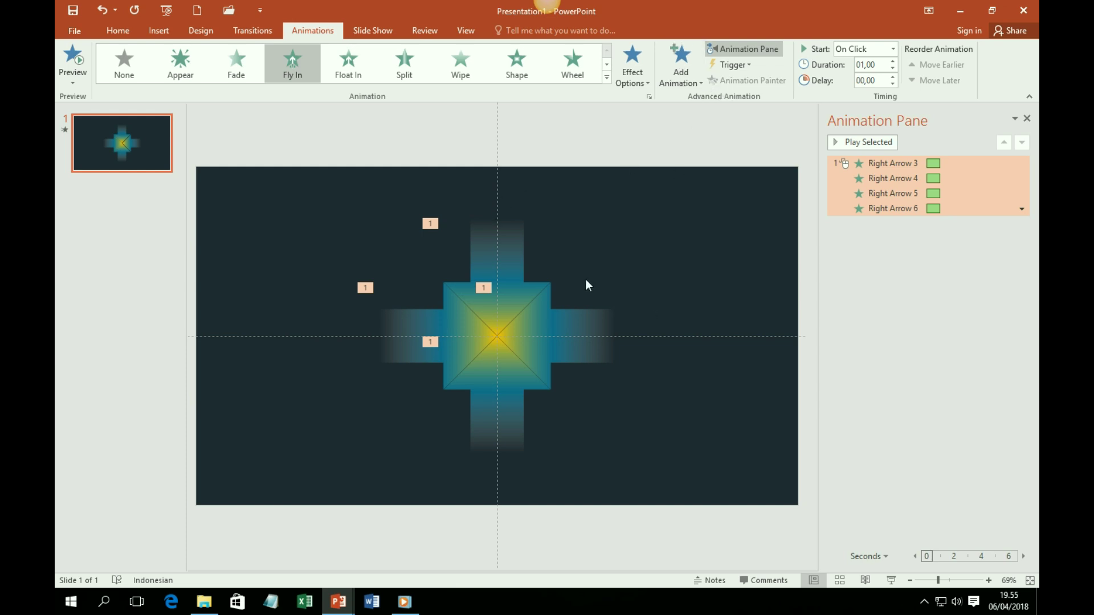
Select all four arrows and add a Fly Out exit animation on top of their existing entrance effects.
left_click(360, 225)
left_click_drag(314, 143, 674, 533)
left_click_drag(614, 594, 615, 595)
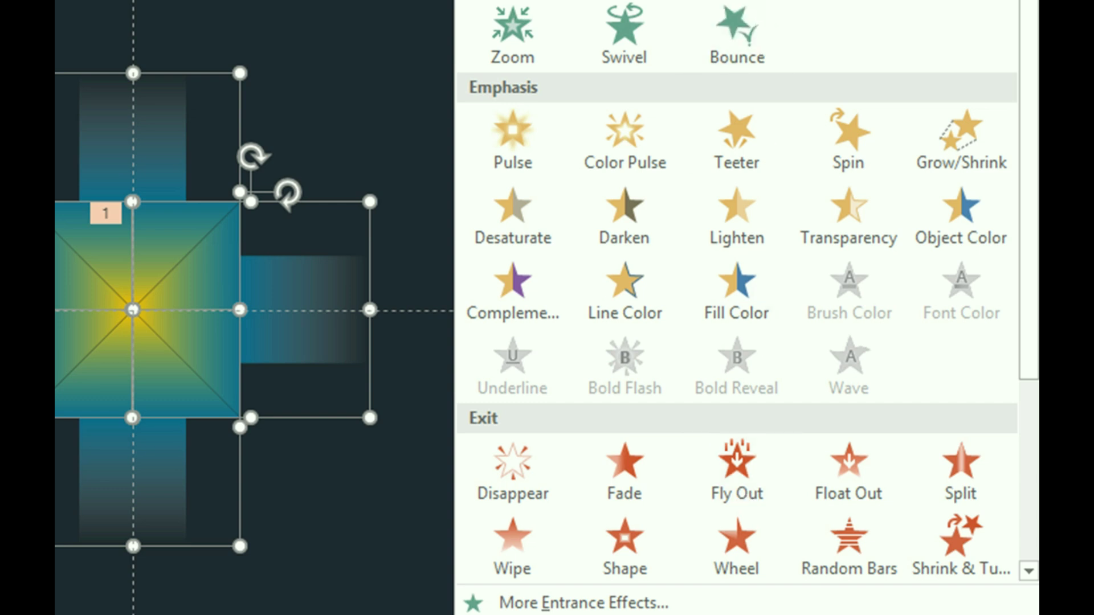
left_click(751, 480)
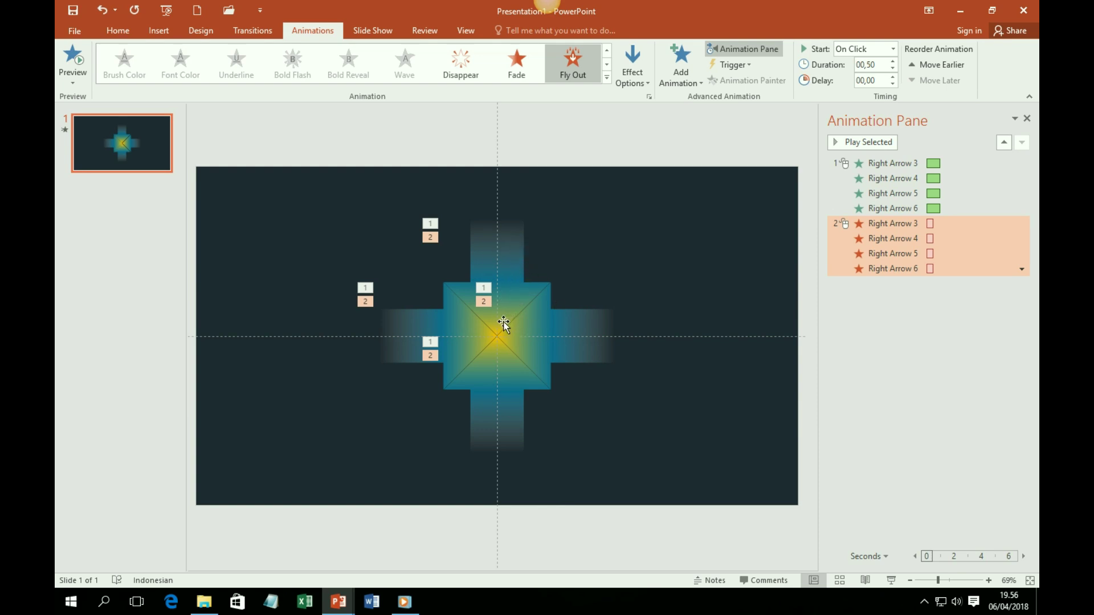
Set the direction of the top arrow's Fly Out effect to To Top.
left_click(504, 252)
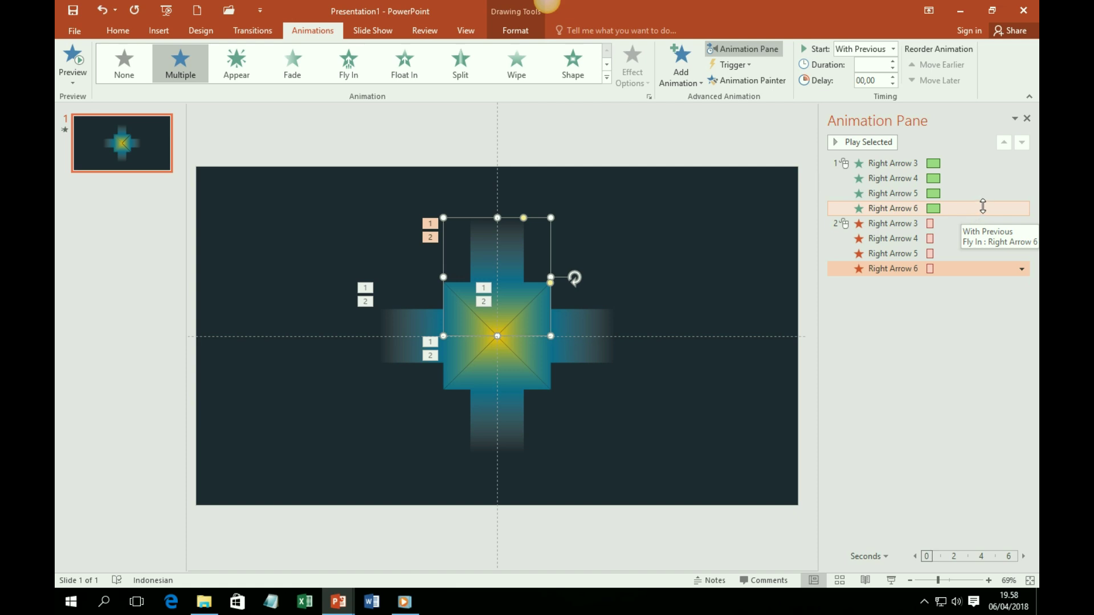
left_click(980, 268)
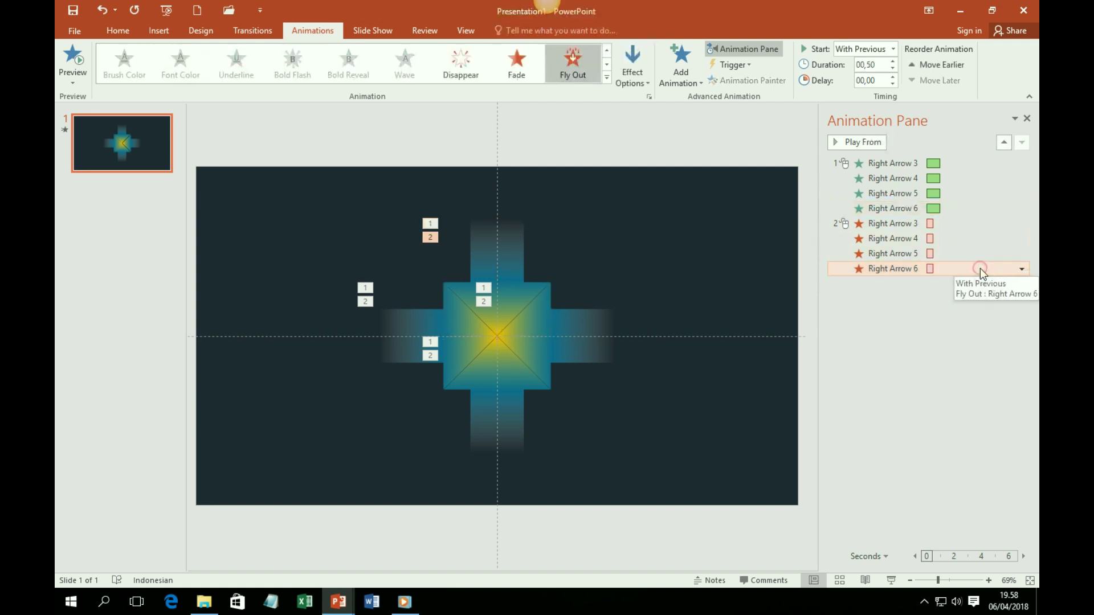
left_click(647, 83)
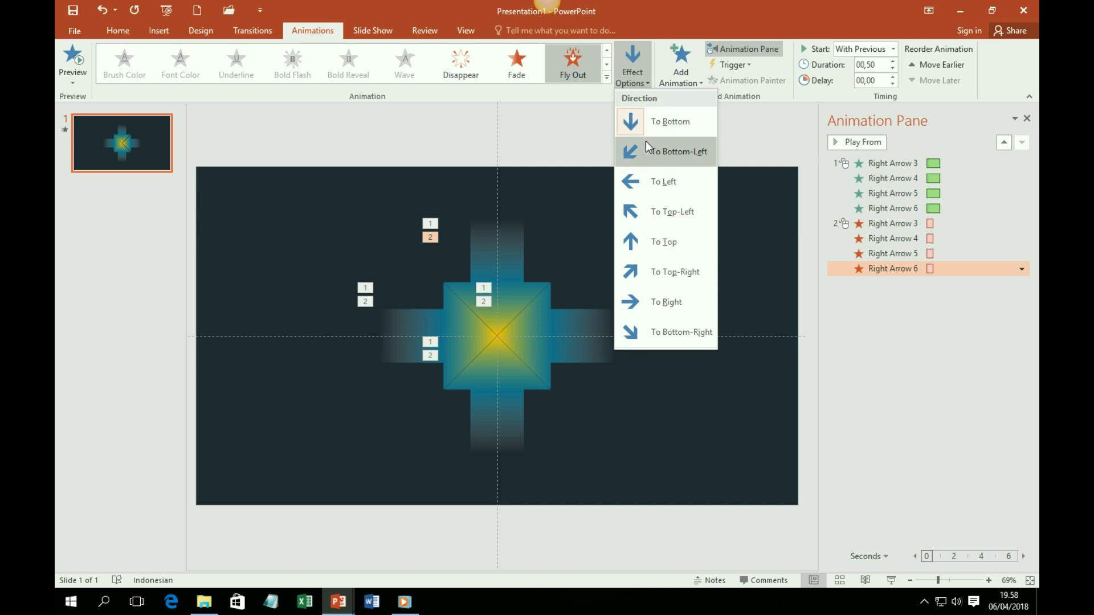
left_click(656, 248)
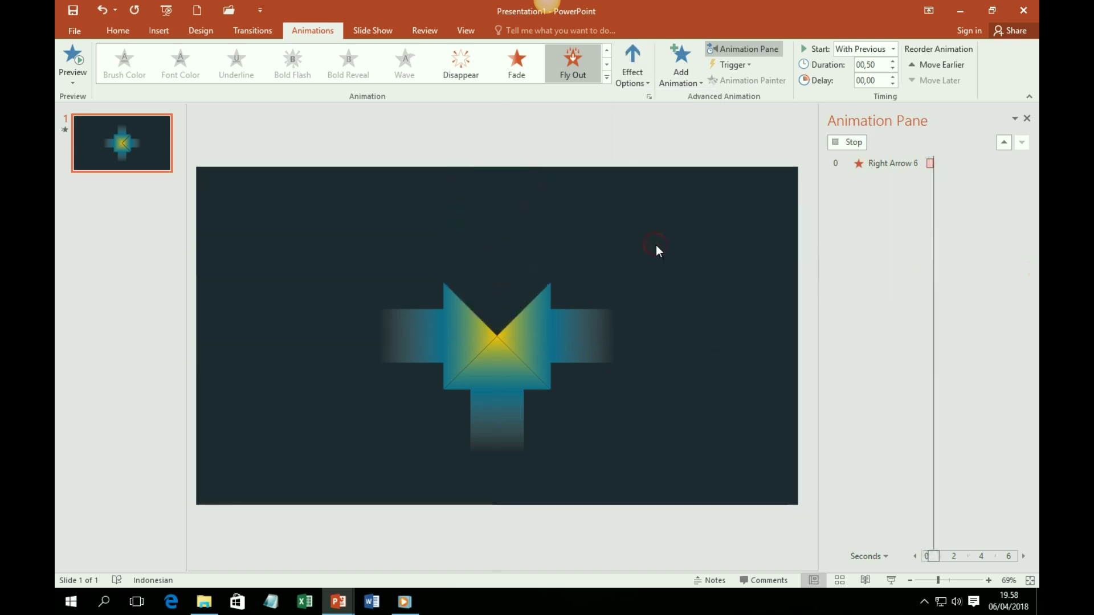
Set the direction of the right arrow's Fly Out effect to To Right.
left_click(561, 331)
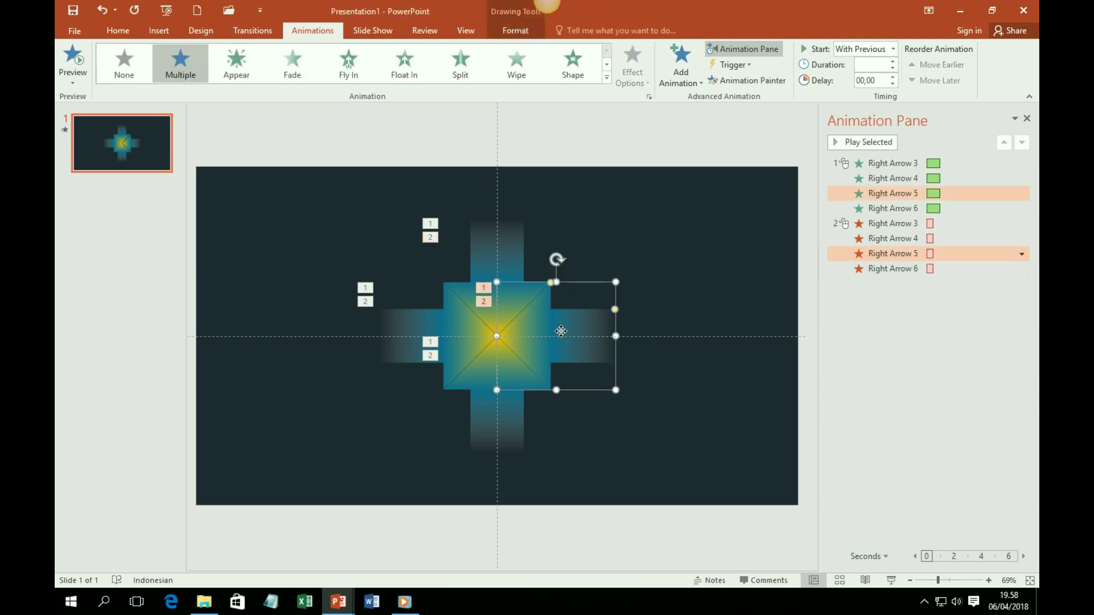
left_click(978, 255)
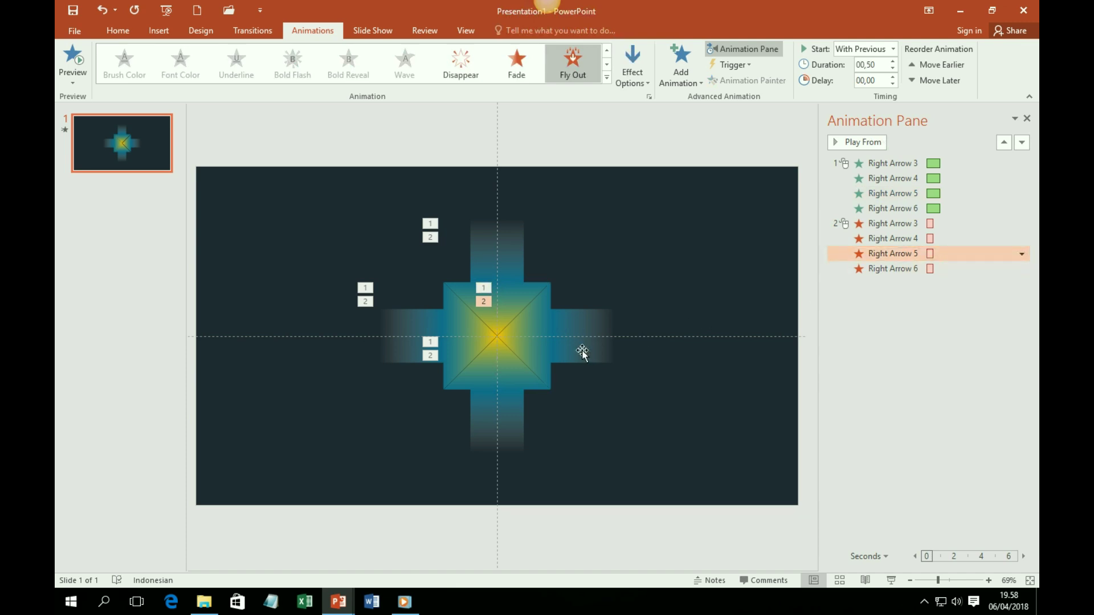
left_click(637, 81)
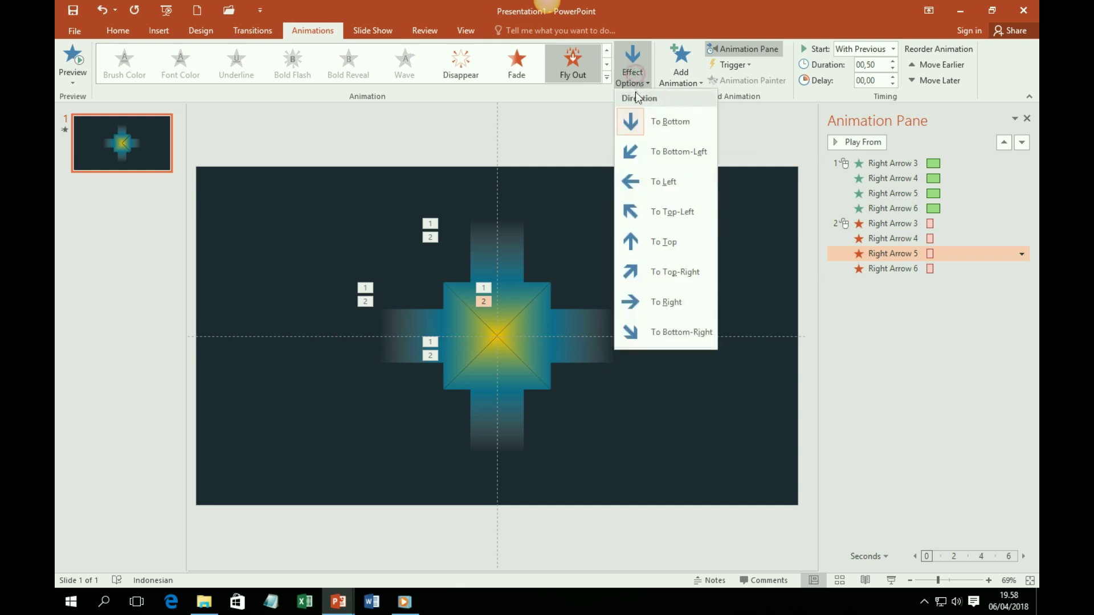
left_click(667, 306)
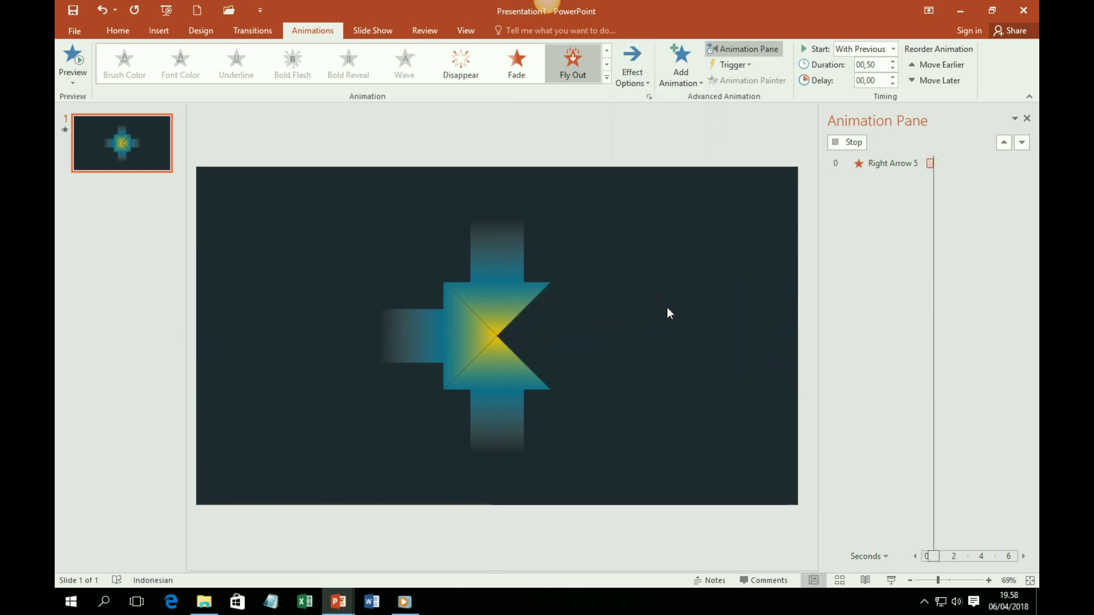
Set the direction of the bottom arrow's Fly Out effect to To Bottom.
left_click(498, 408)
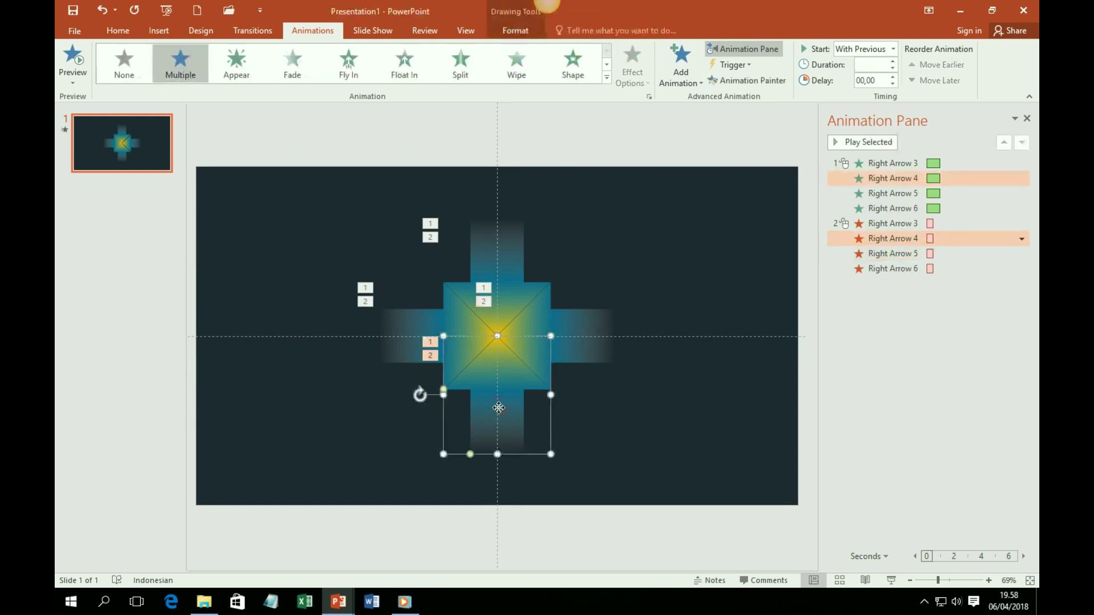
left_click(984, 240)
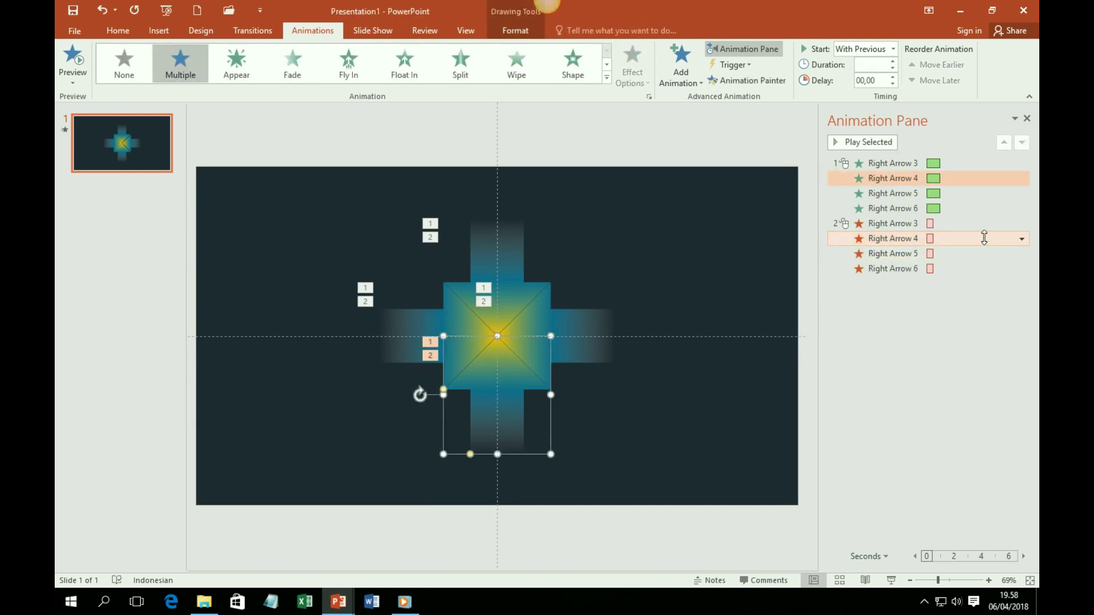
left_click(984, 237)
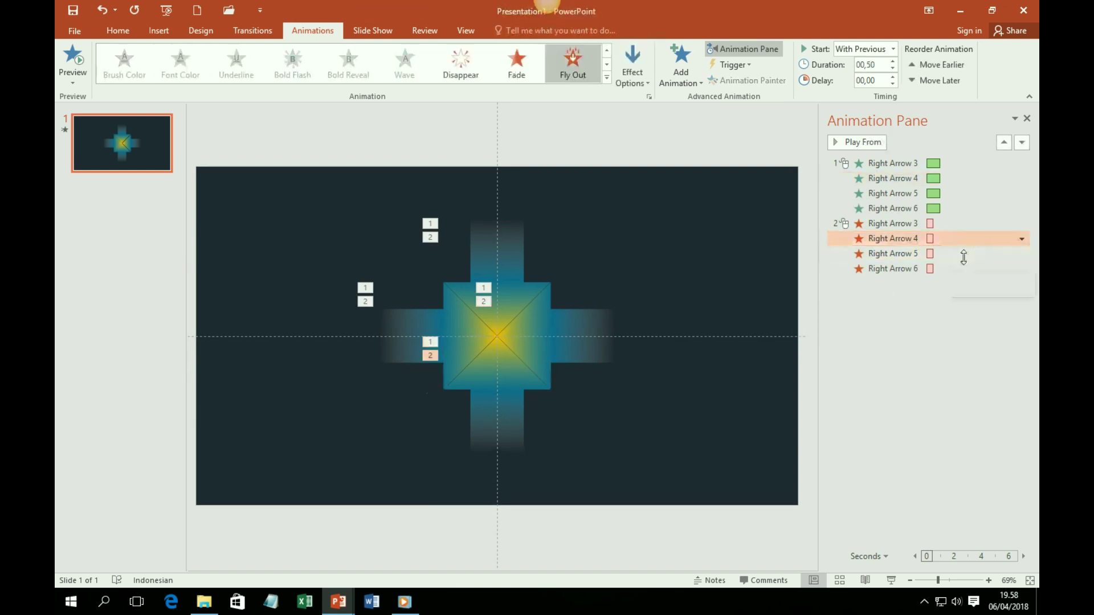
left_click(635, 76)
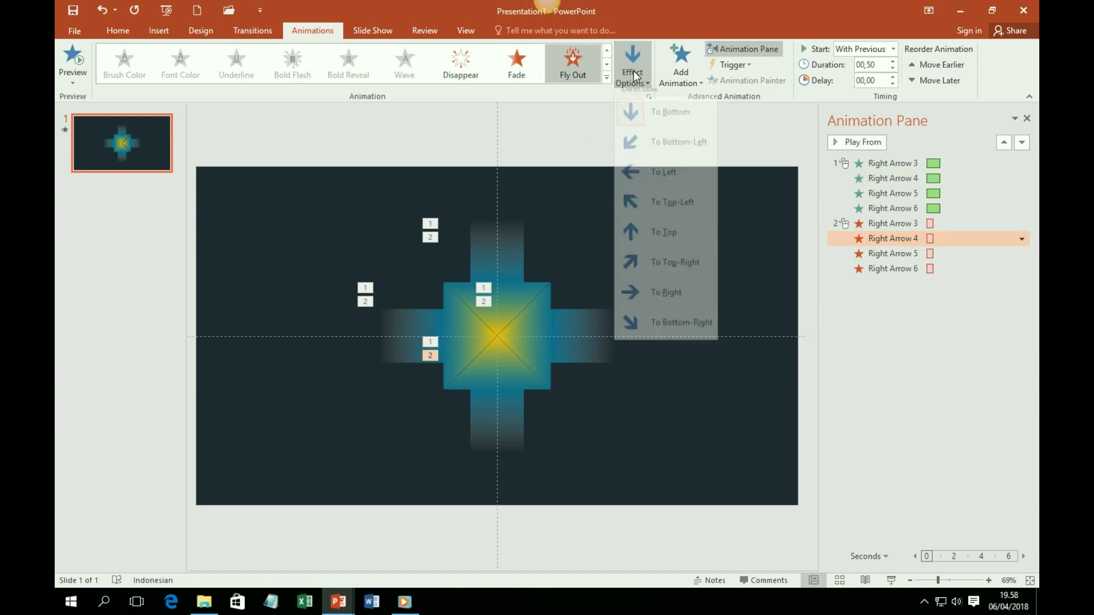
left_click(658, 123)
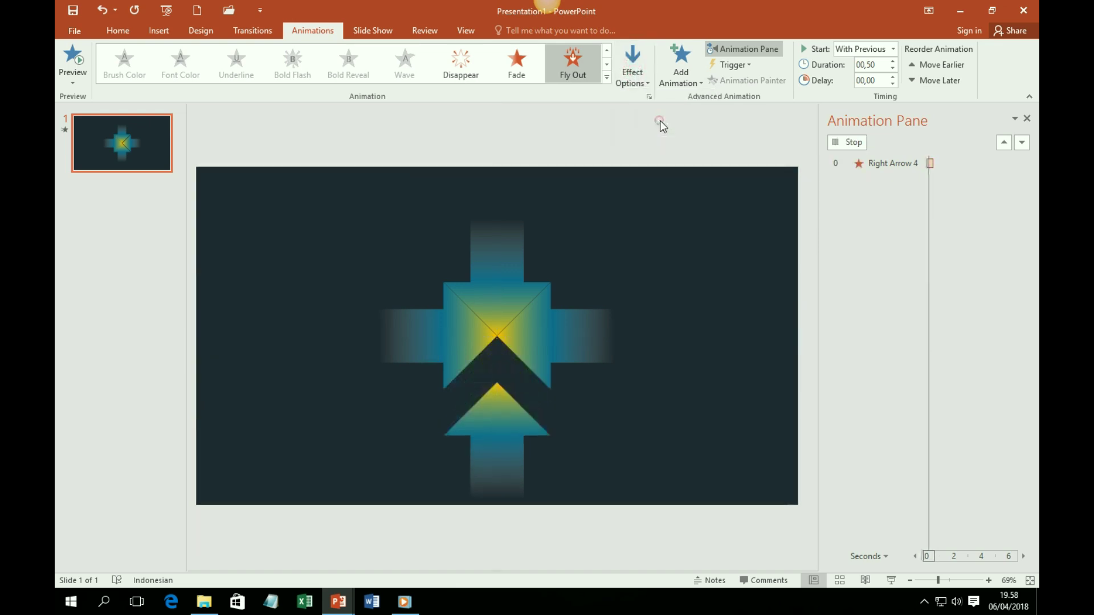
Set the direction of the left arrow's Fly Out effect to To Left.
left_click(428, 334)
left_click(984, 225)
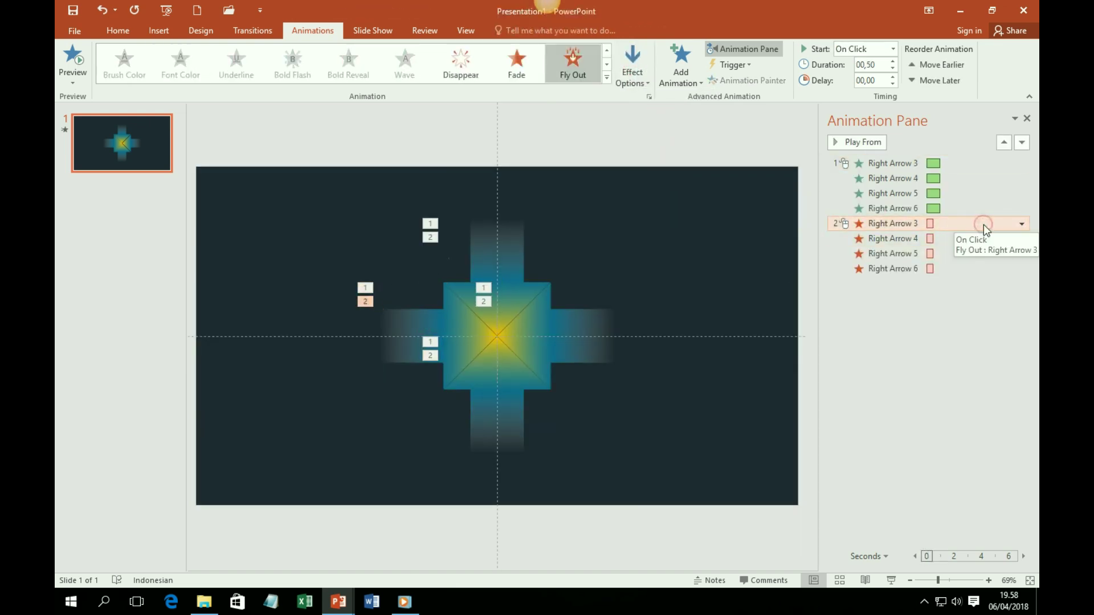
left_click(646, 76)
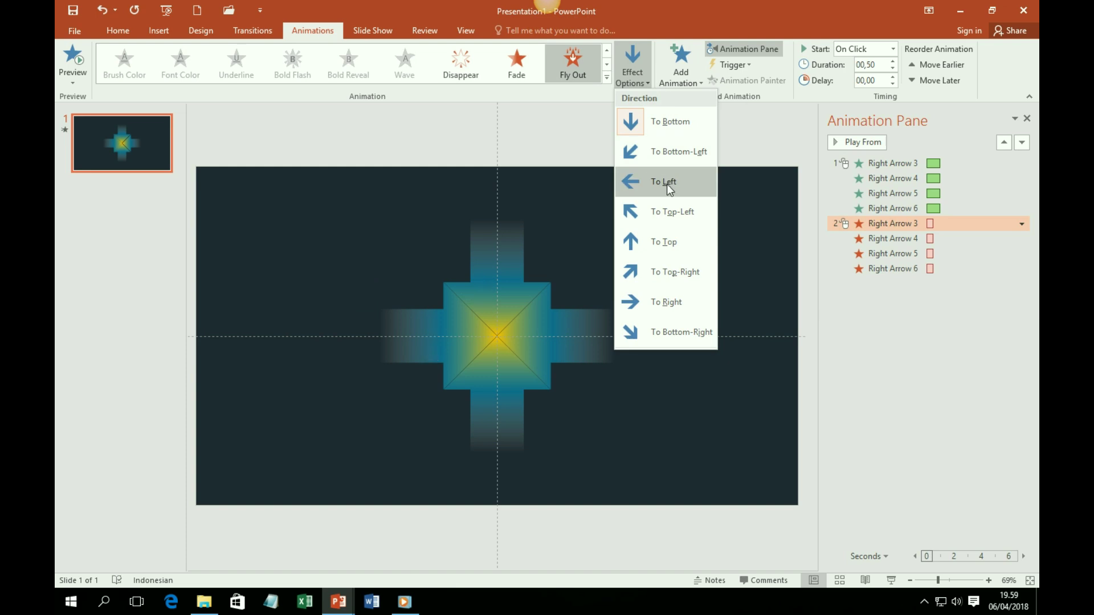
left_click(667, 185)
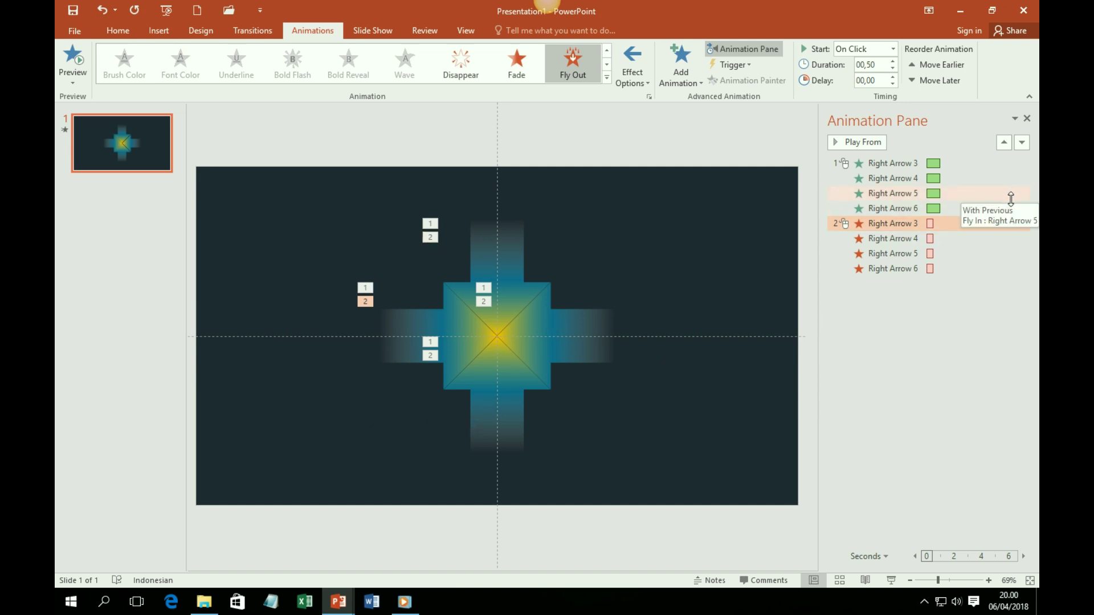
Set the Fly In and Fly Out effects of all four arrows to Start With Previous, and deselect them.
left_click_drag(328, 147, 699, 528)
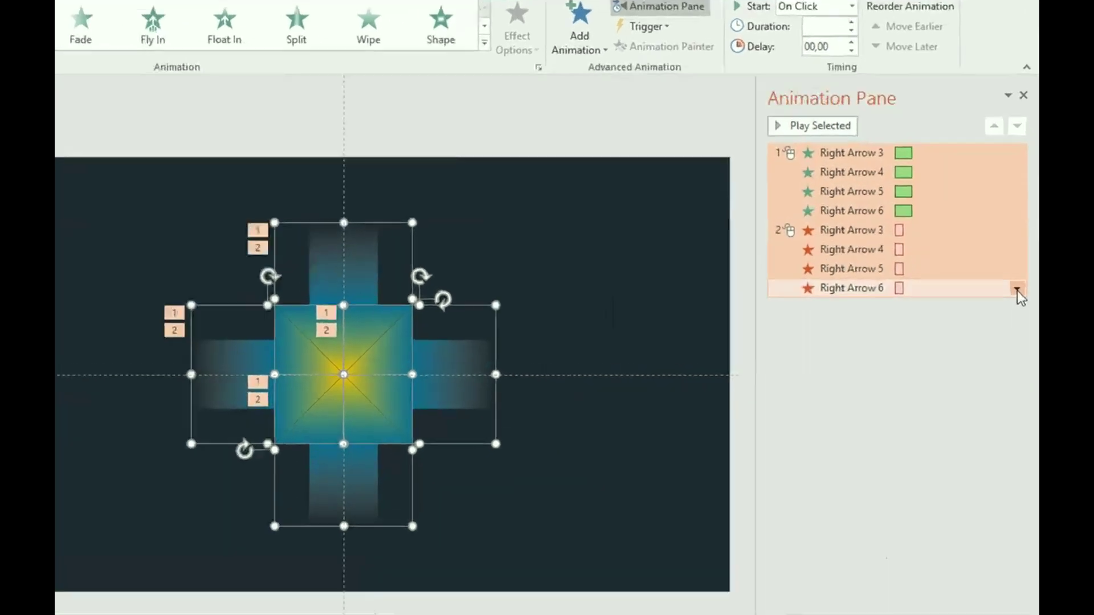
left_click(1017, 289)
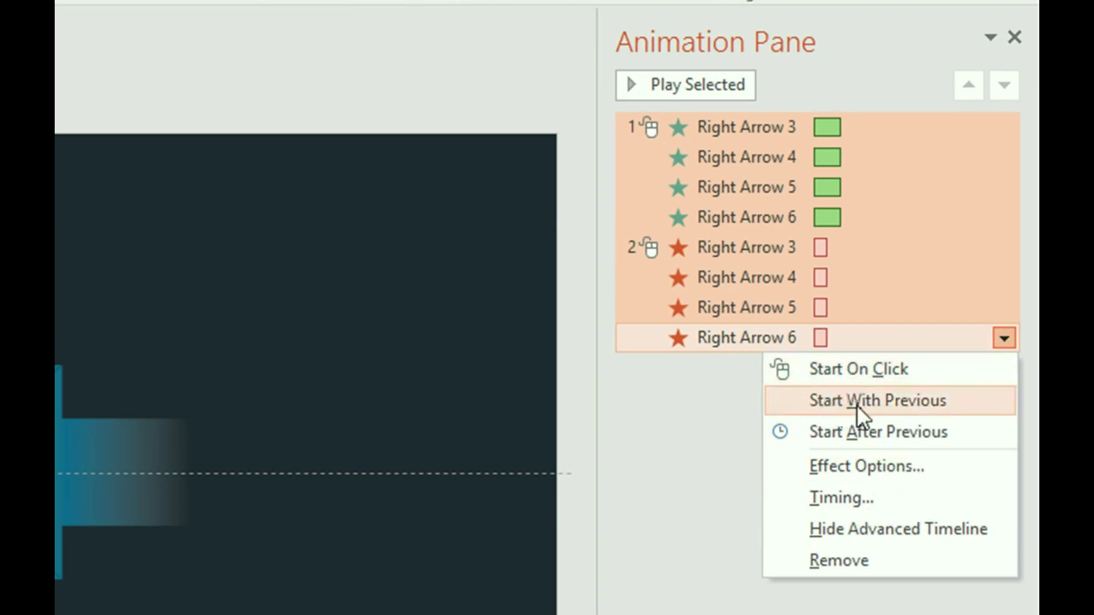
left_click(880, 402)
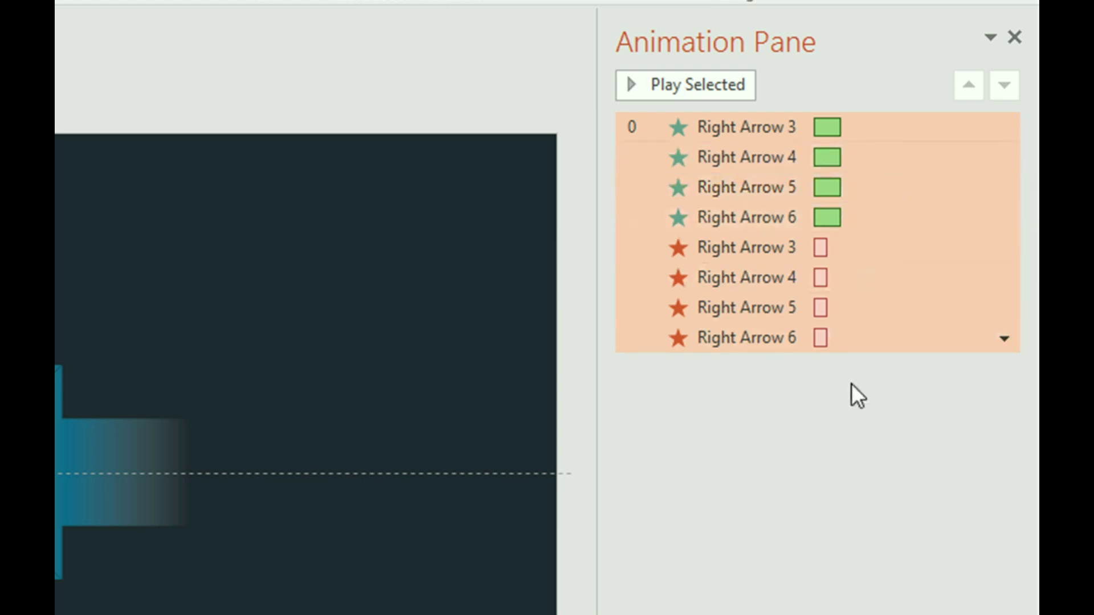
left_click(846, 419)
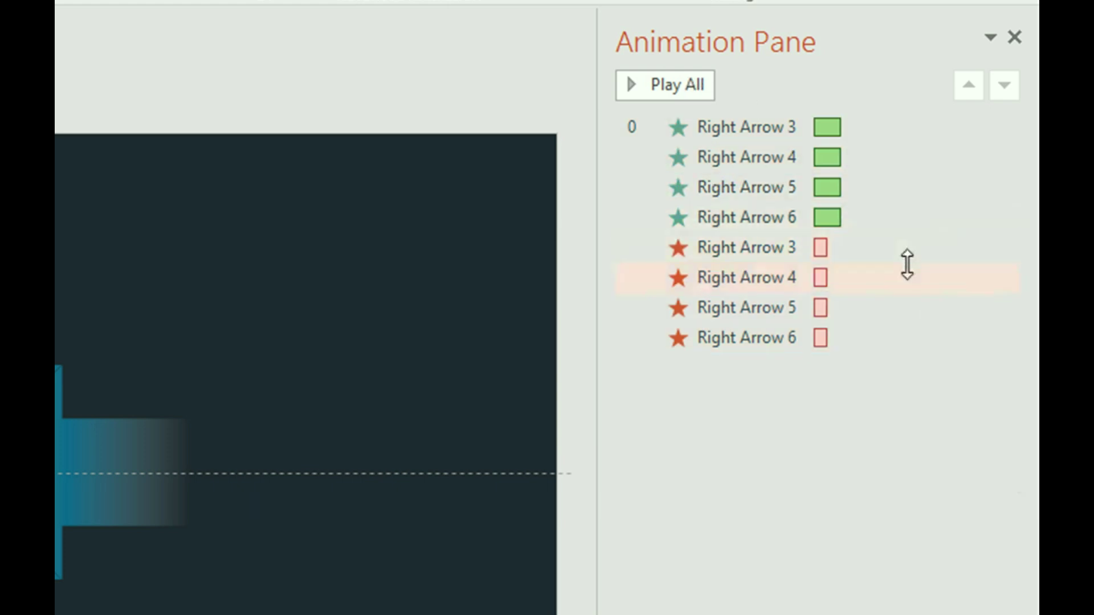
Delay the Fly Out effects of Right Arrow 3 through Right Arrow 6 to start at 1,2 s, and play the slide show to check them.
left_click(880, 247)
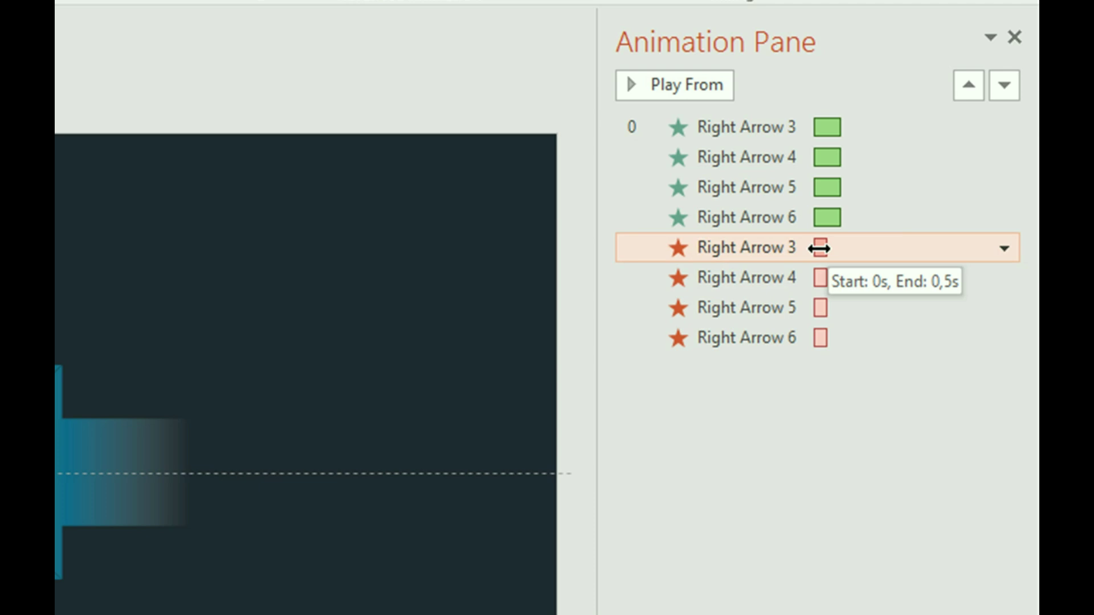
left_click_drag(825, 250, 856, 246)
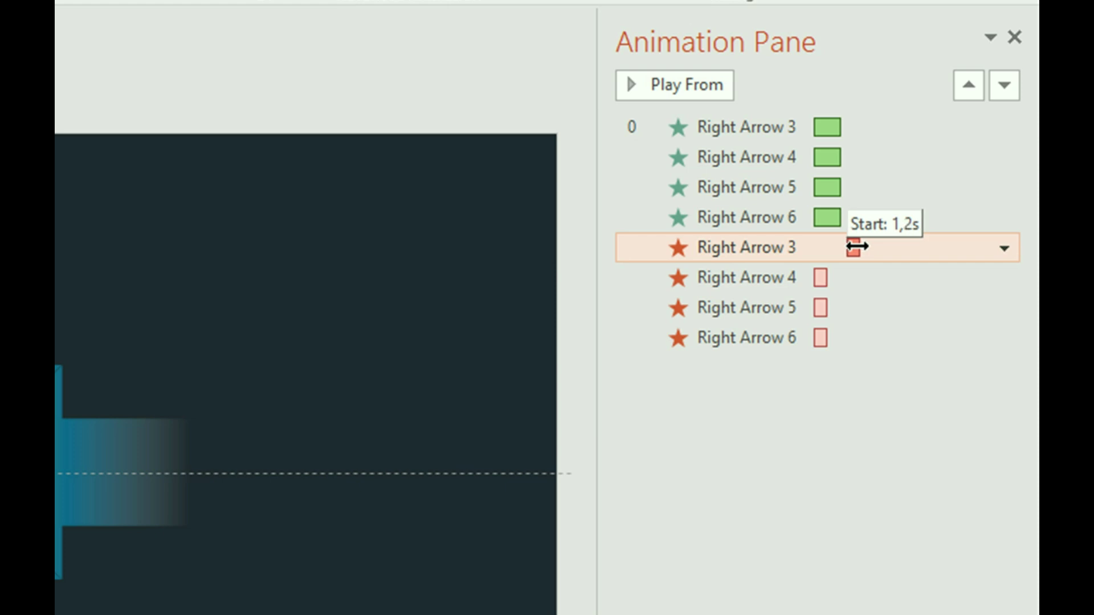
left_click_drag(856, 246, 854, 246)
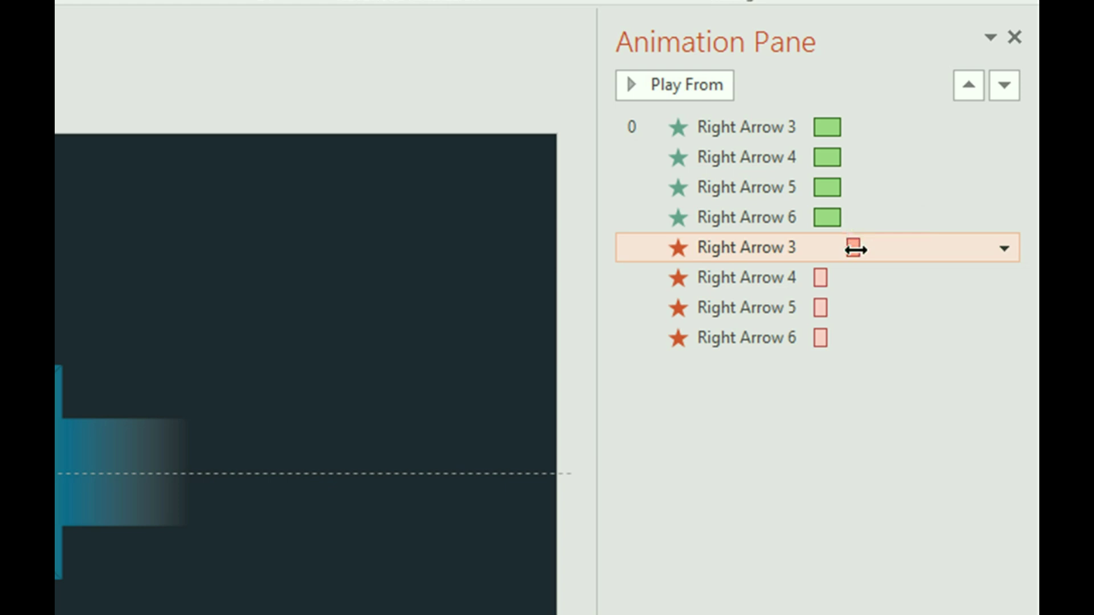
left_click_drag(824, 282, 856, 278)
left_click_drag(820, 308, 854, 308)
left_click_drag(823, 340, 855, 338)
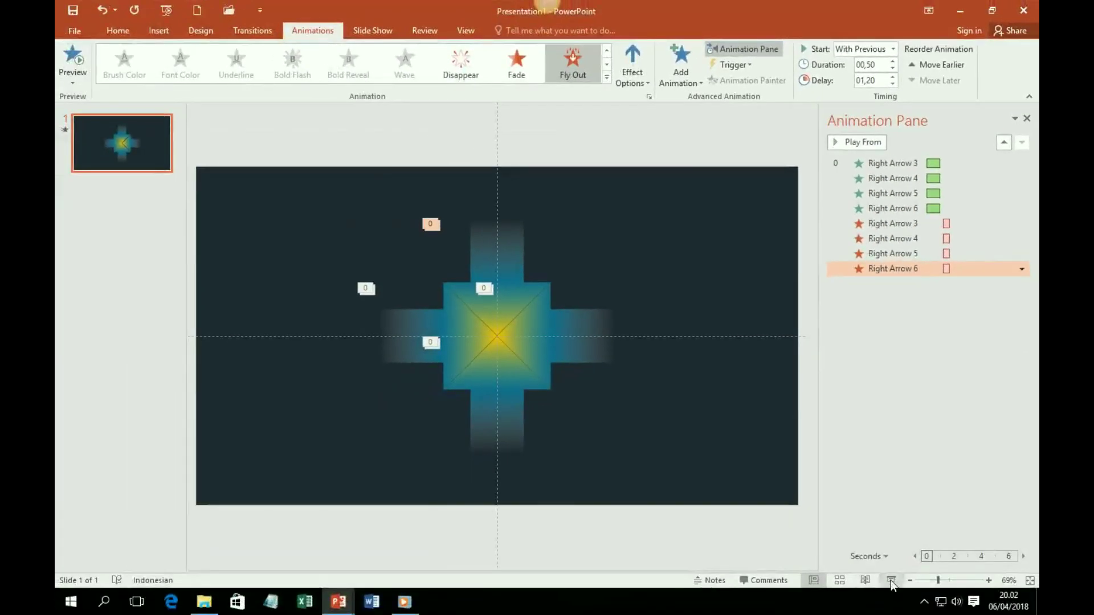
left_click(890, 580)
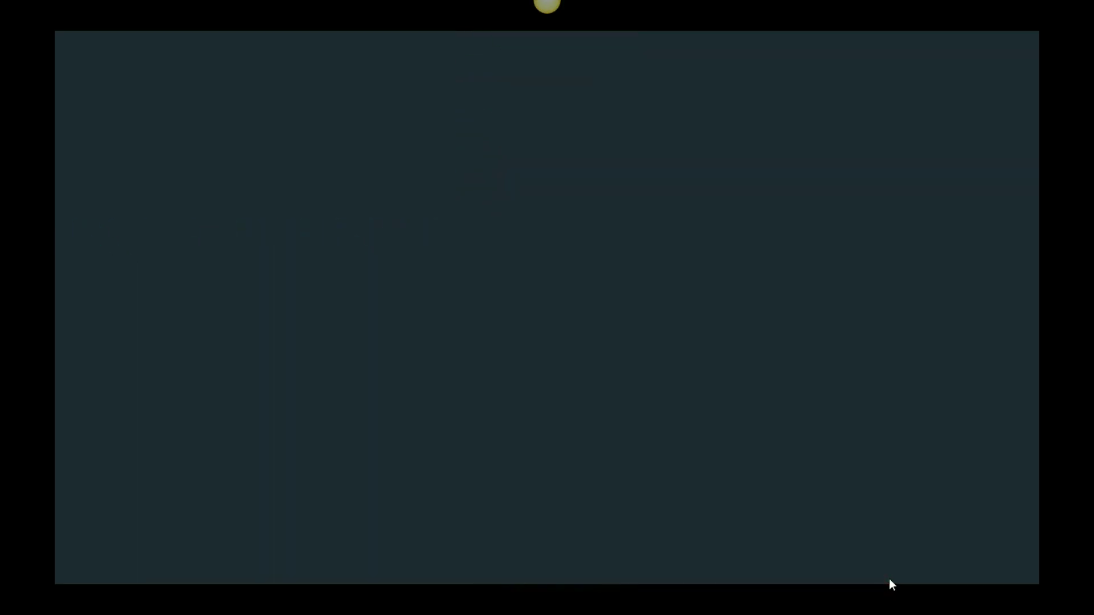
key("Escape")
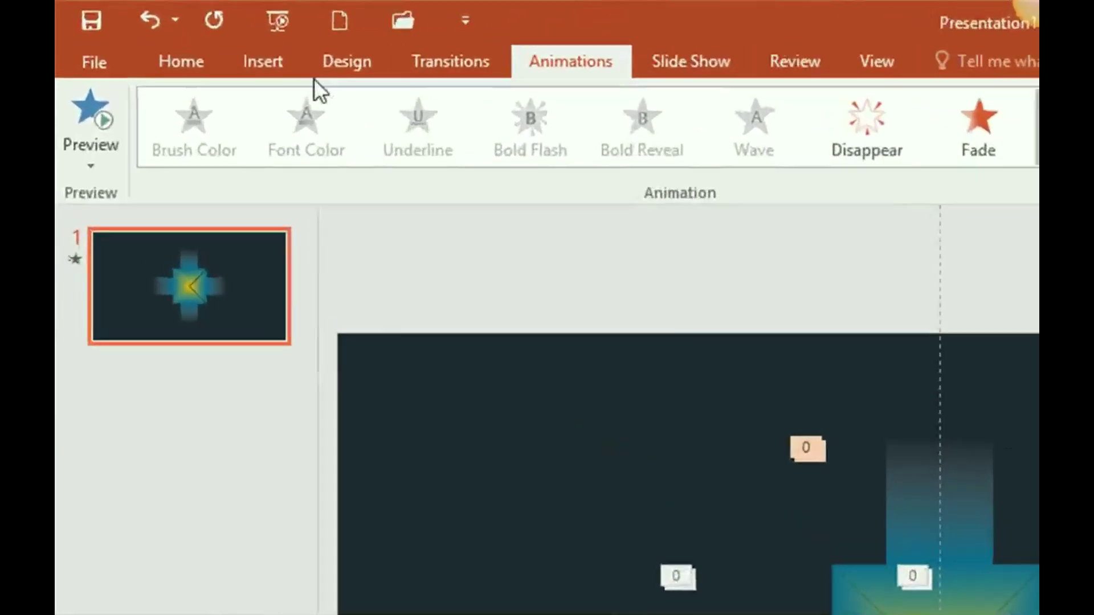
Draw a circle about 1,73 cm in diameter over the point where the four arrows meet.
left_click(271, 56)
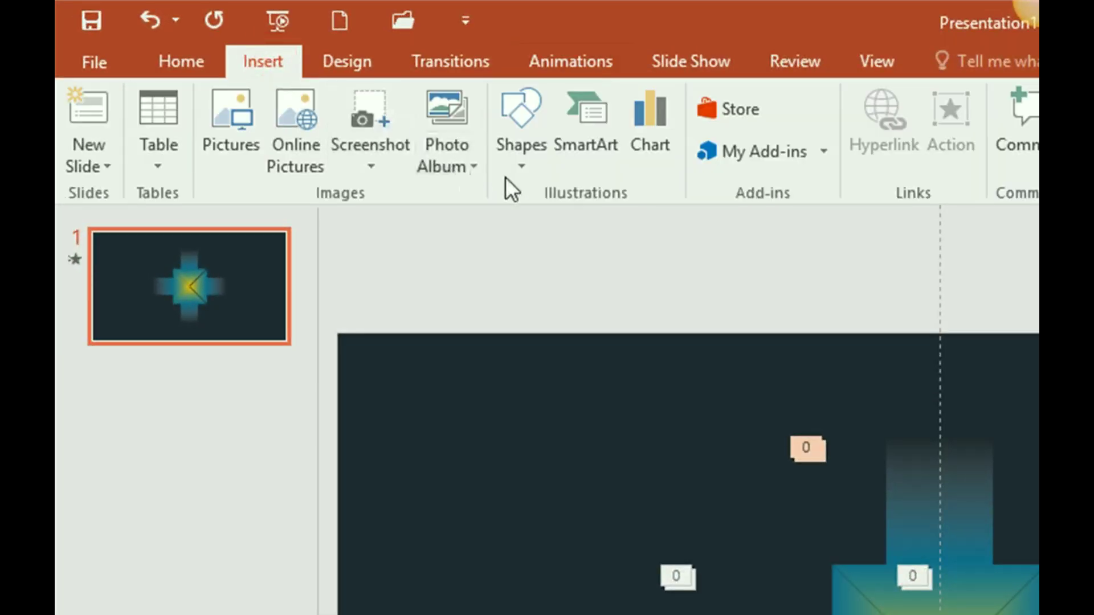
left_click(521, 165)
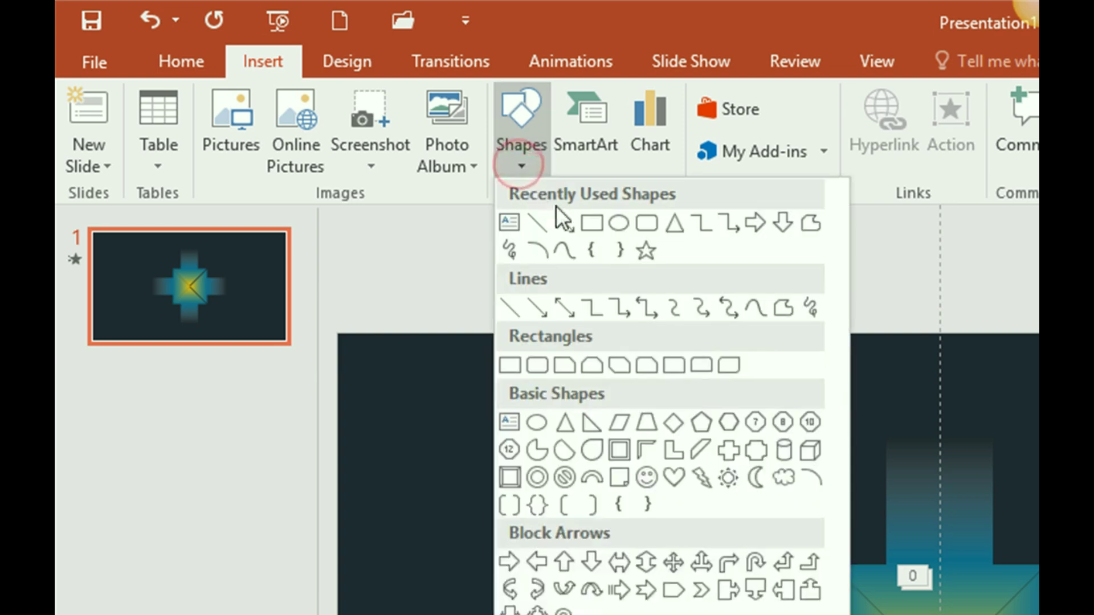
left_click(618, 224)
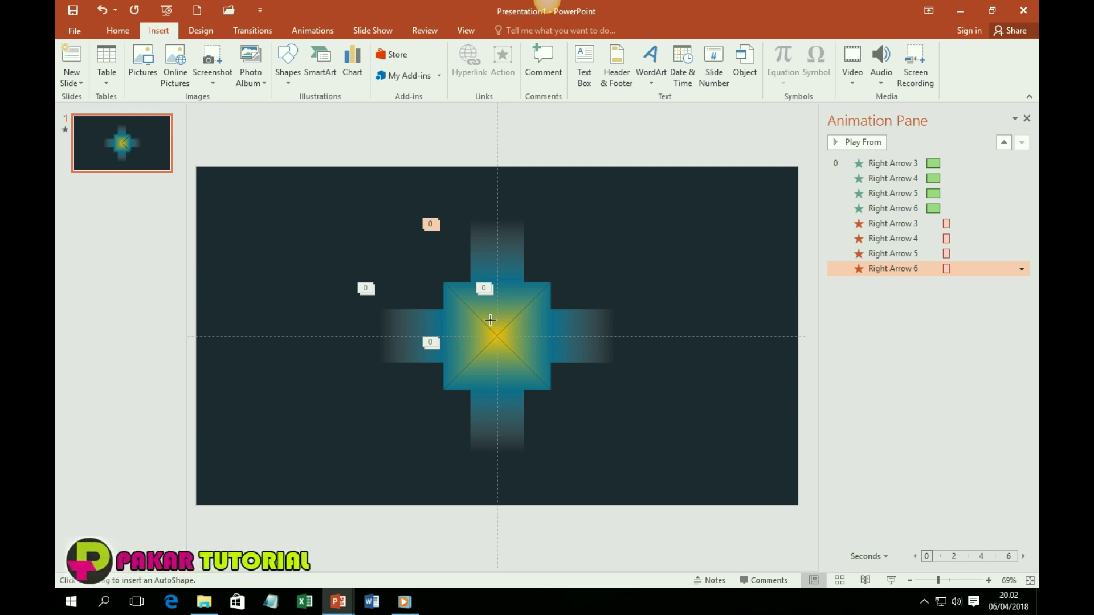
left_click_drag(484, 319, 503, 349)
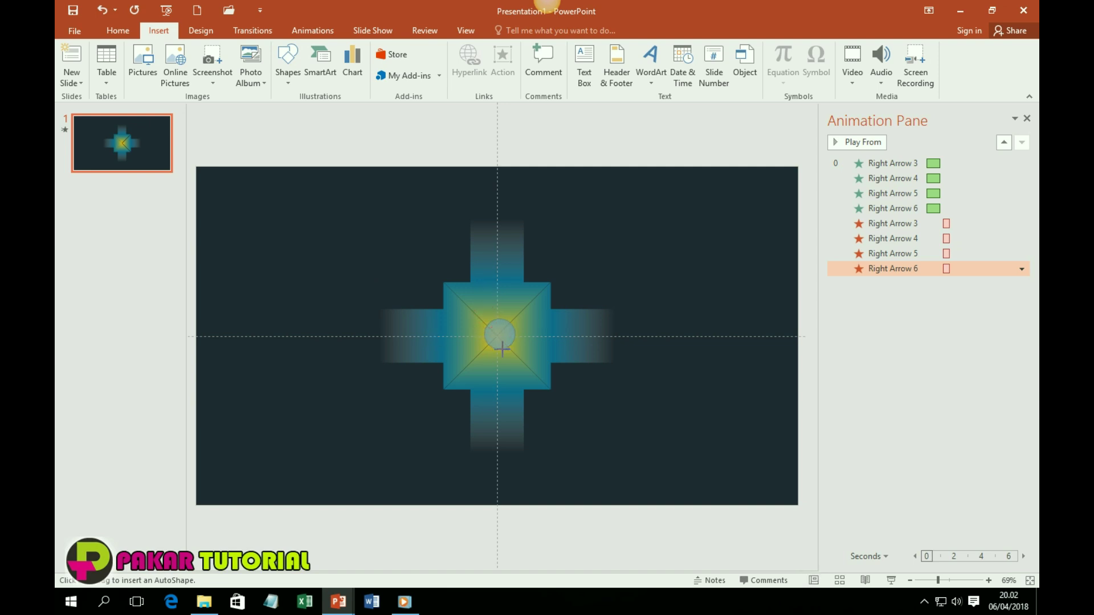
left_click_drag(502, 349, 502, 349)
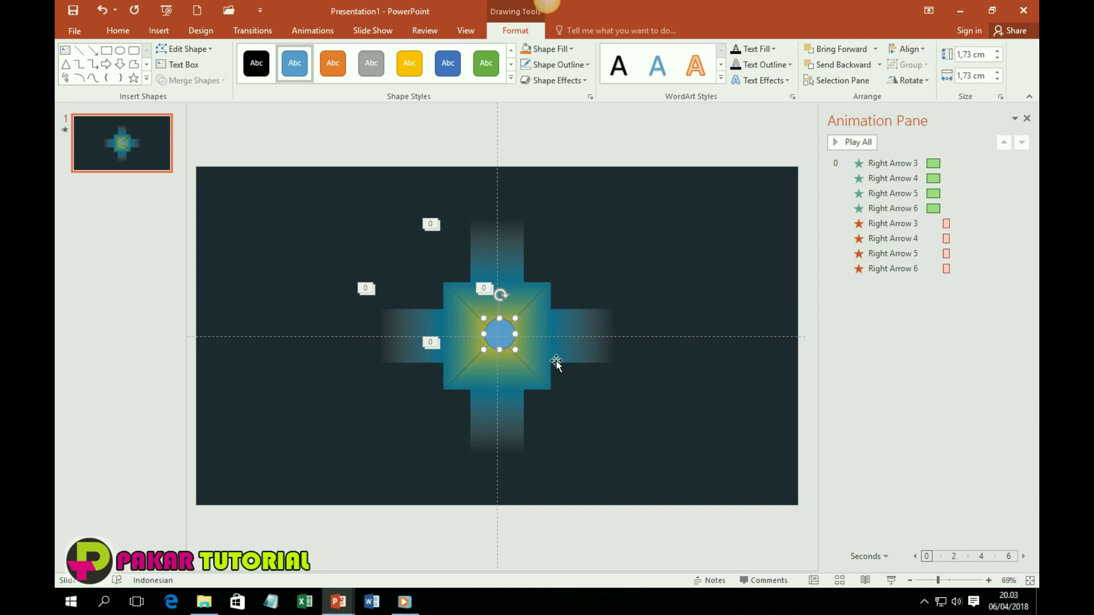
left_click_drag(503, 338, 499, 337)
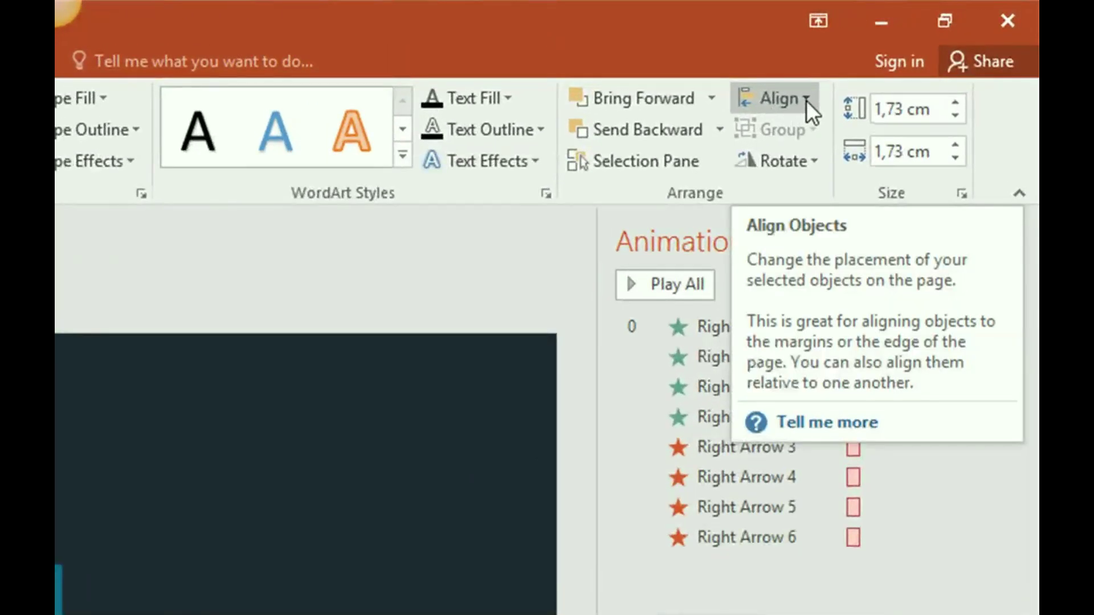
Align the circle to the center and middle of the slide.
left_click(806, 99)
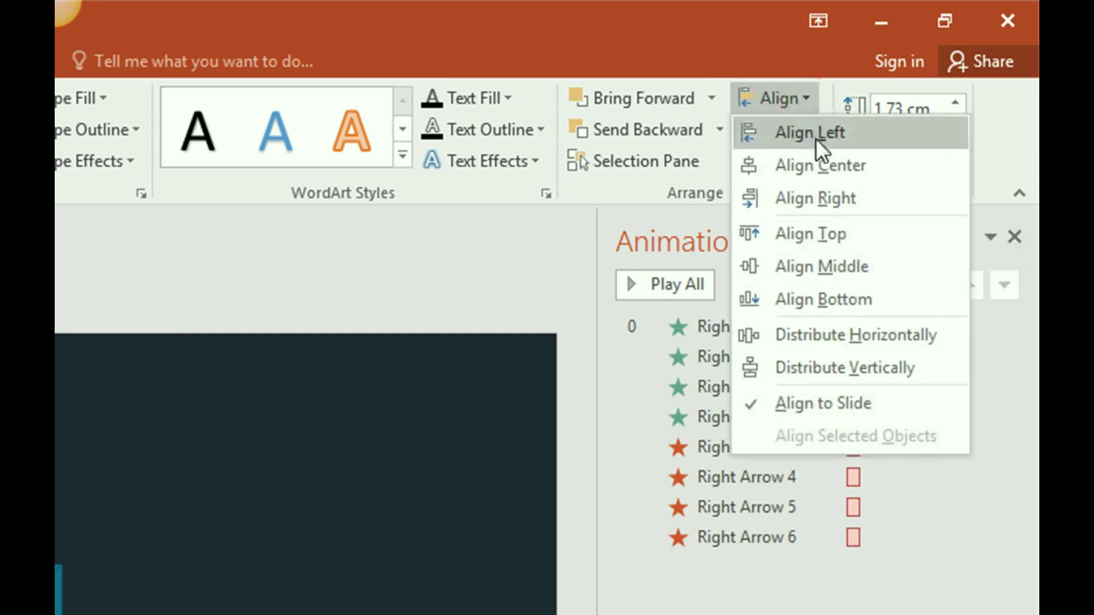
left_click(822, 165)
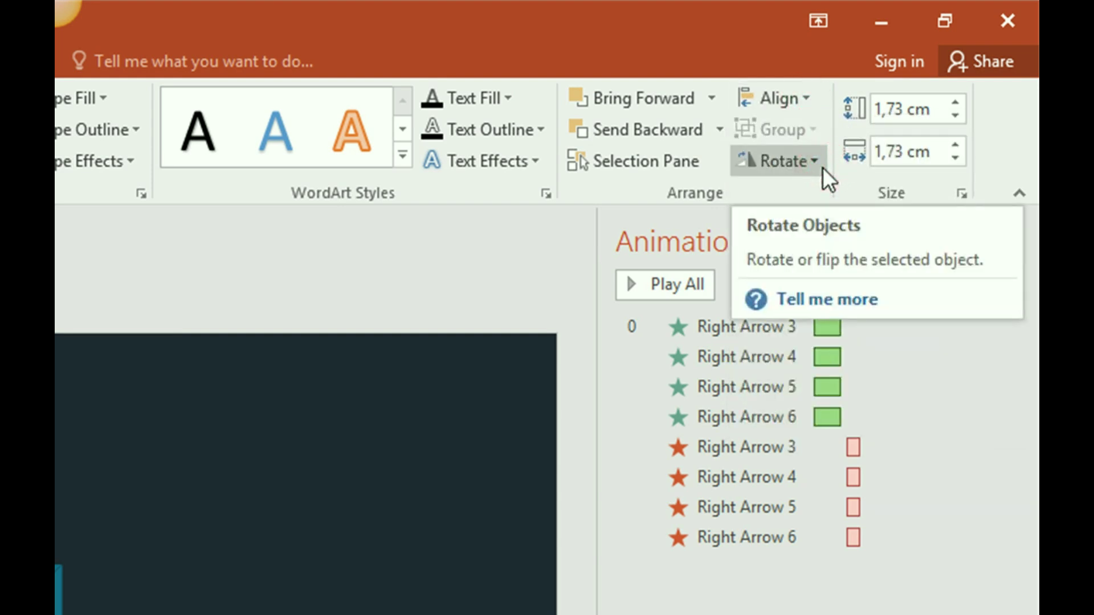
left_click(806, 98)
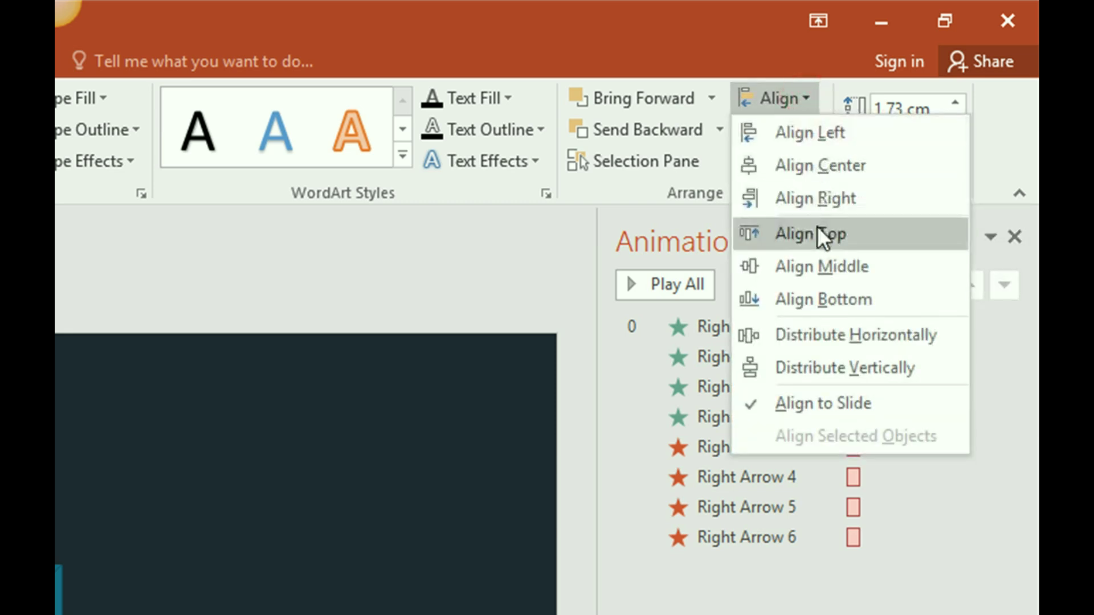
left_click(817, 266)
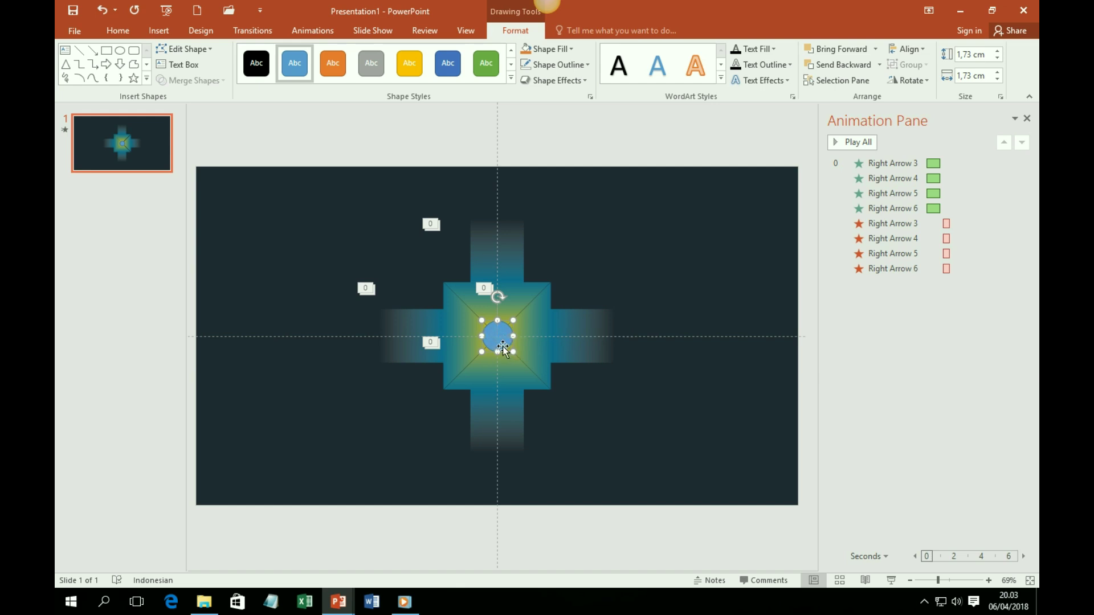
Remove the circle's outline and fill it with the standard golden-orange color.
left_click(559, 66)
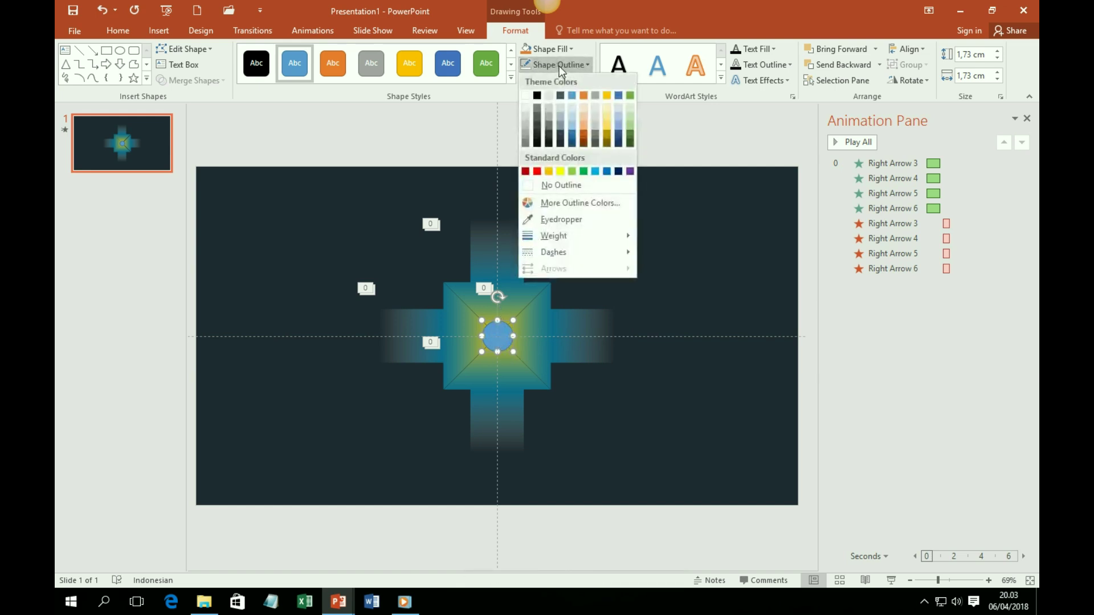
left_click(562, 184)
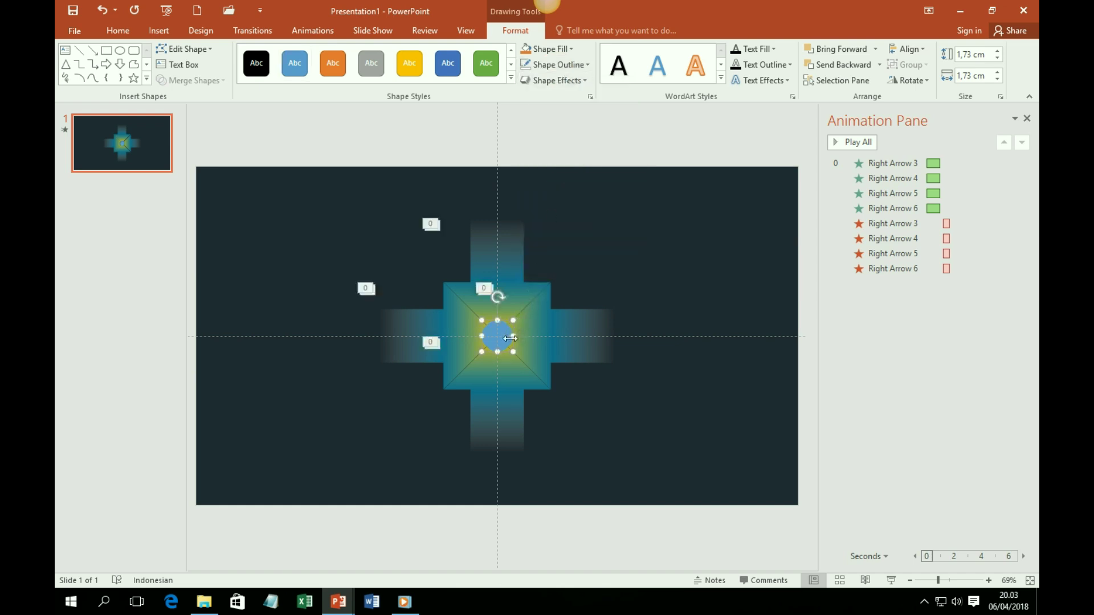
left_click(573, 49)
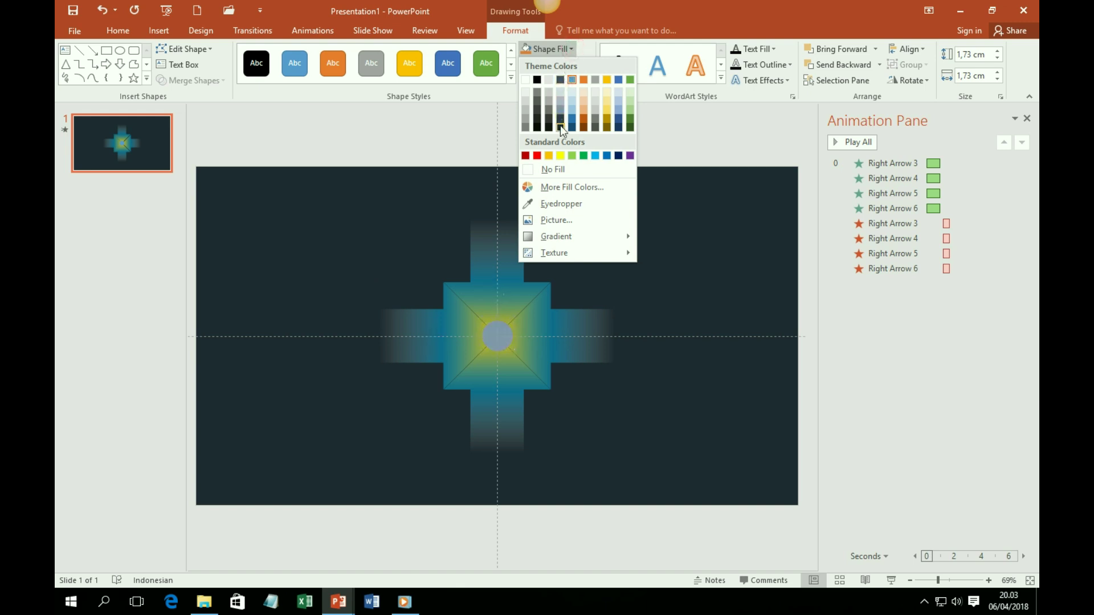
left_click(549, 156)
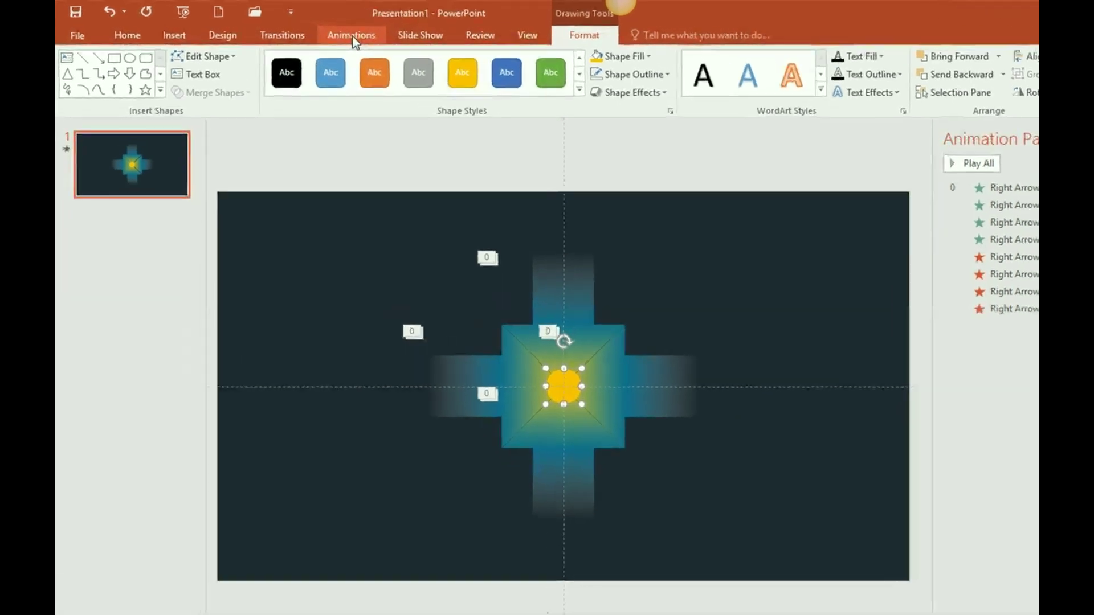
Give the circle an Appear entrance effect that starts With Previous after a 1,2 s delay.
left_click(312, 30)
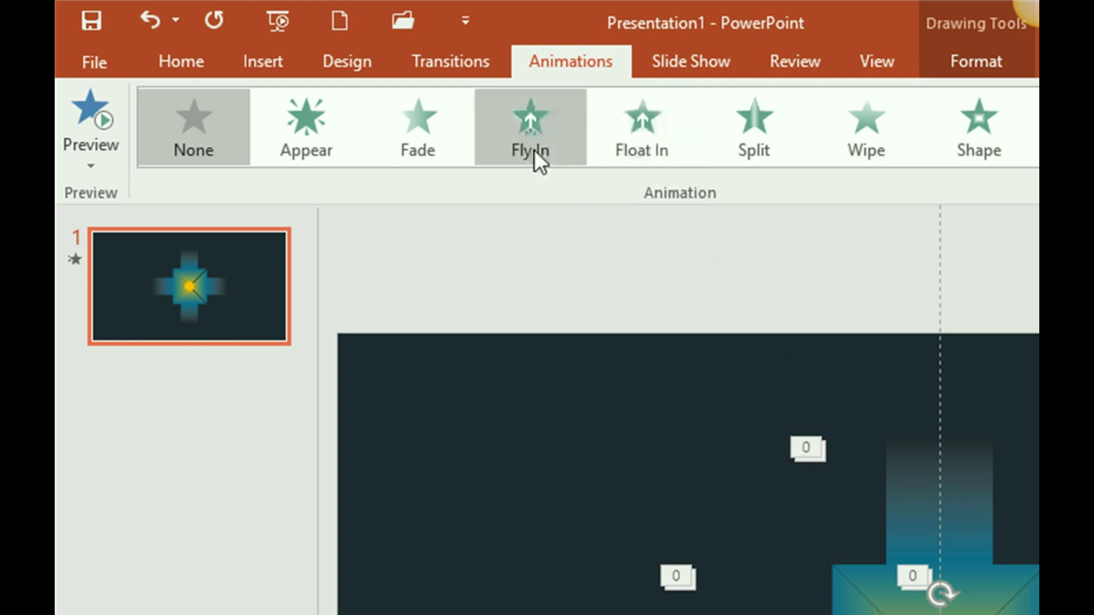
left_click(318, 115)
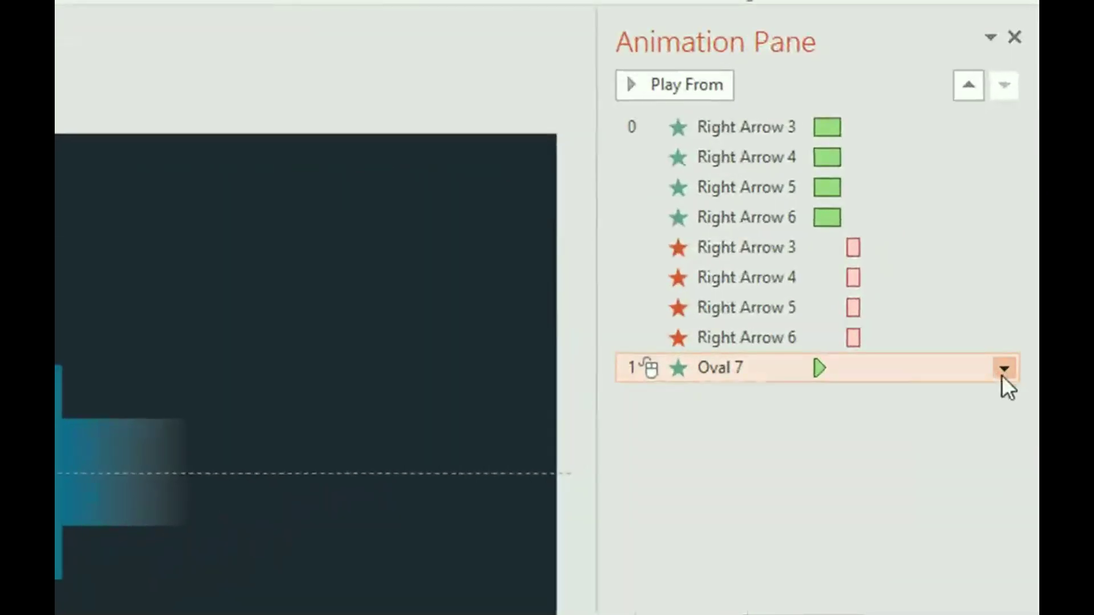
left_click(1004, 371)
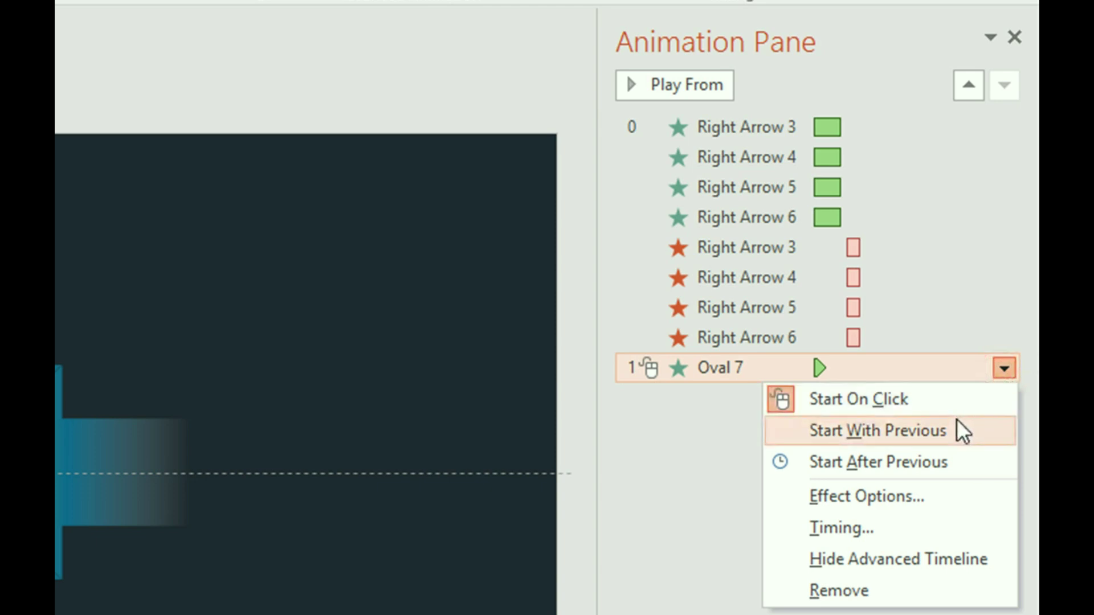
left_click(858, 441)
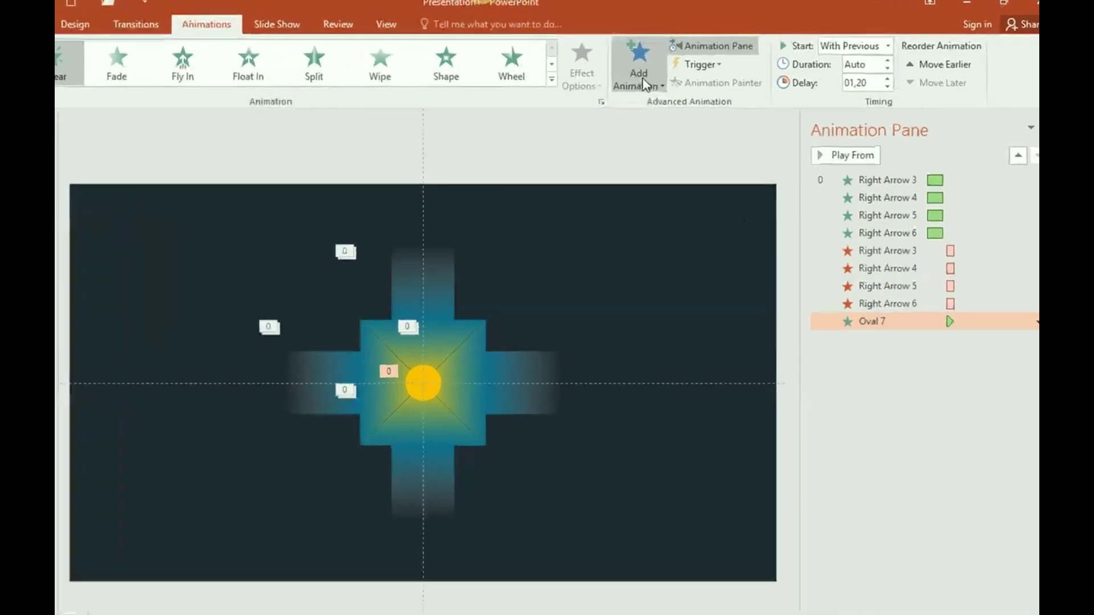
Add a Grow/Shrink emphasis effect to the circle and set its amount to Huge.
left_click(684, 75)
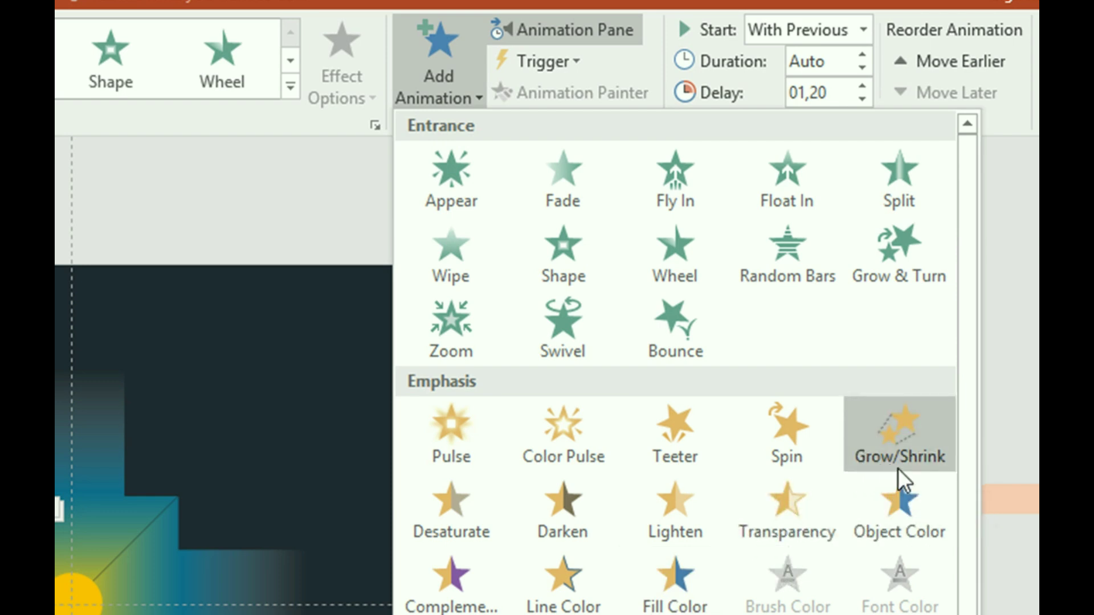
left_click(891, 439)
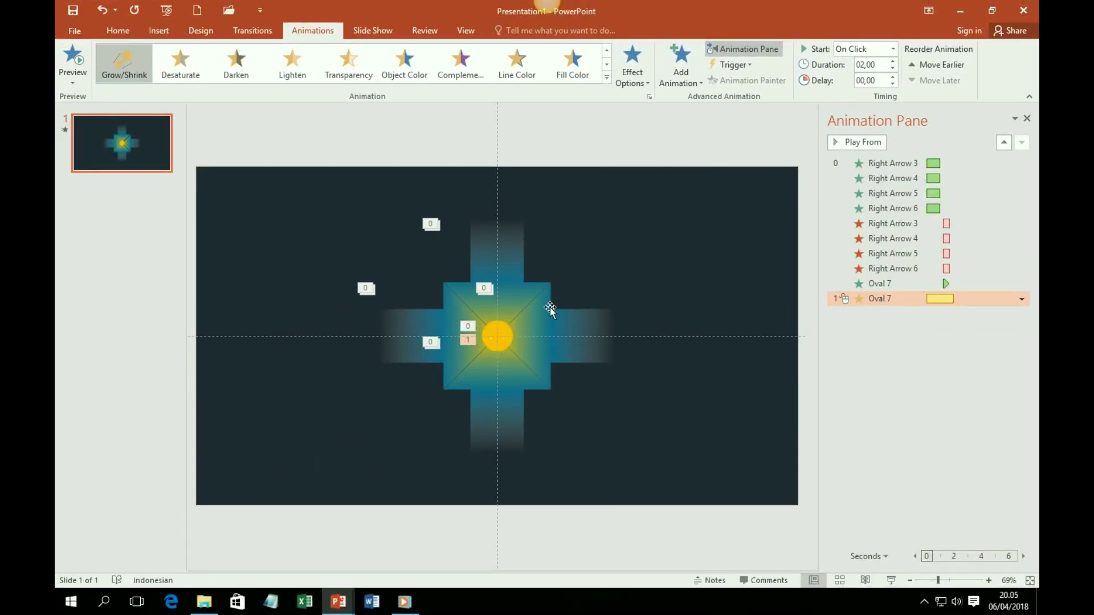
left_click(646, 84)
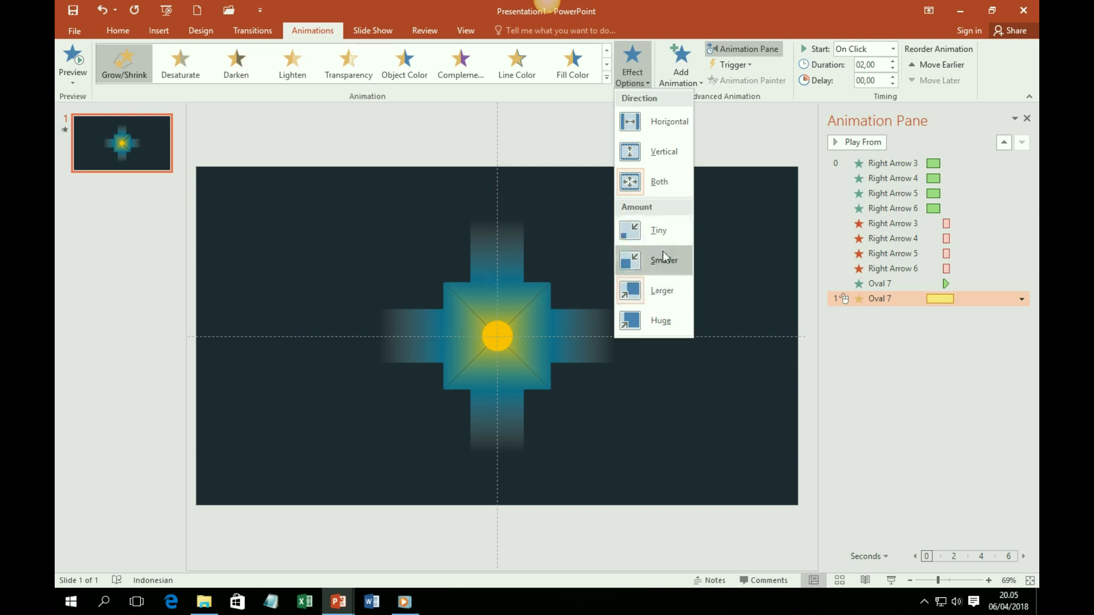
left_click(633, 322)
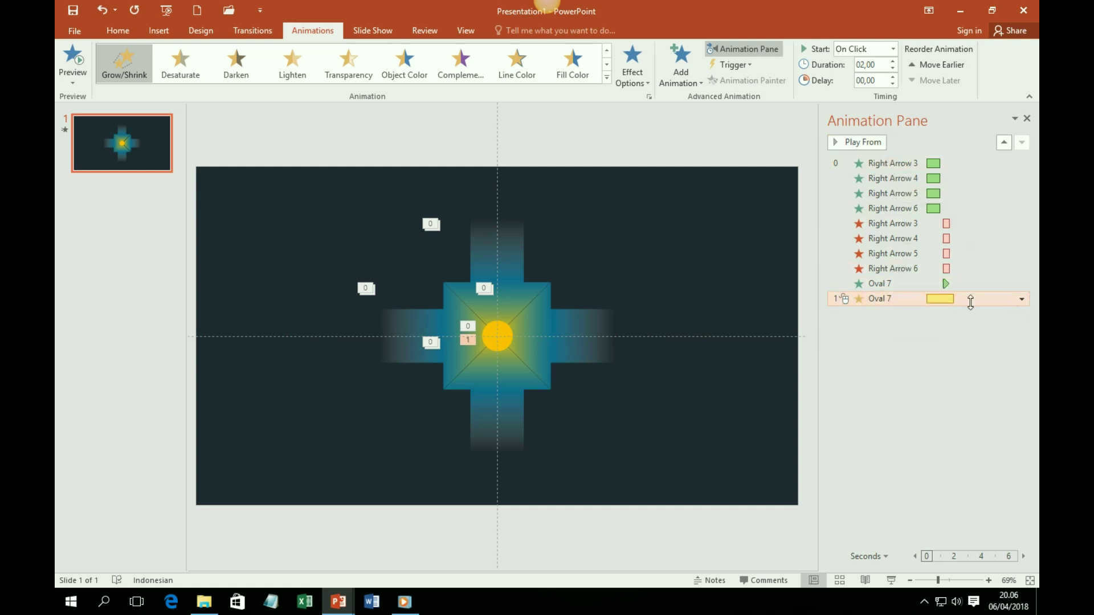
Set the circle's Grow/Shrink effect to Start With Previous and delay it to 1,4 s.
left_click(1022, 300)
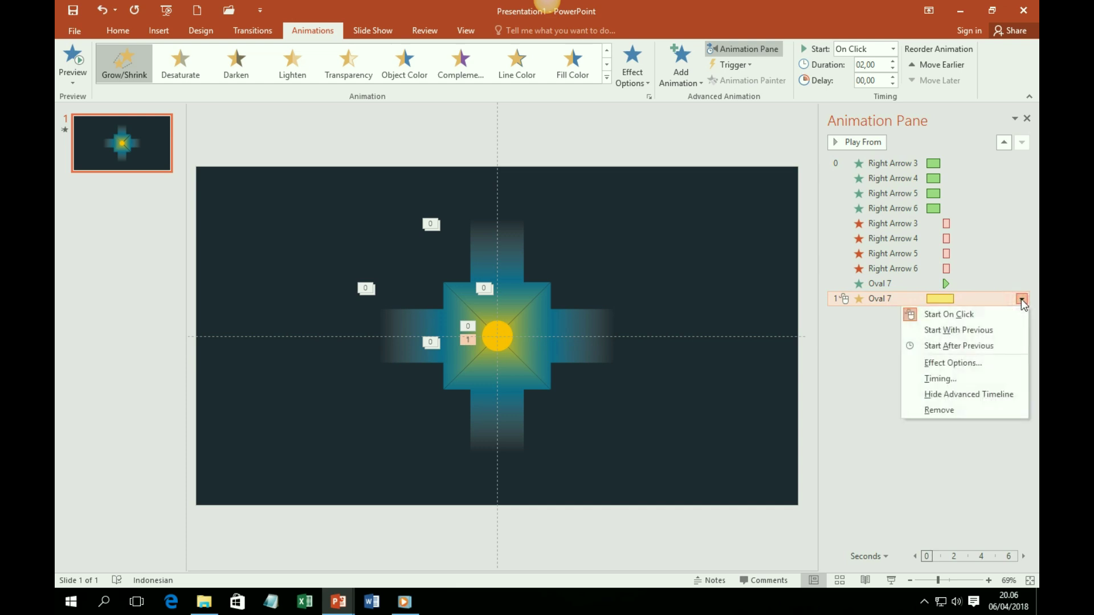
left_click(991, 336)
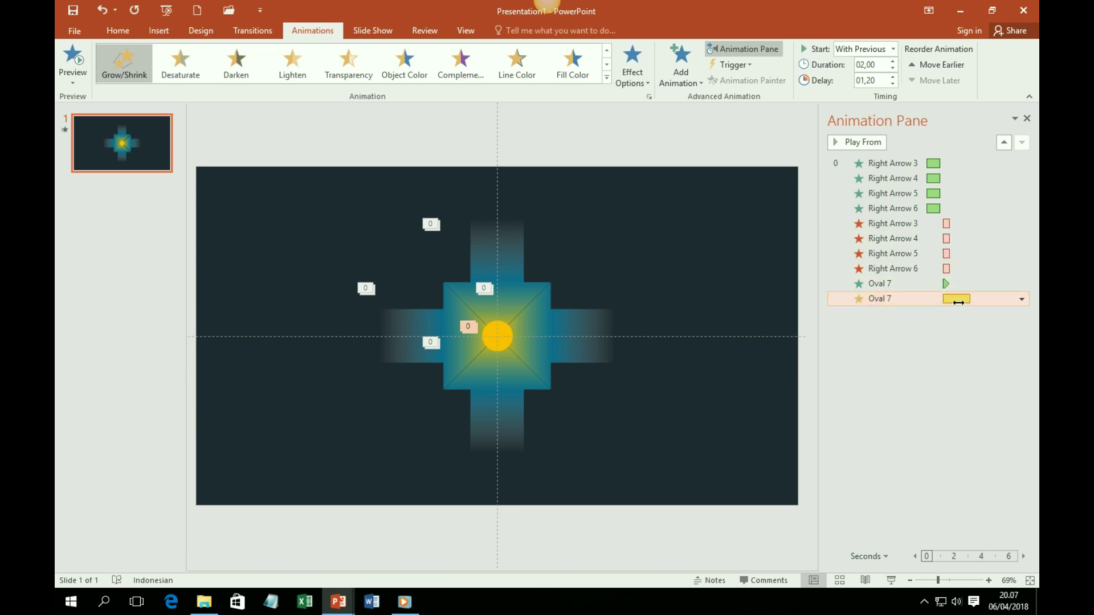
left_click_drag(956, 298, 959, 299)
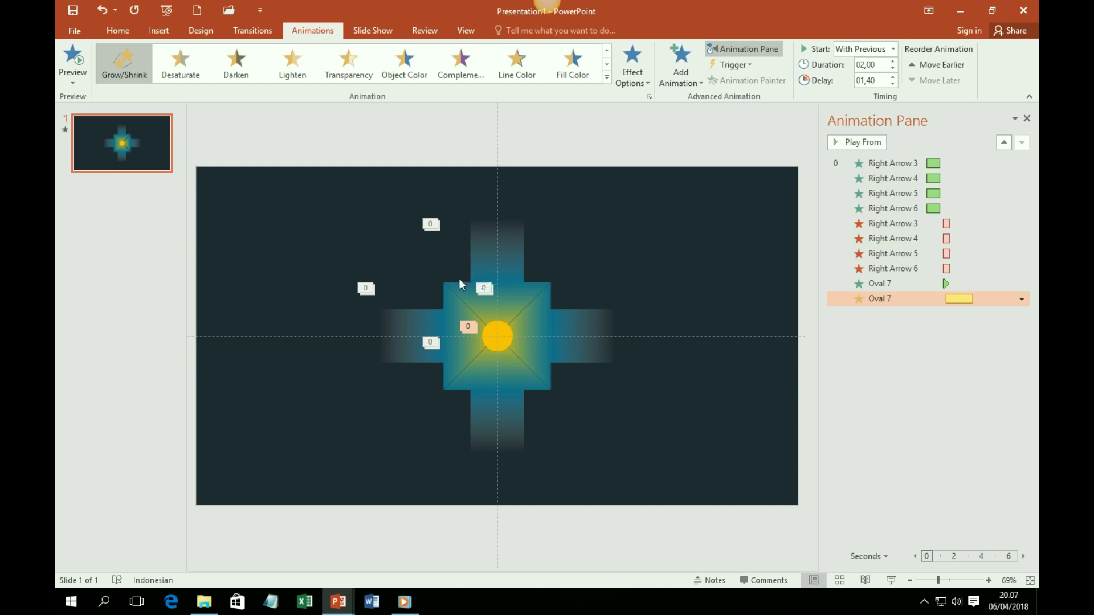
Enlarge the yellow circle to a height and width of 2,3 cm.
left_click(499, 335)
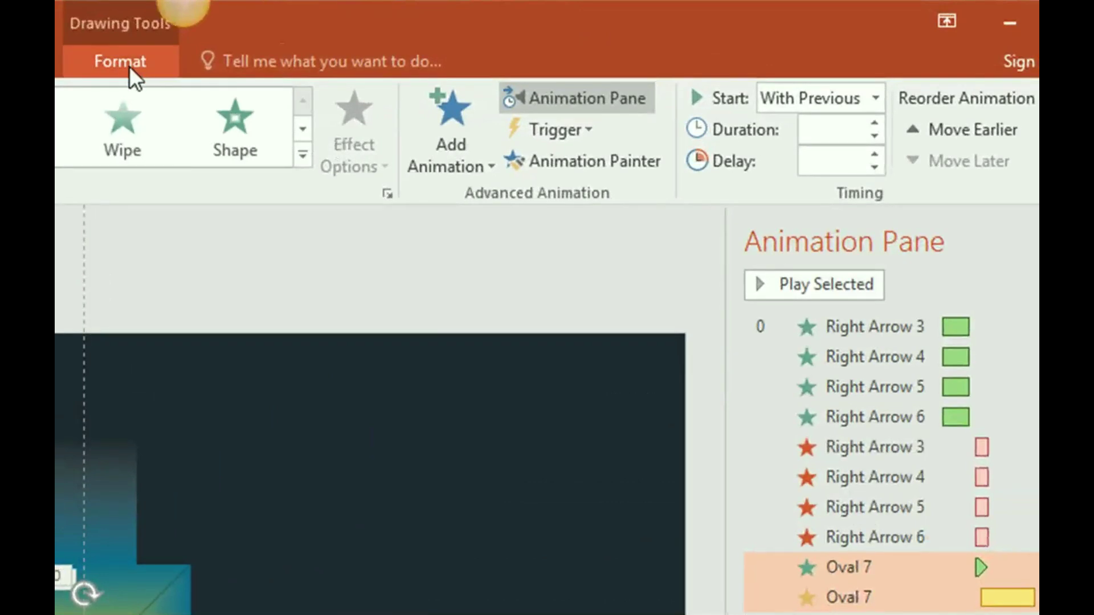
left_click(509, 31)
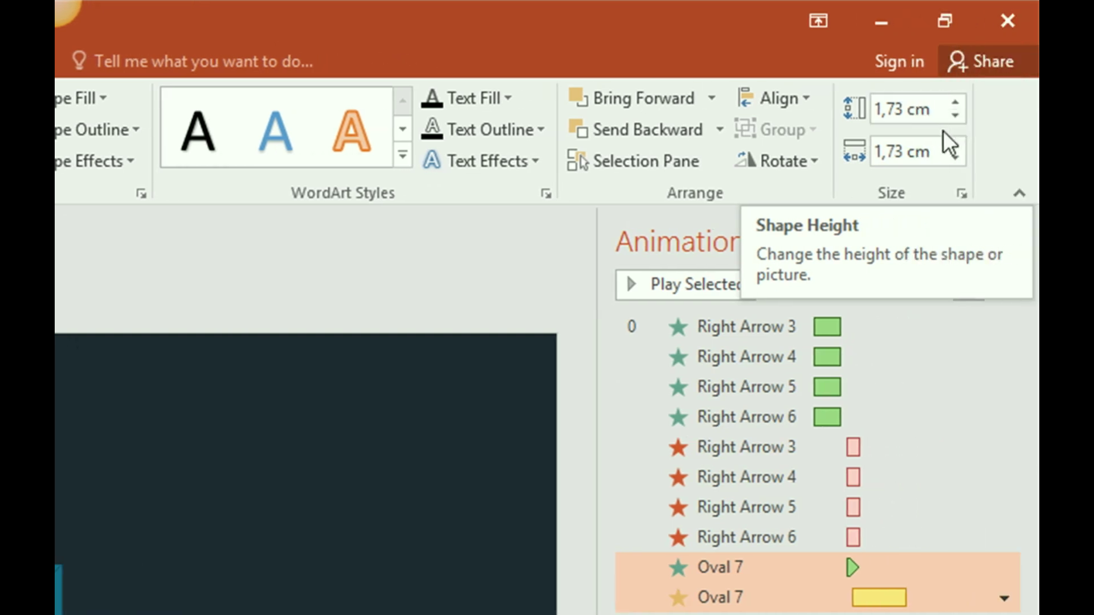
left_click(961, 104)
left_click(961, 104)
left_click(960, 104)
left_click(961, 104)
left_click(961, 103)
left_click(960, 104)
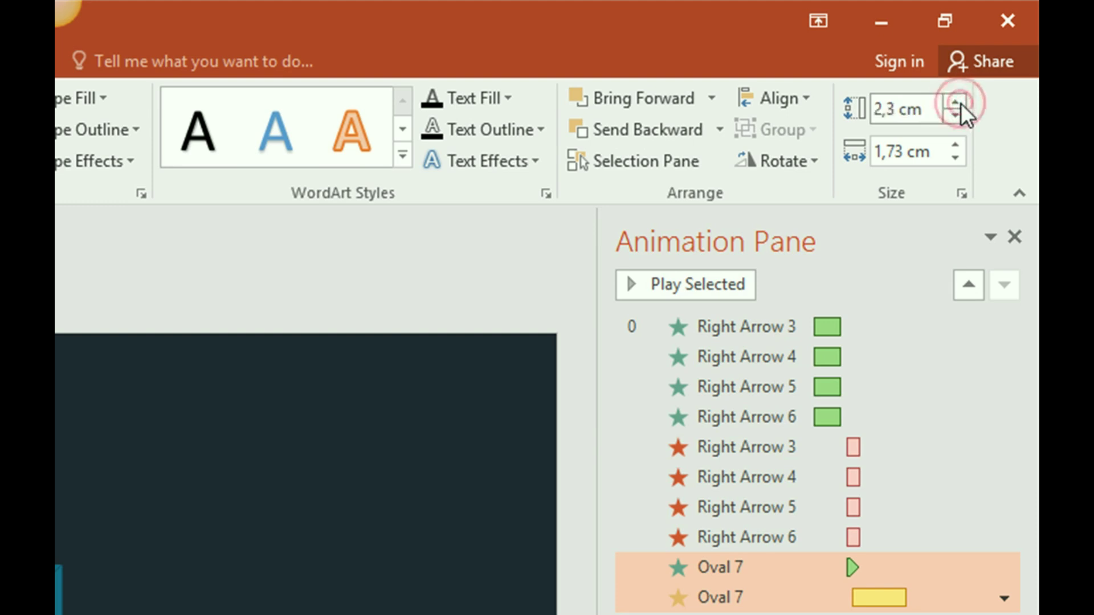
left_click(955, 145)
left_click(956, 145)
left_click(956, 144)
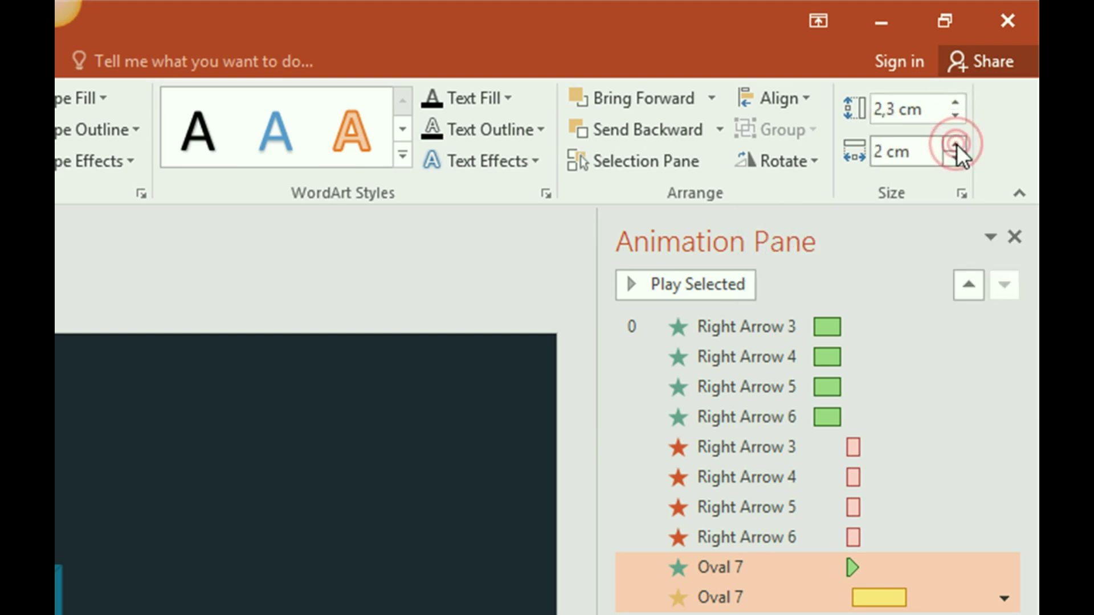
left_click(956, 145)
left_click(956, 145)
left_click(956, 145)
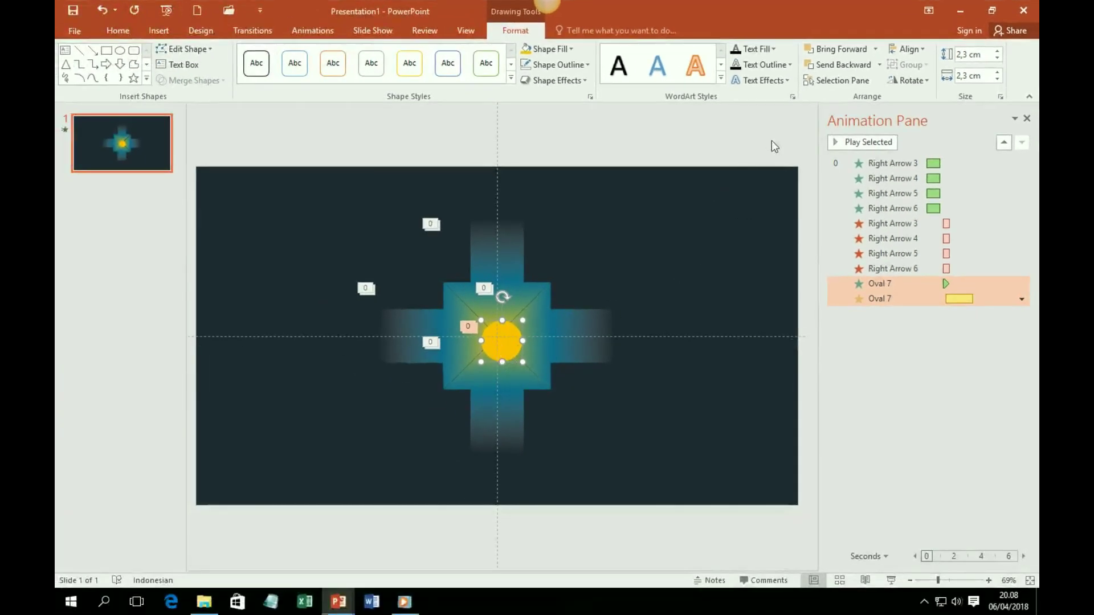
Realign the enlarged circle to the slide's center and middle, and play the slide show to check the animation.
left_click(922, 51)
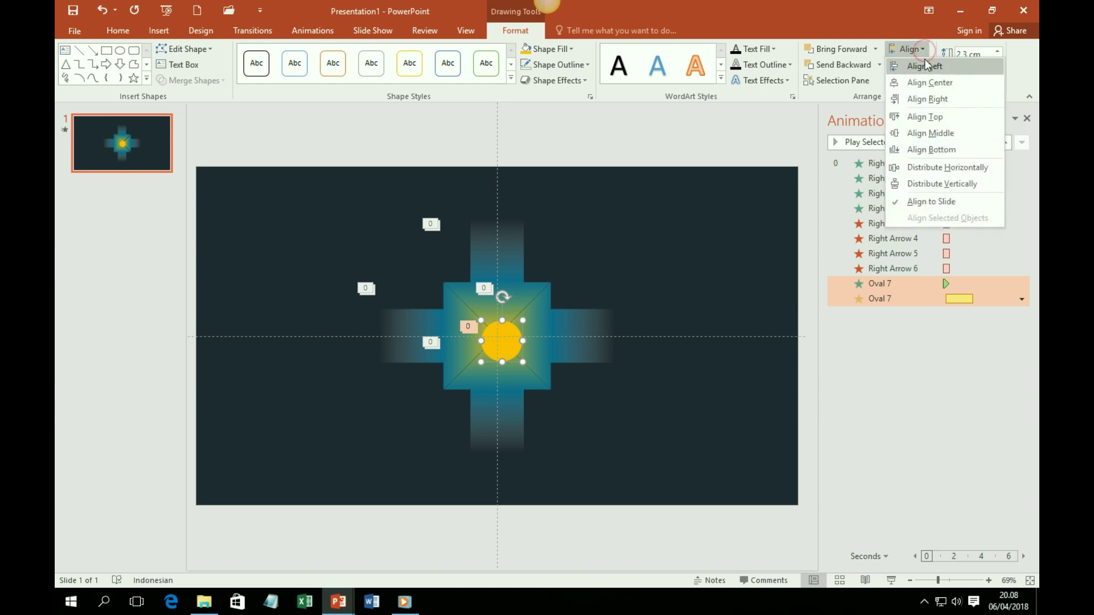
left_click(926, 86)
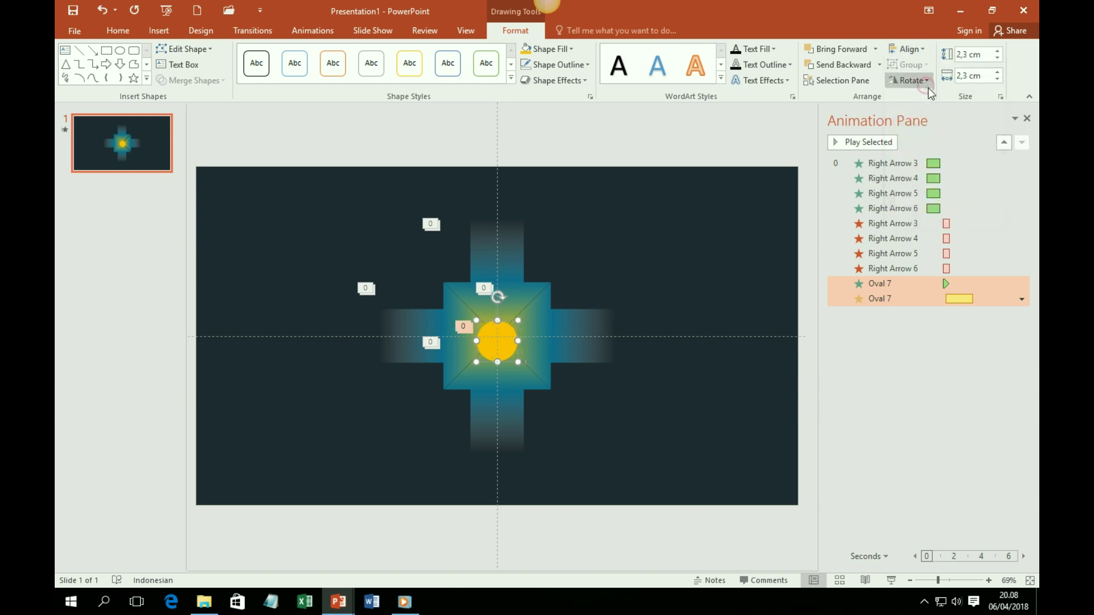
left_click(922, 50)
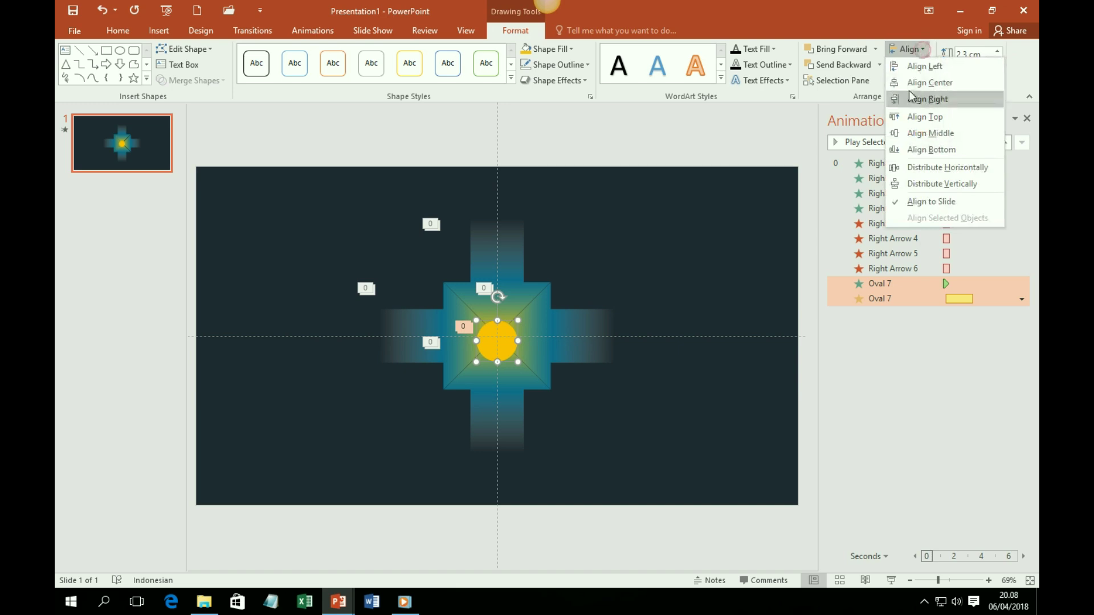
left_click(923, 137)
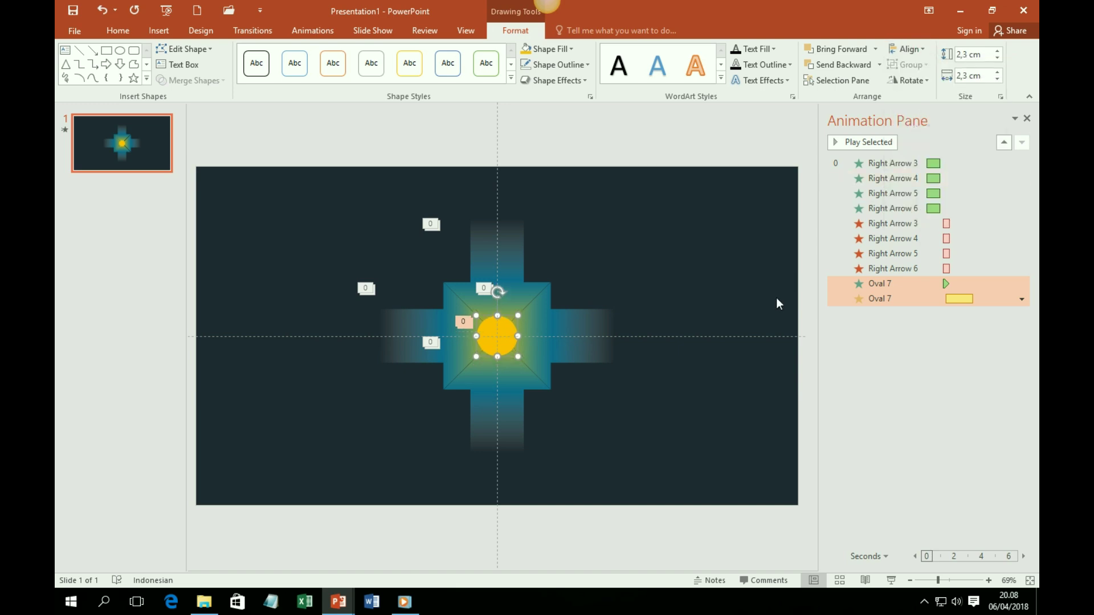
left_click(888, 583)
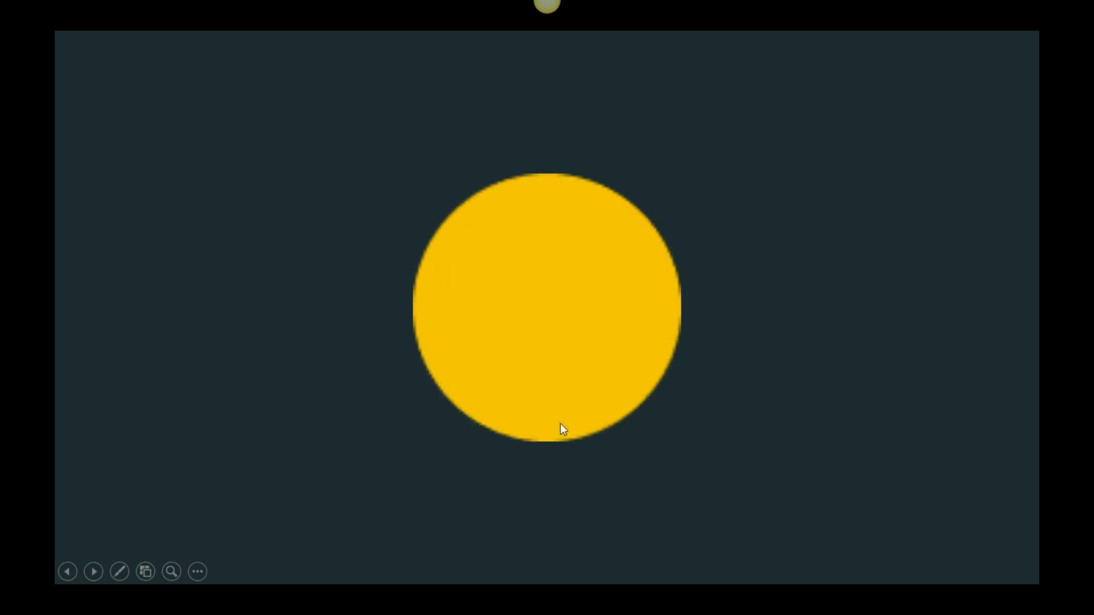
End the slide show and add a Zoom exit effect to the small yellow circle at the slide's center.
key("Escape")
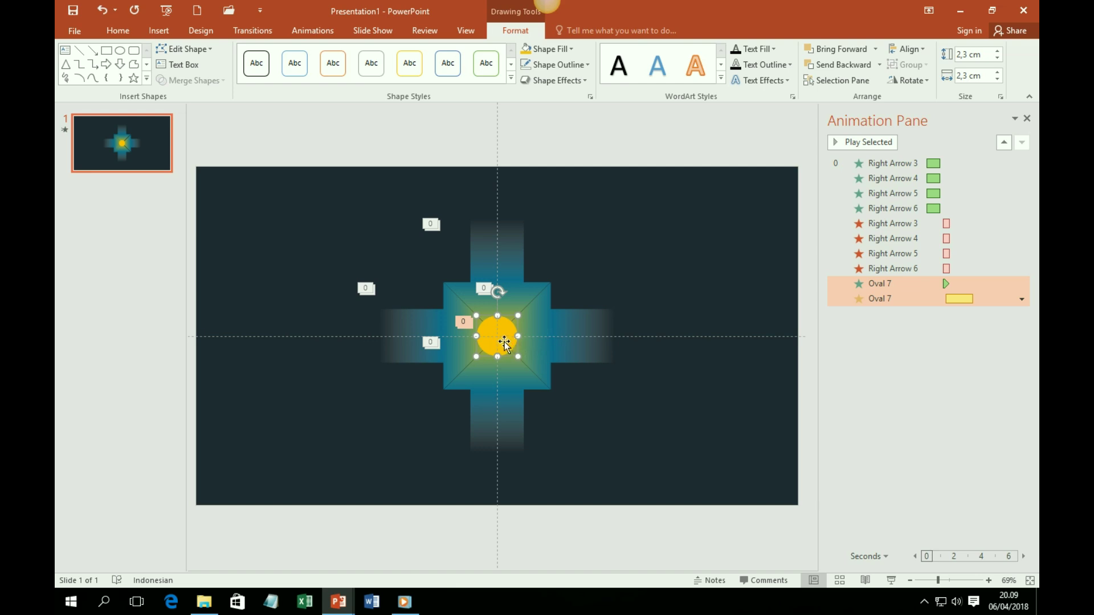
left_click(874, 294)
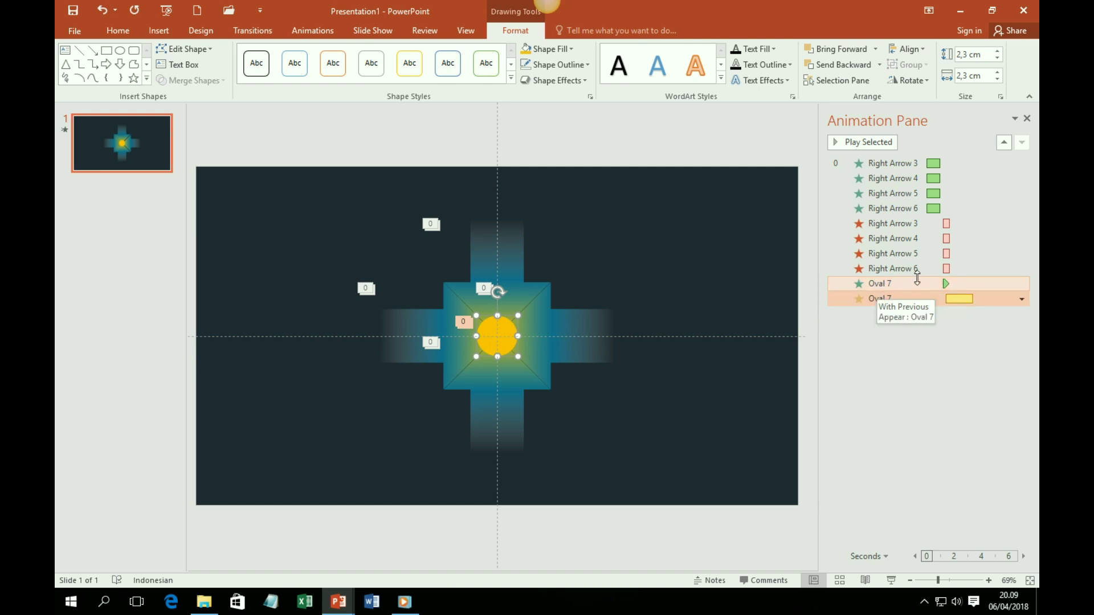
left_click(918, 279, "ctrl")
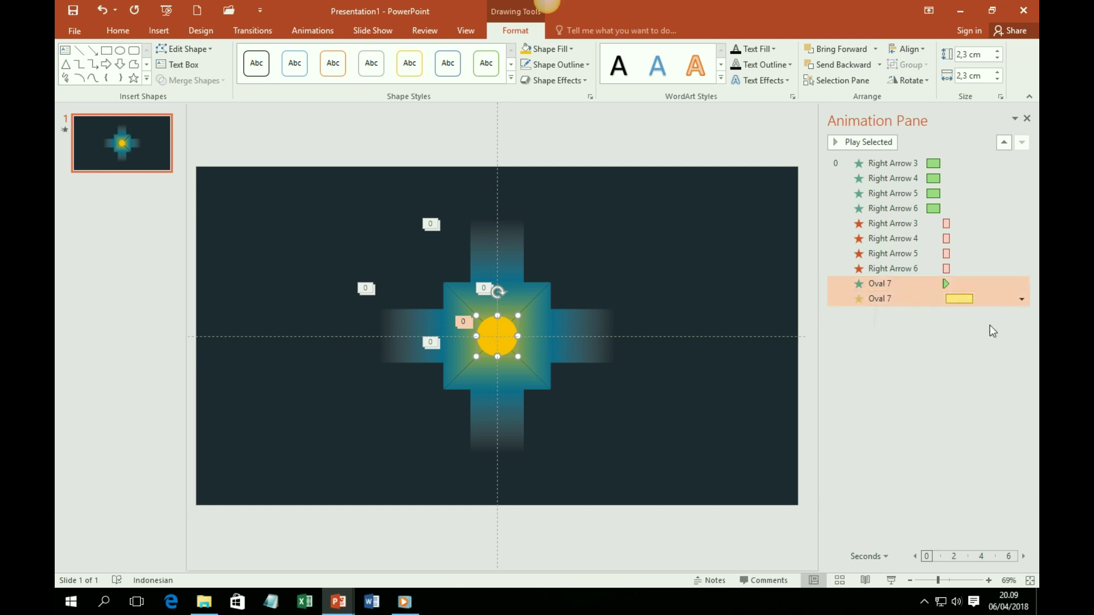
left_click(938, 346)
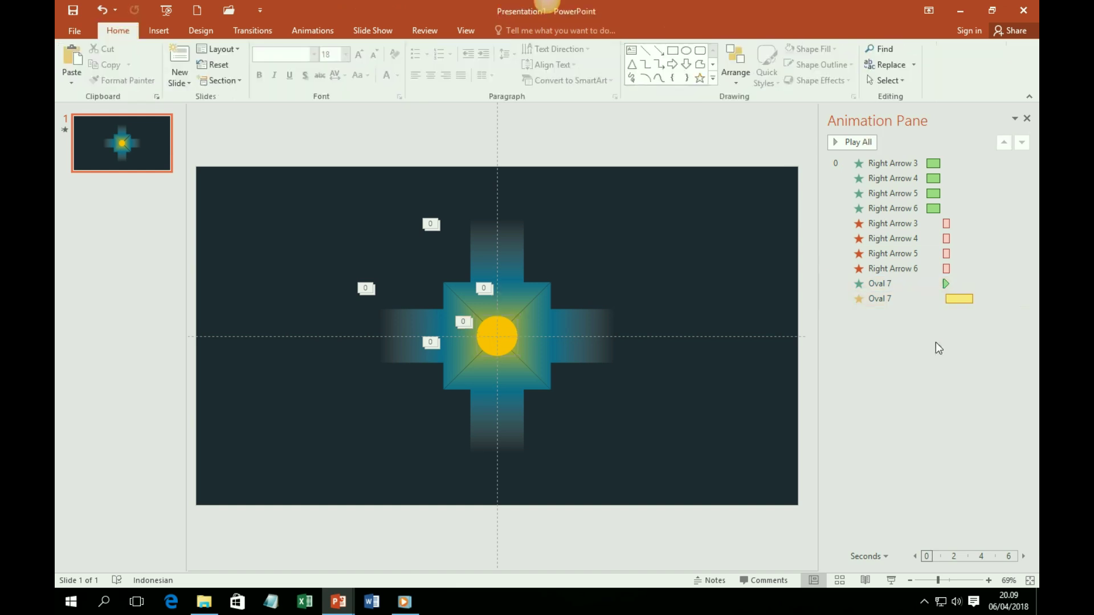
left_click(922, 297)
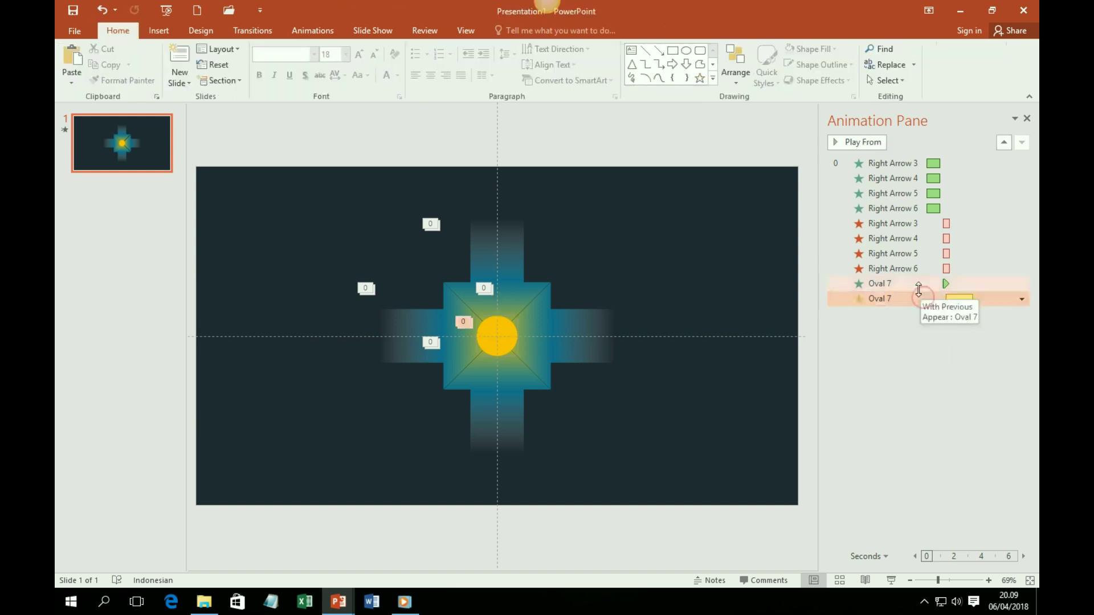
left_click(324, 32)
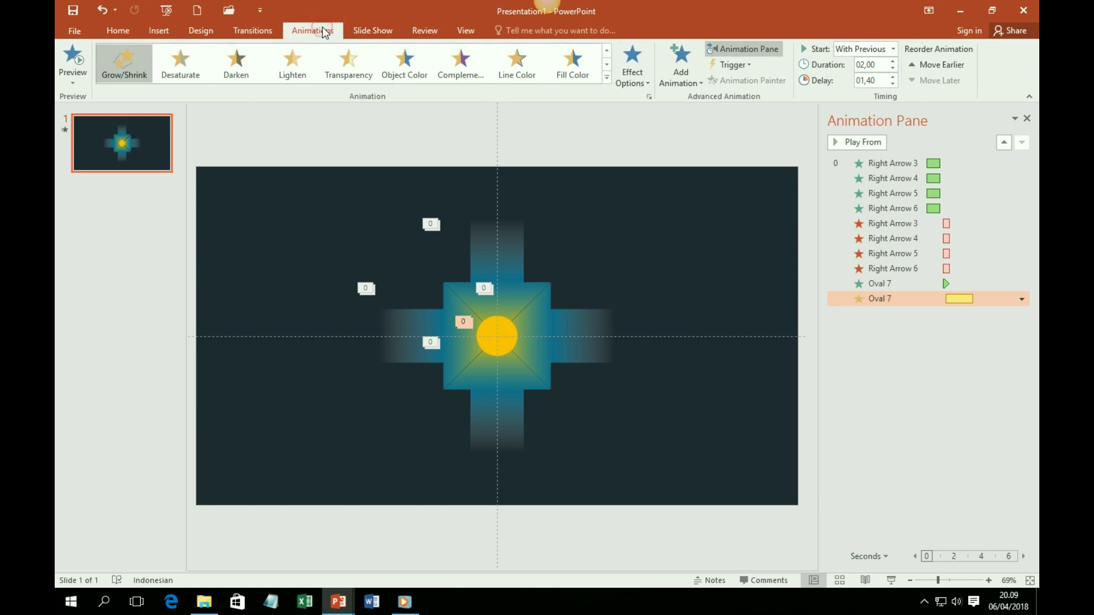
left_click(681, 72)
scroll(826, 332, "down", 3)
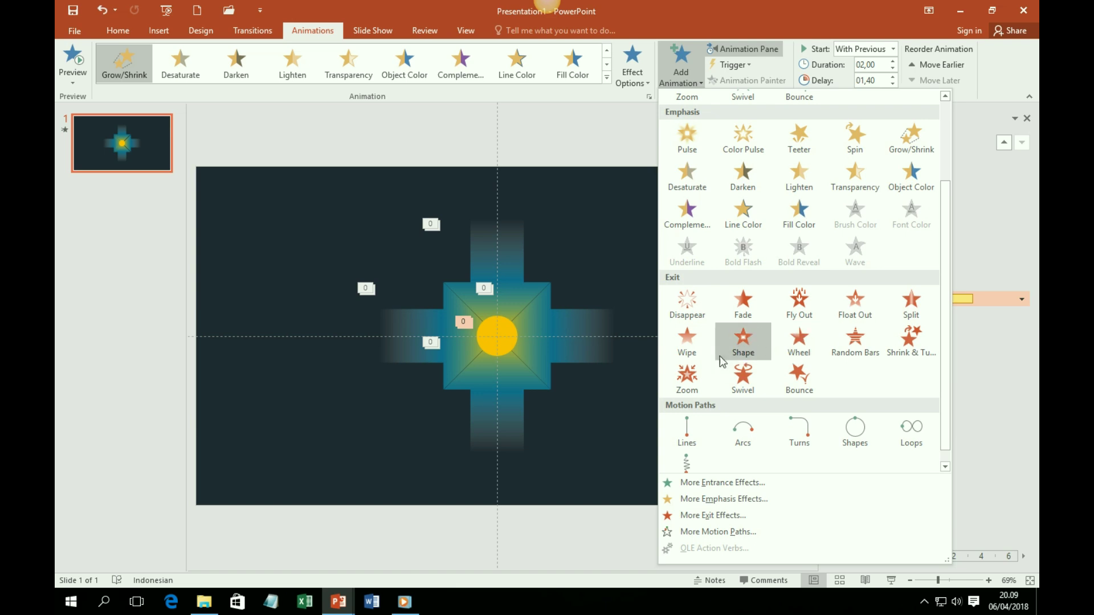
left_click(686, 381)
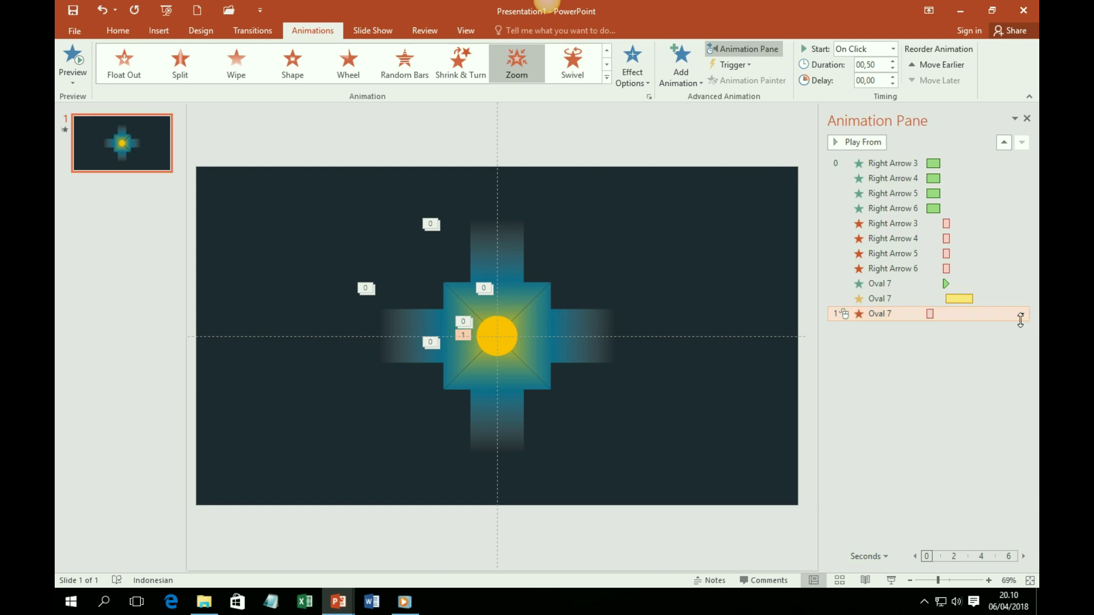
Set the small circle's Zoom exit effect to Start After Previous.
mouse_move(1023, 323)
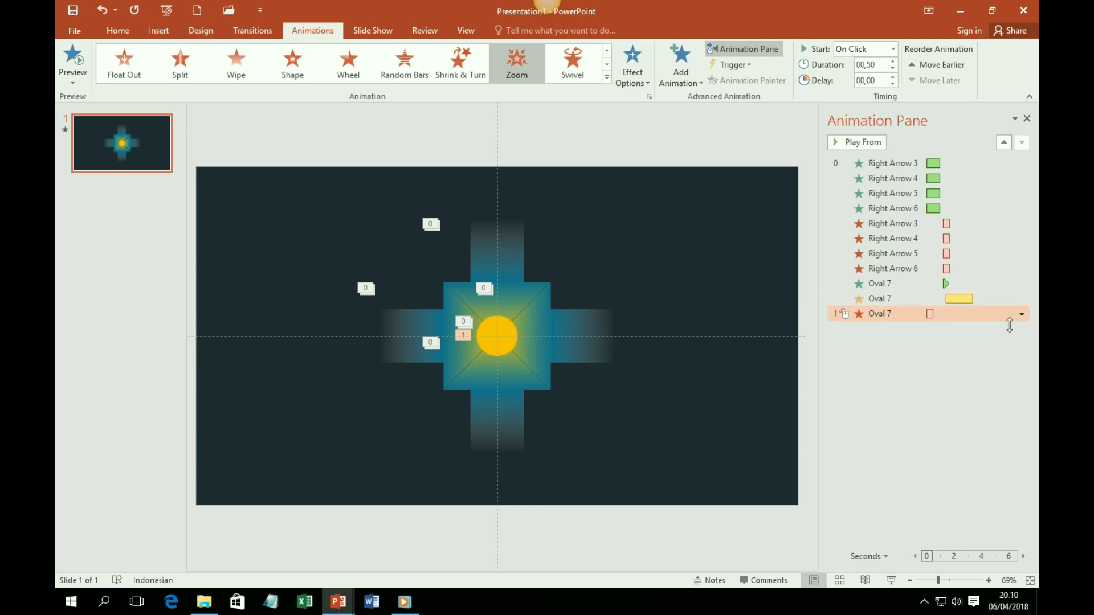
left_click(1022, 313)
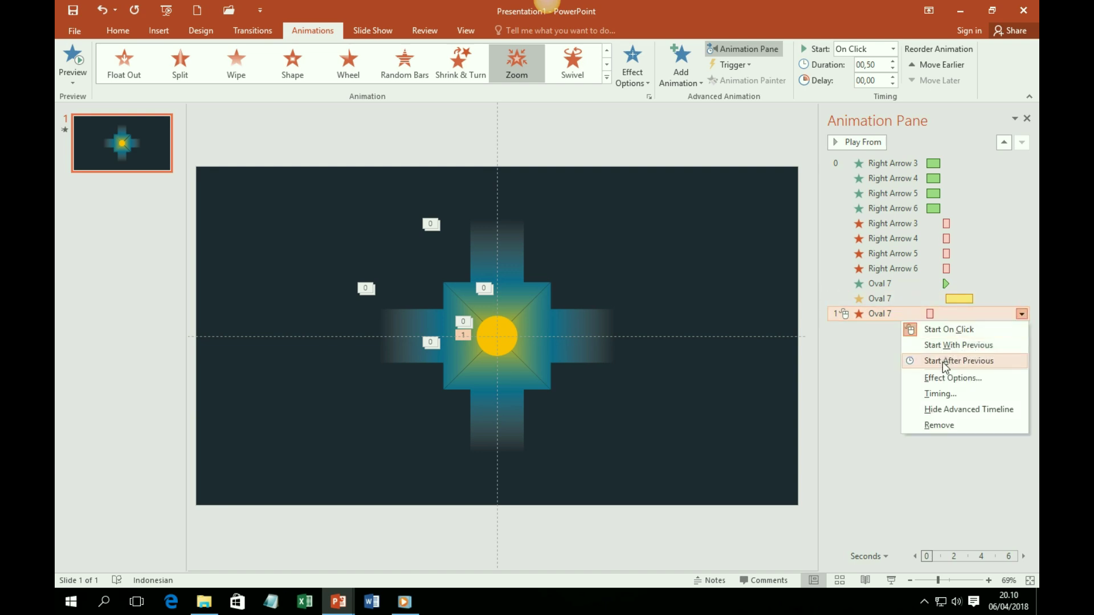
left_click(953, 361)
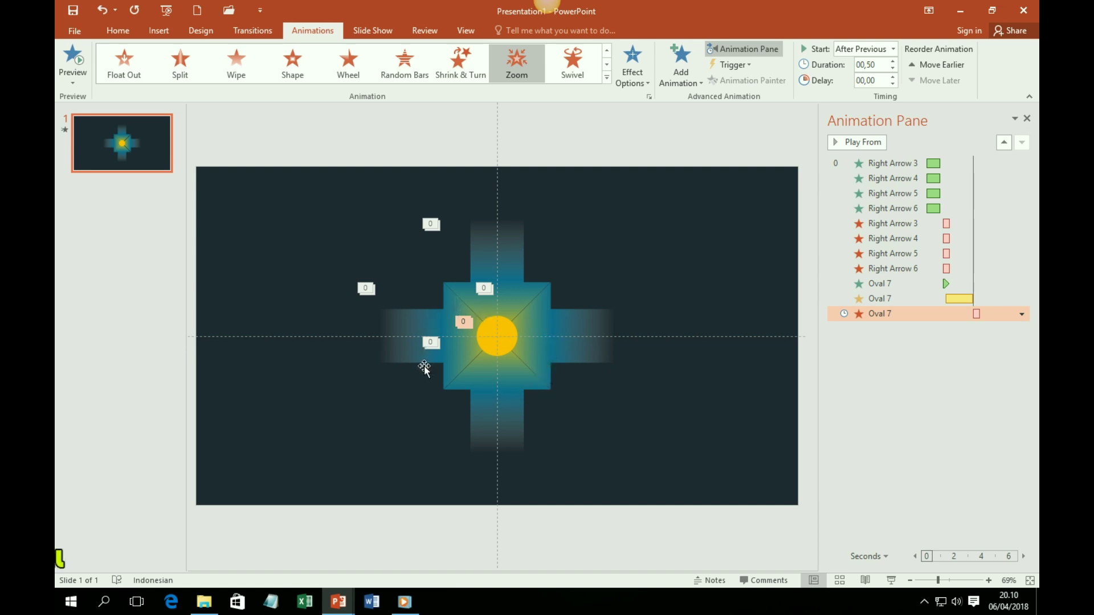
Draw a new circle about 8,15 cm across over the center of the slide.
left_click(161, 33)
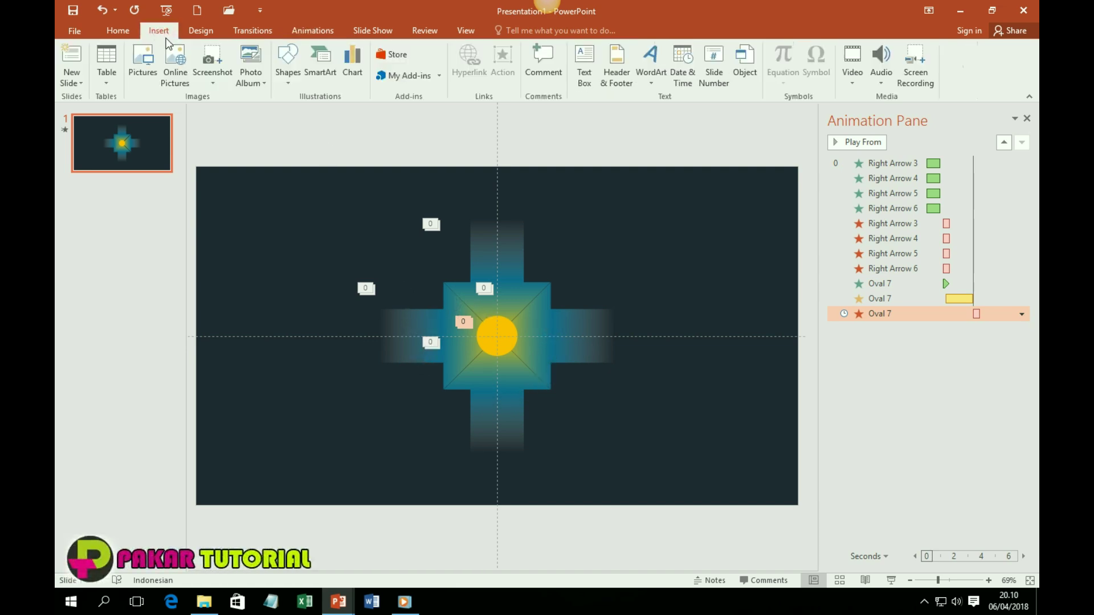
left_click(288, 80)
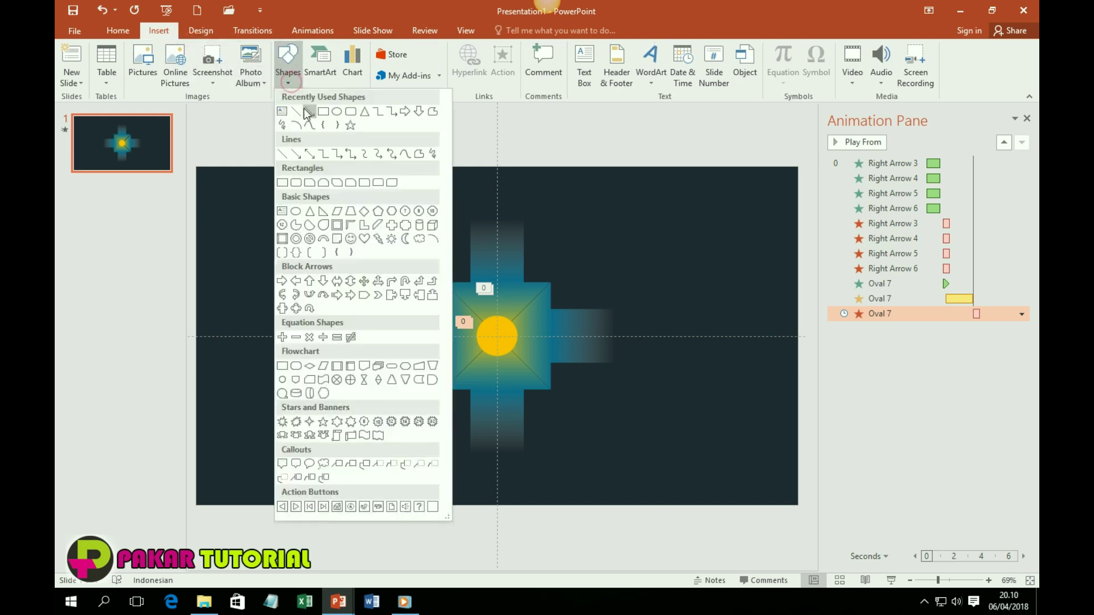
left_click(342, 124)
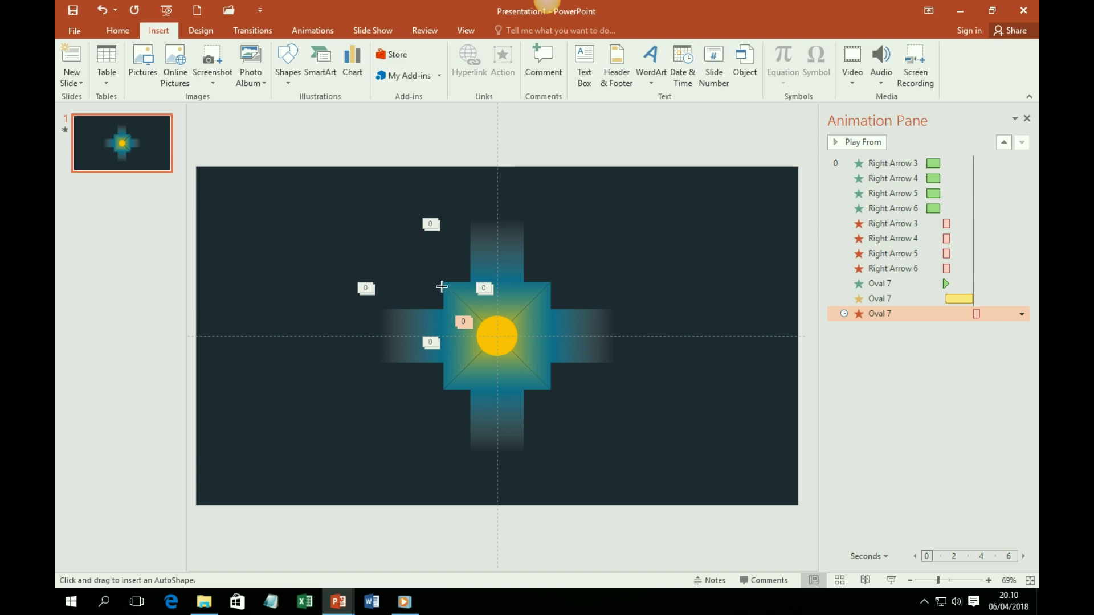
left_click_drag(445, 284, 542, 428)
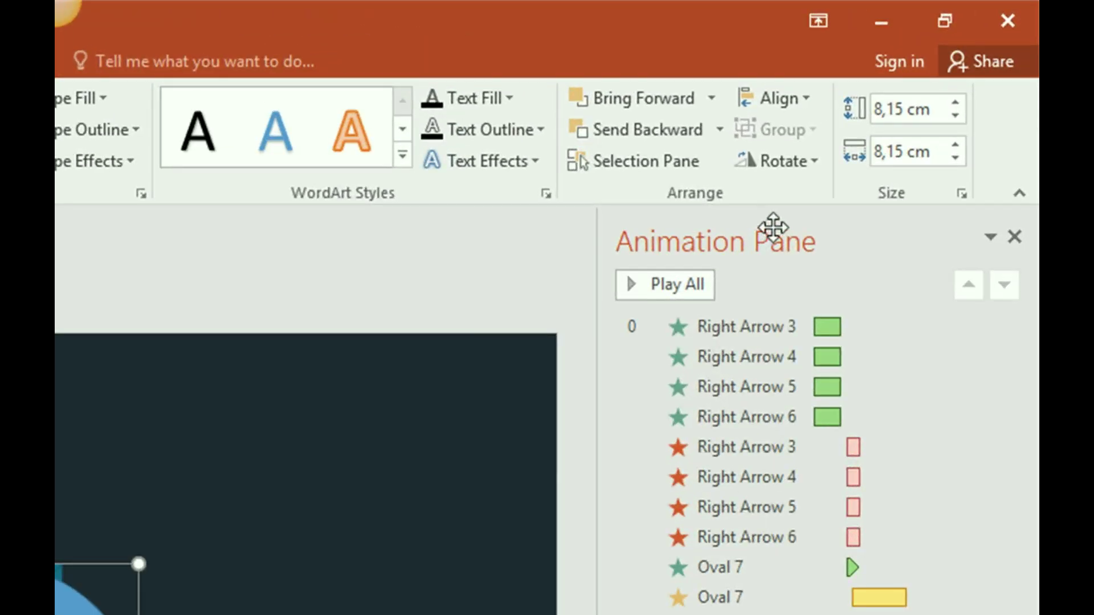
Set the new circle's height and width to 9,2 cm.
left_click(957, 103)
left_click(957, 103)
left_click(957, 103)
left_click(957, 103)
left_click(957, 102)
left_click(957, 102)
left_click(958, 102)
left_click(957, 102)
left_click(957, 102)
left_click(957, 102)
left_click(957, 103)
left_click(959, 148)
left_click(959, 148)
left_click(959, 148)
left_click(959, 148)
left_click(959, 148)
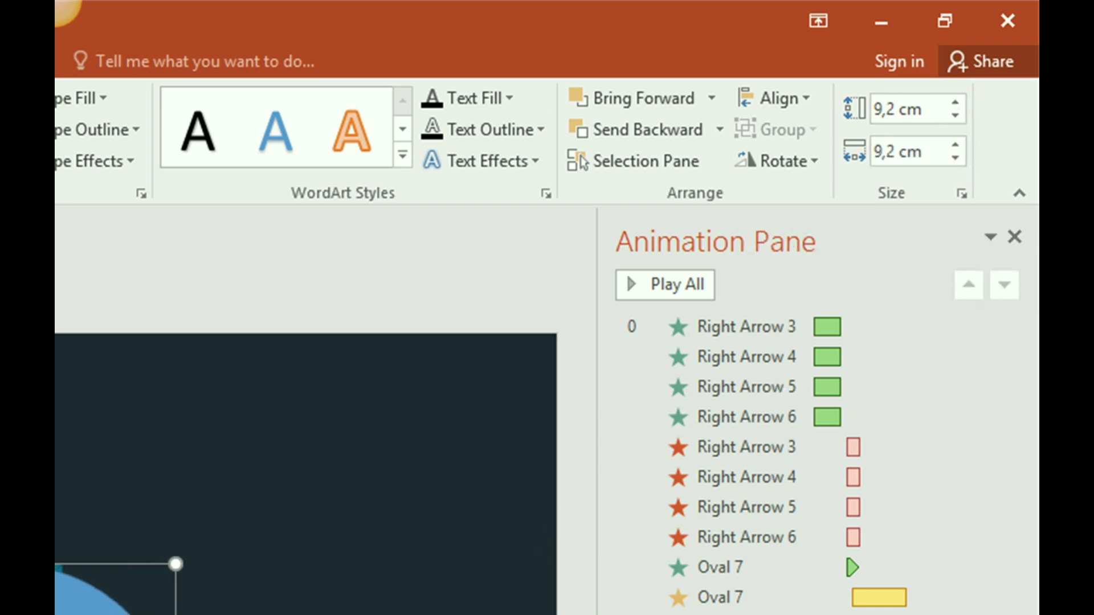
Align the new circle to the slide's center and middle, and remove its outline.
left_click(811, 98)
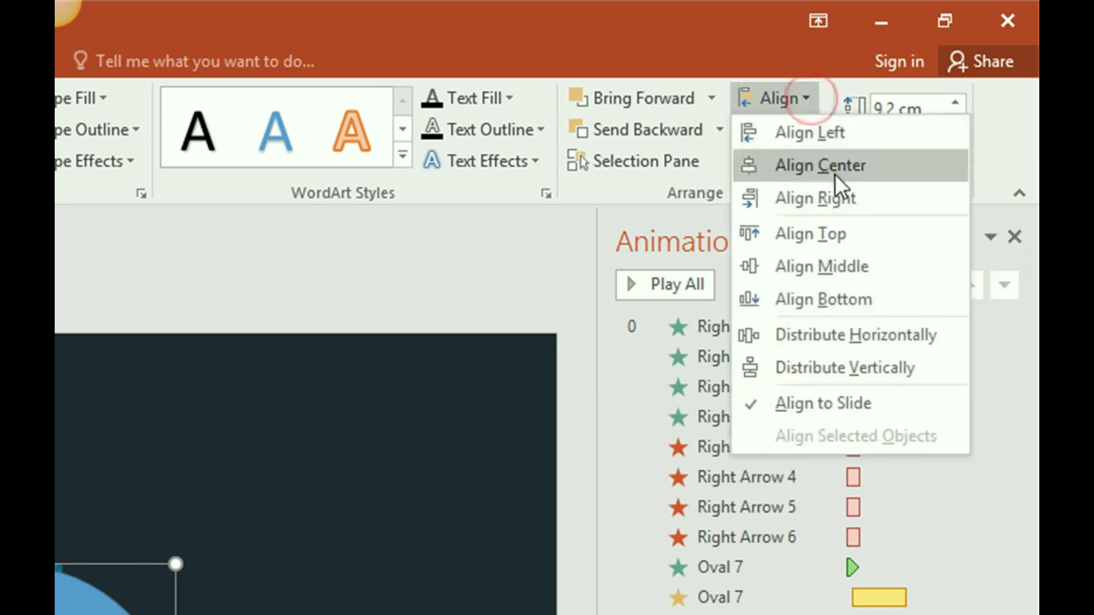
left_click(838, 166)
left_click(810, 99)
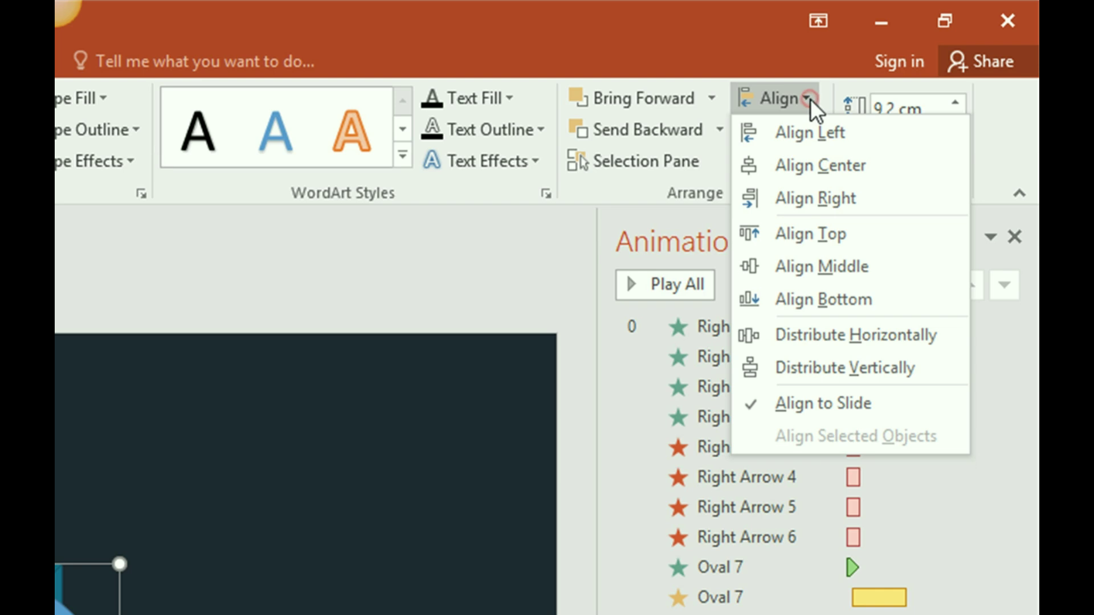
left_click(815, 267)
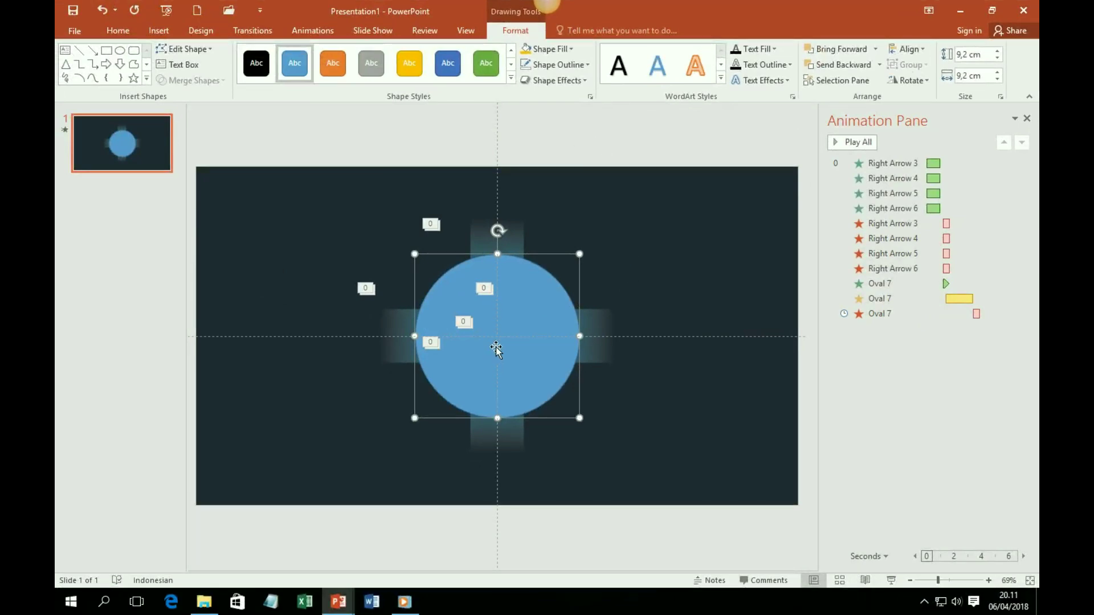
left_click(550, 67)
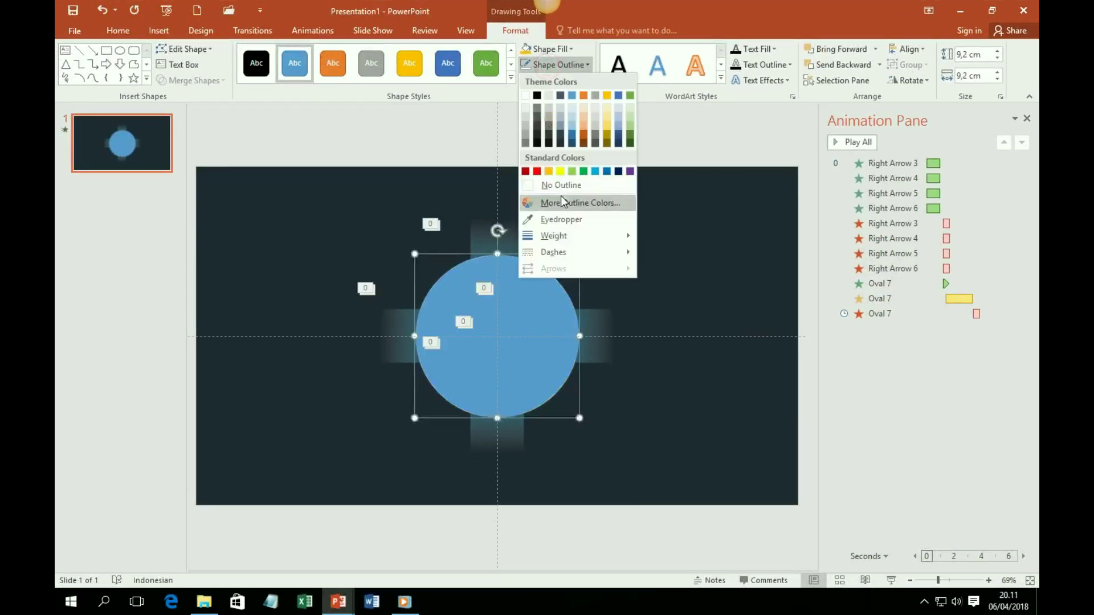
left_click(559, 183)
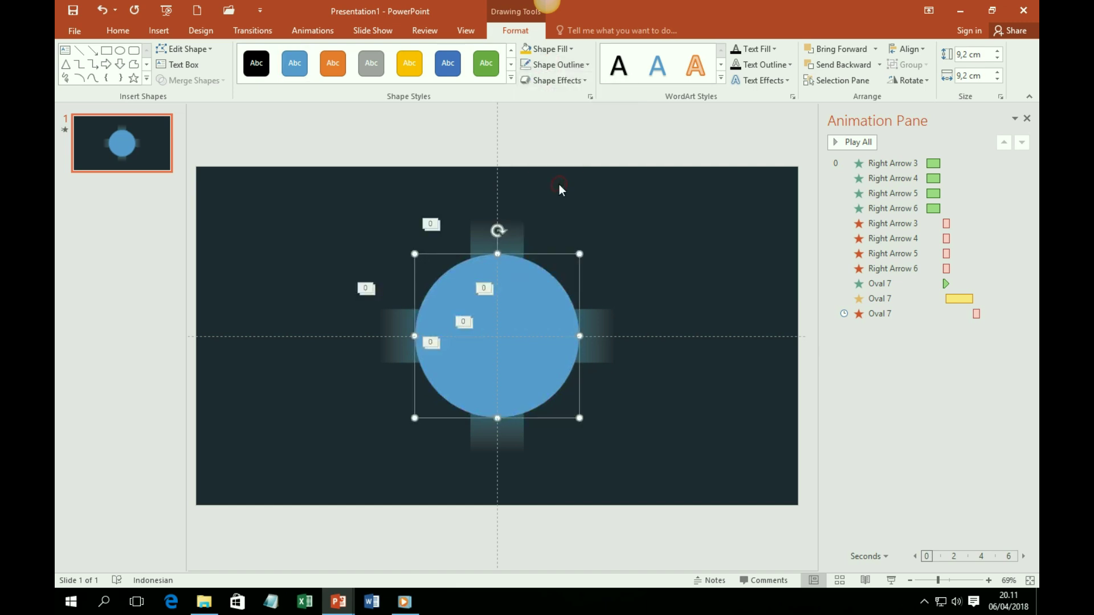
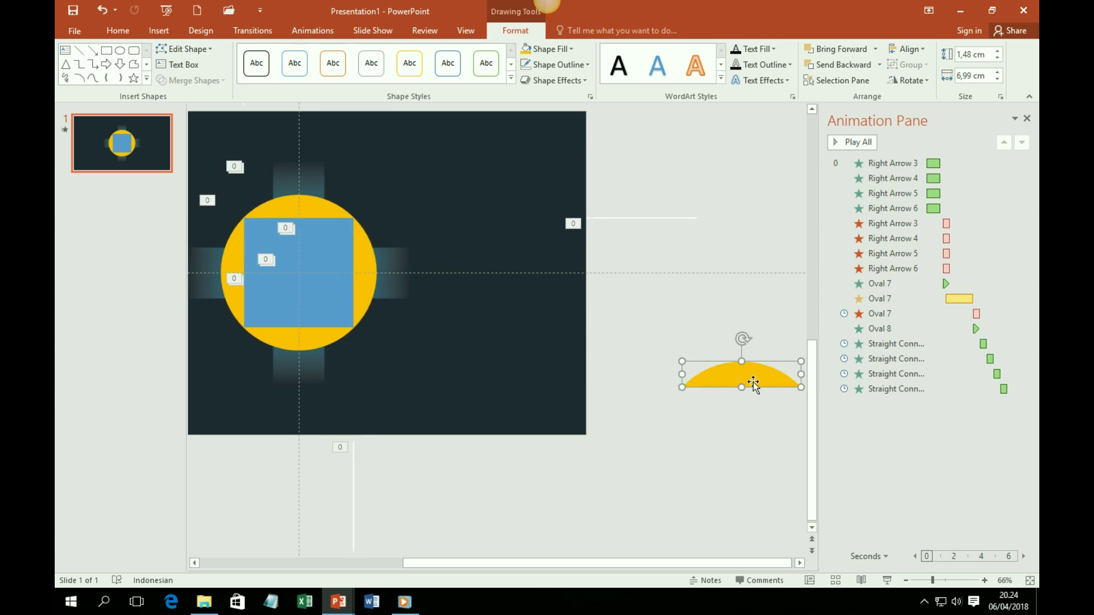
Fill the loose yellow circle segment with the dark slide background color and place it over the circle's top segment.
left_click_drag(753, 382, 430, 191)
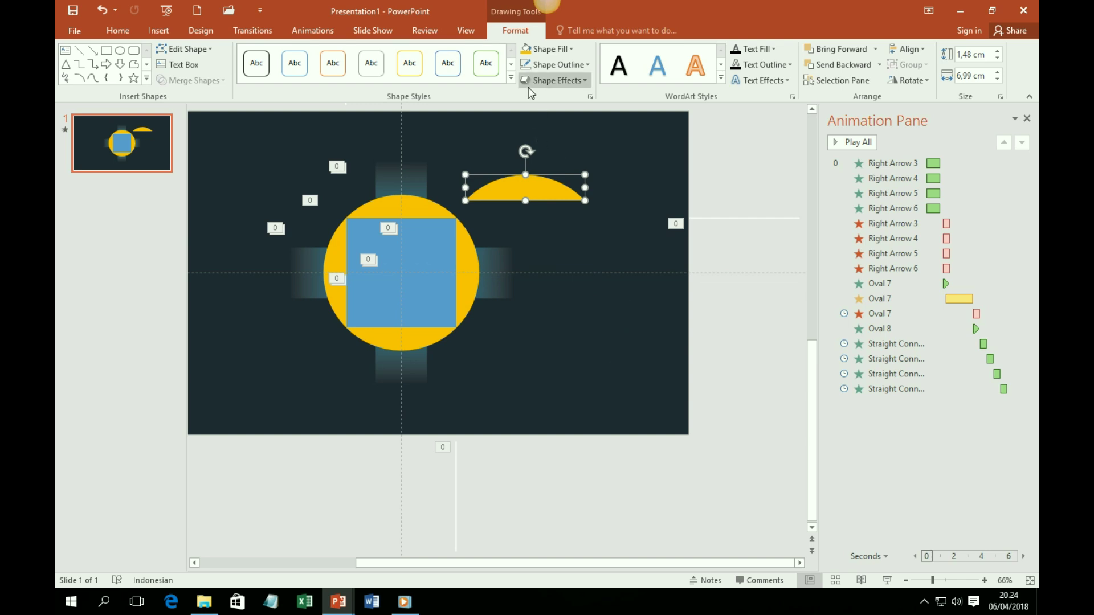
left_click(569, 48)
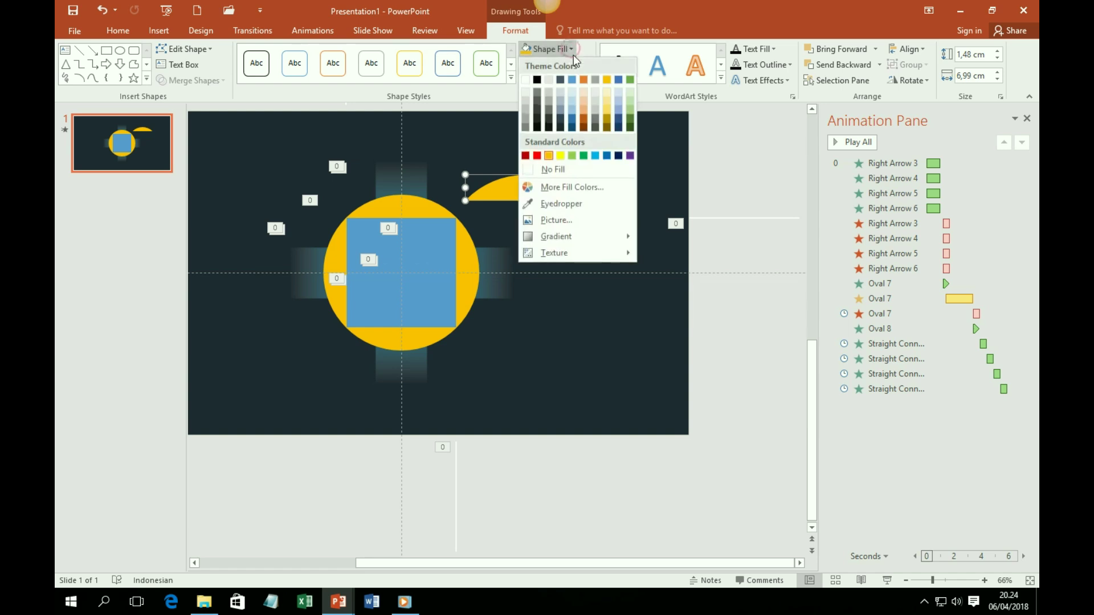
left_click(561, 127)
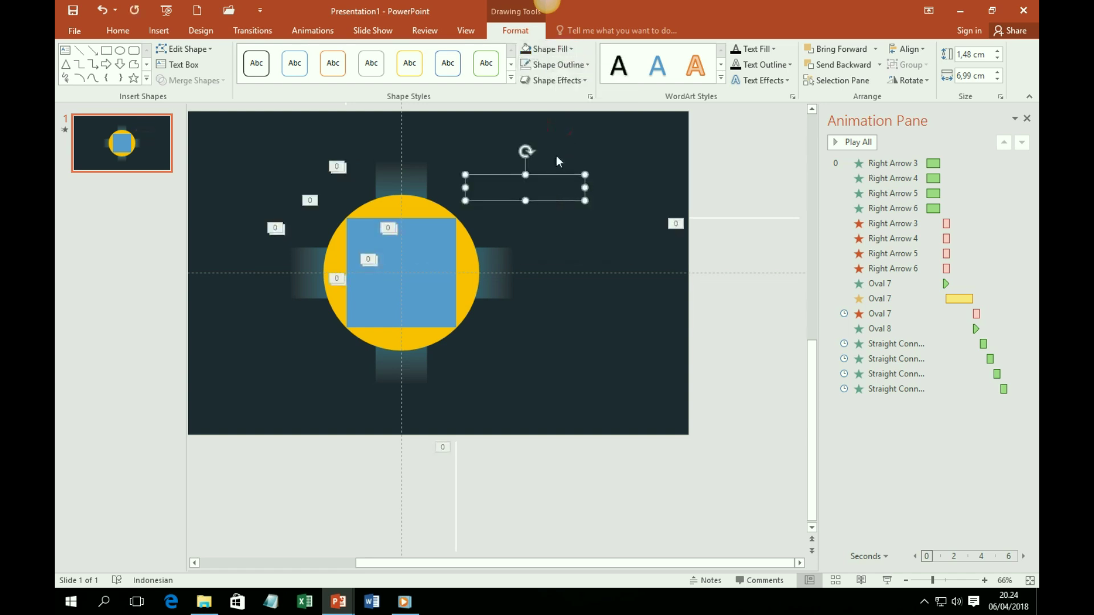
left_click_drag(551, 192, 416, 215)
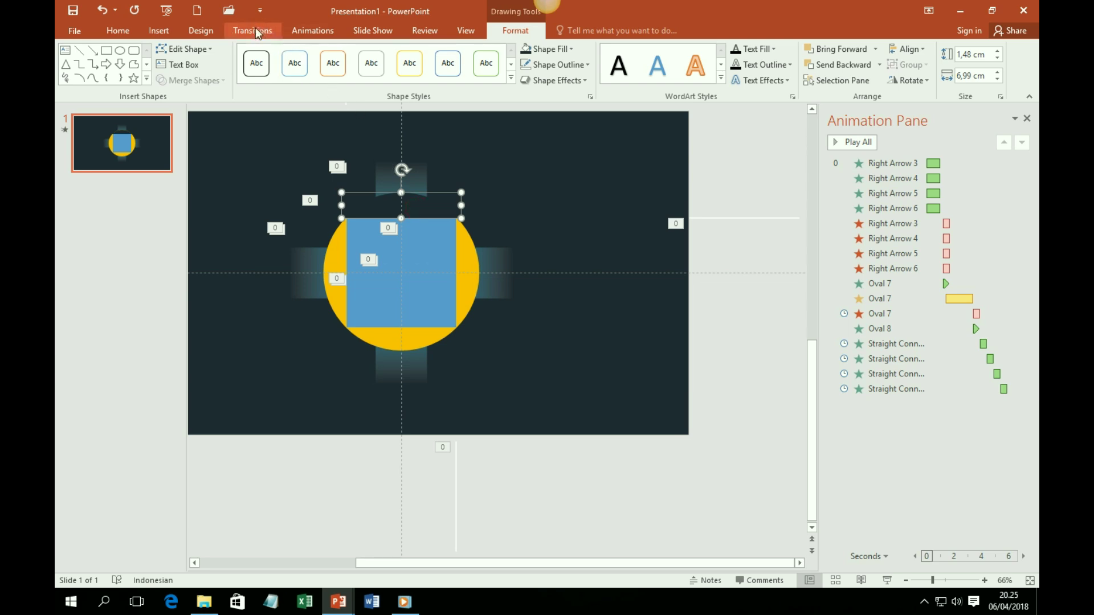
Apply a Fly In entrance effect to the dark segment and set it to Start With Previous.
left_click(310, 30)
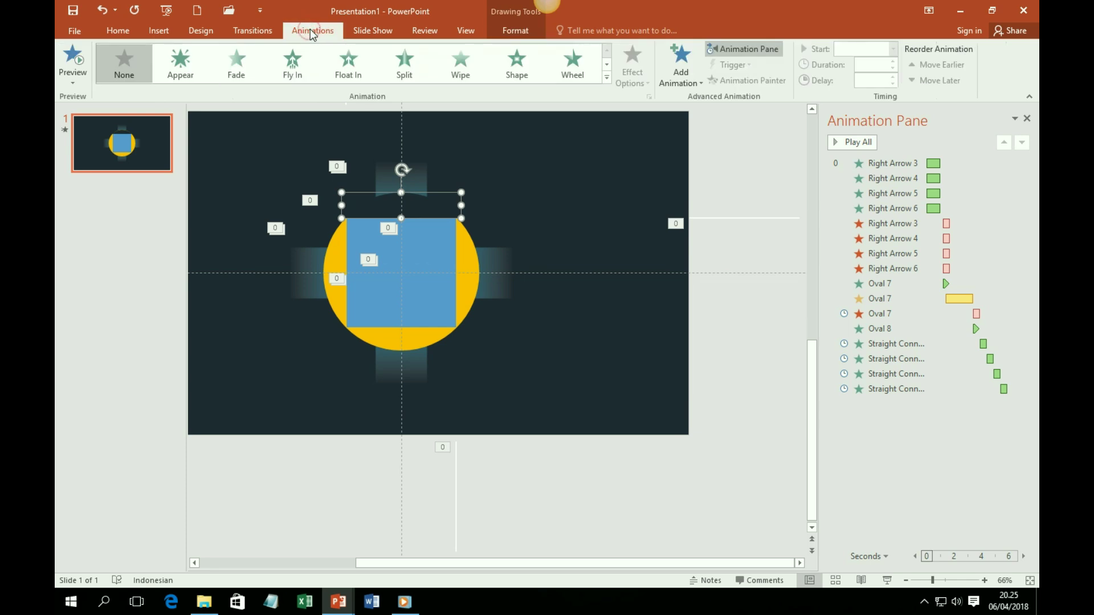
left_click(292, 68)
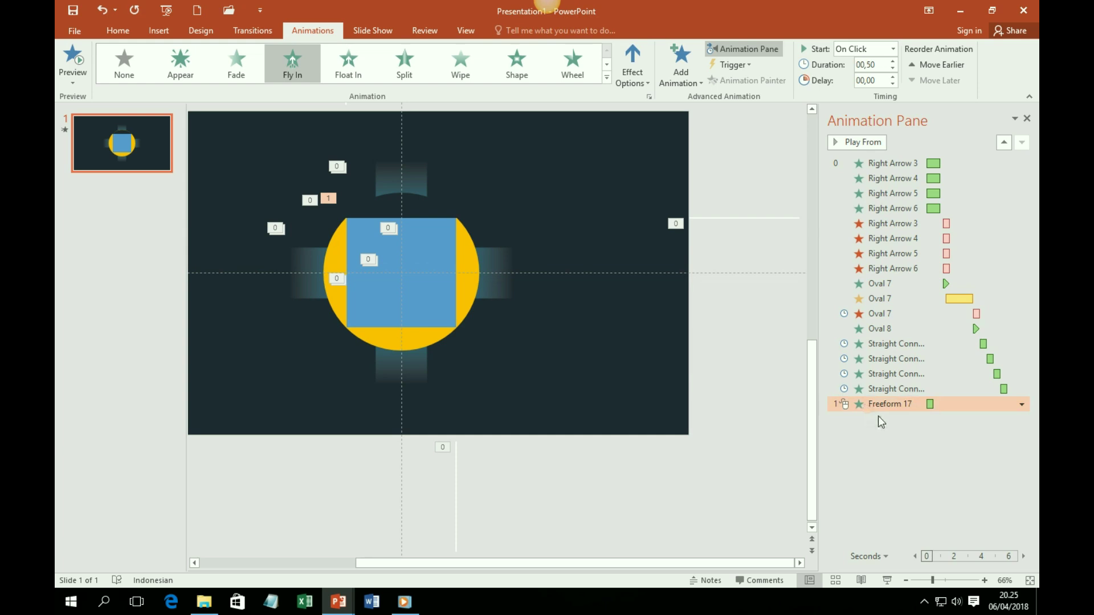
left_click(1021, 405)
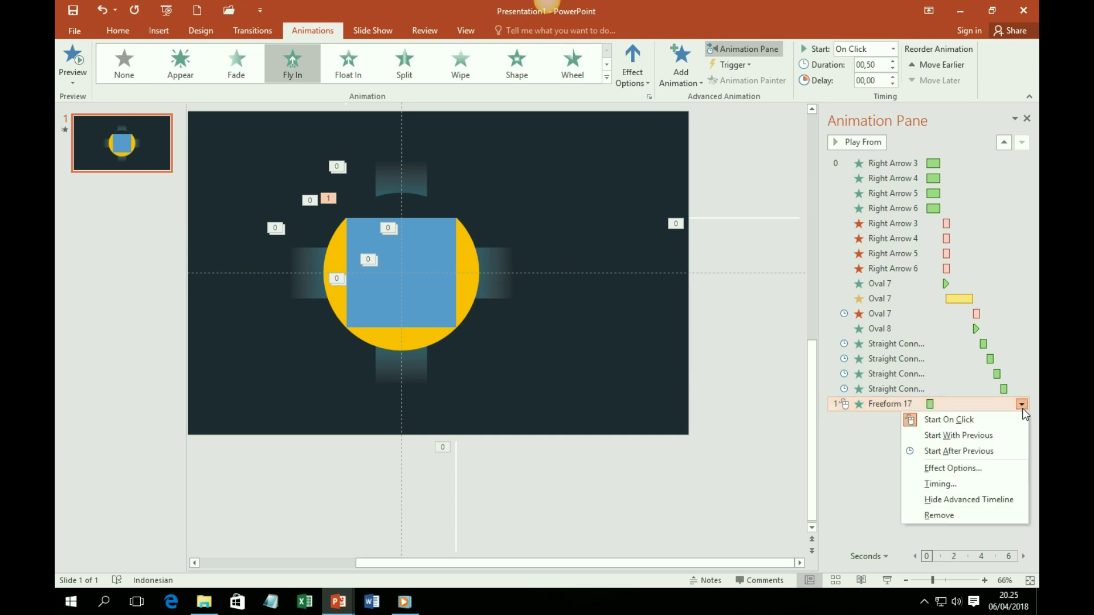
left_click(1009, 439)
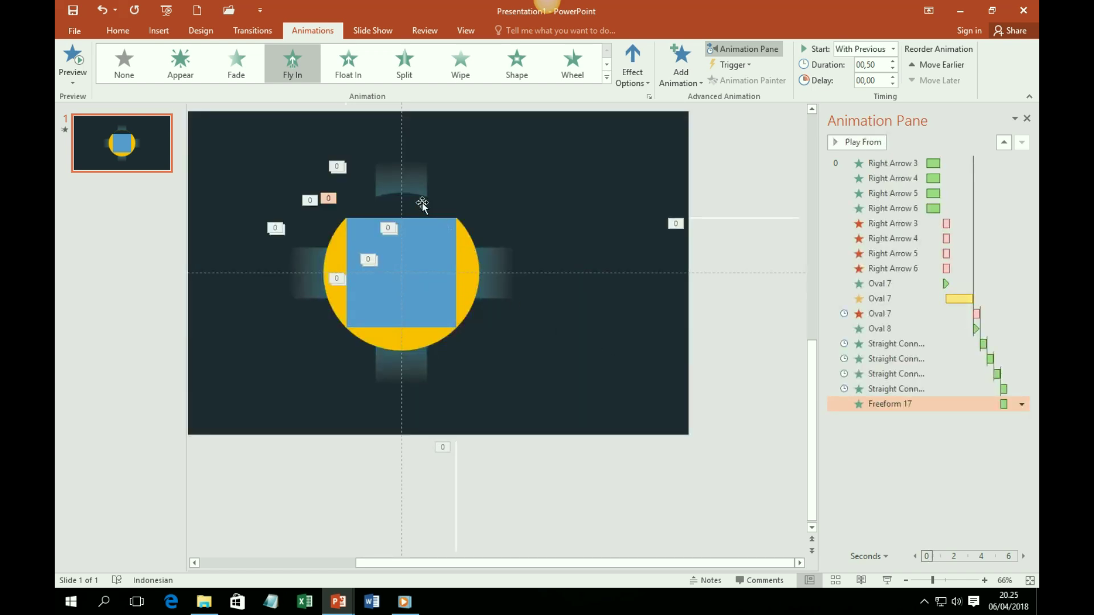
Copy the animated dark segment and paste three duplicates of it.
left_click(422, 204)
left_click(118, 31)
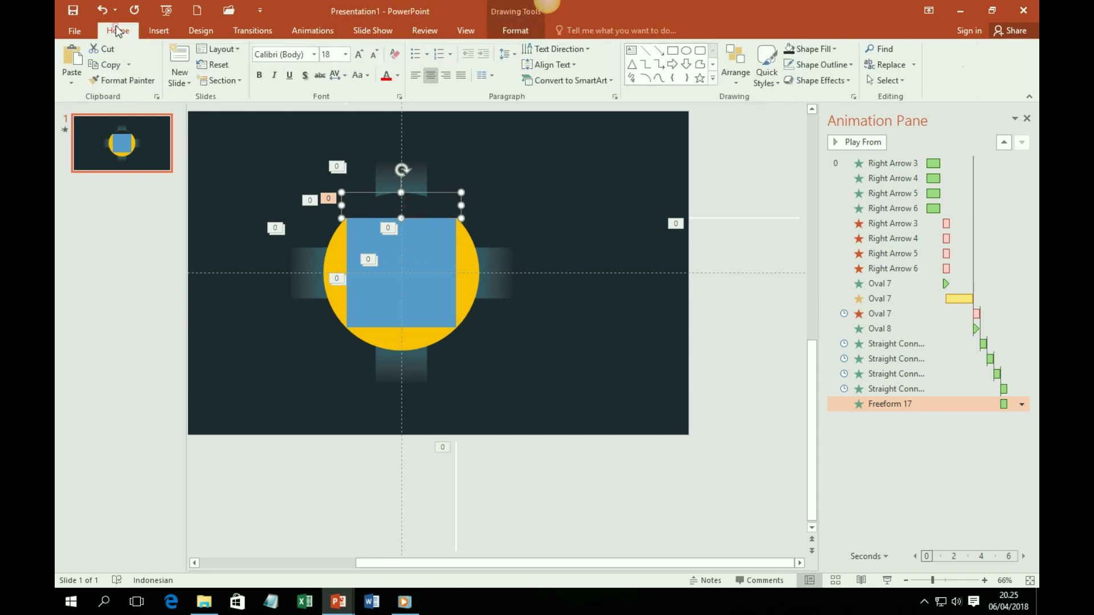
left_click(110, 64)
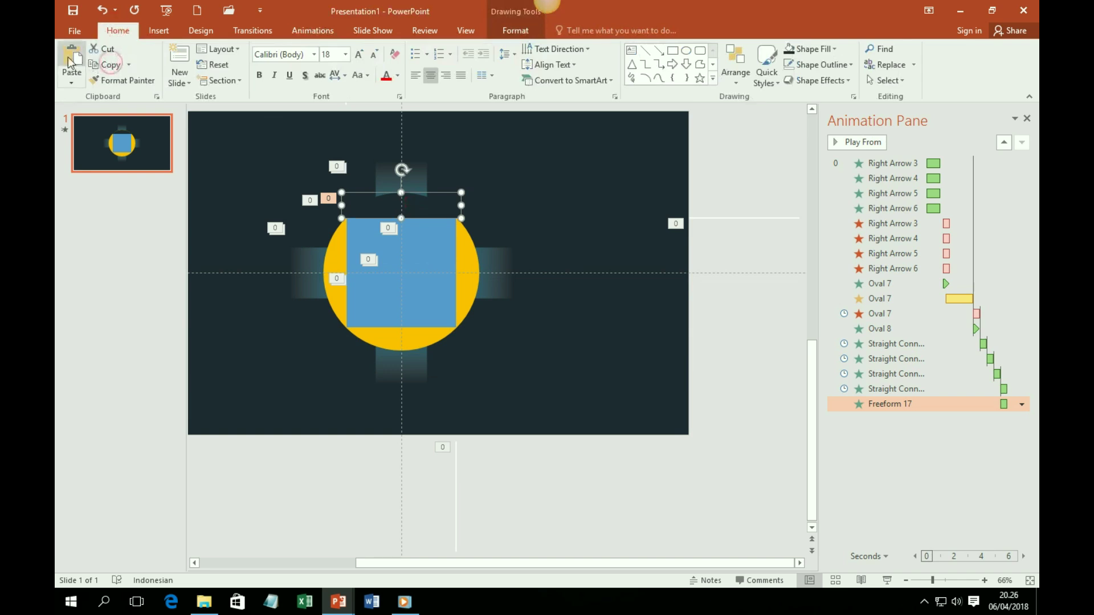
left_click(70, 61)
left_click(70, 61)
left_click(70, 62)
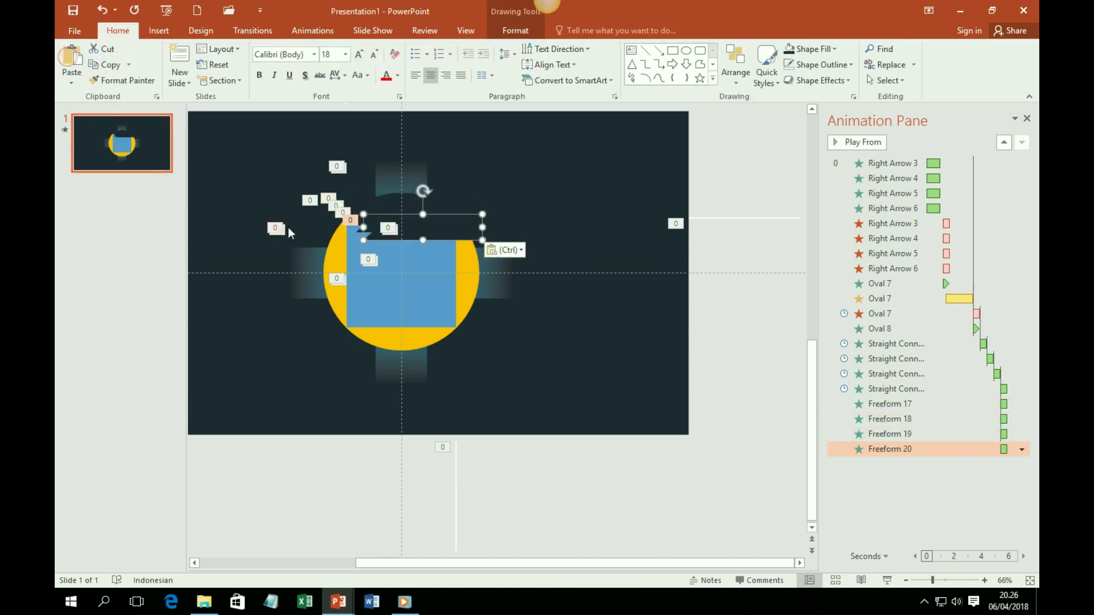
Spread the three duplicated segments over the circle's left, bottom and right areas, then rotate the right one 90° right and fit it beside the square.
left_click_drag(429, 234, 330, 263)
left_click_drag(426, 224, 410, 317)
left_click_drag(427, 210, 500, 260)
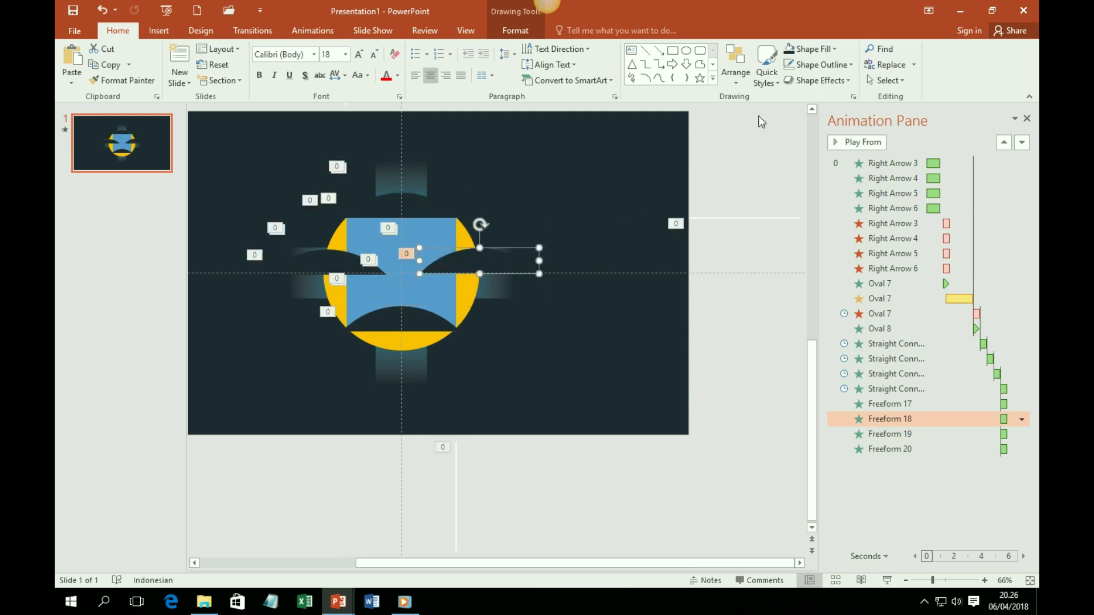
left_click(516, 32)
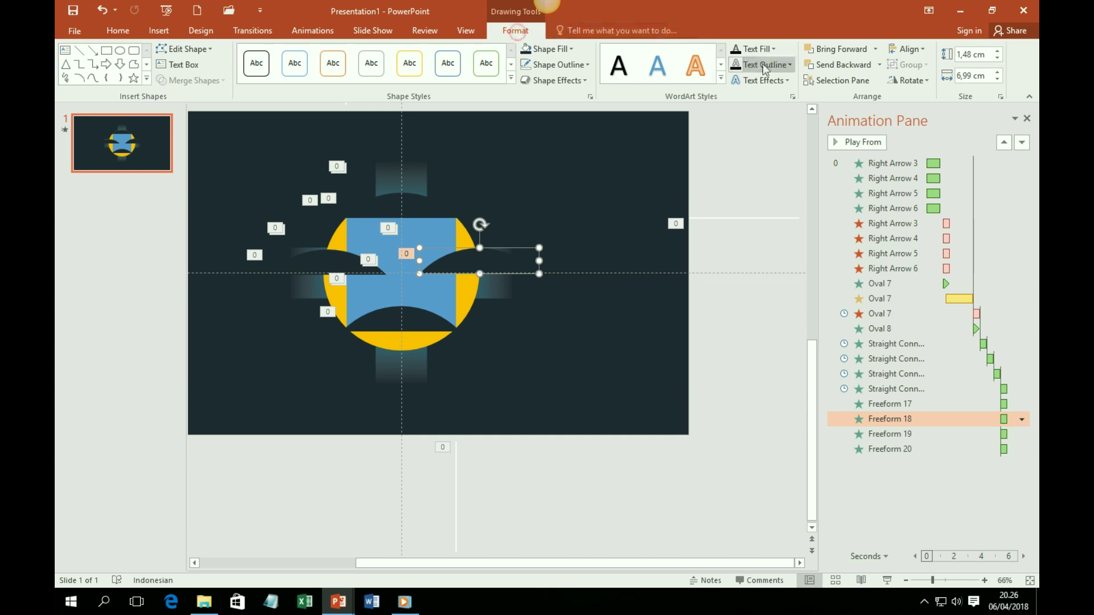
left_click(928, 82)
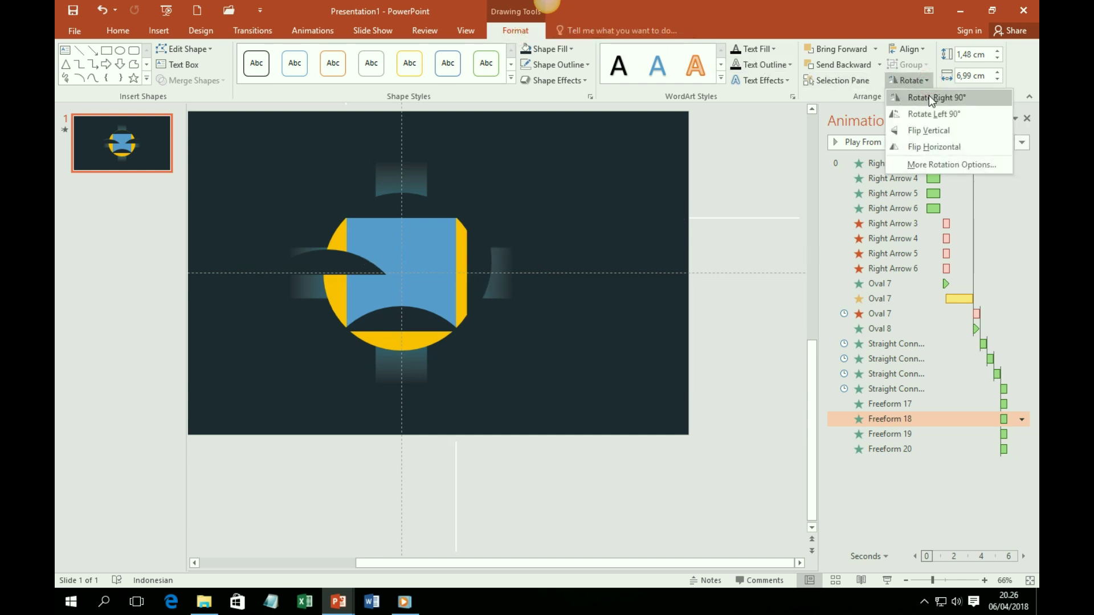
left_click(930, 98)
left_click_drag(481, 265, 469, 277)
Flip the bottom dark segment vertically and place it over the circle's bottom segment, against the square's lower edge.
left_click(411, 323)
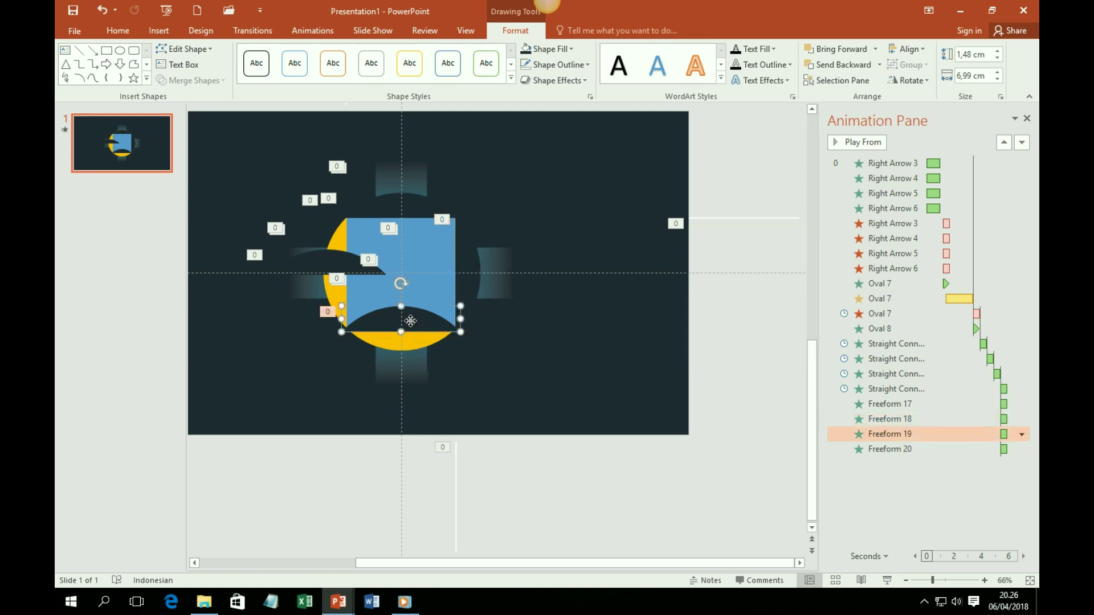
left_click(925, 81)
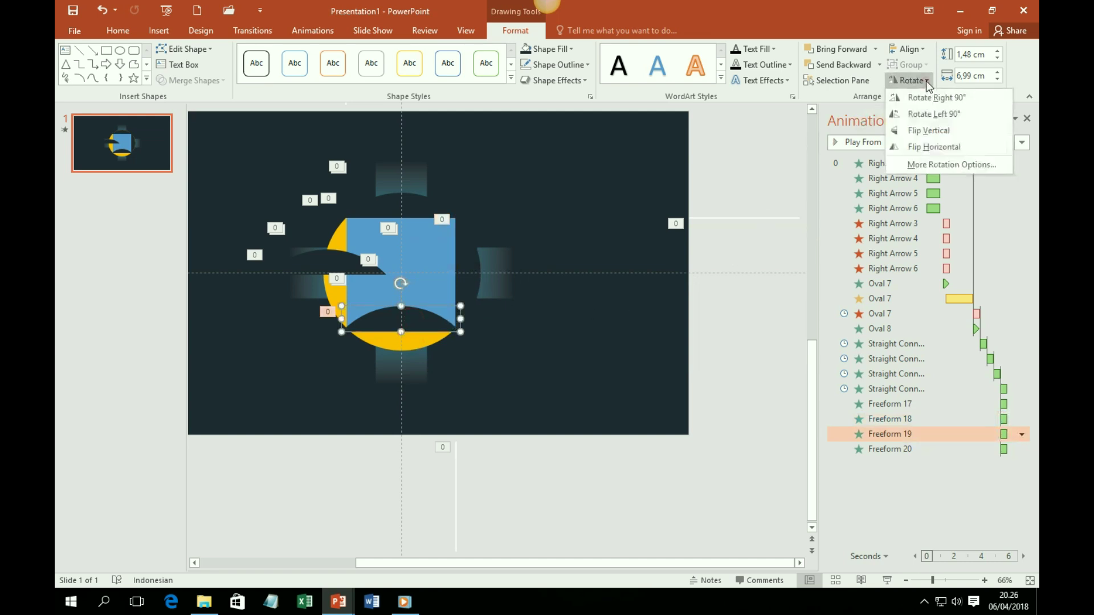
left_click(936, 129)
left_click_drag(414, 324, 416, 343)
Rotate the left dark segment 90° left and fit it over the circle's left segment, against the square's edge.
left_click(331, 268)
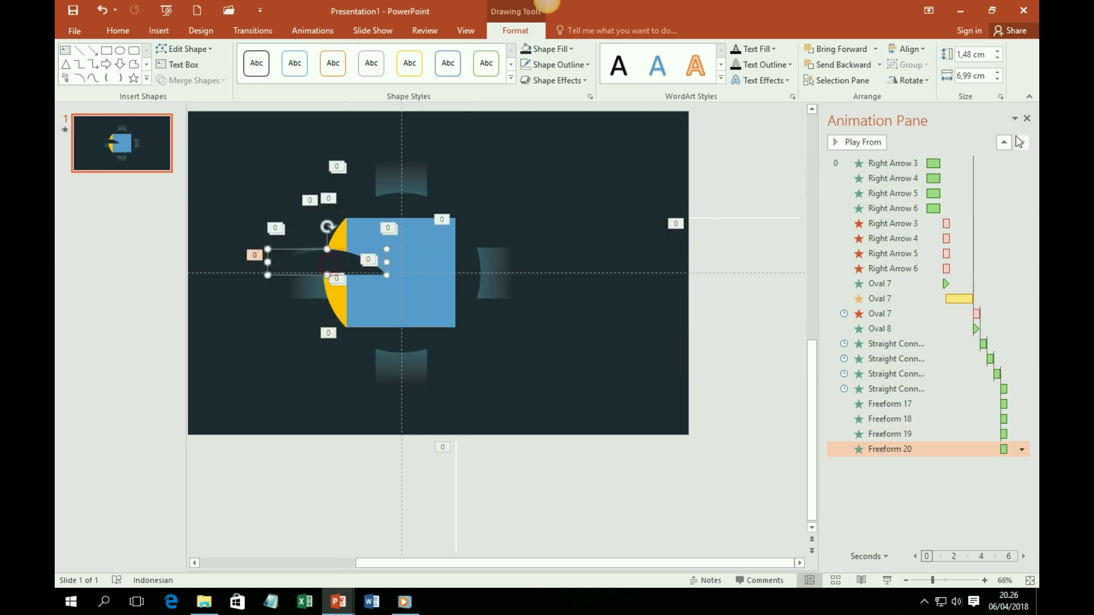
left_click(912, 80)
left_click(928, 112)
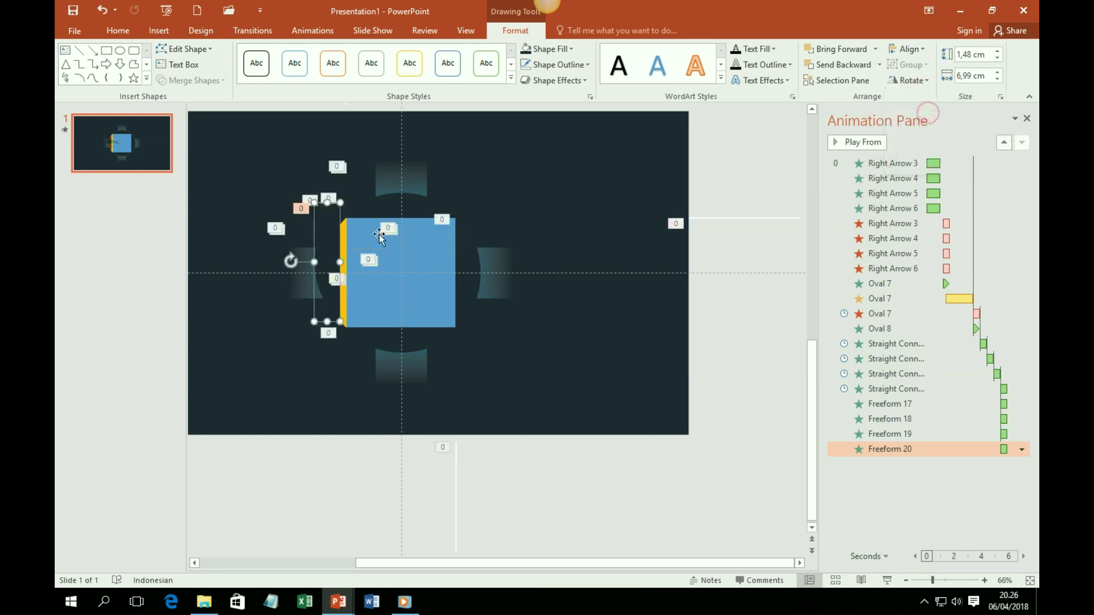
key("Escape")
scroll(570, 432, "up", 1)
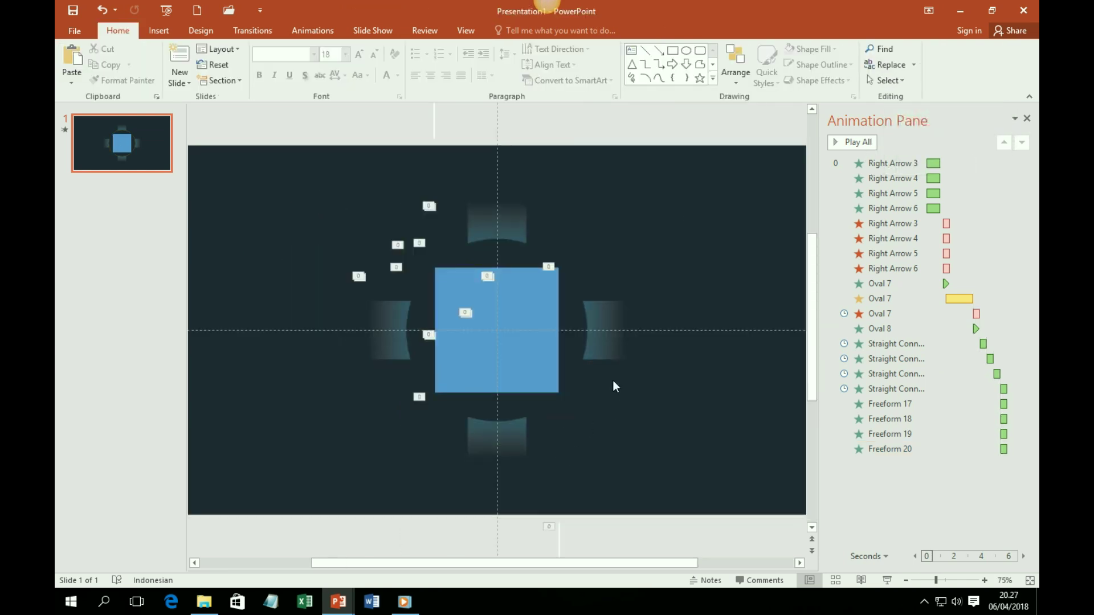
Set the Fly In direction of the dark segment above the square to From Left.
left_click(513, 255)
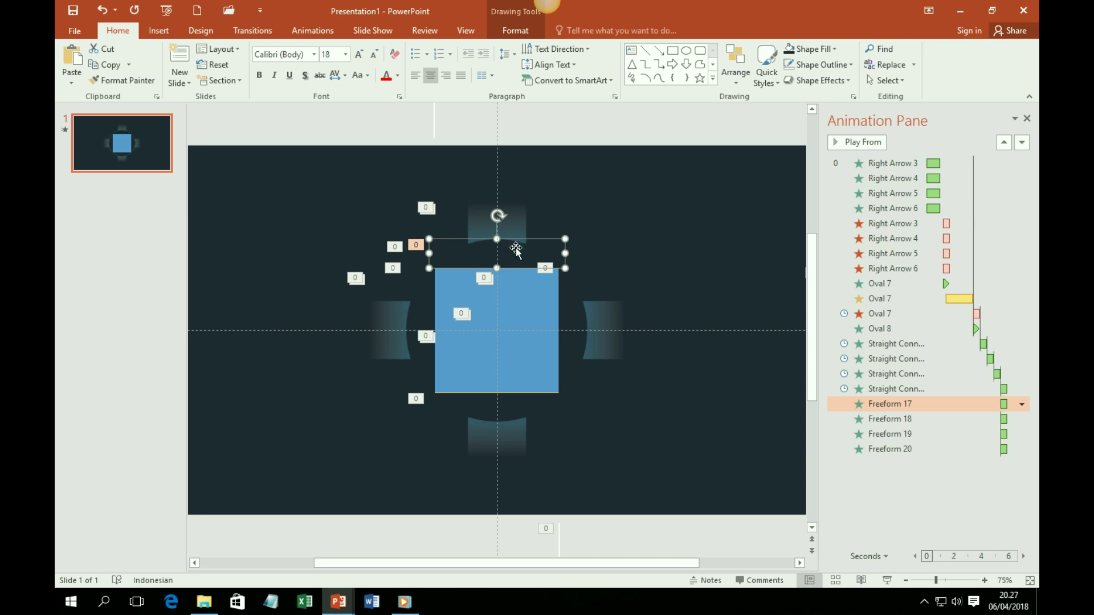
left_click(312, 31)
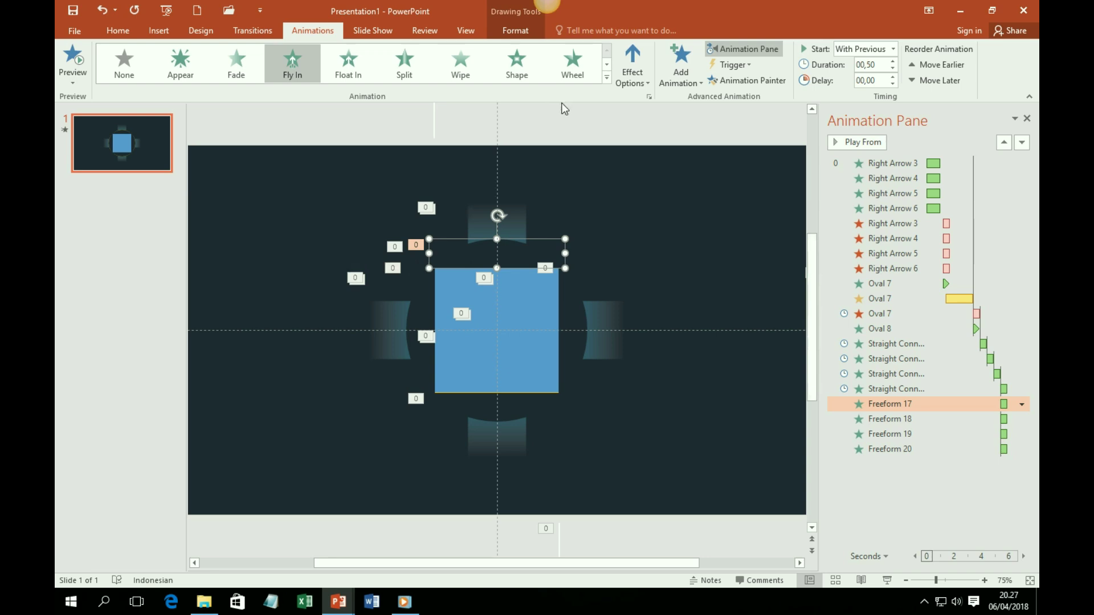
left_click(650, 84)
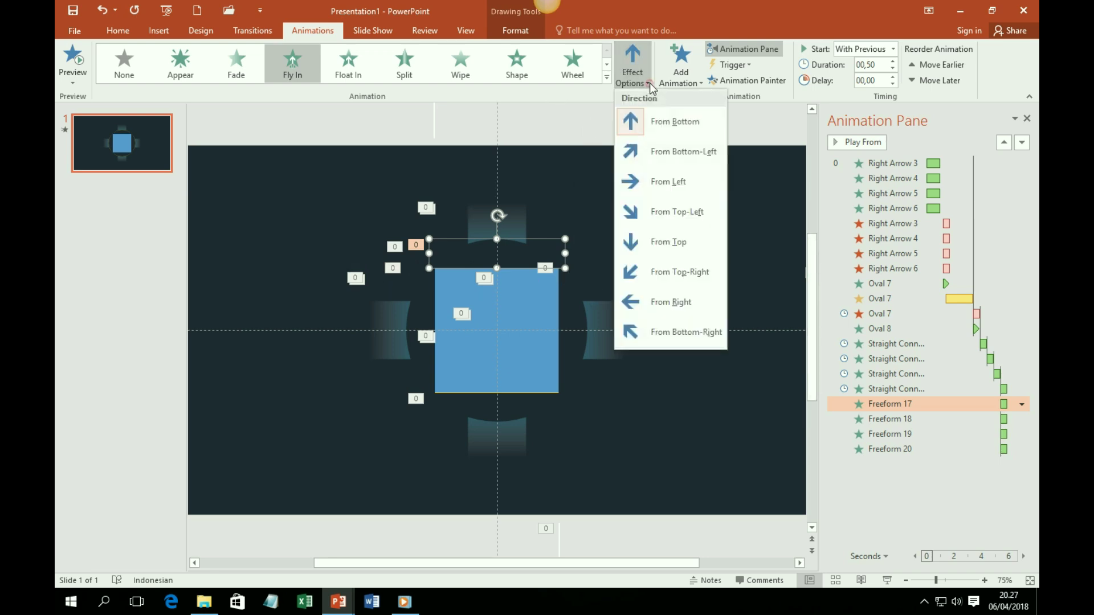
left_click(654, 183)
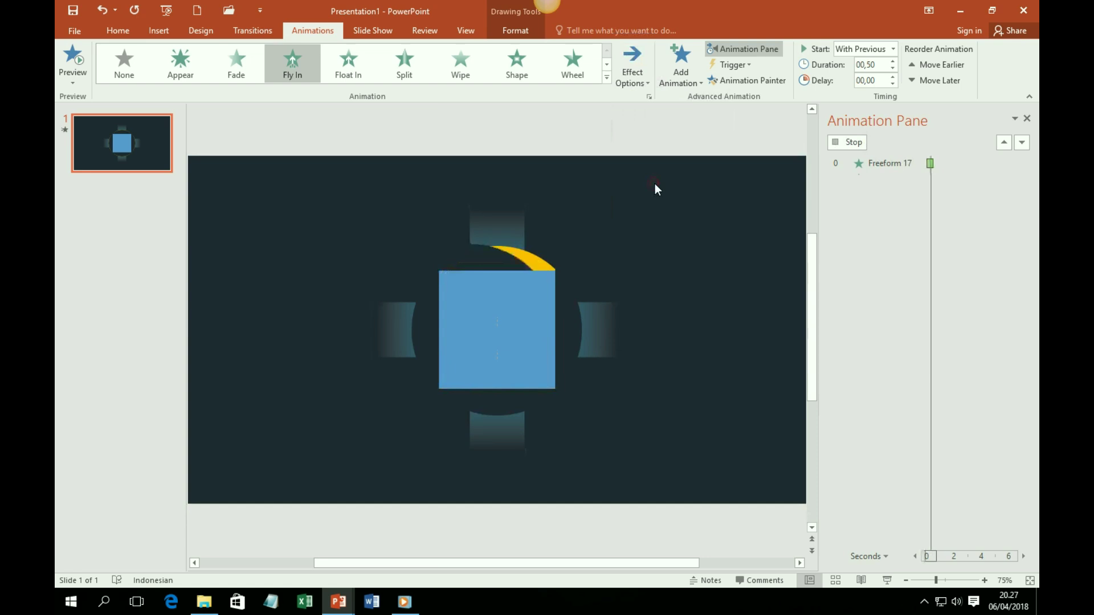
Set the Fly In direction of the dark segment on the square's right side to From Top.
left_click(569, 324)
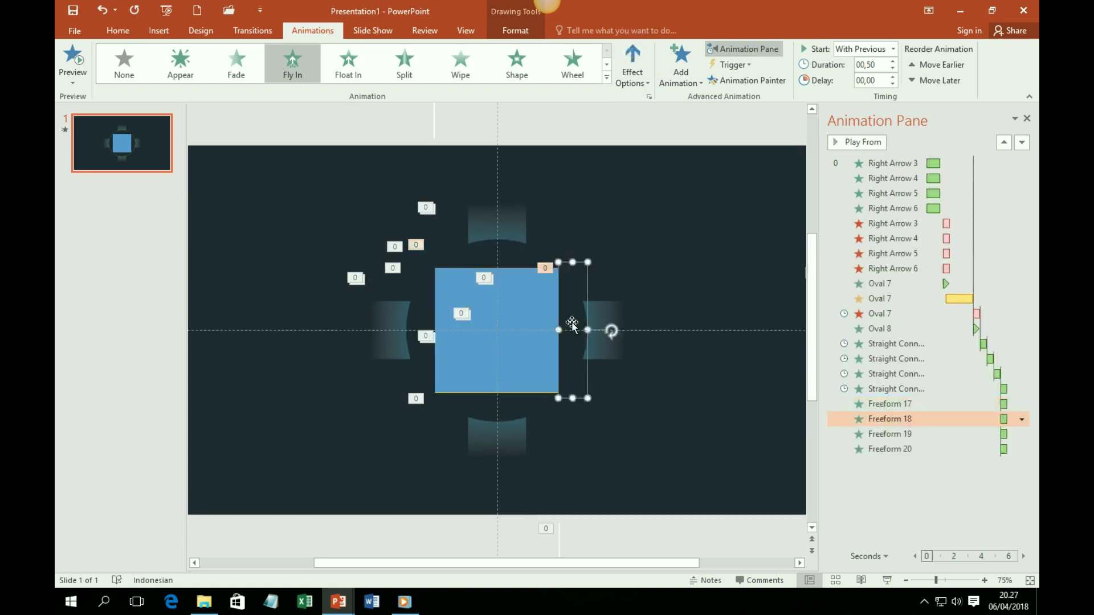
left_click(648, 84)
left_click(675, 235)
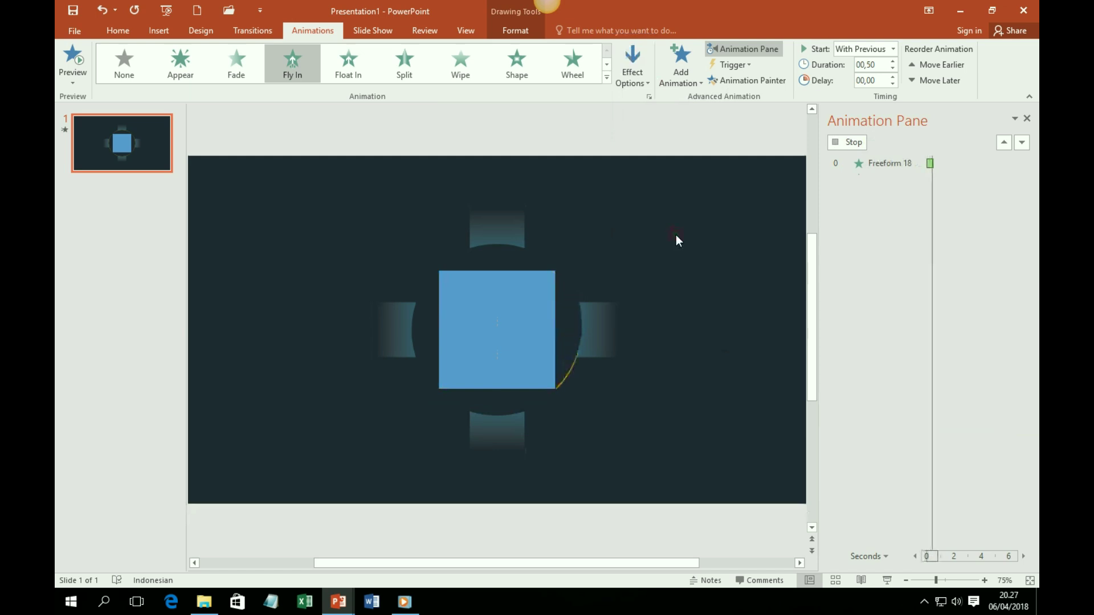
Set the Fly In direction of the dark segment below the square to From Right, keeping From Bottom for the left one.
left_click(502, 414)
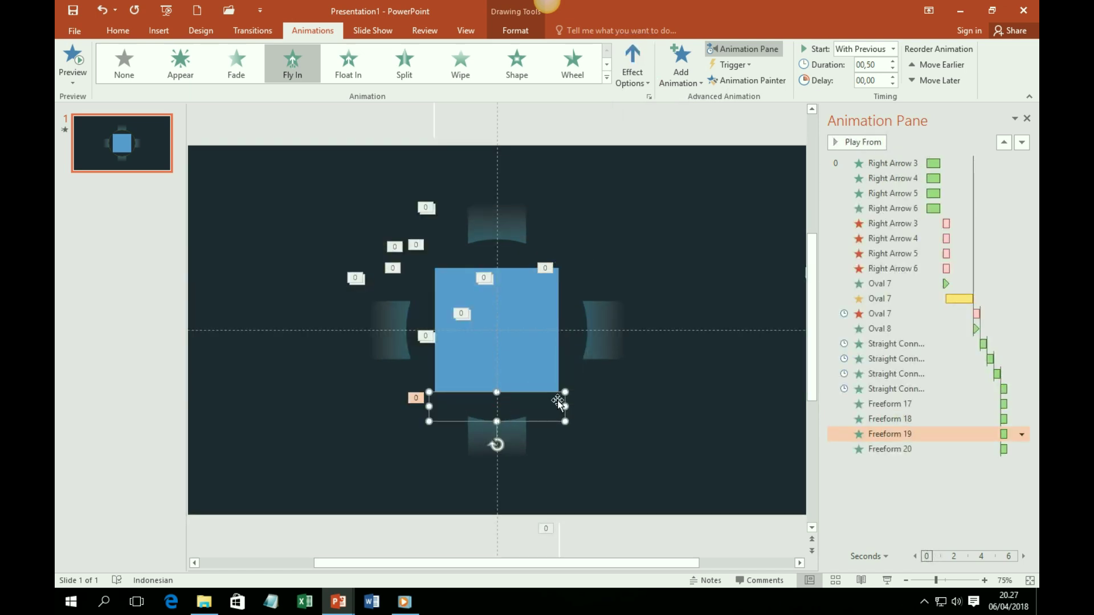
left_click(647, 83)
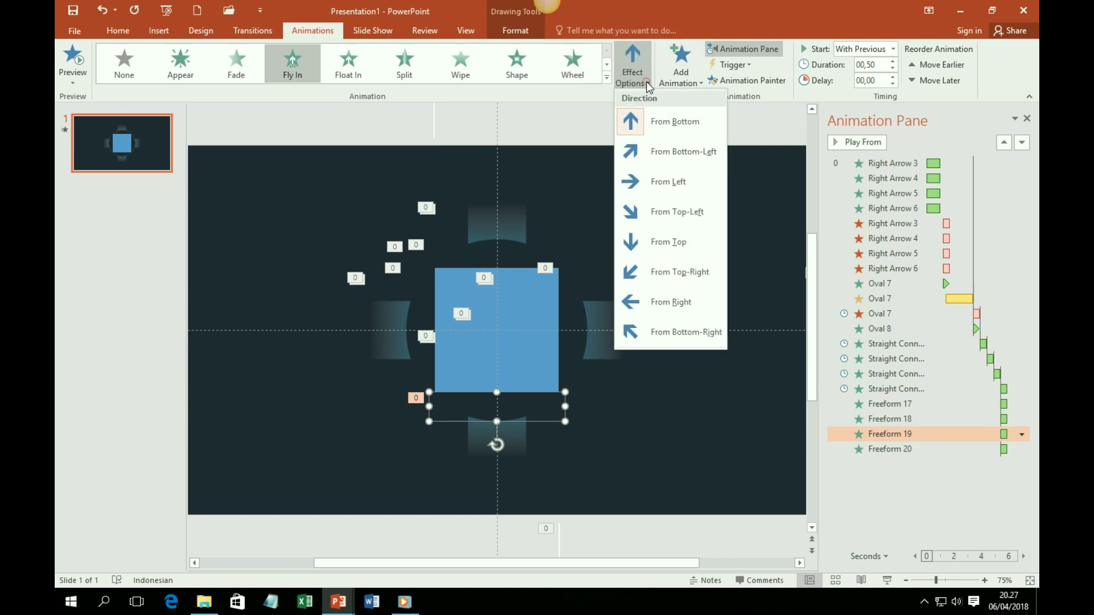
left_click(665, 303)
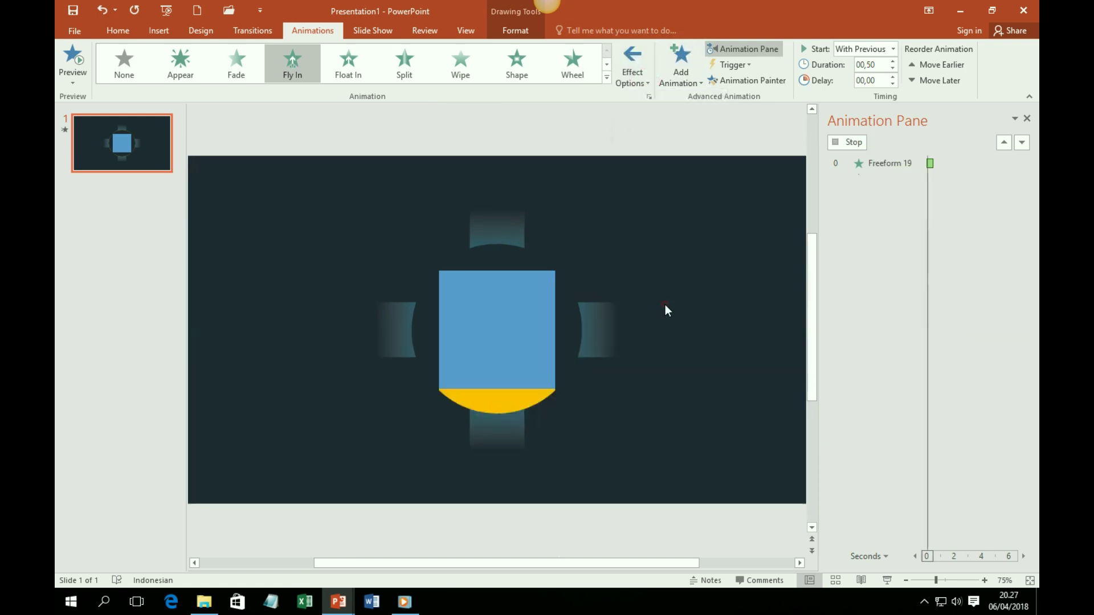
left_click(421, 322)
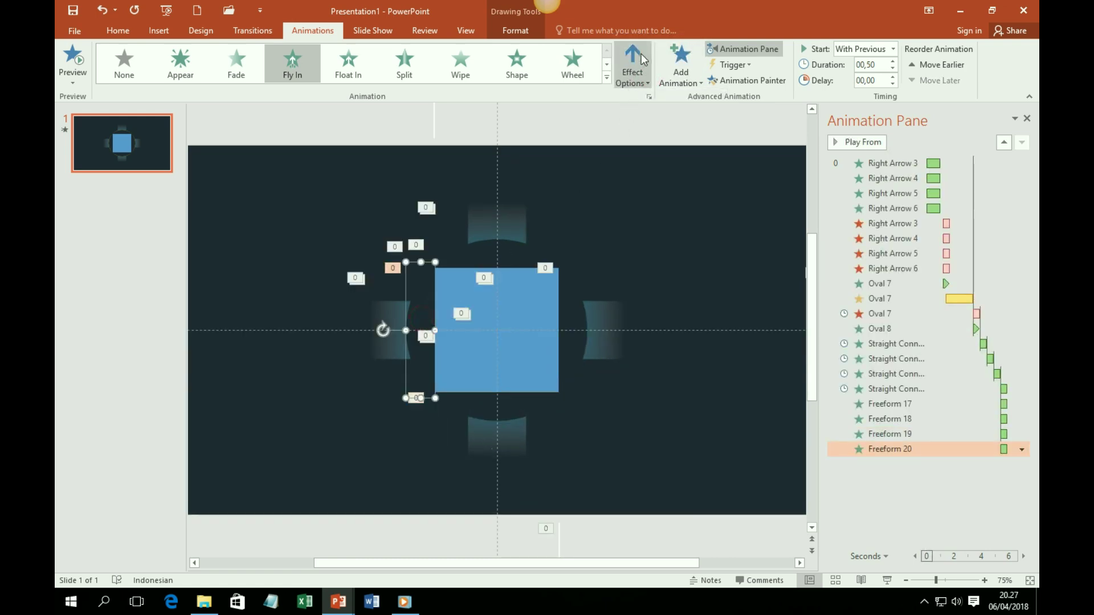
left_click(707, 210)
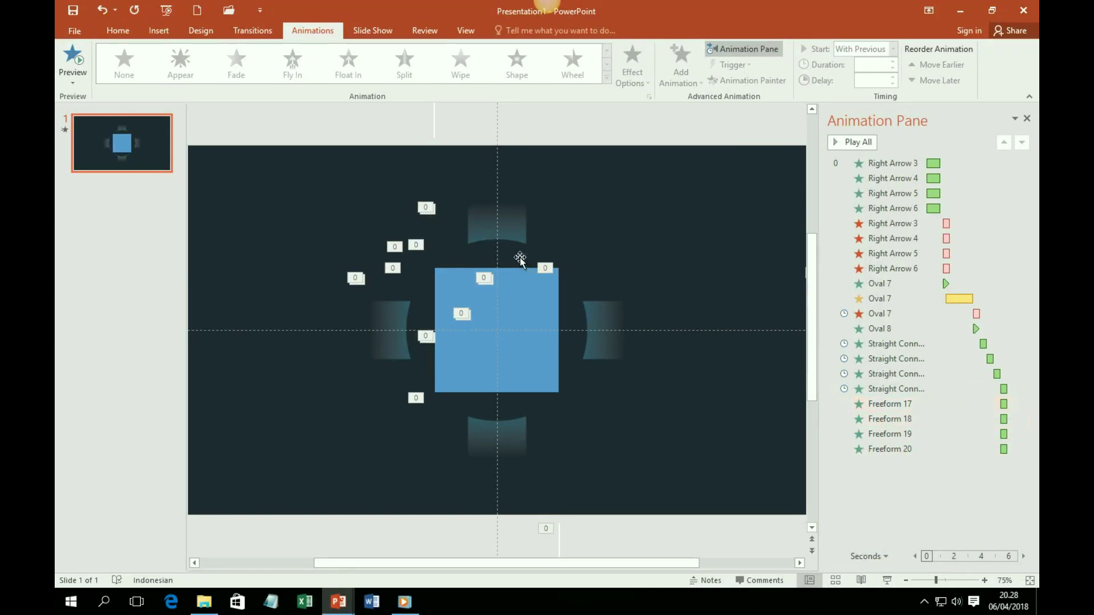
Move the top dark segment's animation (Freeform 17) directly after the first straight line's animation.
left_click(941, 405)
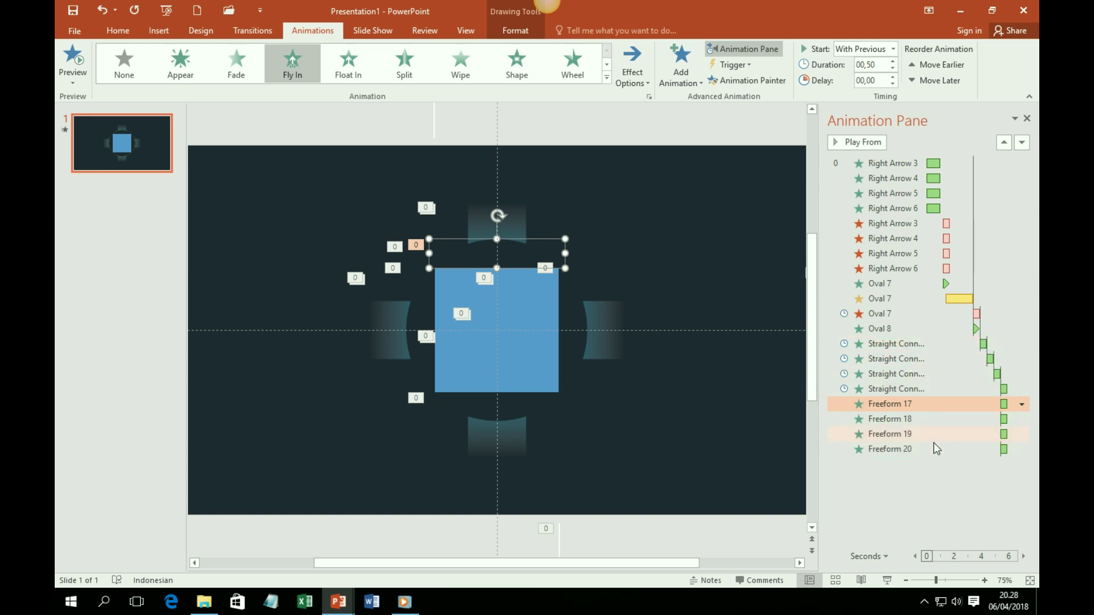
left_click_drag(936, 404, 935, 354)
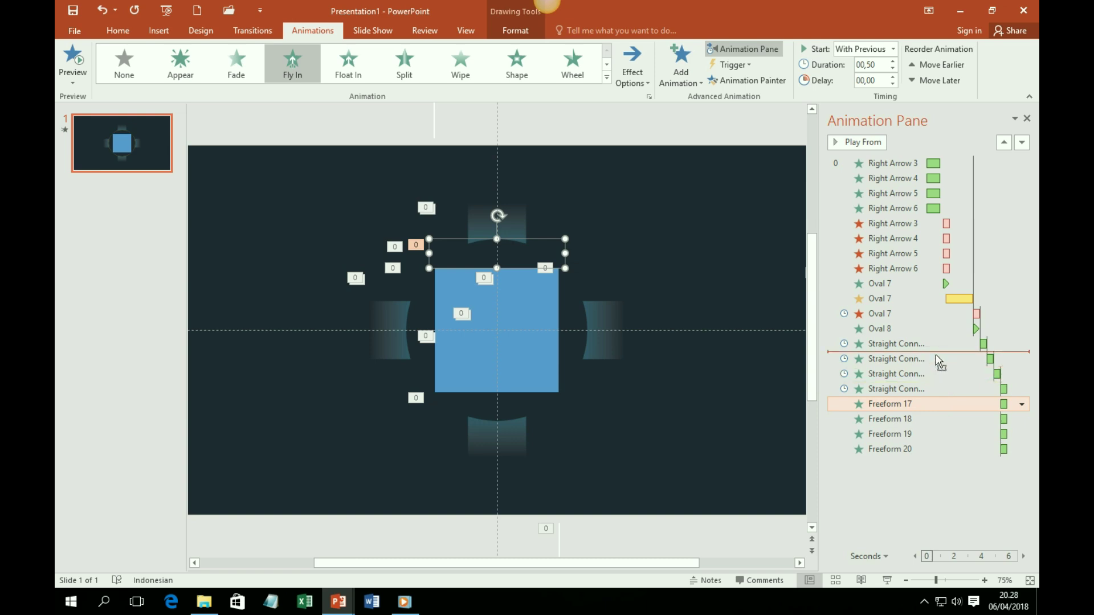
left_click_drag(936, 355, 937, 358)
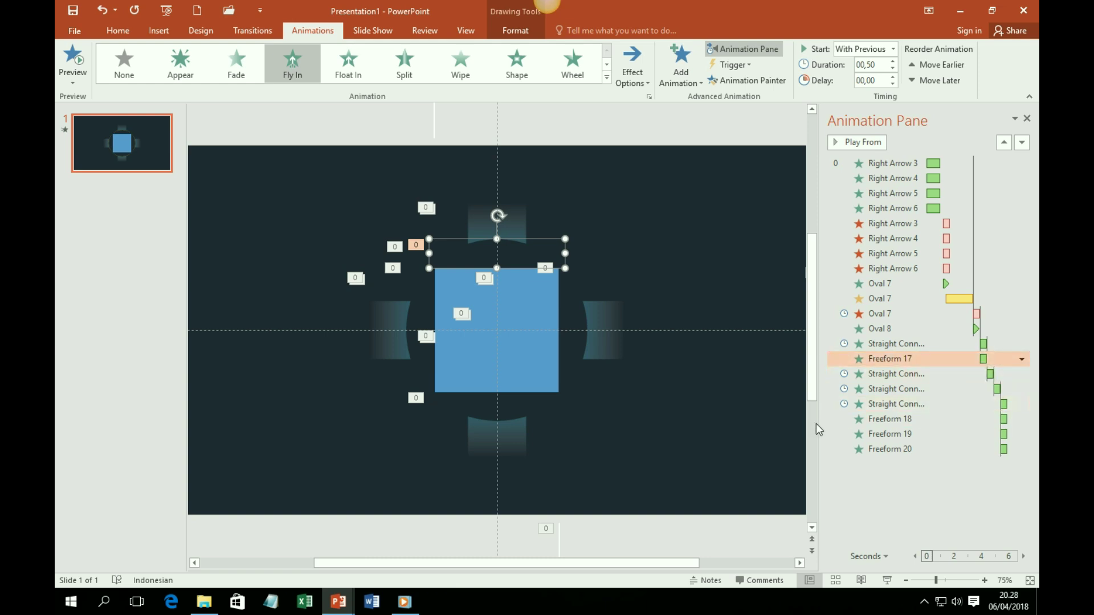
Move the Freeform 18 and Freeform 19 animations directly after the second and third line animations, and play the slide show.
left_click_drag(819, 427, 755, 427)
left_click_drag(874, 418, 877, 388)
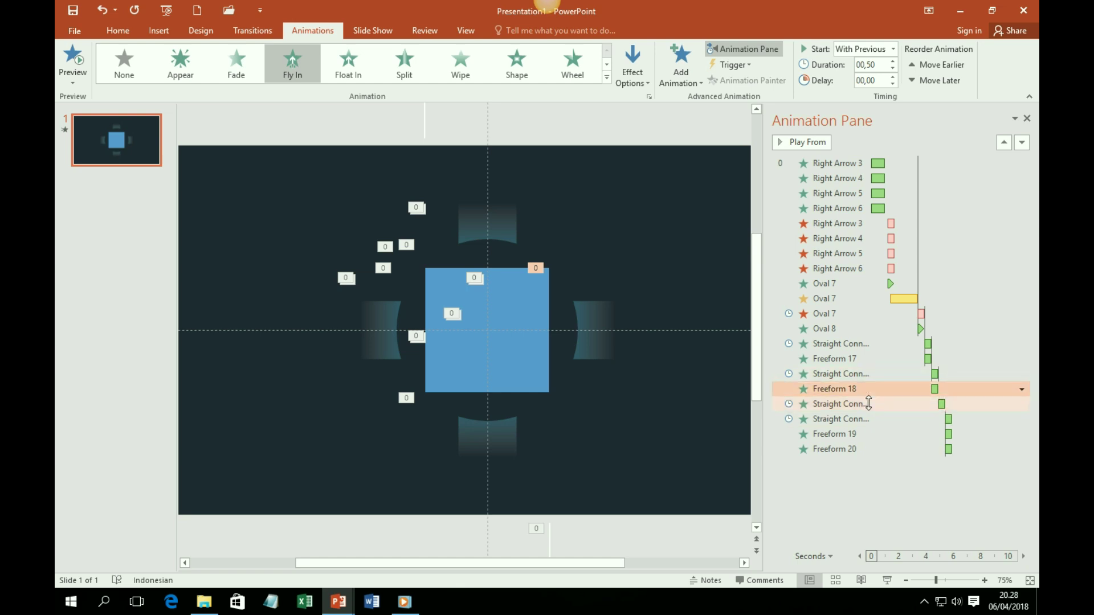
left_click_drag(882, 436, 881, 421)
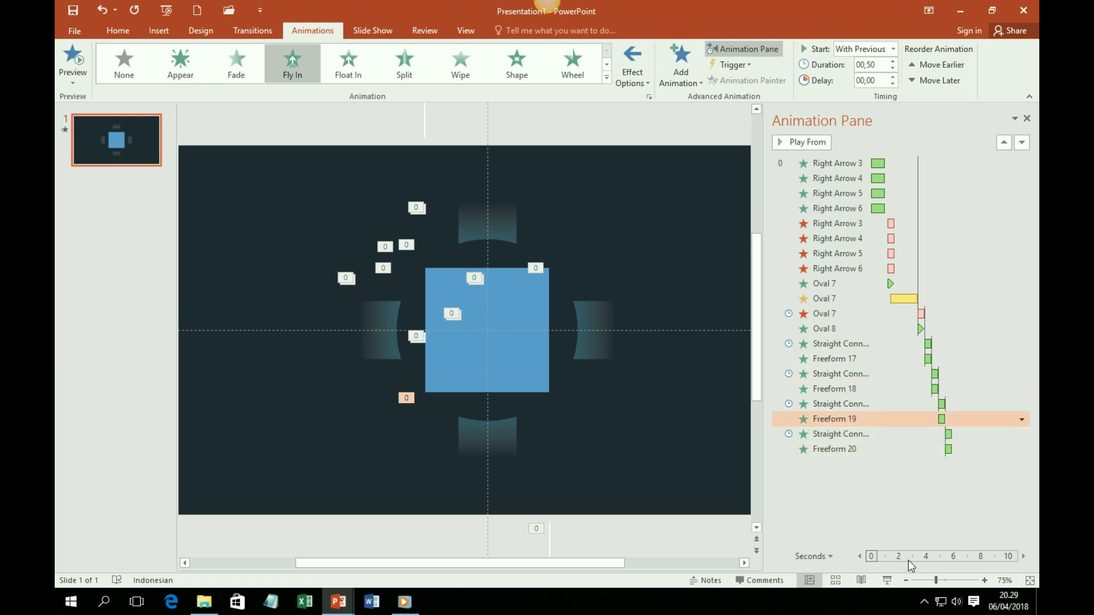
left_click(887, 581)
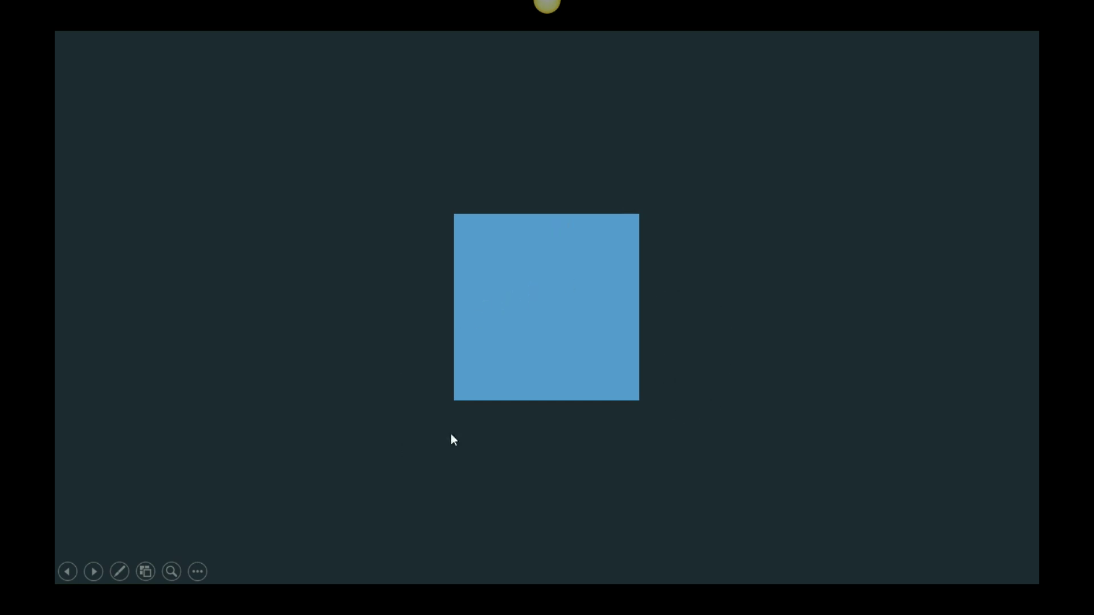
key("Escape")
Fill the blue square with the standard yellow-orange color that matches the circle.
left_click(487, 352)
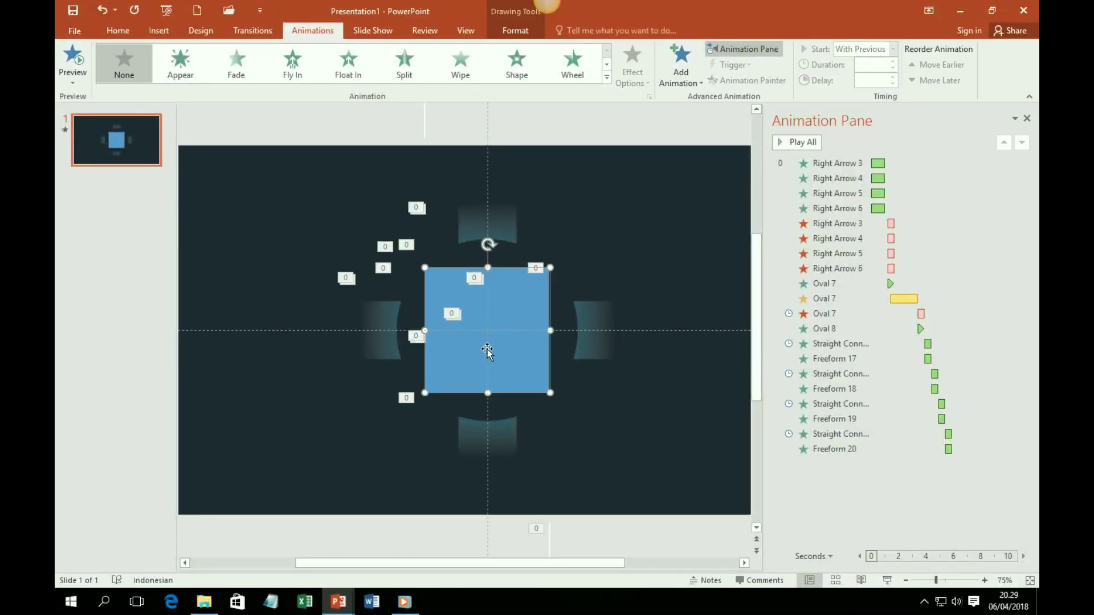
left_click(504, 308)
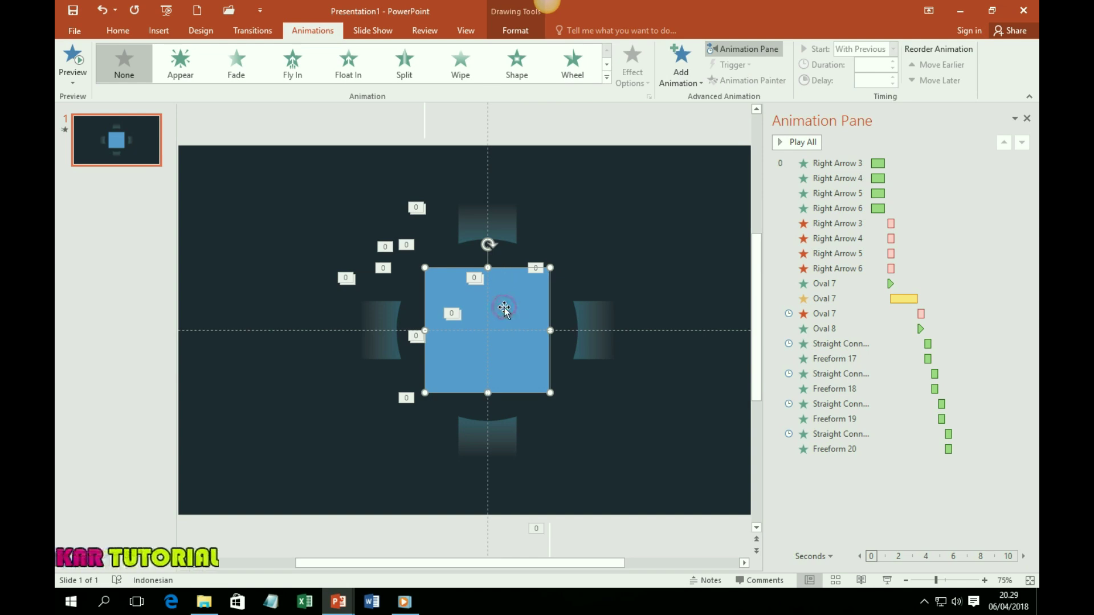
left_click(523, 33)
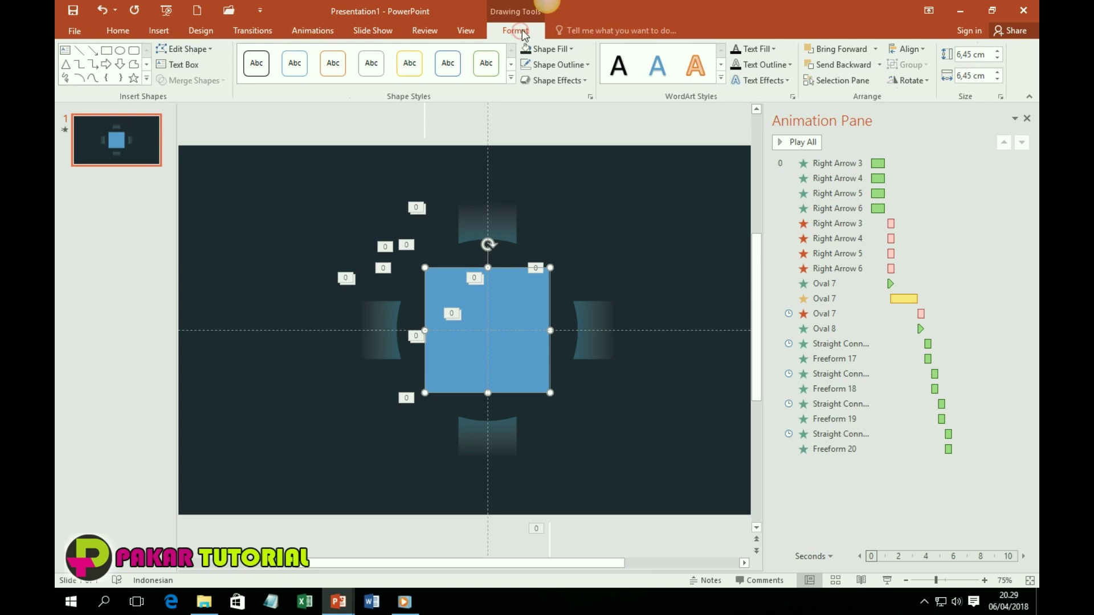
left_click(571, 50)
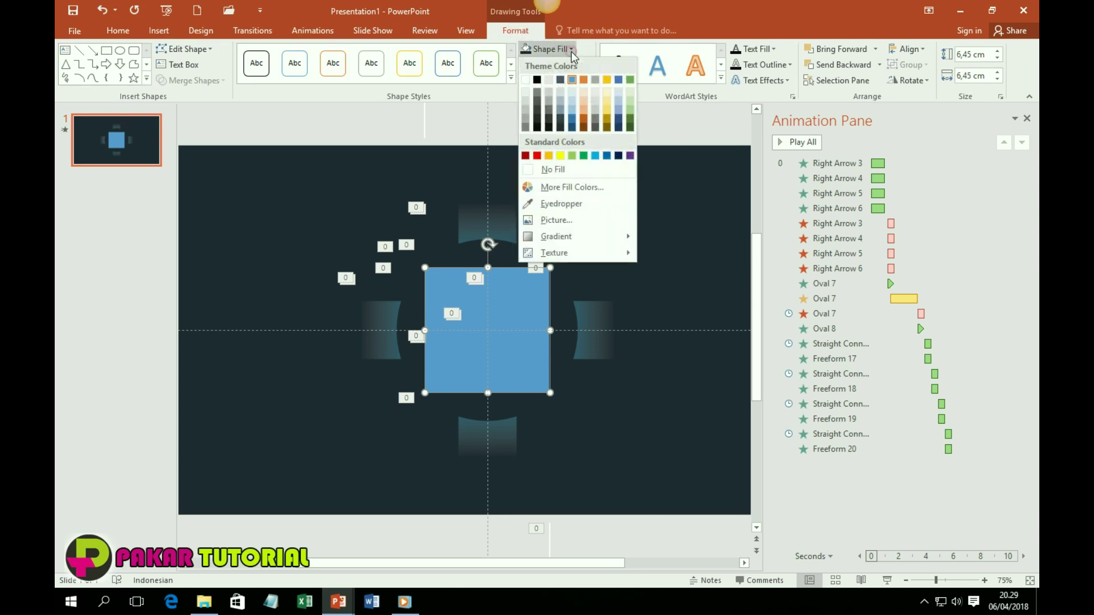
left_click(548, 157)
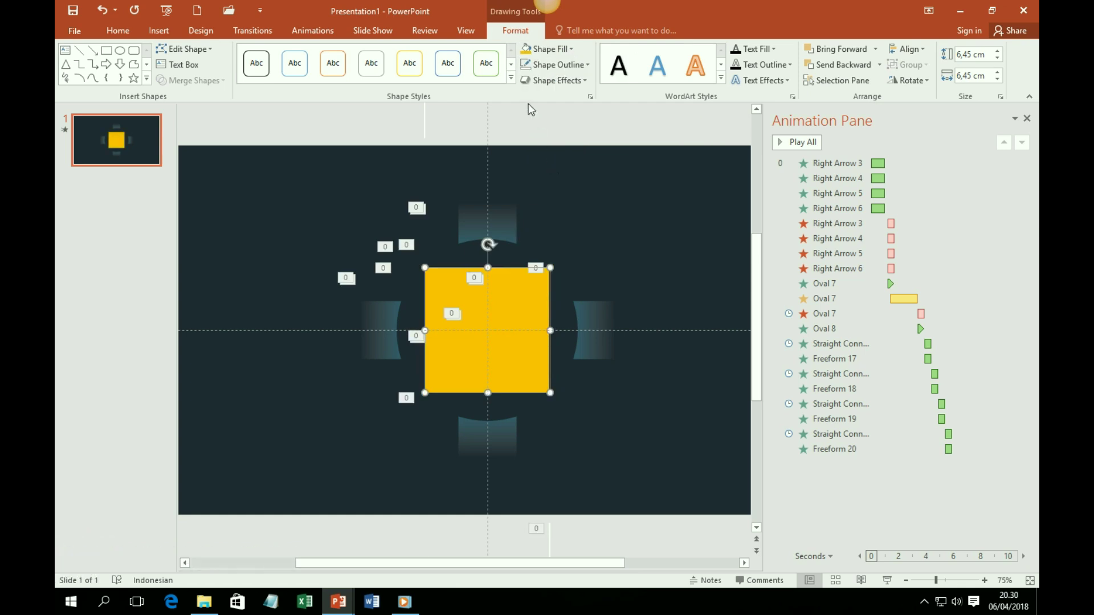
Apply an Appear entrance effect to the yellow square and set it to Start After Previous.
left_click(322, 33)
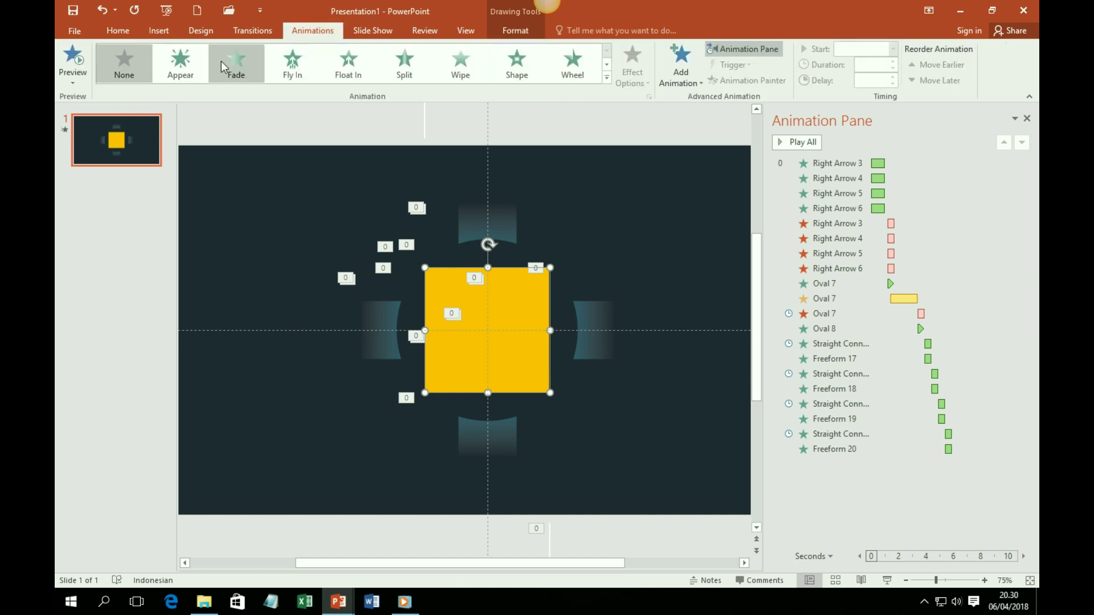
left_click(180, 64)
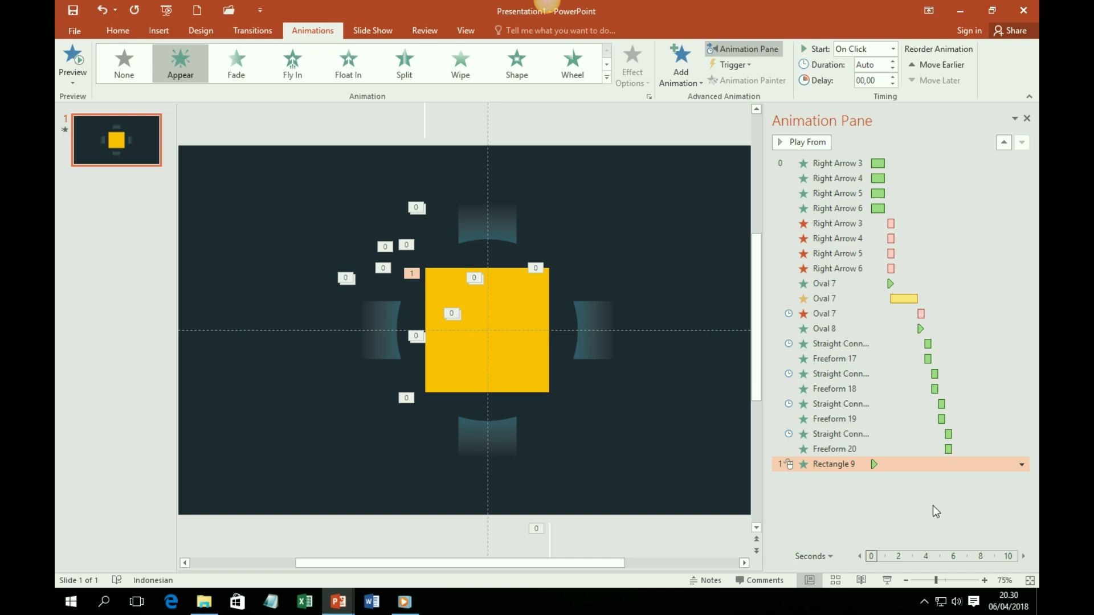
left_click(1021, 464)
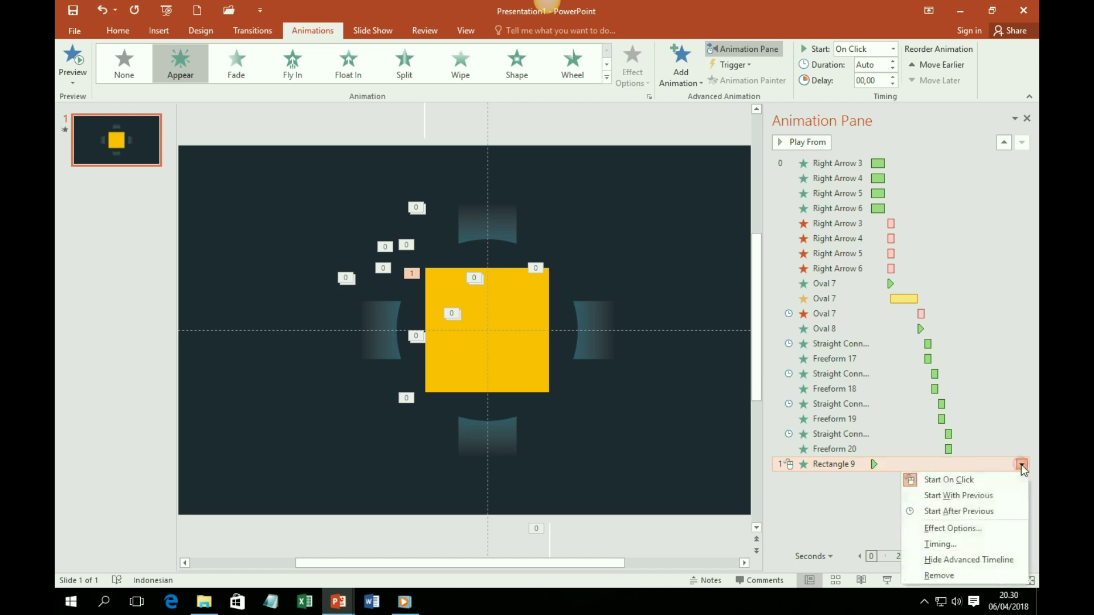
left_click(987, 511)
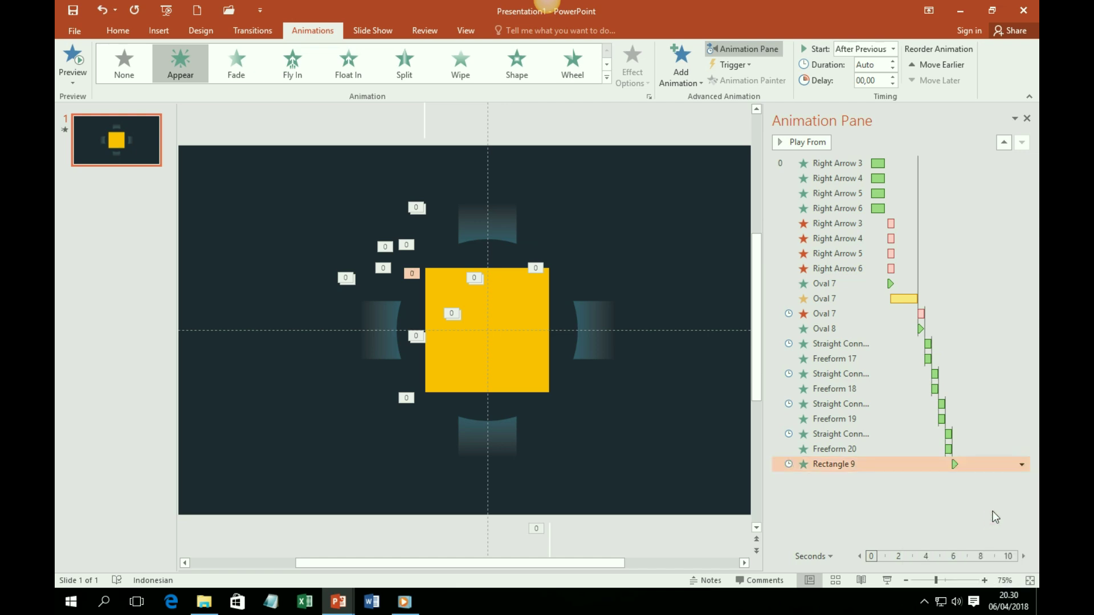
Add a Spin emphasis effect to the yellow square, set it to Start With Previous, and choose Two Spins as its amount.
left_click(893, 467)
left_click(685, 84)
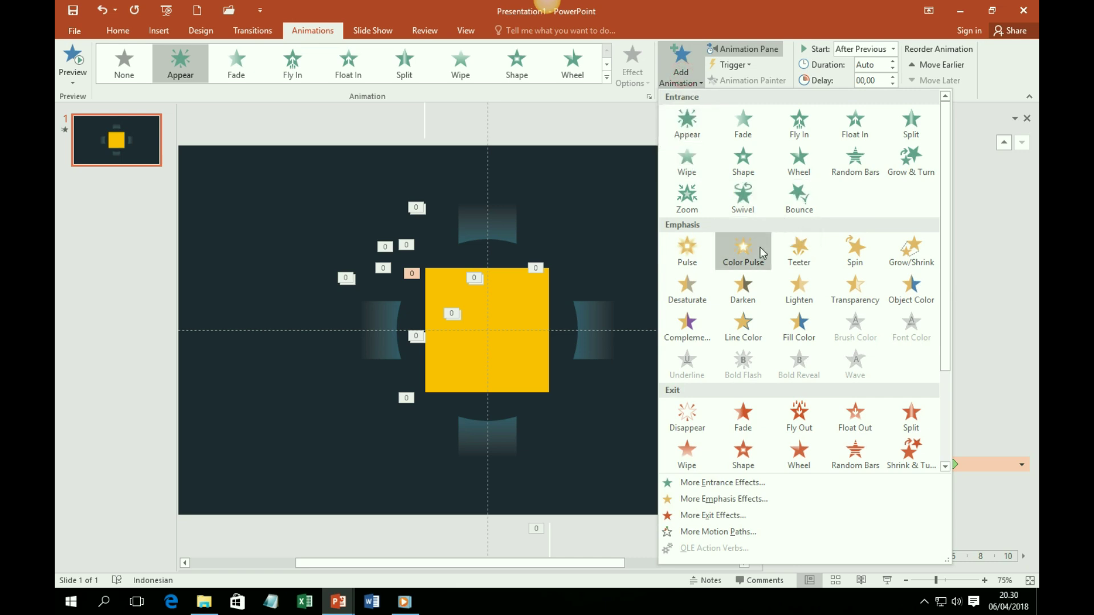
left_click(856, 255)
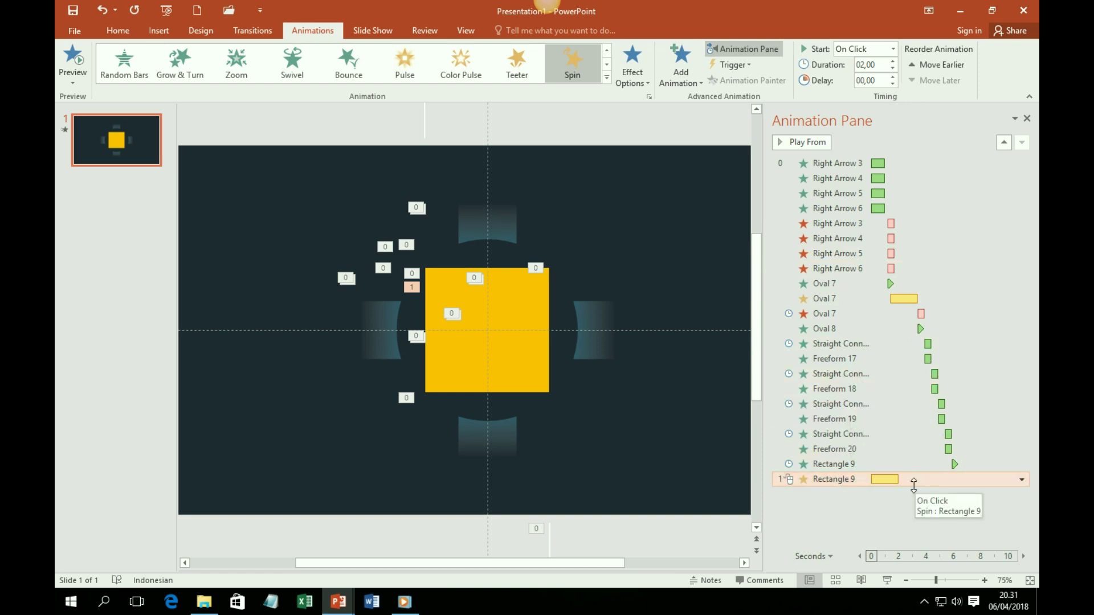
left_click(1021, 480)
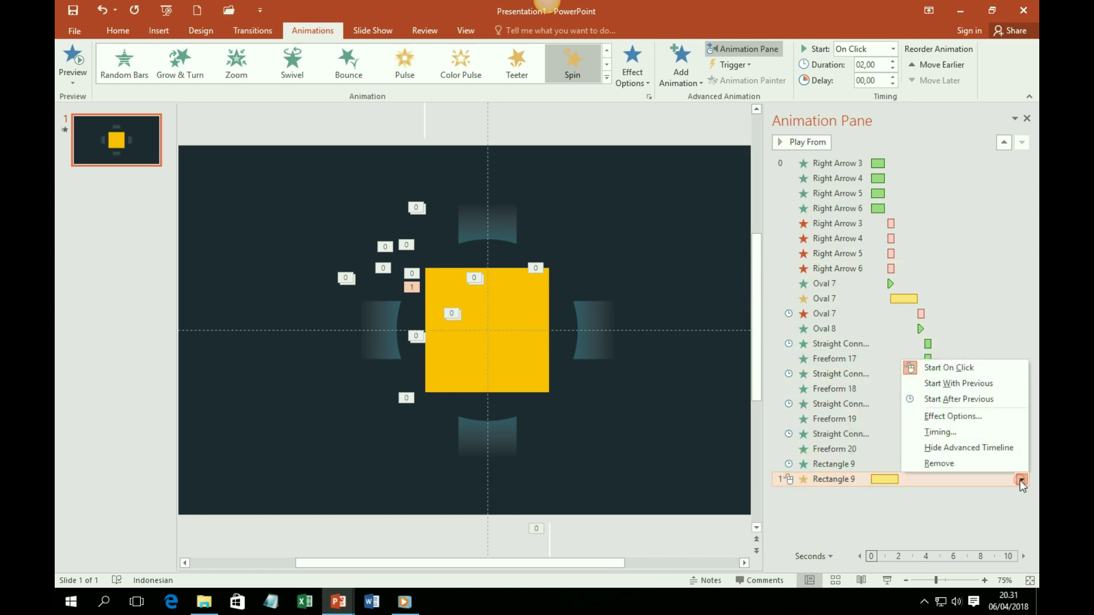
left_click(959, 384)
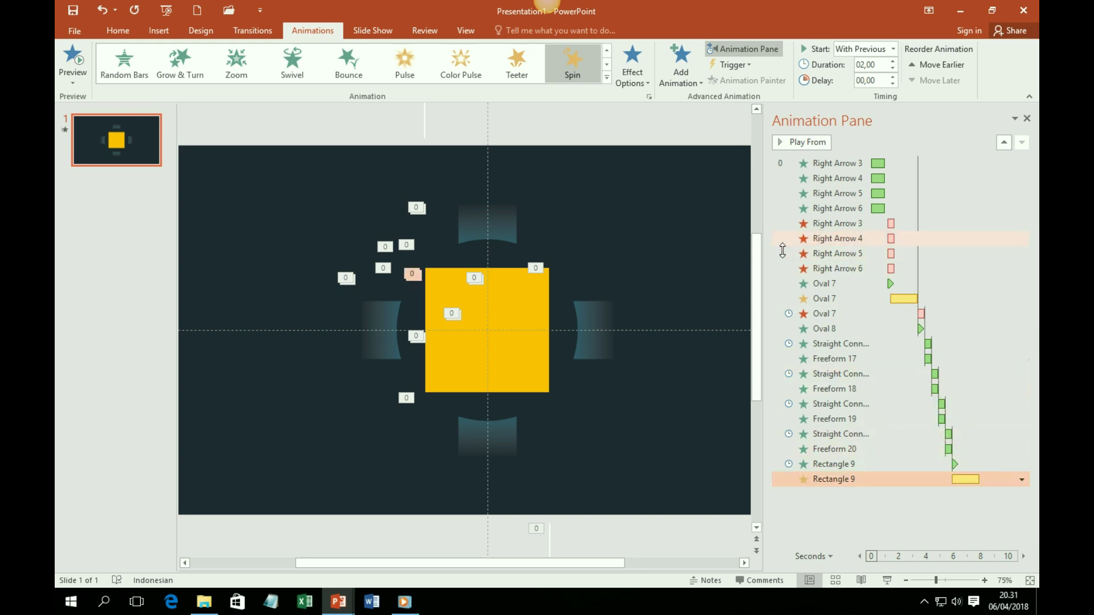
left_click(638, 77)
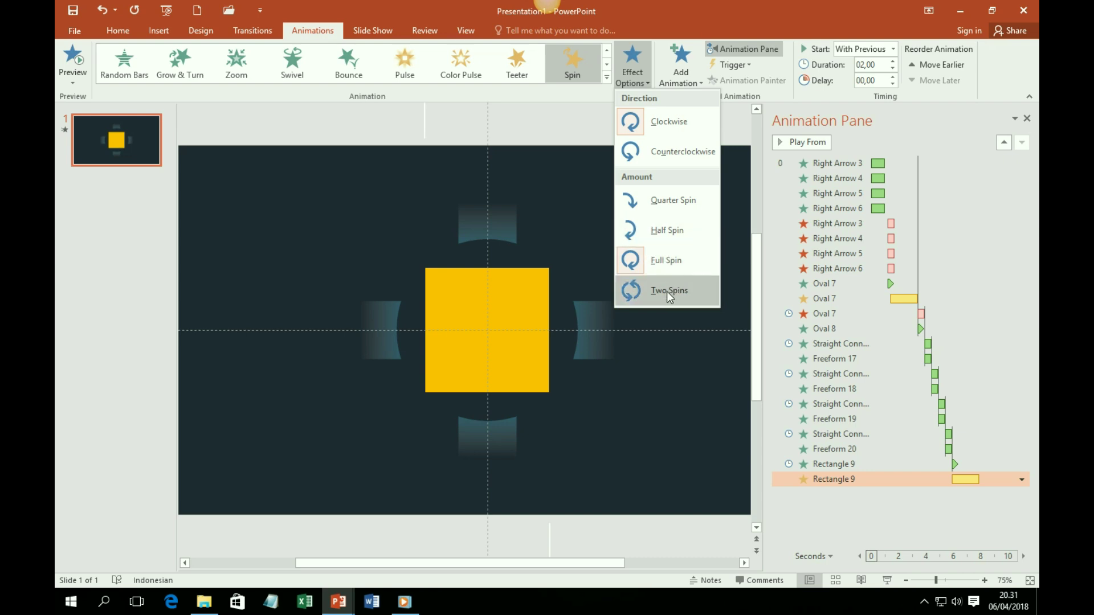
left_click(636, 292)
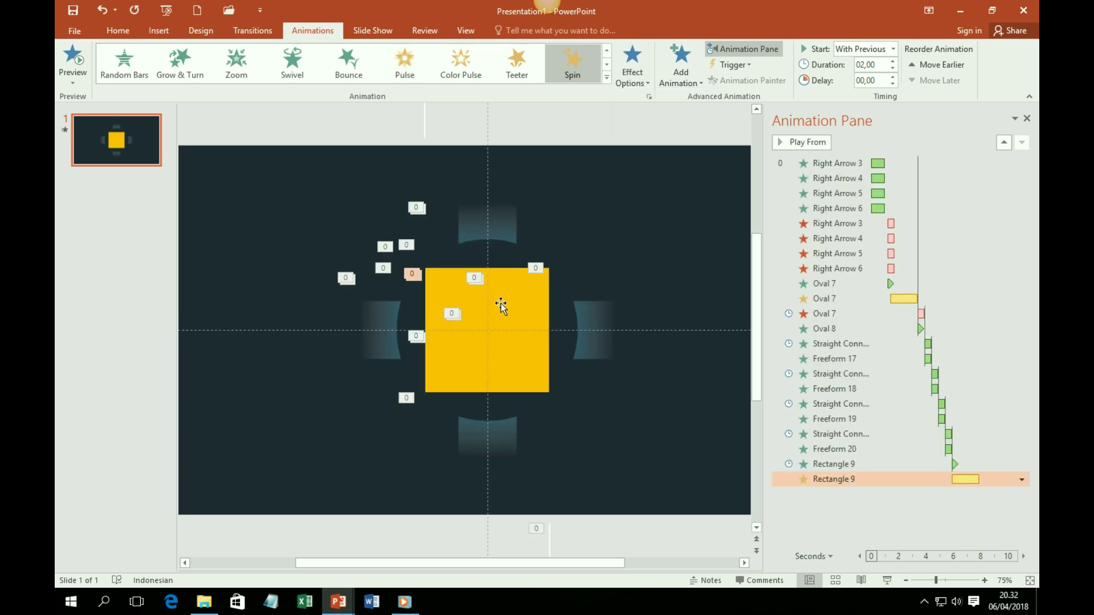
Bring the yellow square to the front of all other shapes on the slide.
left_click(501, 303)
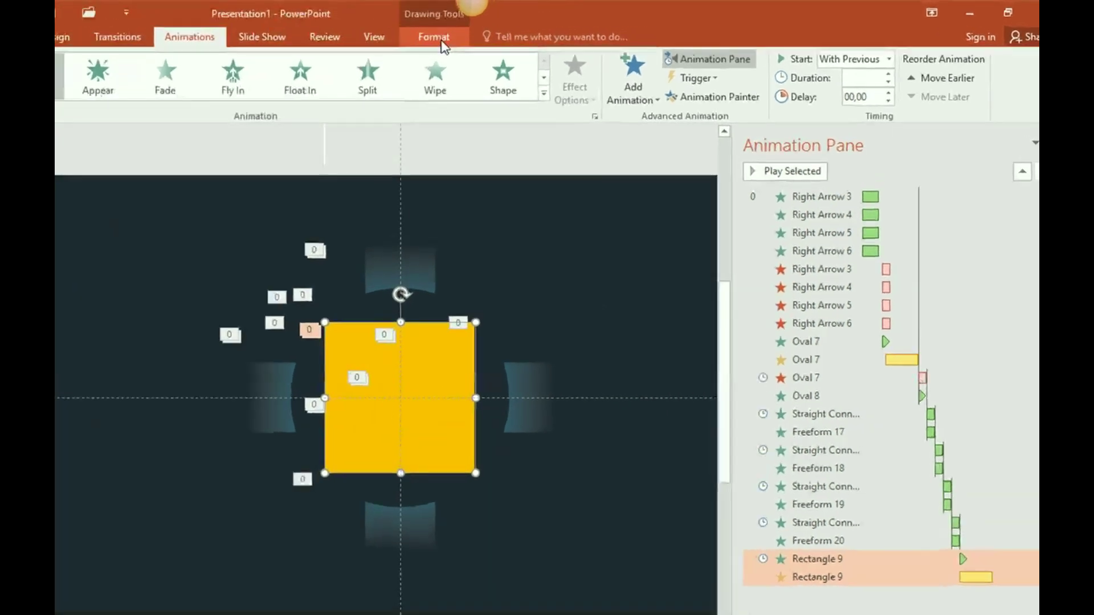
left_click(520, 32)
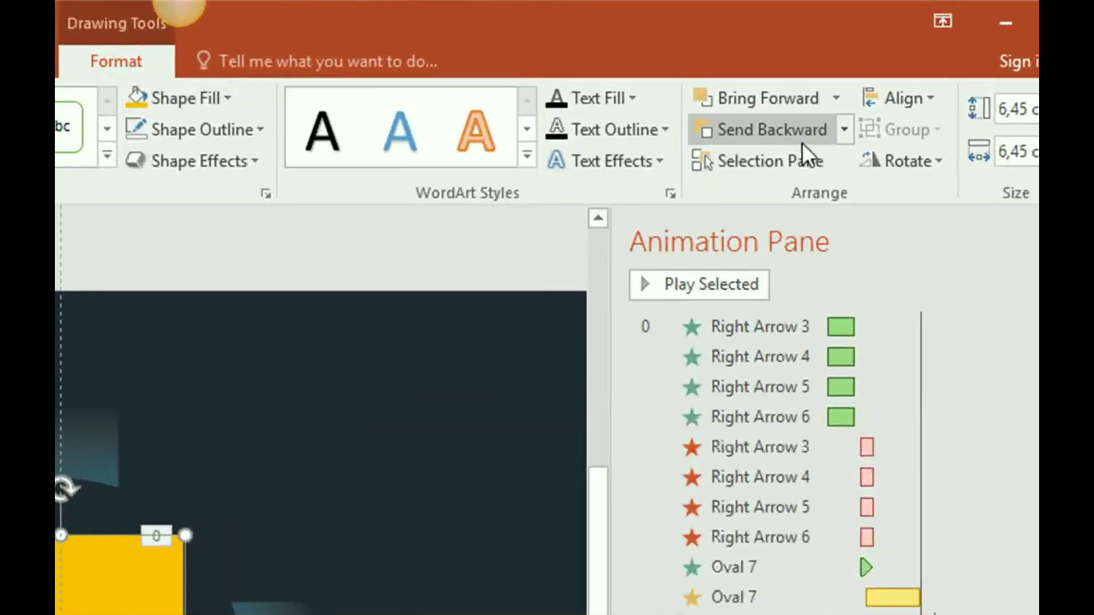
left_click(836, 98)
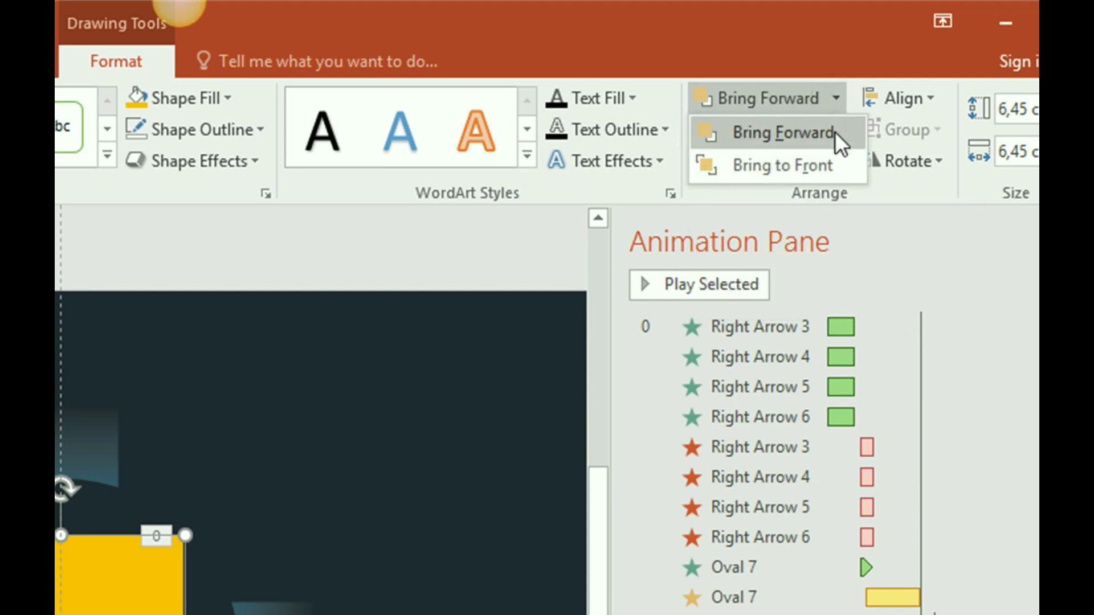
left_click(829, 166)
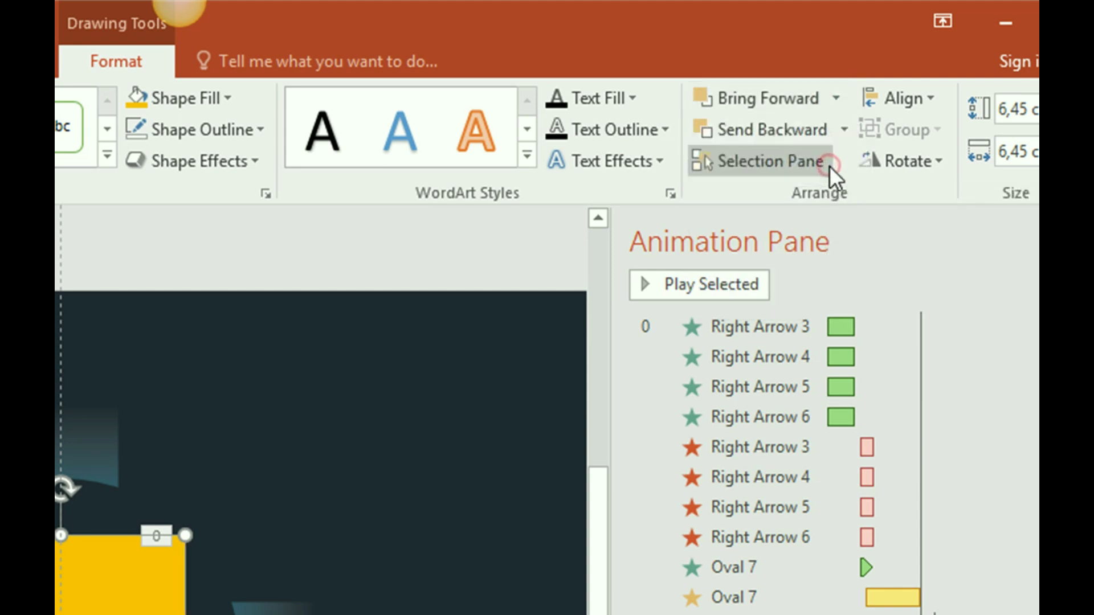
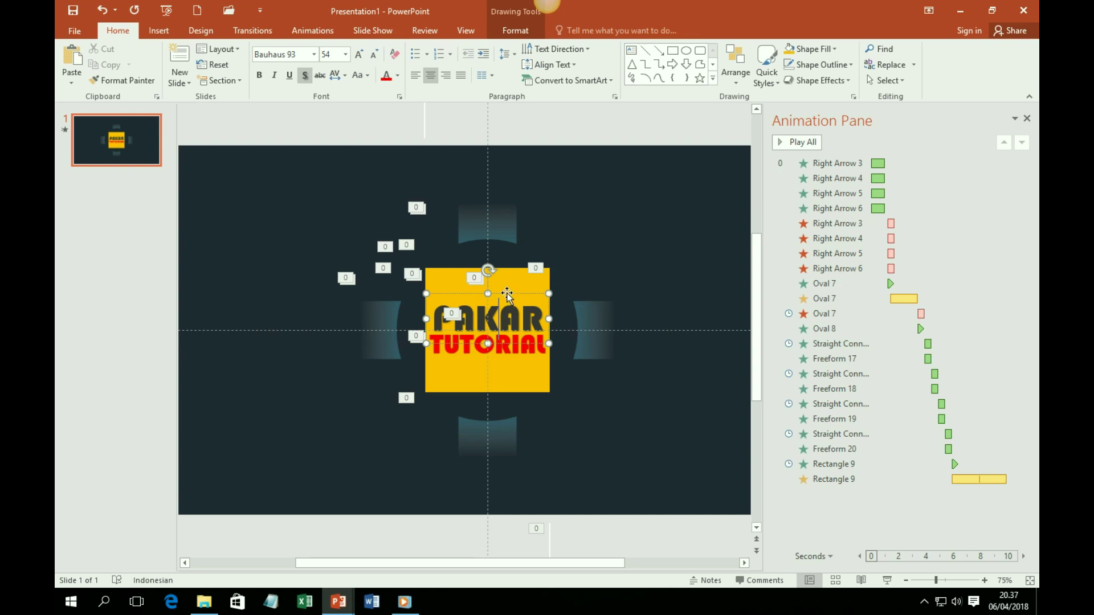
Apply an Appear entrance effect to the PAKAR text and set it to Start With Previous.
left_click(316, 31)
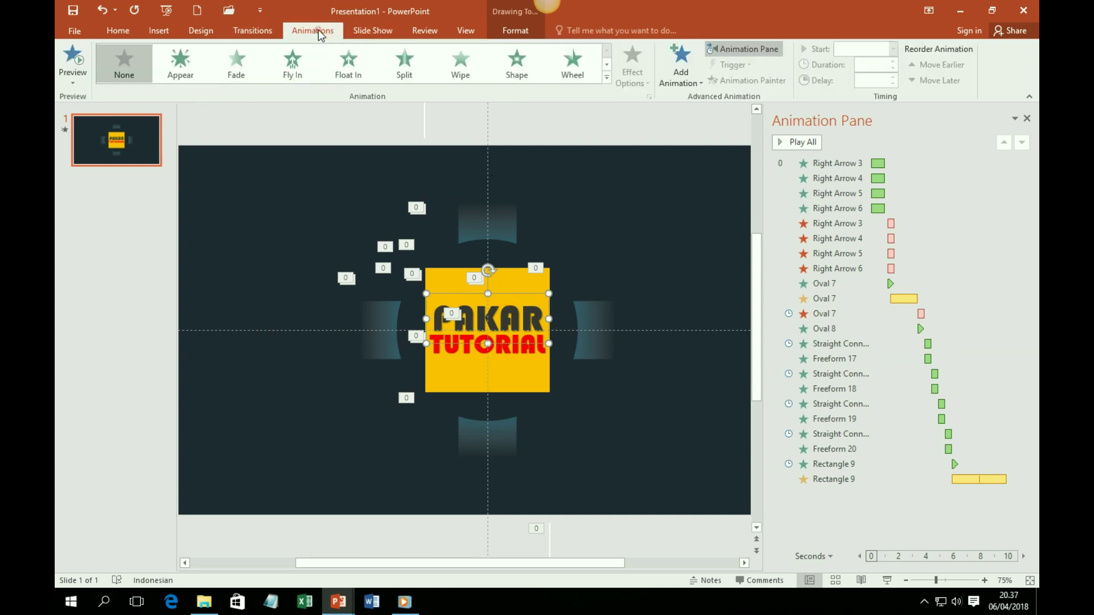
left_click(185, 68)
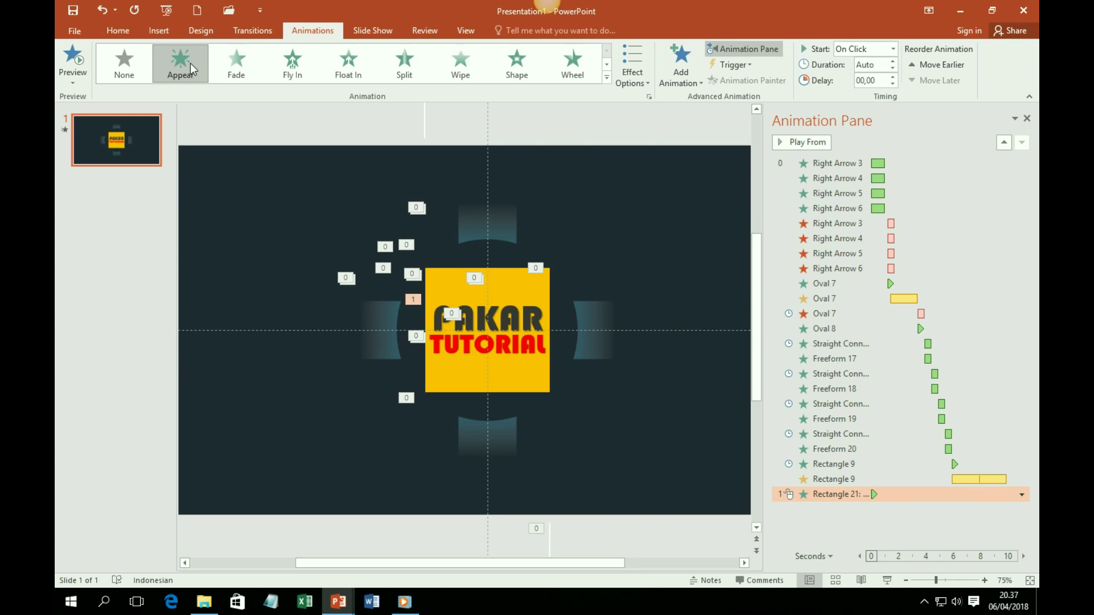
left_click(1021, 498)
left_click(1022, 498)
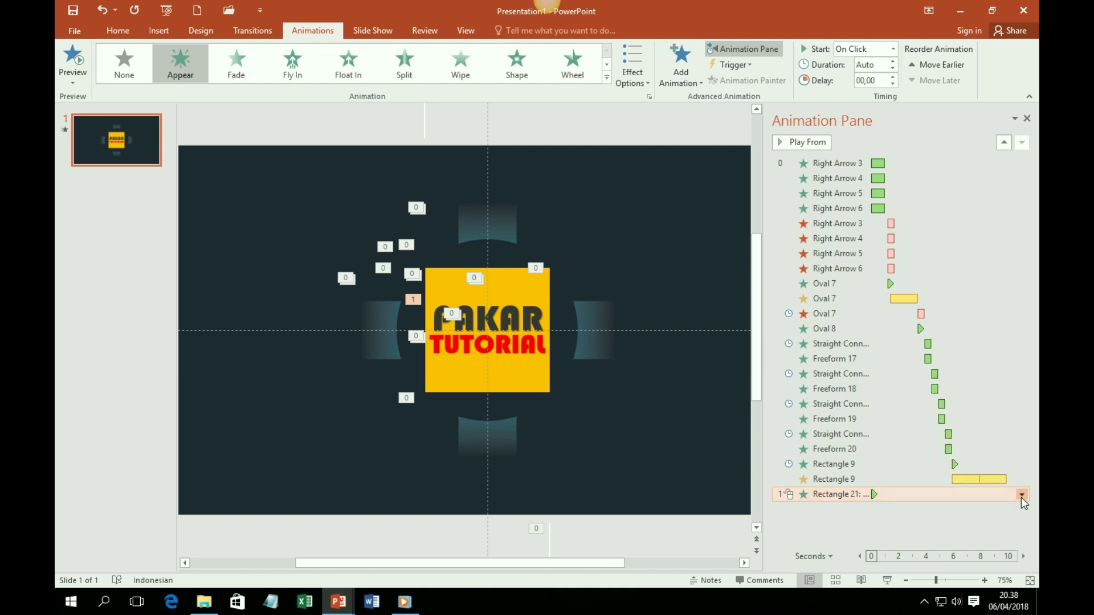
left_click(1021, 497)
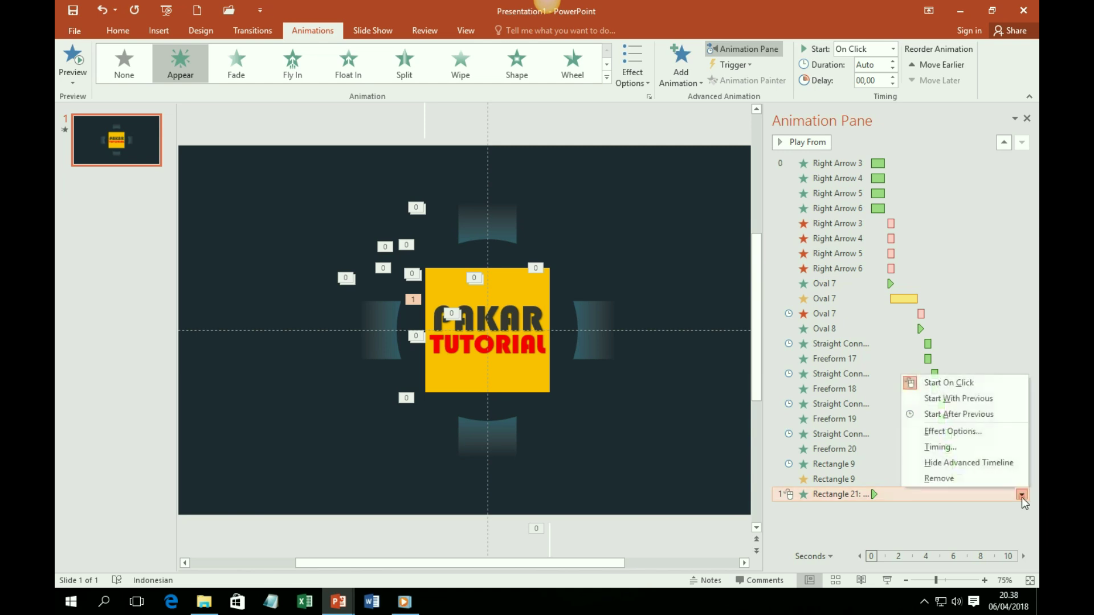
left_click(960, 399)
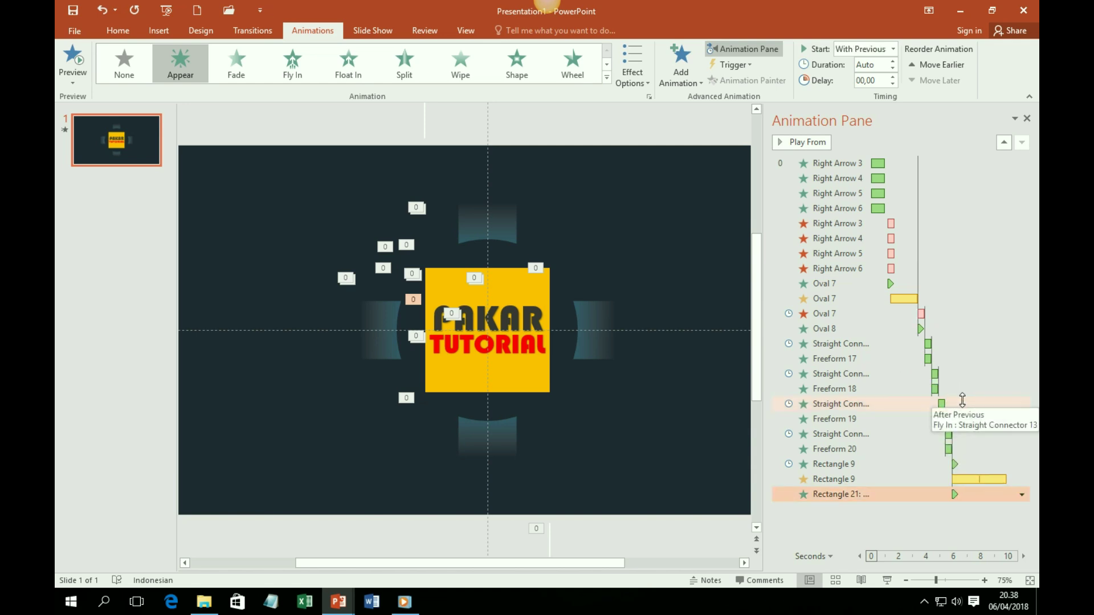
Apply an Appear entrance effect to the TUTORIAL text and set it to Start With Previous.
left_click(507, 348)
left_click(293, 63)
left_click(184, 65)
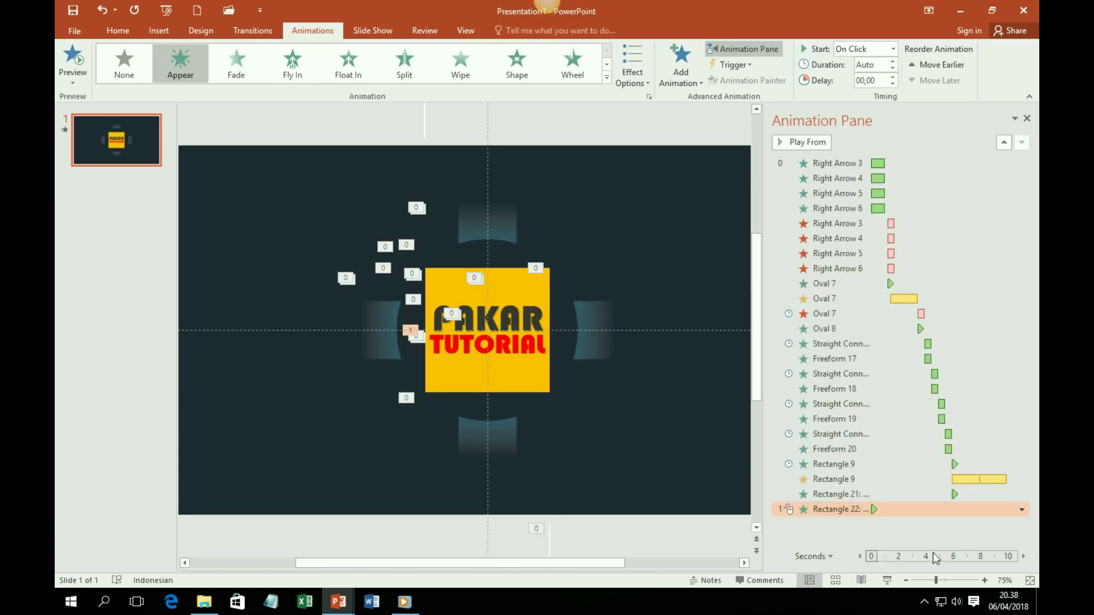
left_click(1021, 509)
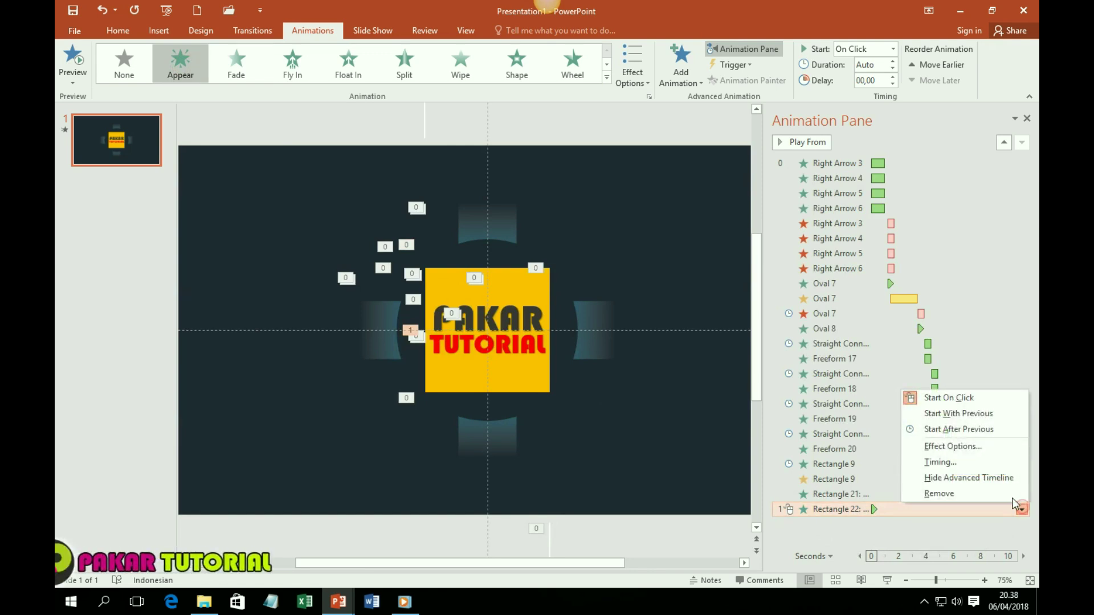
left_click(962, 414)
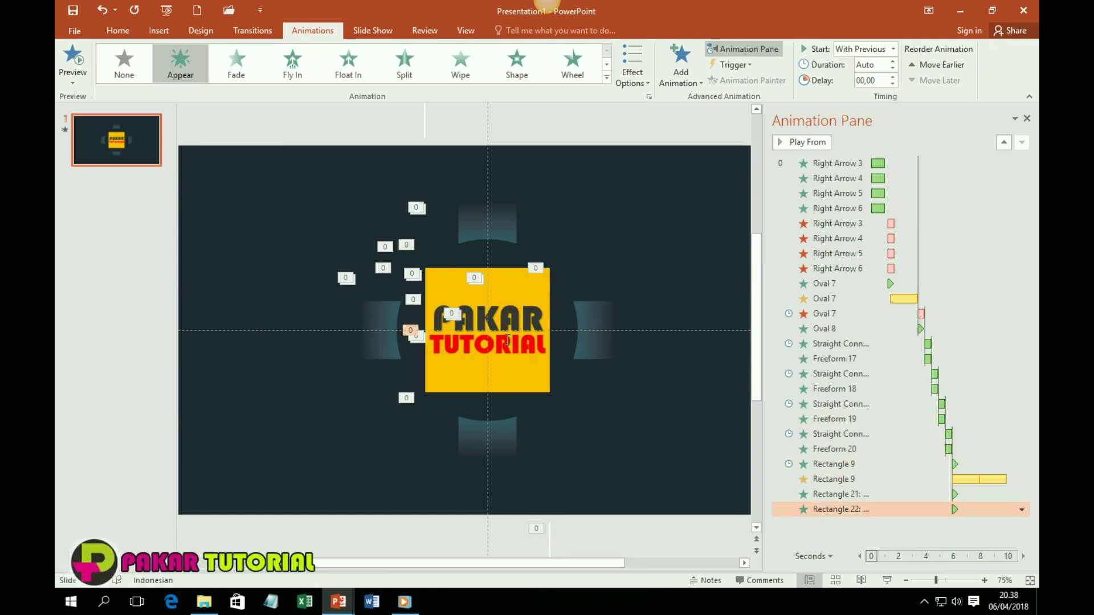
Add a Spin emphasis effect to the PAKAR text with the Counterclockwise direction and the Two Spins amount.
left_click(487, 313)
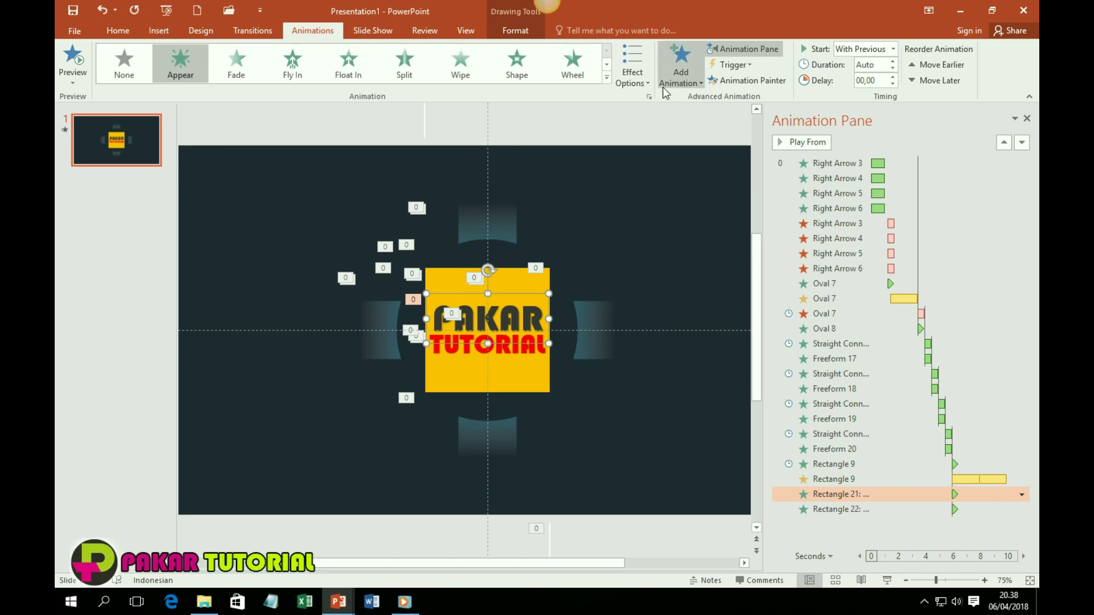
left_click(684, 76)
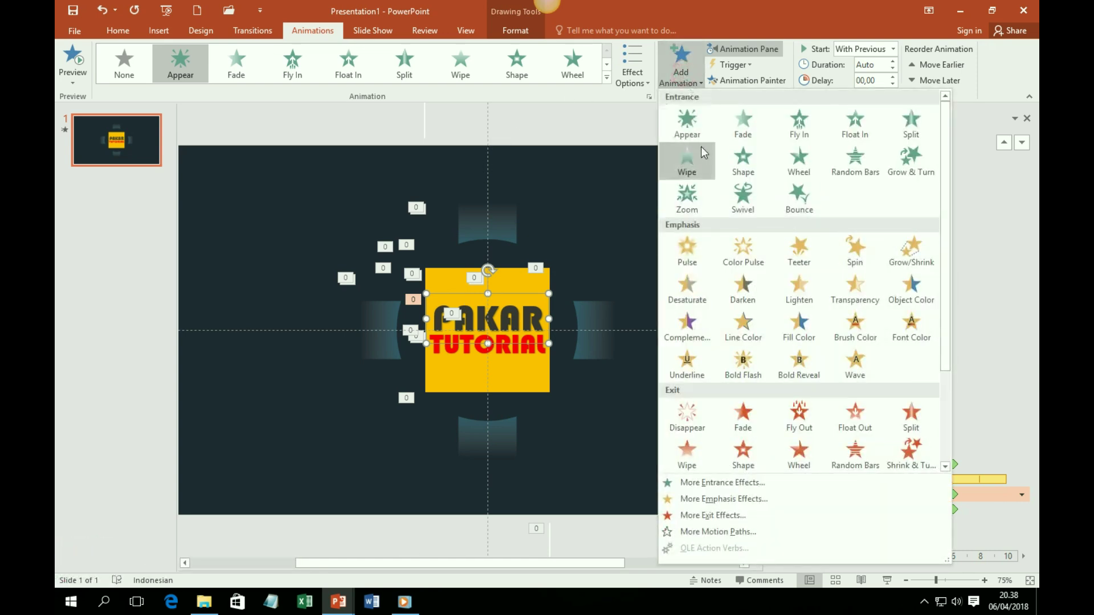
left_click(857, 257)
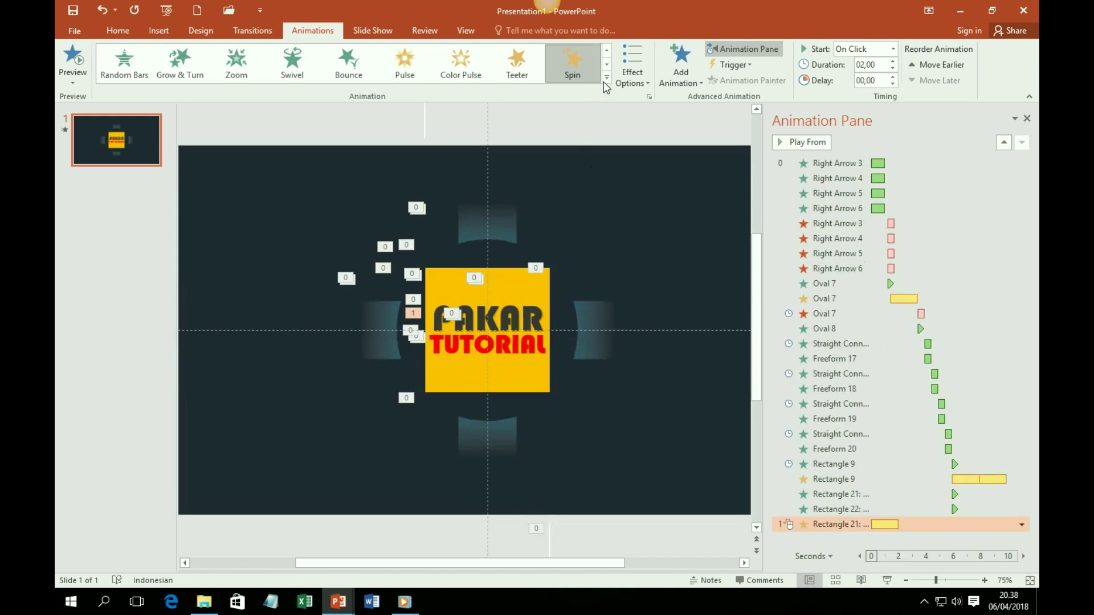
left_click(648, 85)
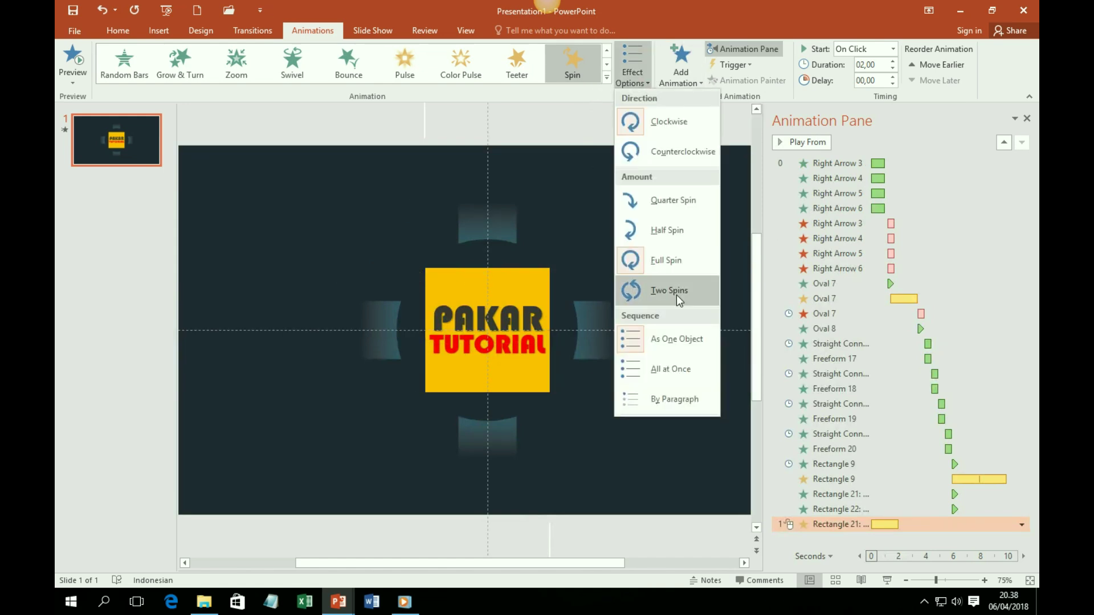
left_click(682, 153)
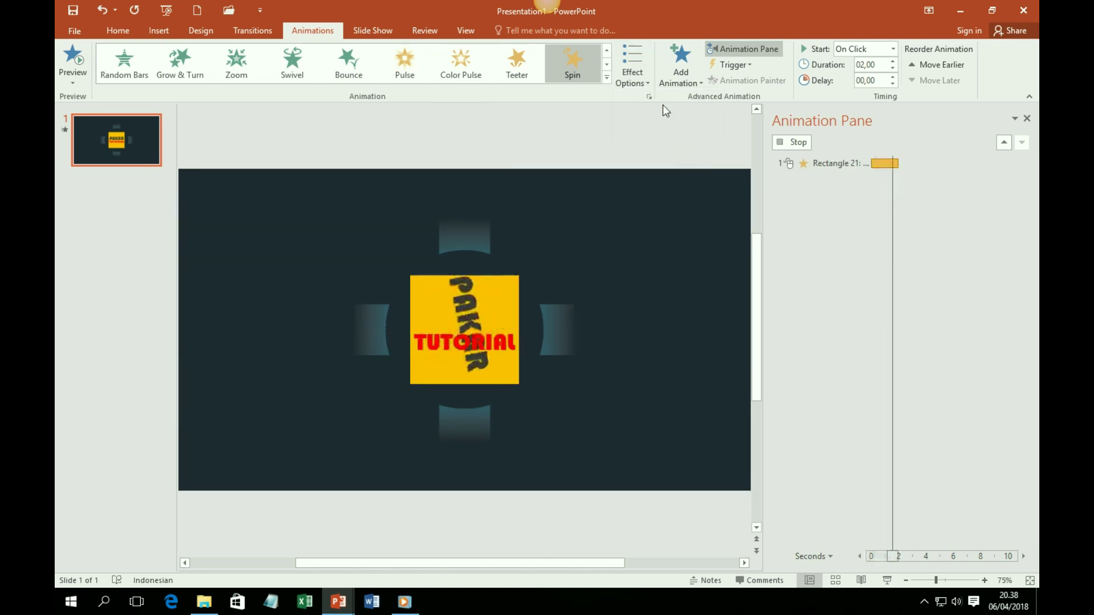
left_click(633, 74)
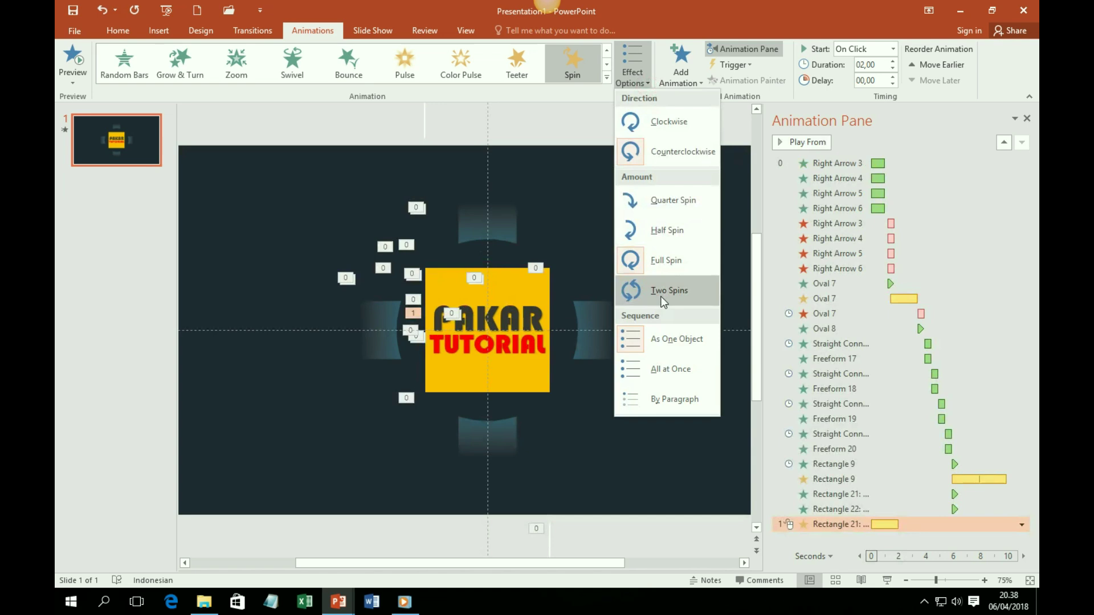
left_click(669, 297)
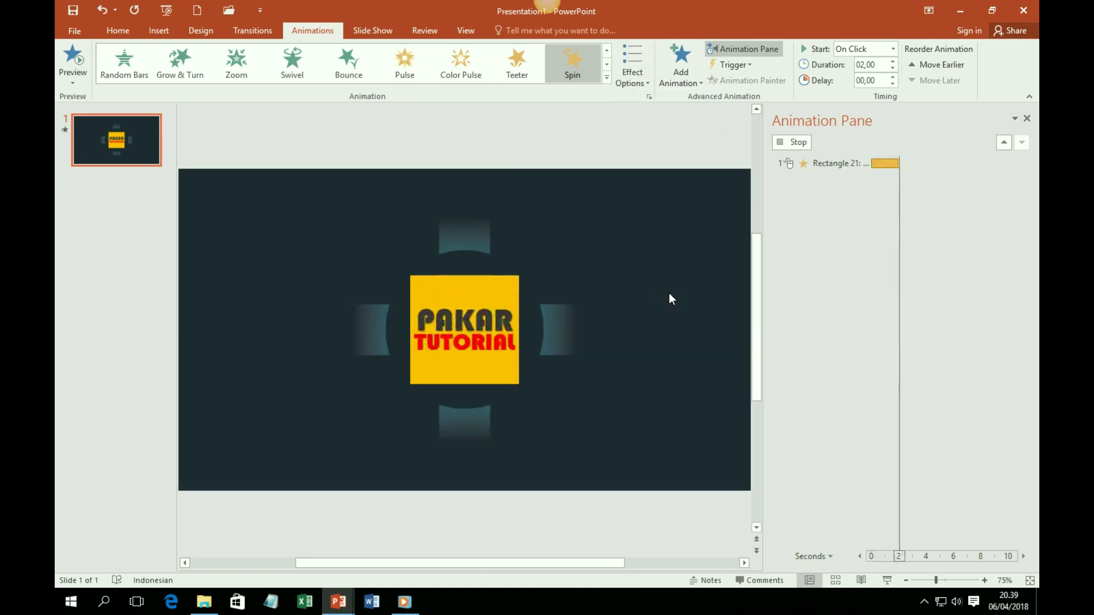
Add a Spin emphasis effect to the TUTORIAL text and set its amount to Two Spins.
left_click(503, 351)
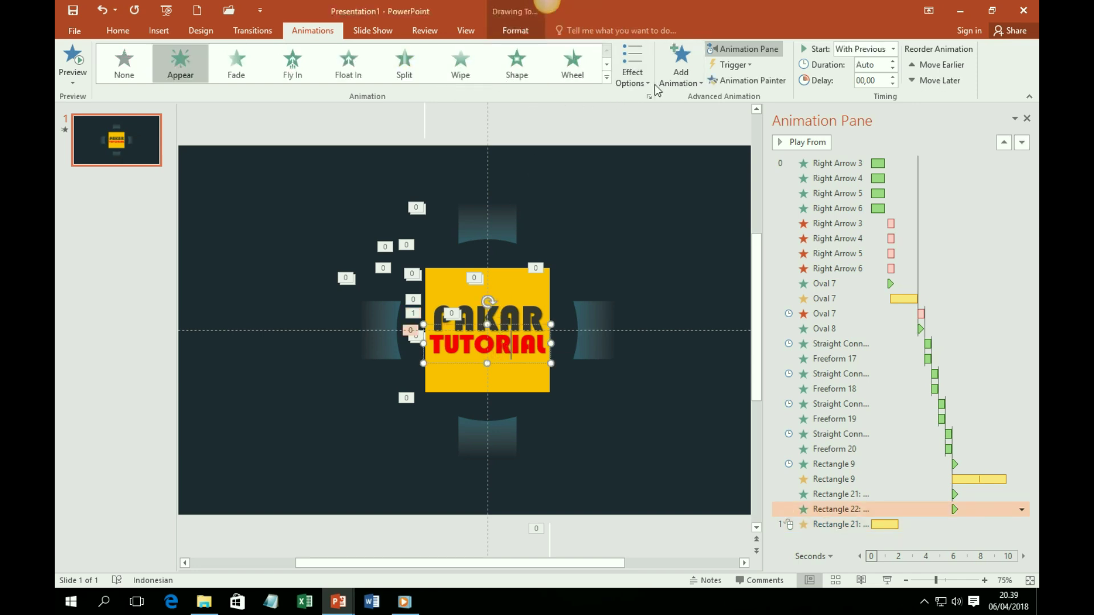
left_click(690, 81)
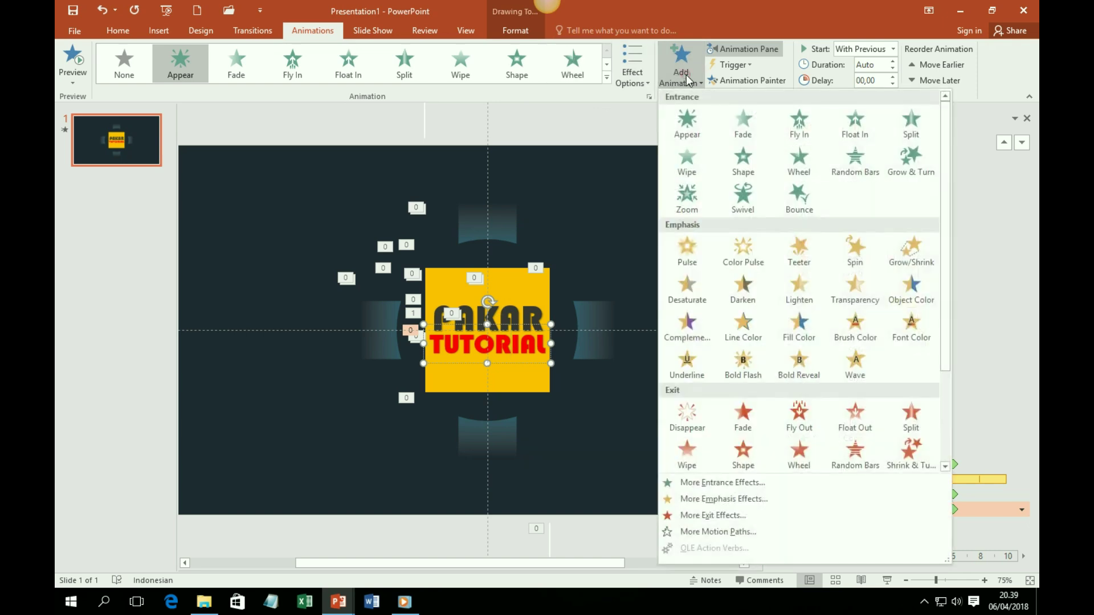
left_click(855, 255)
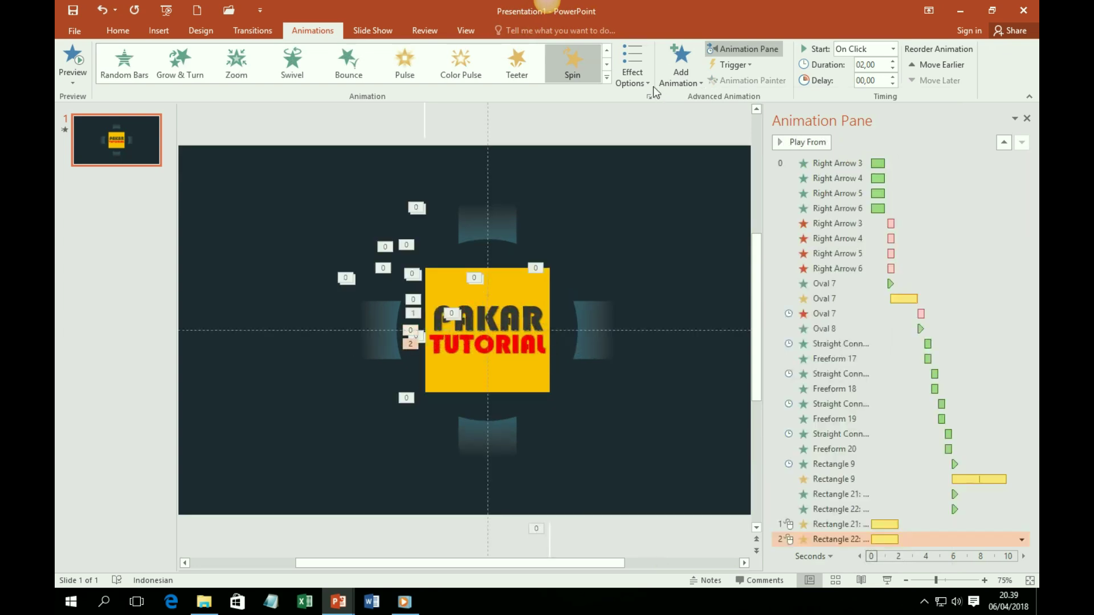
left_click(649, 83)
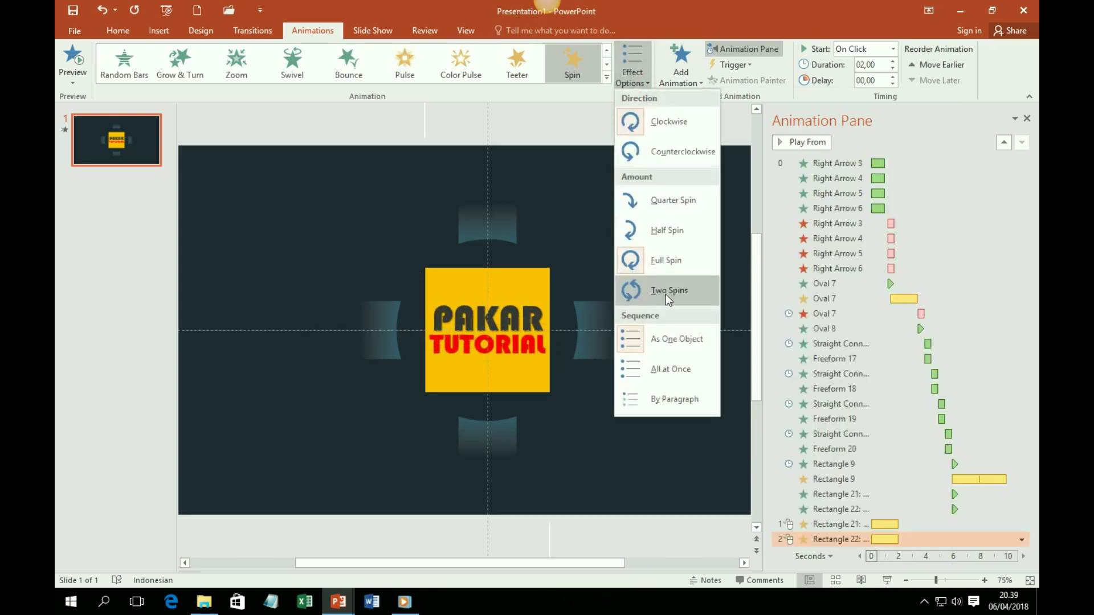
left_click(665, 294)
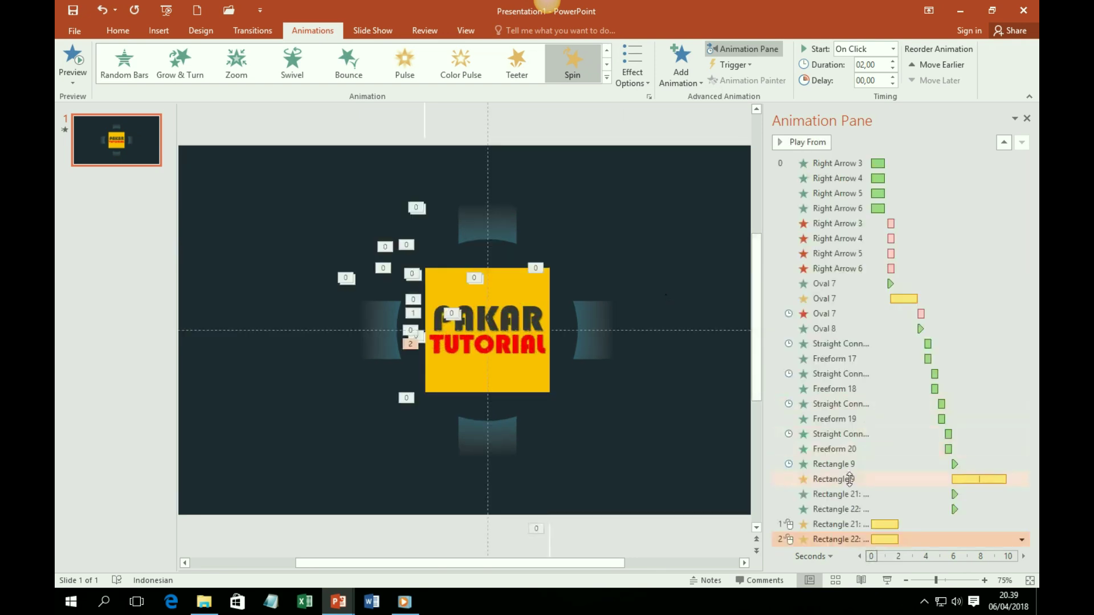
Move the PAKAR text's Spin animation directly after its Appear animation and set it to Start With Previous.
scroll(953, 525, "down", 2)
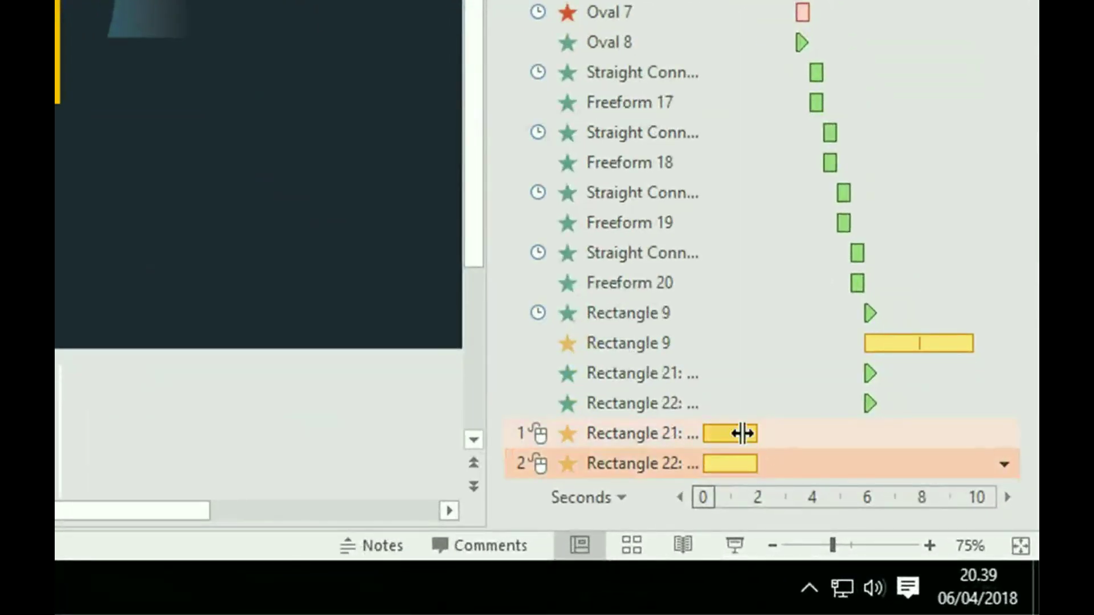
left_click(794, 432)
left_click_drag(794, 433, 795, 388)
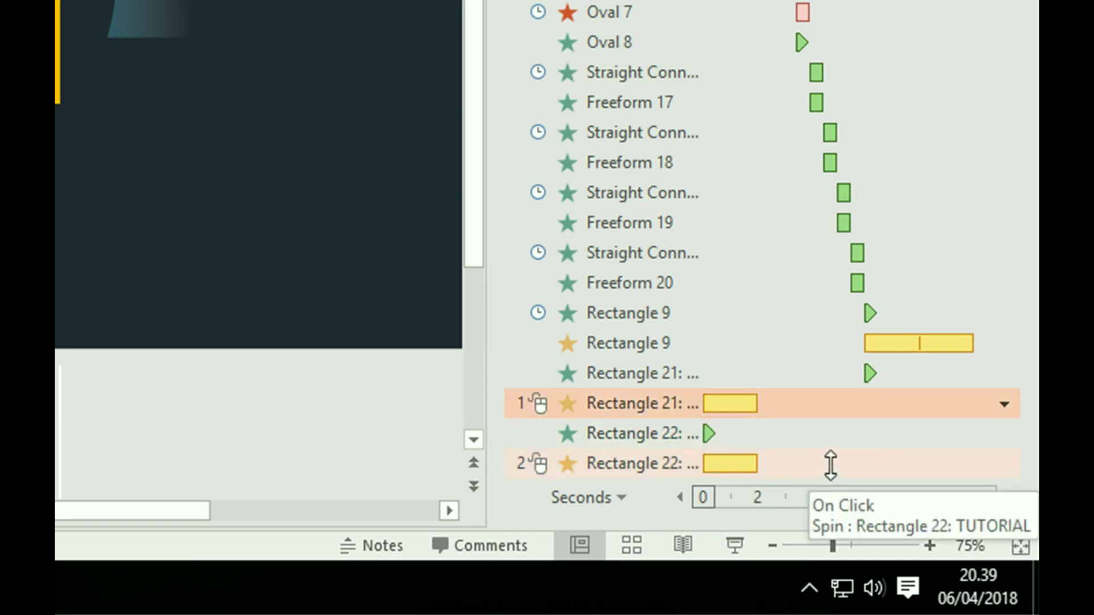
left_click(1003, 404)
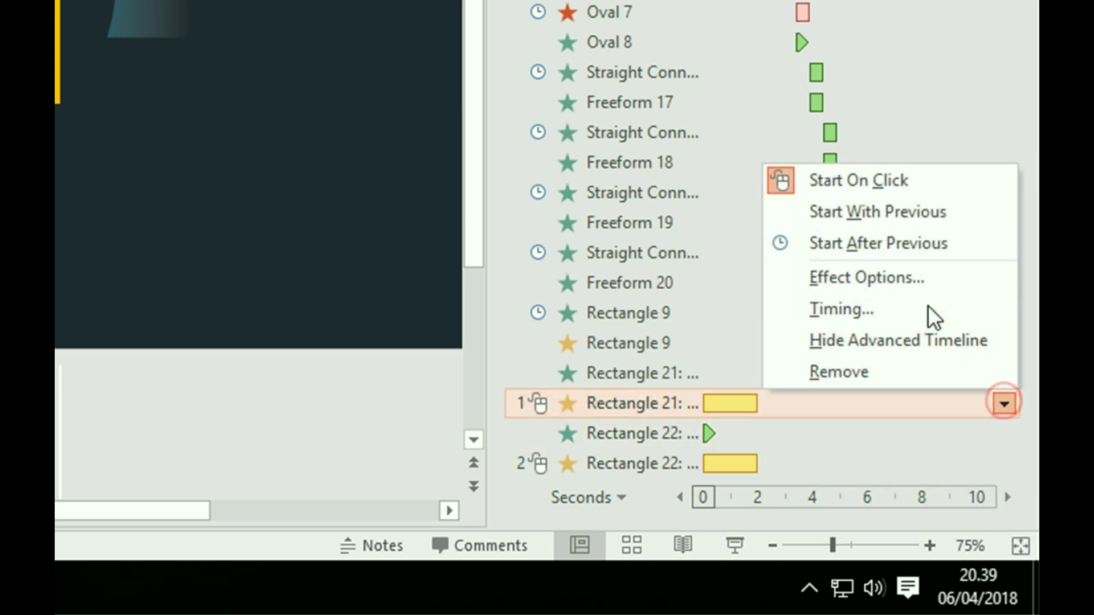
left_click(906, 211)
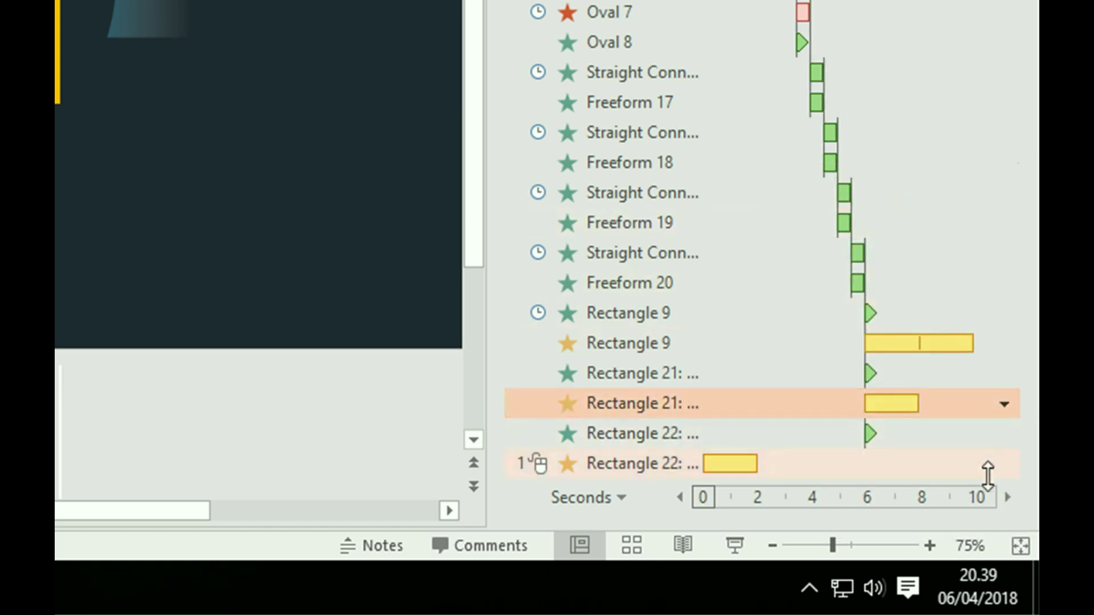
Set the TUTORIAL text's Spin animation to Start With Previous.
left_click(967, 469)
left_click(1003, 465)
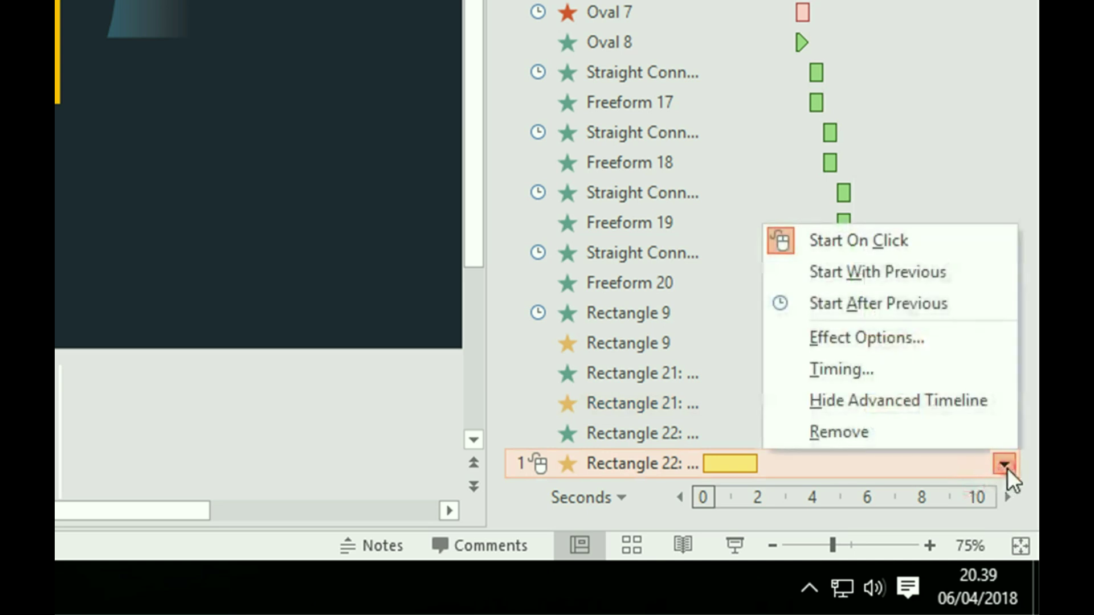
left_click(915, 272)
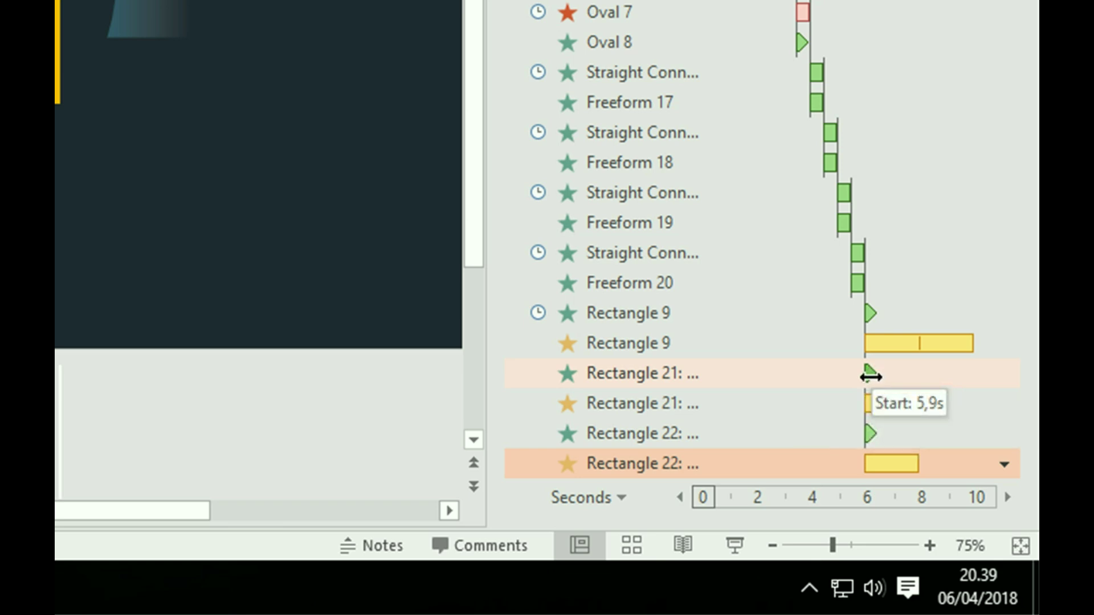
Delay the PAKAR text's Appear and Spin to about 9 seconds and the TUTORIAL text's to about 10.3 seconds, and preview the slide show.
left_click_drag(869, 376, 955, 368)
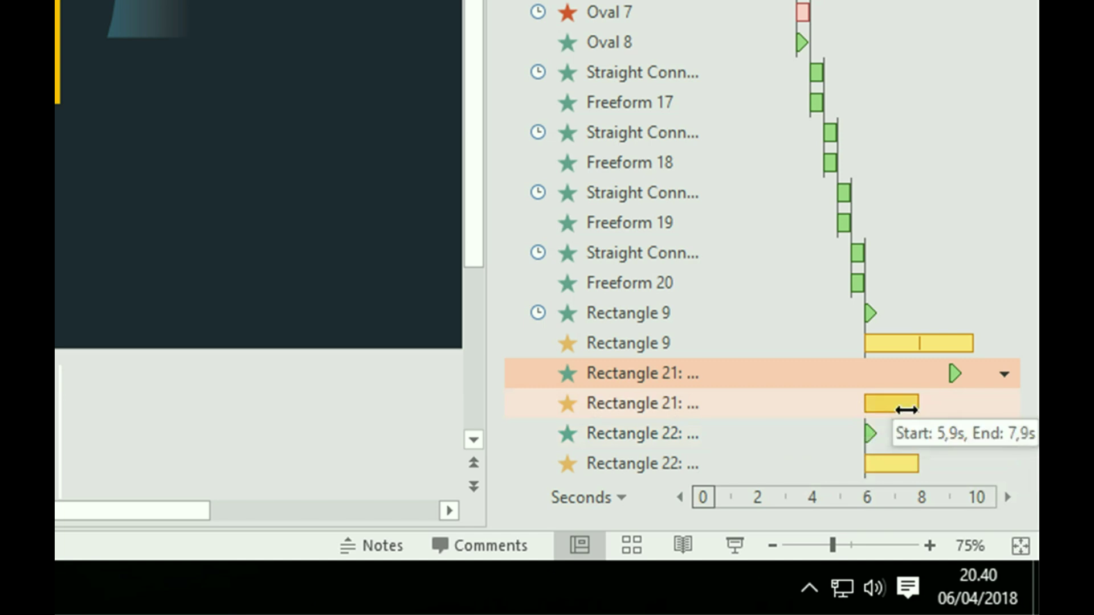
left_click_drag(892, 403, 855, 403)
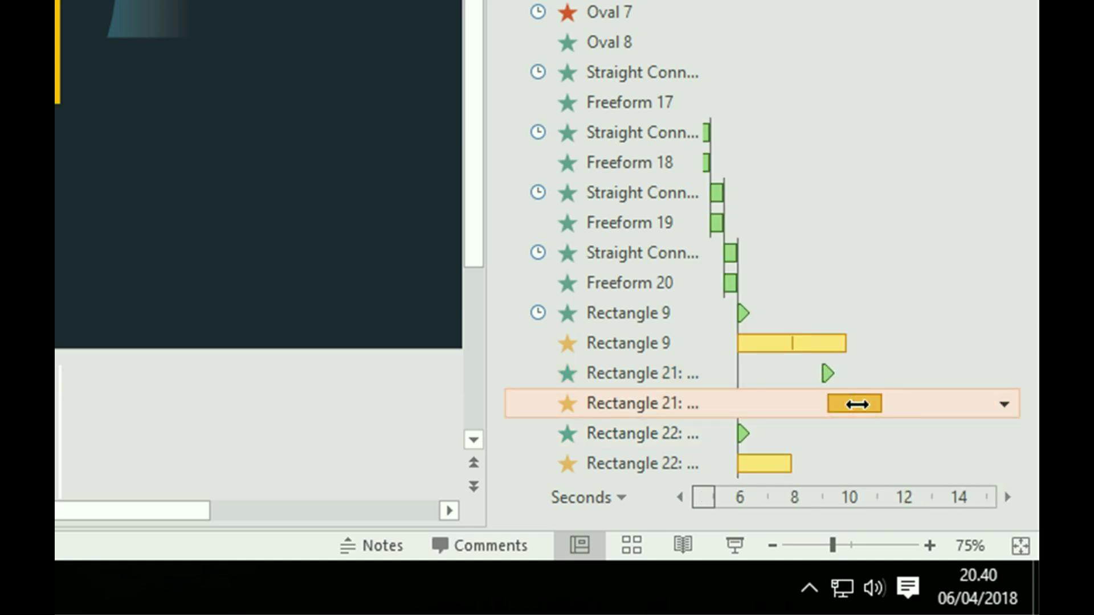
left_click_drag(740, 434, 862, 433)
left_click_drag(766, 468, 880, 466)
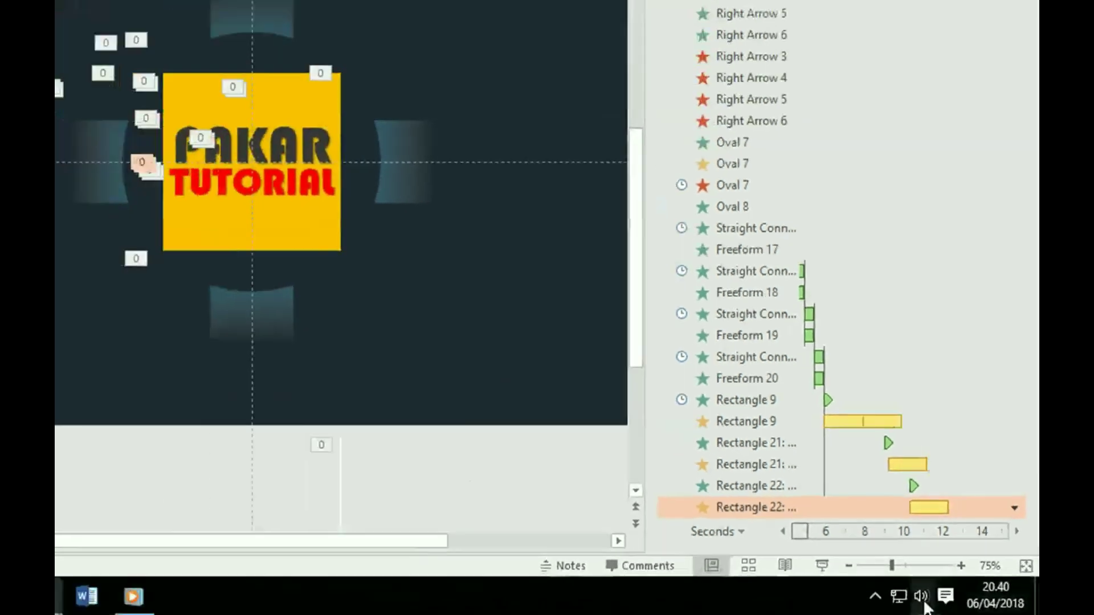
key("shift+F5")
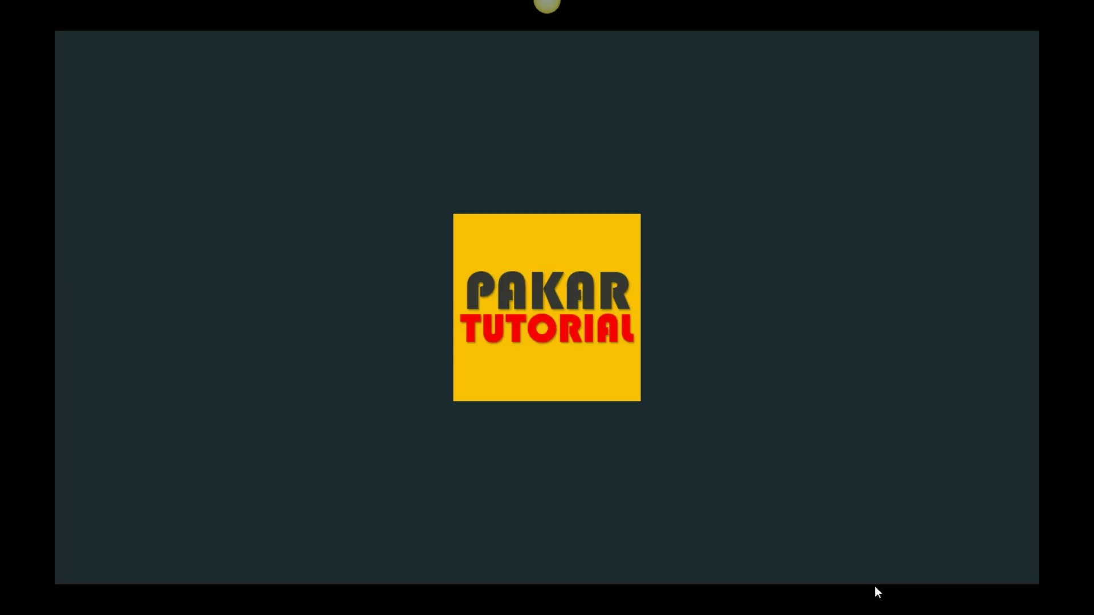
key("Escape")
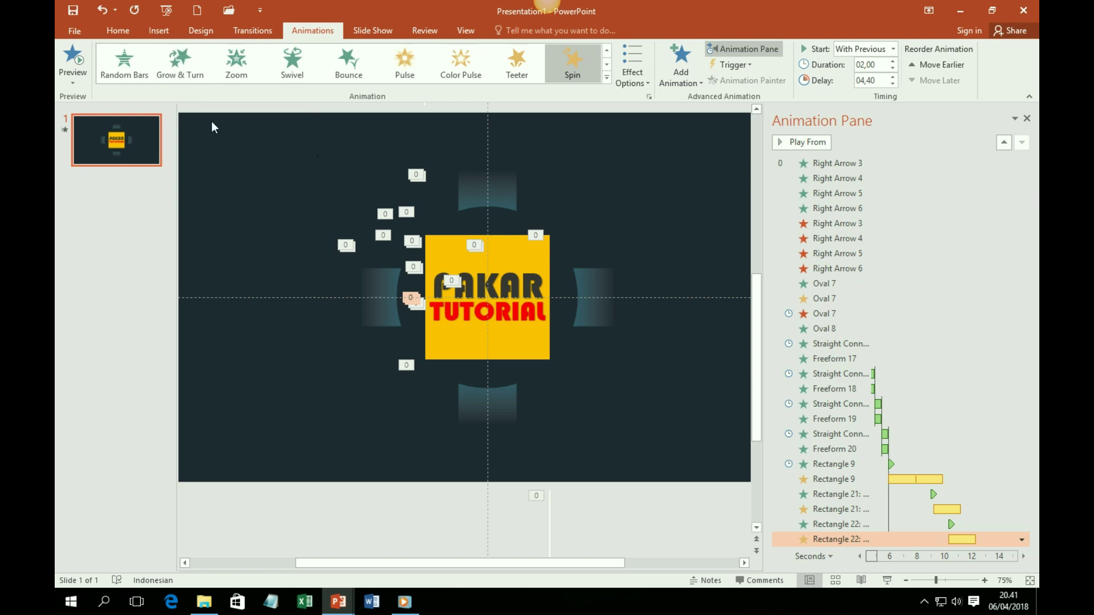
Draw a square about 5.22 cm wide in the upper-right quadrant of the guides' crossing and fill it with the darkest blue-gray theme color.
left_click(158, 30)
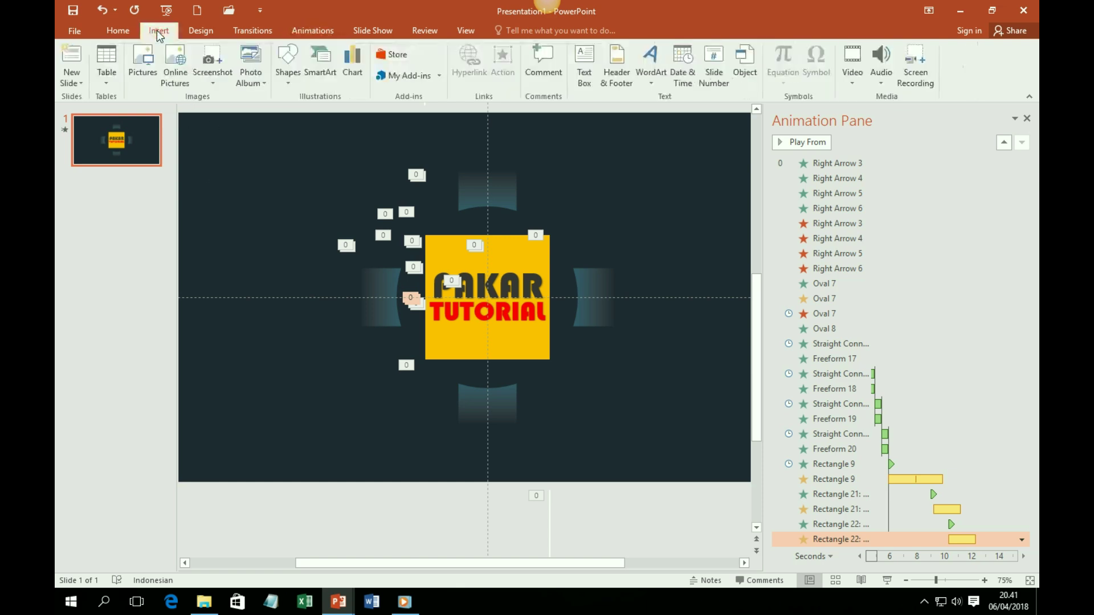
left_click(289, 80)
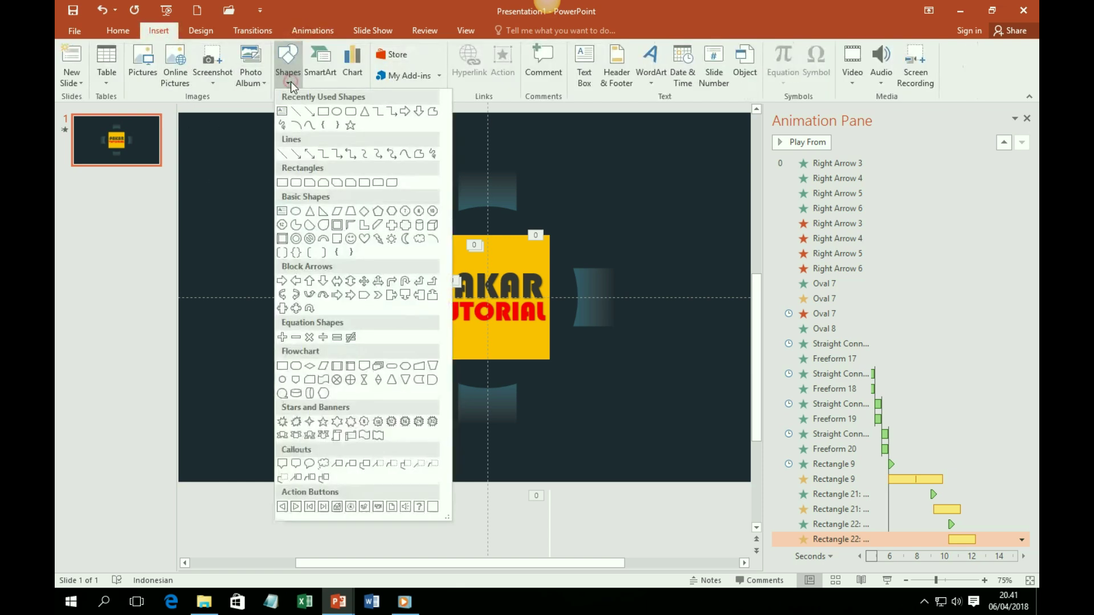
left_click(324, 114)
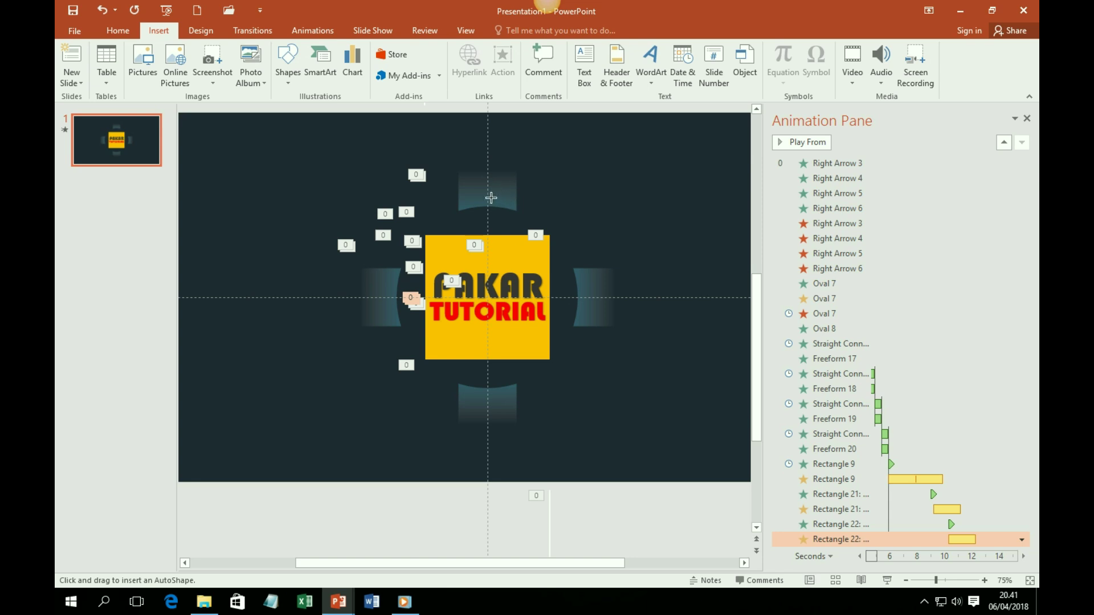
mouse_move(489, 196)
left_mouse_down()
mouse_move(595, 268)
mouse_move(589, 298)
left_mouse_up()
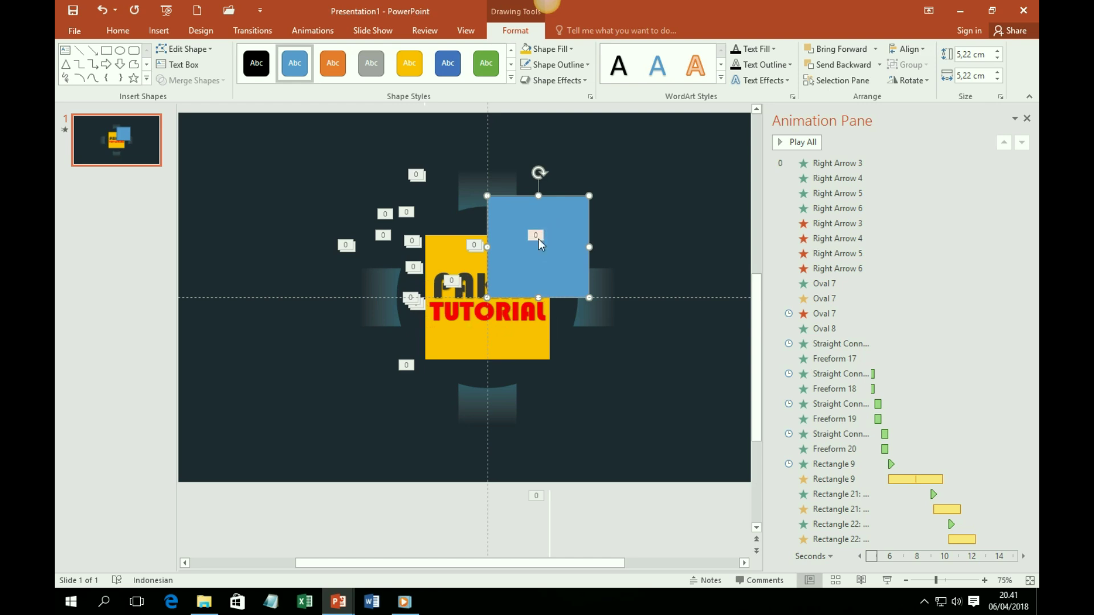
scroll(539, 238, "up", 5)
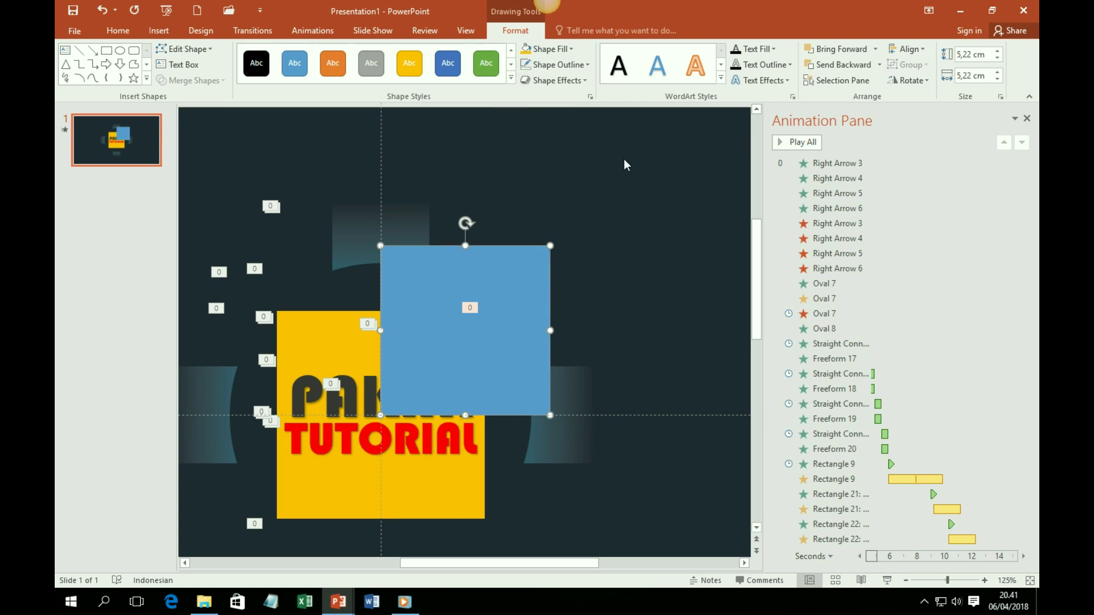
left_click(549, 49)
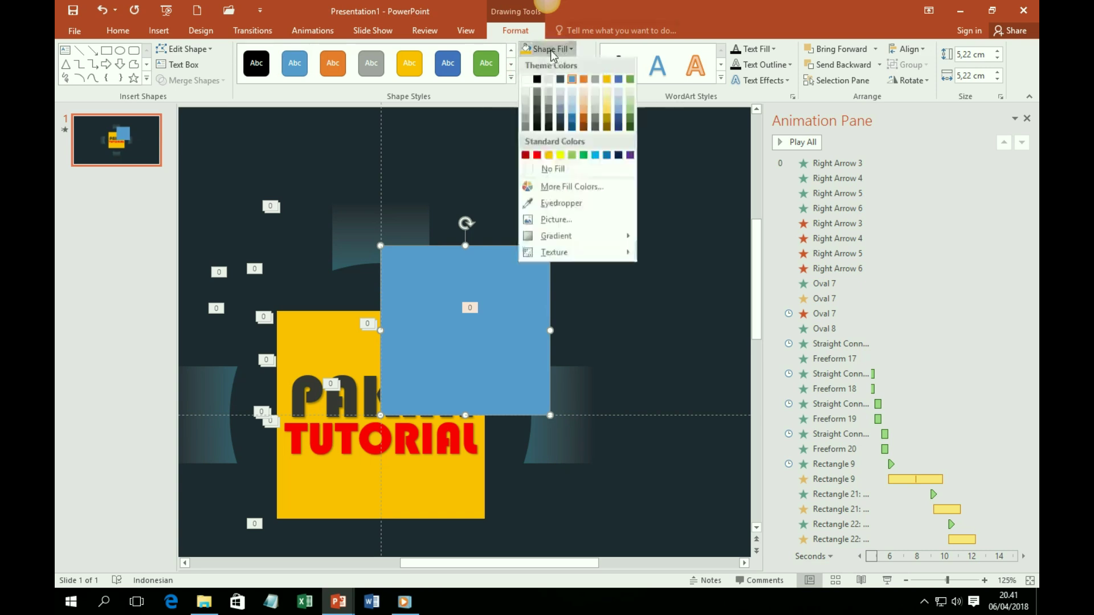
left_click(560, 128)
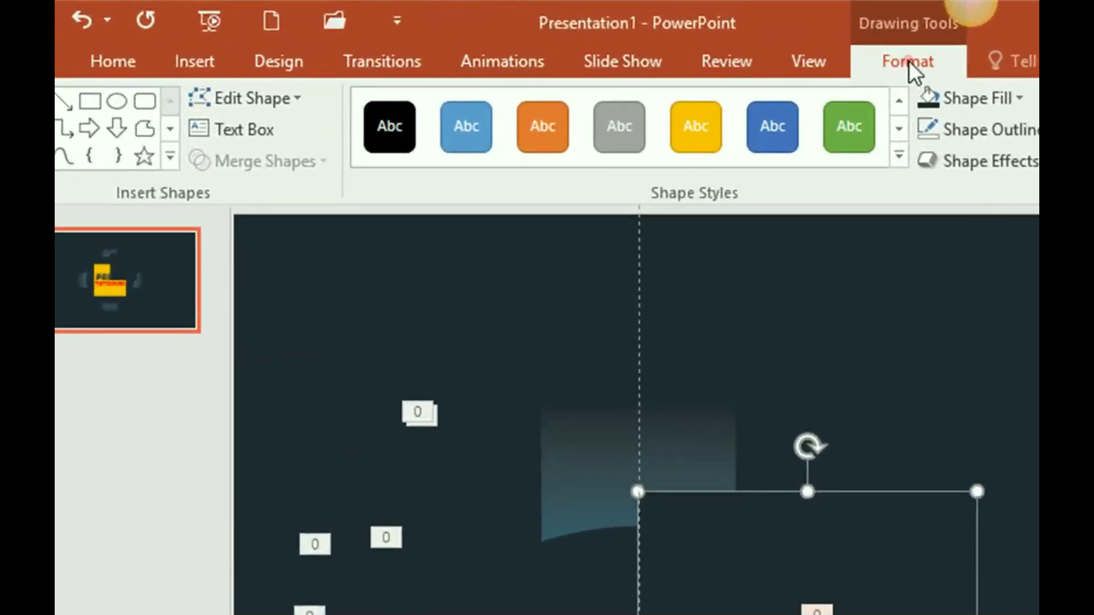
Edit the dark square's points, moving its lower-left corner point slightly inward, away from the guides' crossing.
left_click(252, 97)
left_click(269, 173)
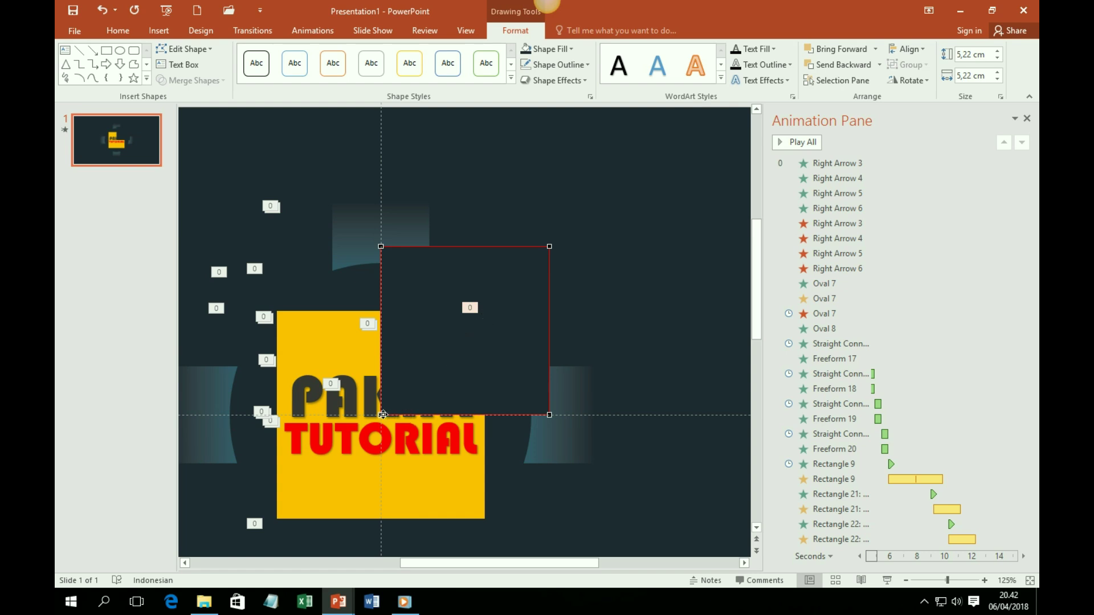
left_click_drag(381, 415, 397, 399)
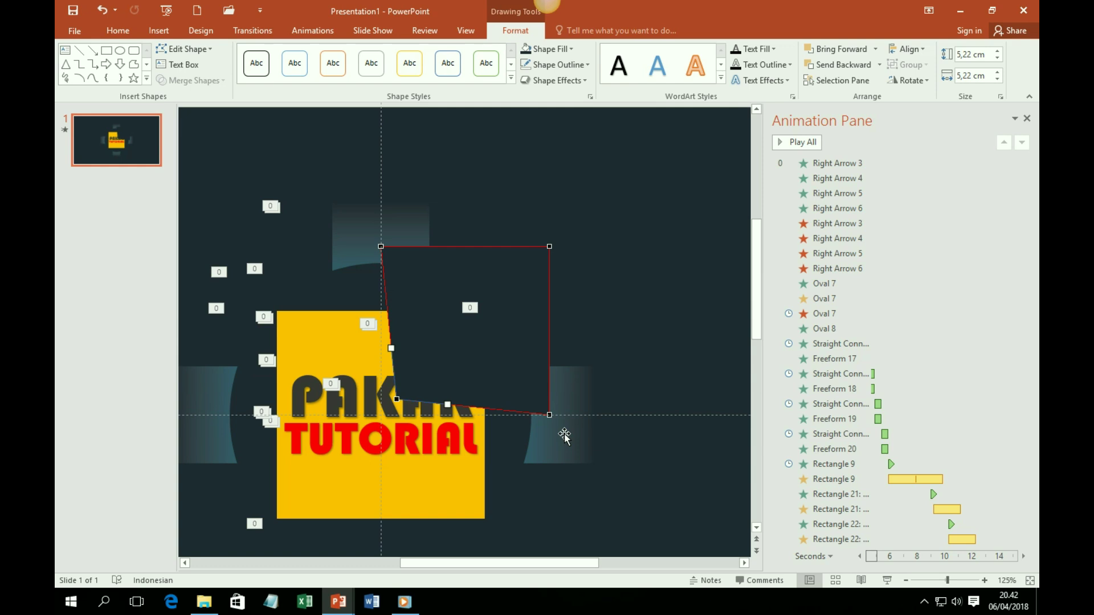
left_click(614, 316)
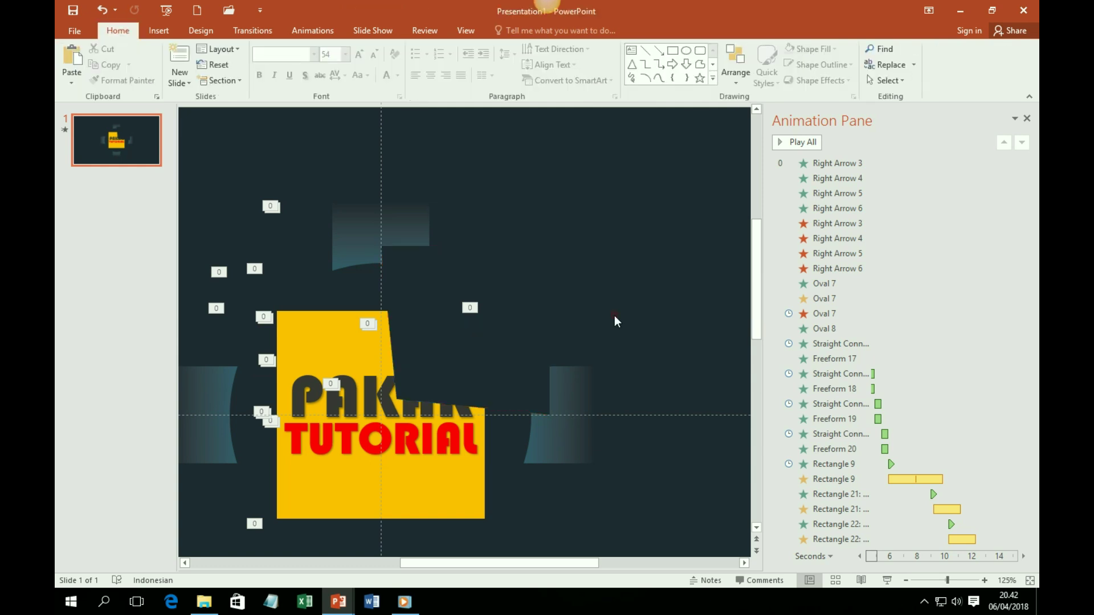
Copy the edited dark shape into the other three quadrants around the guides' crossing.
left_click(478, 365)
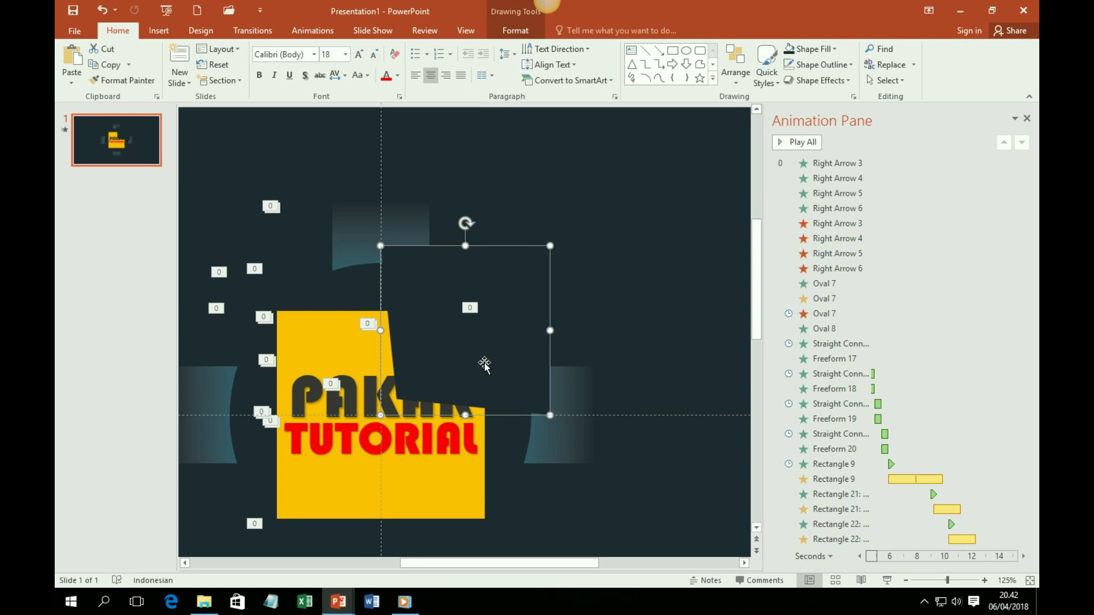
left_click_drag(485, 365, 484, 529)
left_click_drag(463, 470, 295, 305)
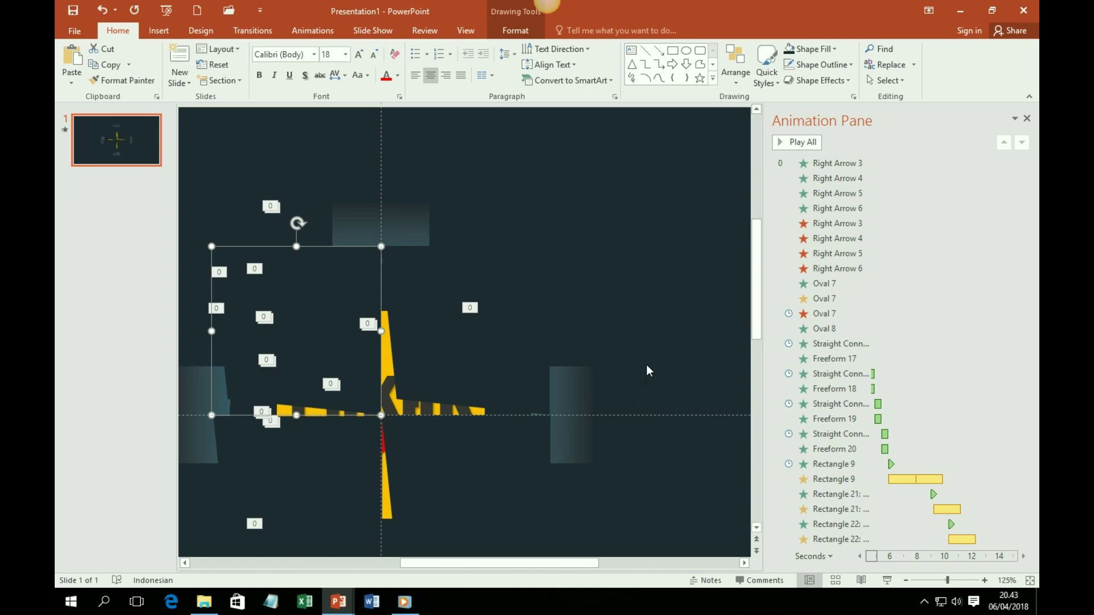
Rotate the lower-right copy 90° right, the lower-left copy 180° and the upper-left copy 90° left so their indented corners face the center.
scroll(646, 365, "down", 3)
scroll(646, 365, "down", 2)
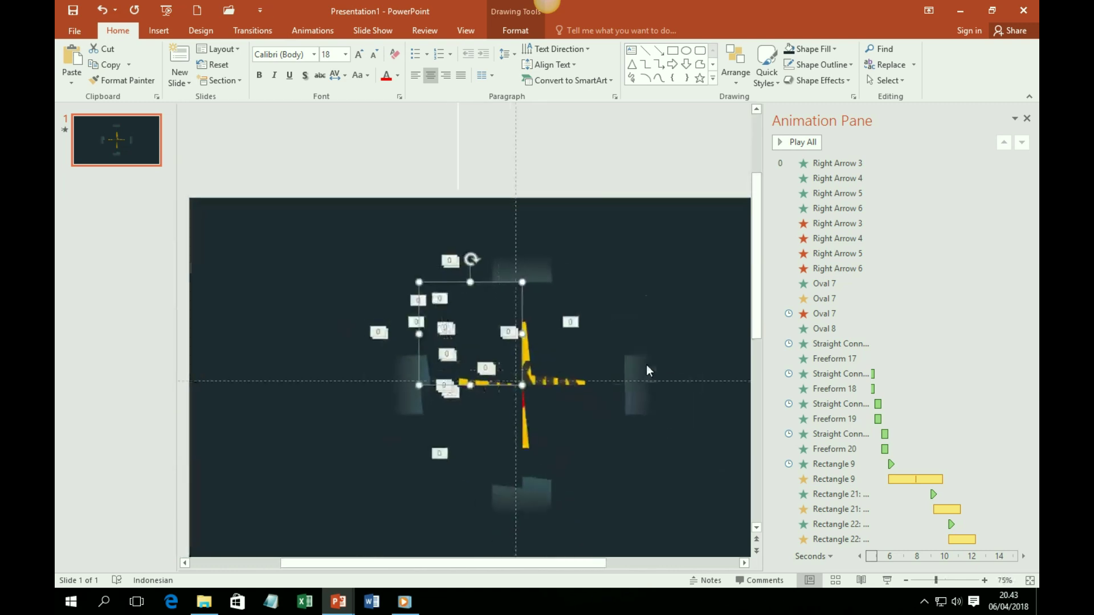
left_click(561, 440)
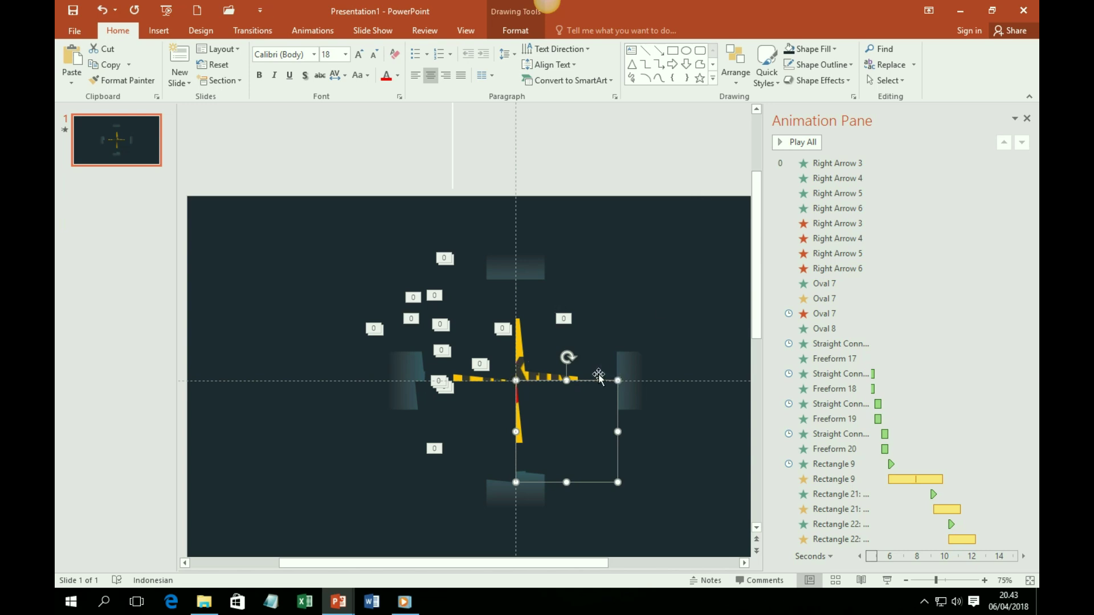
left_click_drag(568, 358, 620, 434)
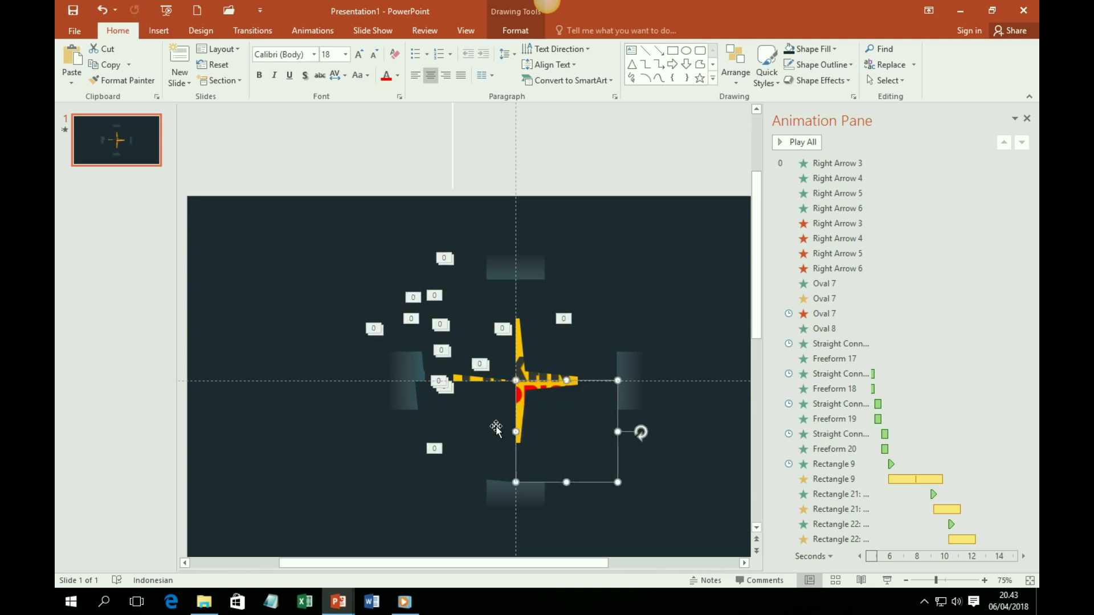
left_click_drag(516, 432, 478, 428)
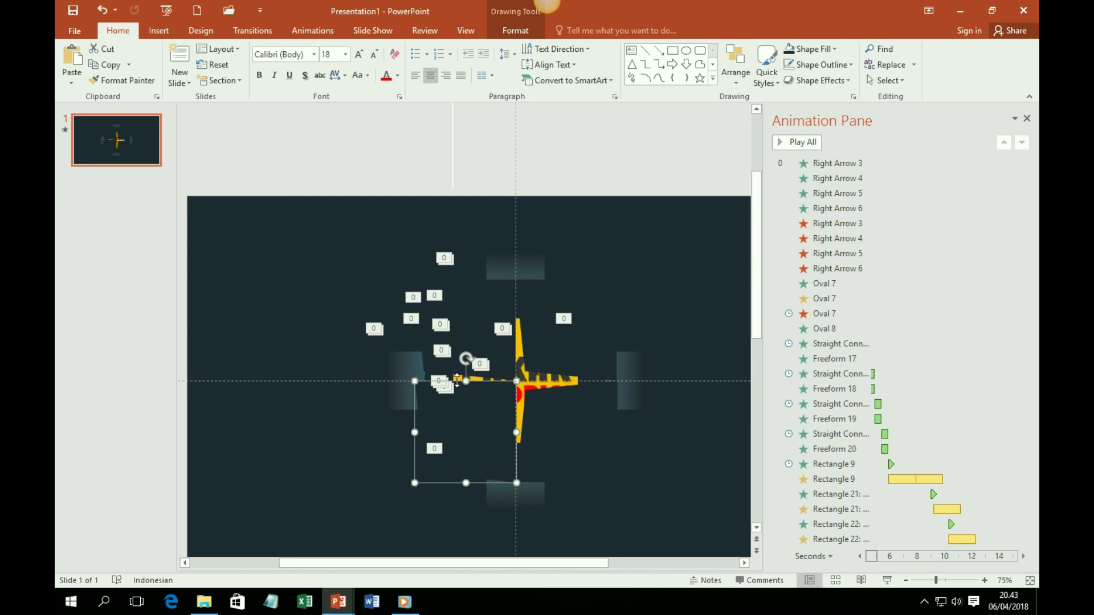
left_click(469, 436)
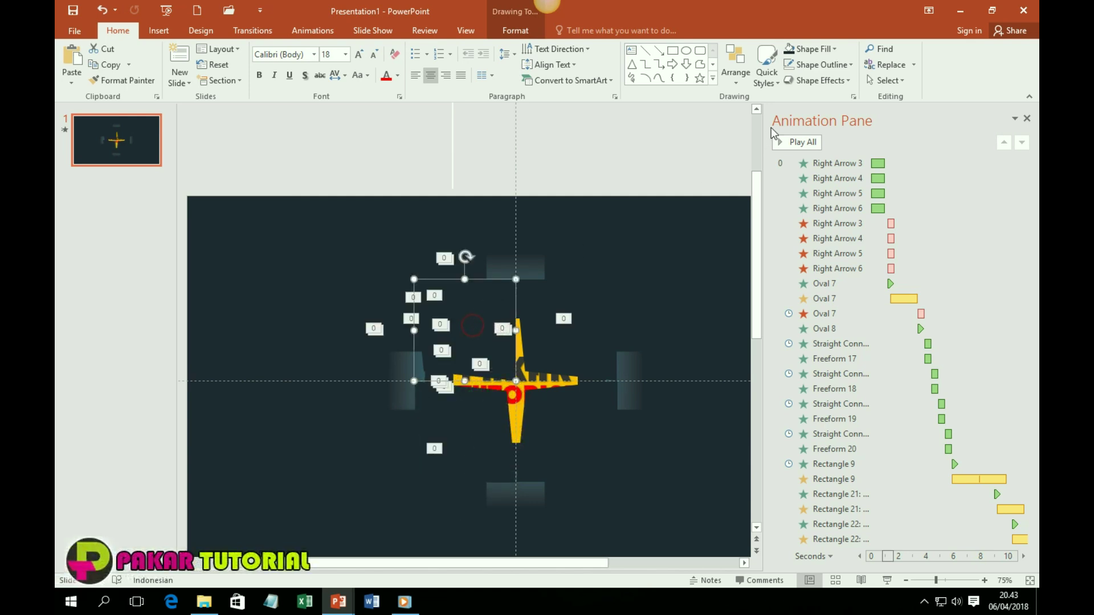
left_click(515, 32)
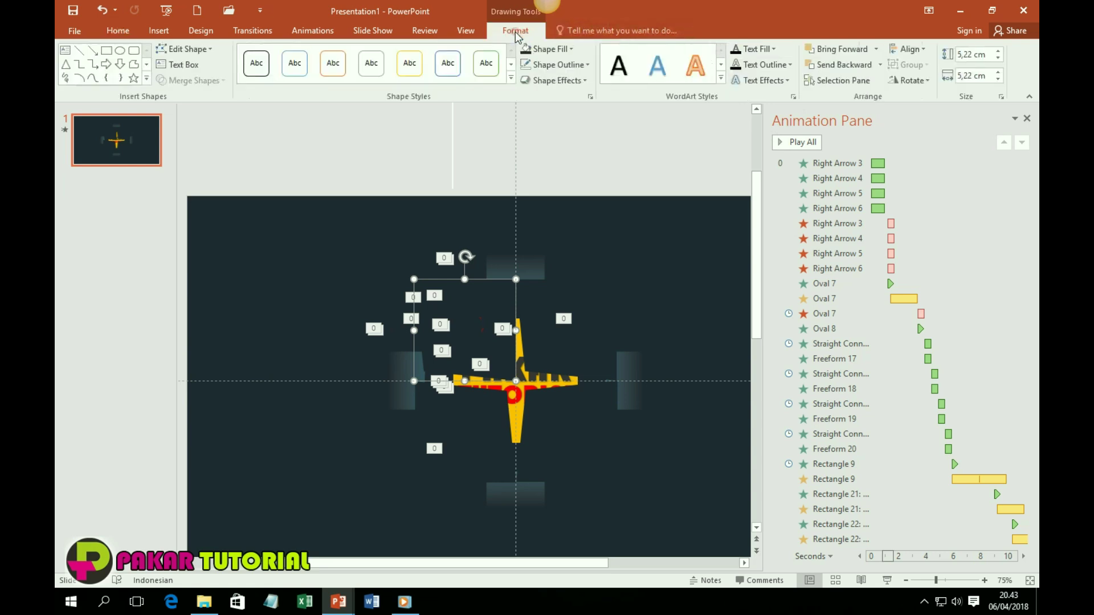
left_click(912, 81)
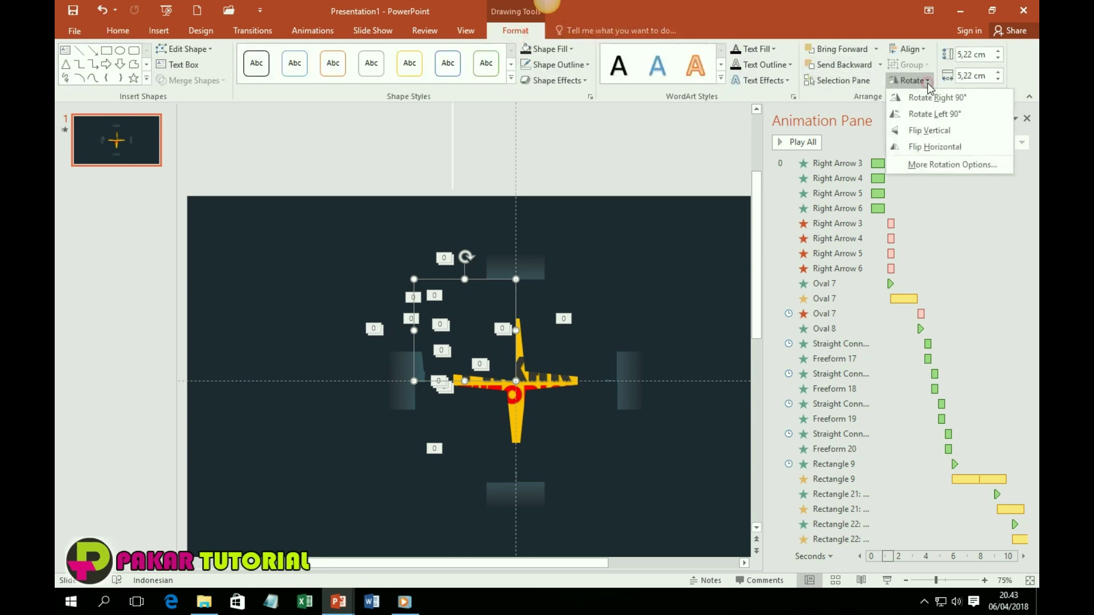
left_click(934, 114)
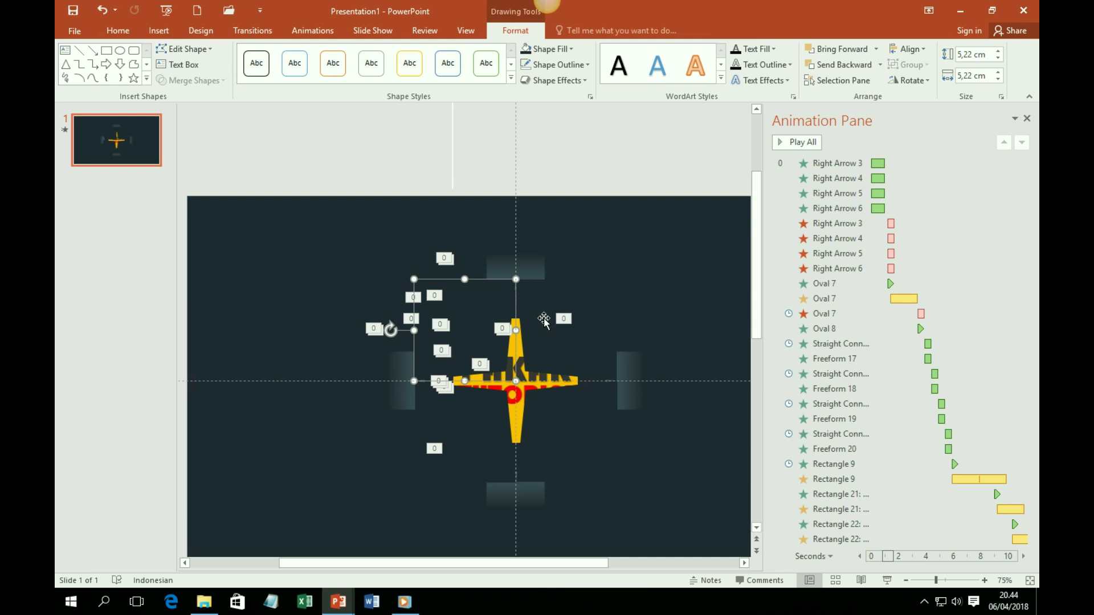
Fill all four quadrant shapes with the standard light blue color.
left_click(559, 336, "shift")
left_click(576, 435, "shift")
left_click(462, 427, "shift")
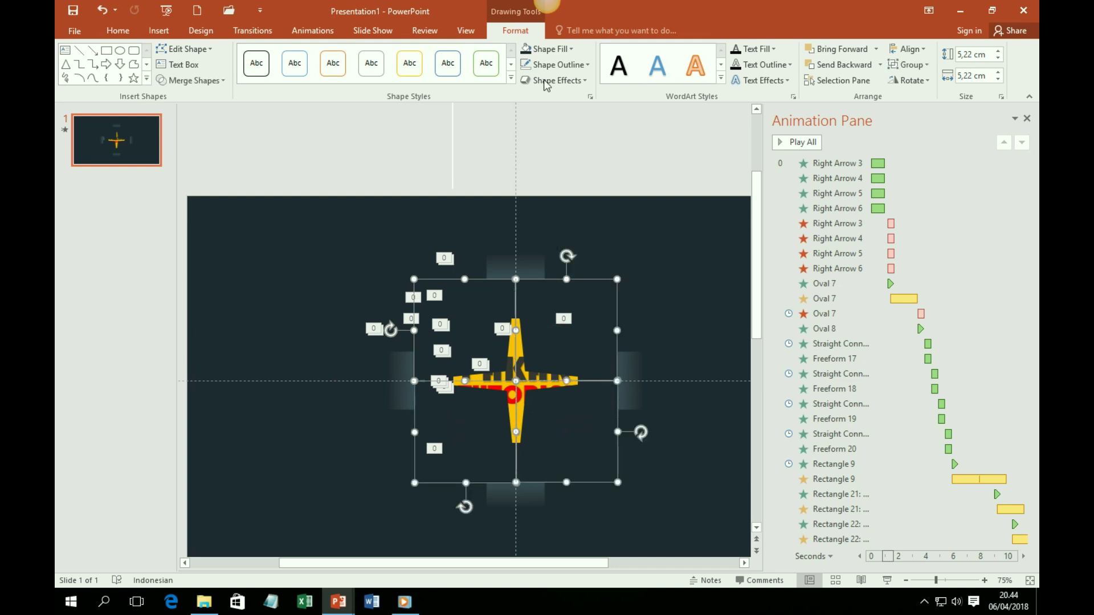
left_click(571, 49)
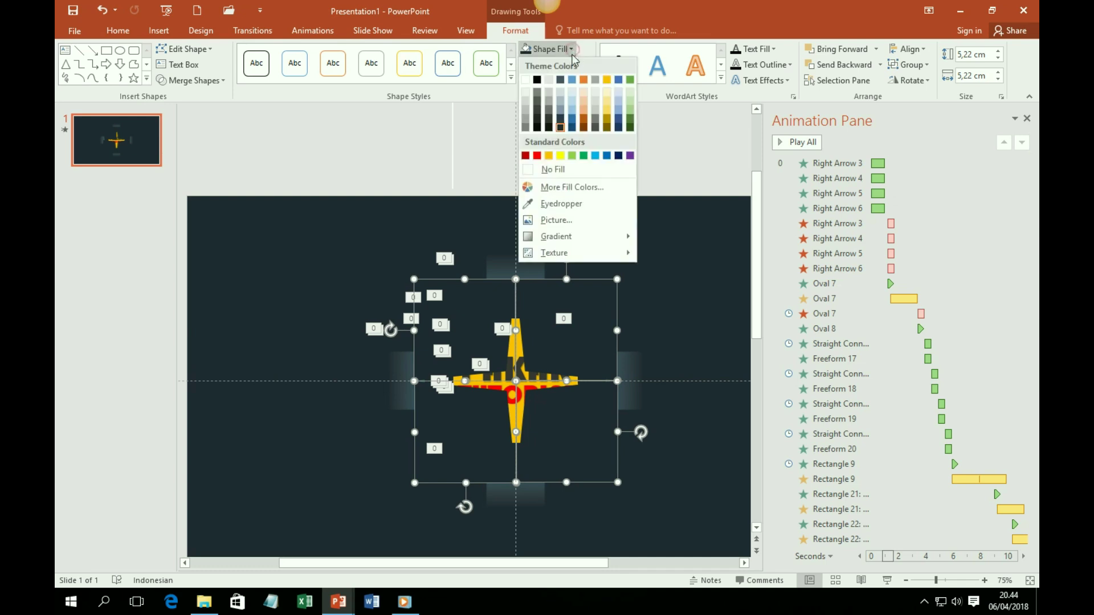
left_click(595, 156)
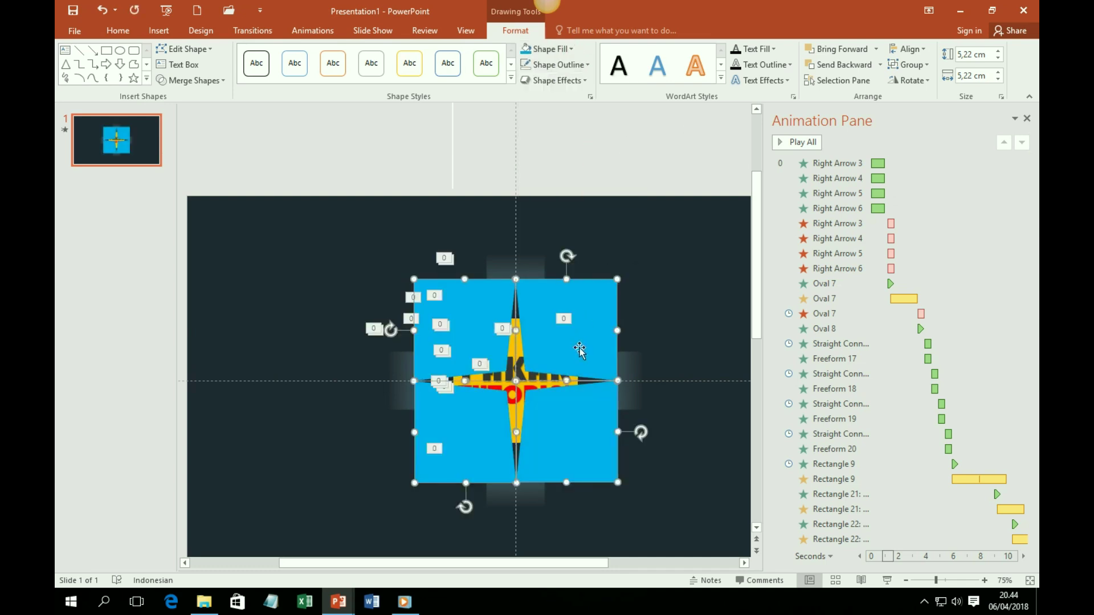
left_click(670, 270)
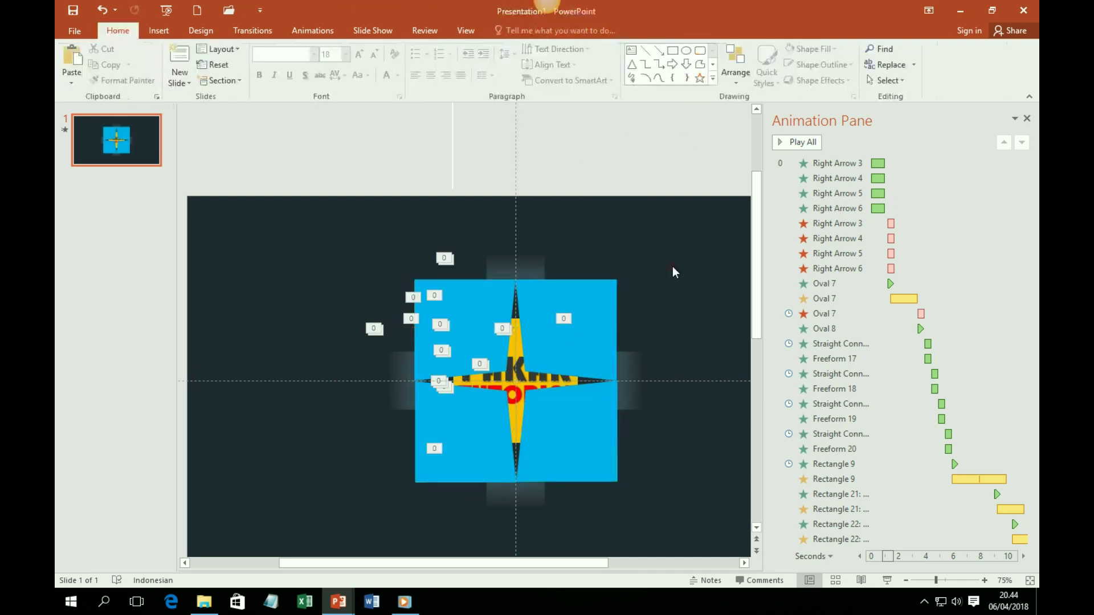
Nudge the upper-right light blue shape left and down so its indented corner reaches the guides' crossing.
left_click(572, 336)
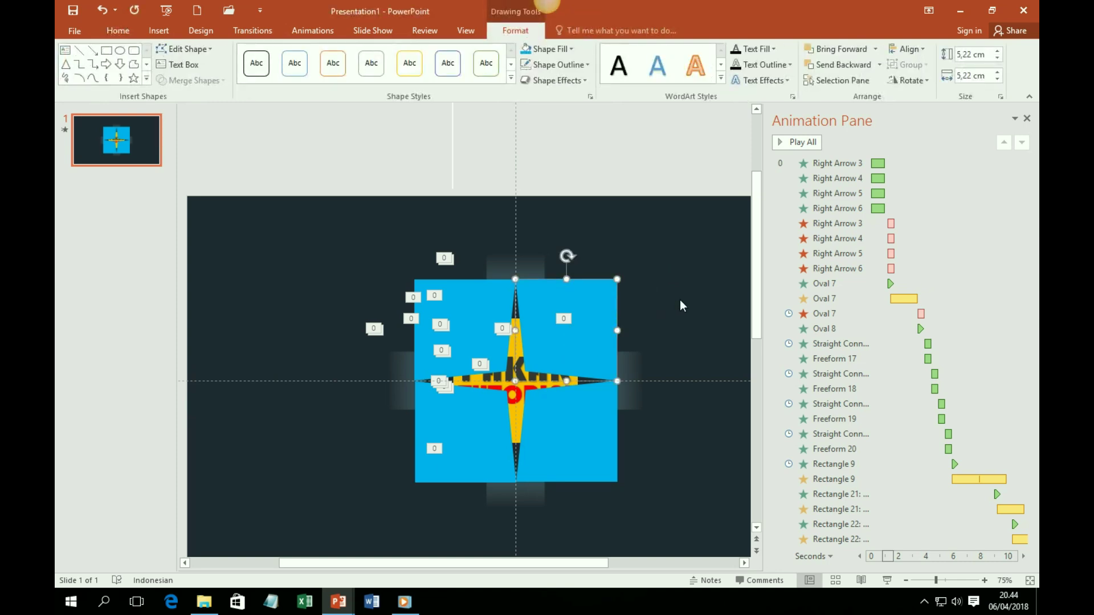
key("ctrl+Left")
key("ctrl+Left")
key("ctrl+Left")
key("ctrl+Left")
key("ctrl+Left")
key("ctrl+Left")
key("ctrl+Left")
key("ctrl+Left")
key("ctrl+Left")
key("ctrl+Left")
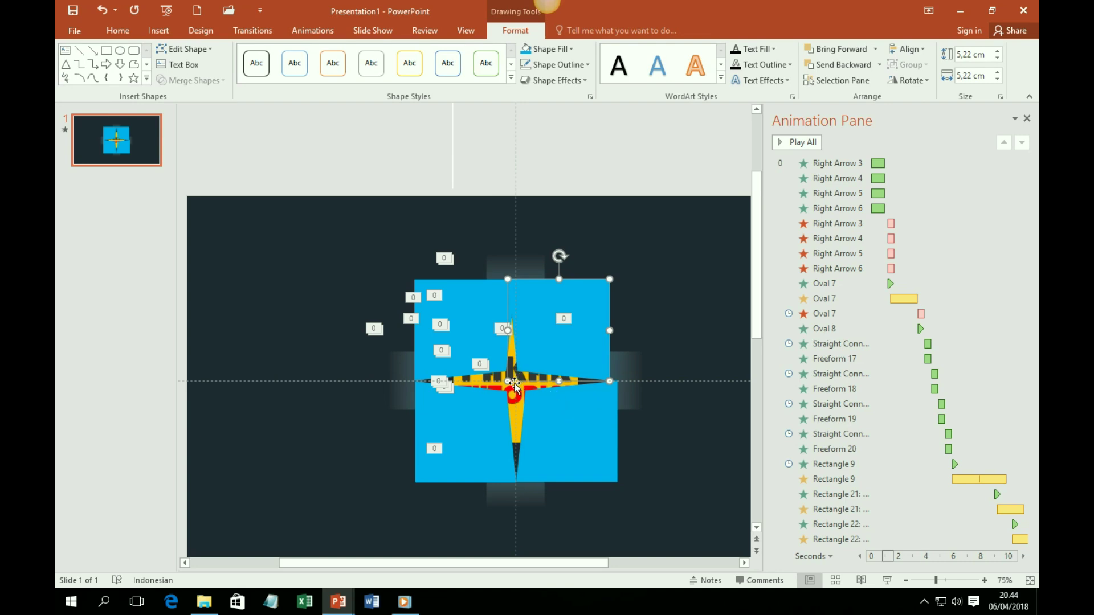
key("ctrl+Left")
key("ctrl+Left")
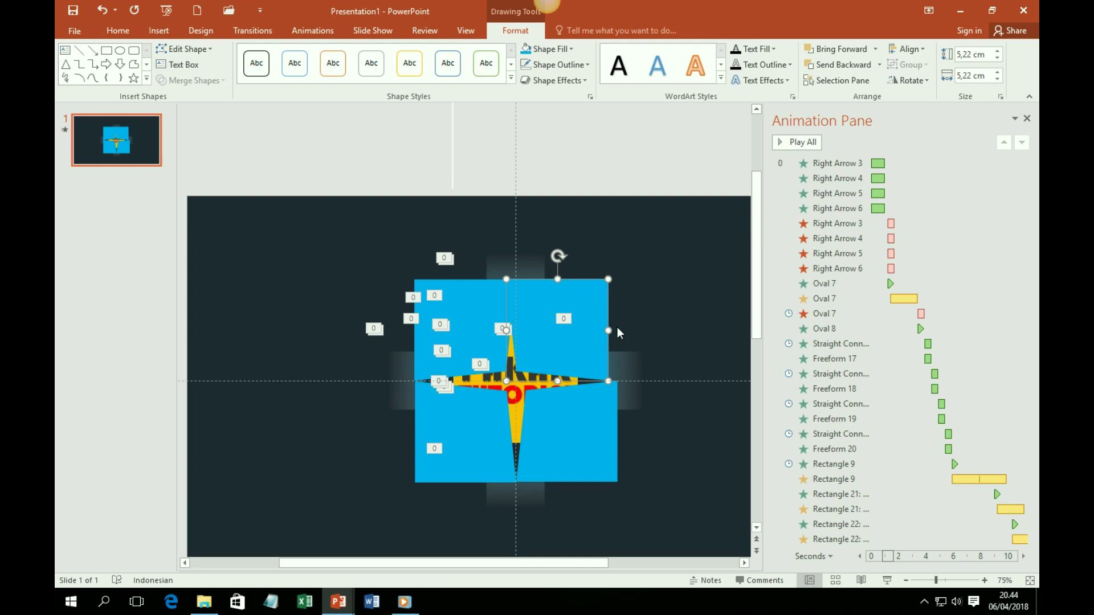
key("Down")
key("Down")
key("Down")
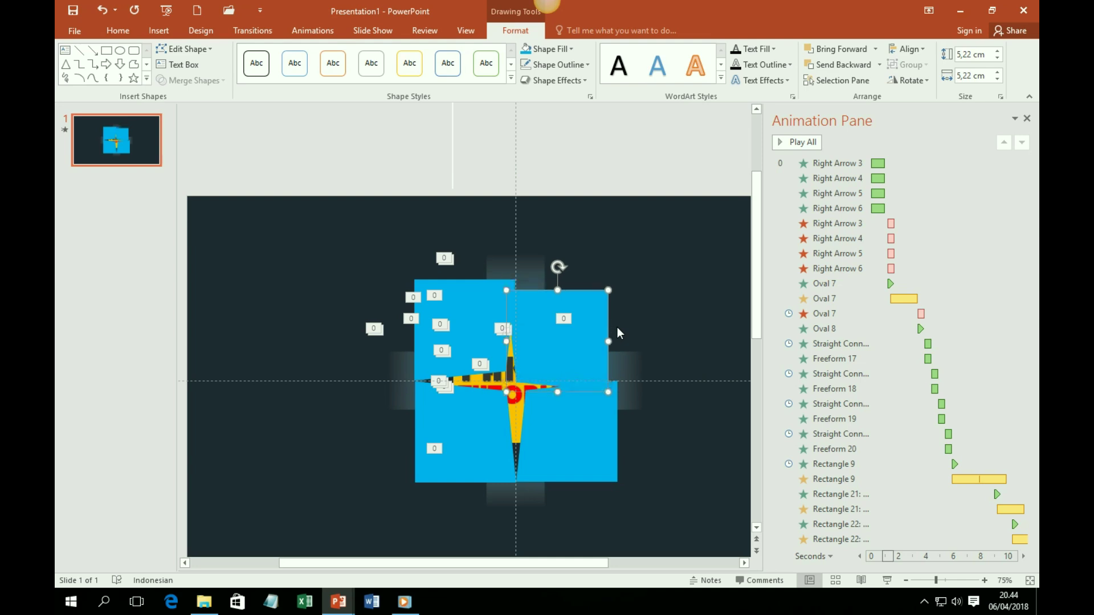
Nudge the upper-right blue shape up slightly and move the lower-right shape inward so its indented corner meets the guides' crossing.
key("ctrl+Up")
key("ctrl+Up")
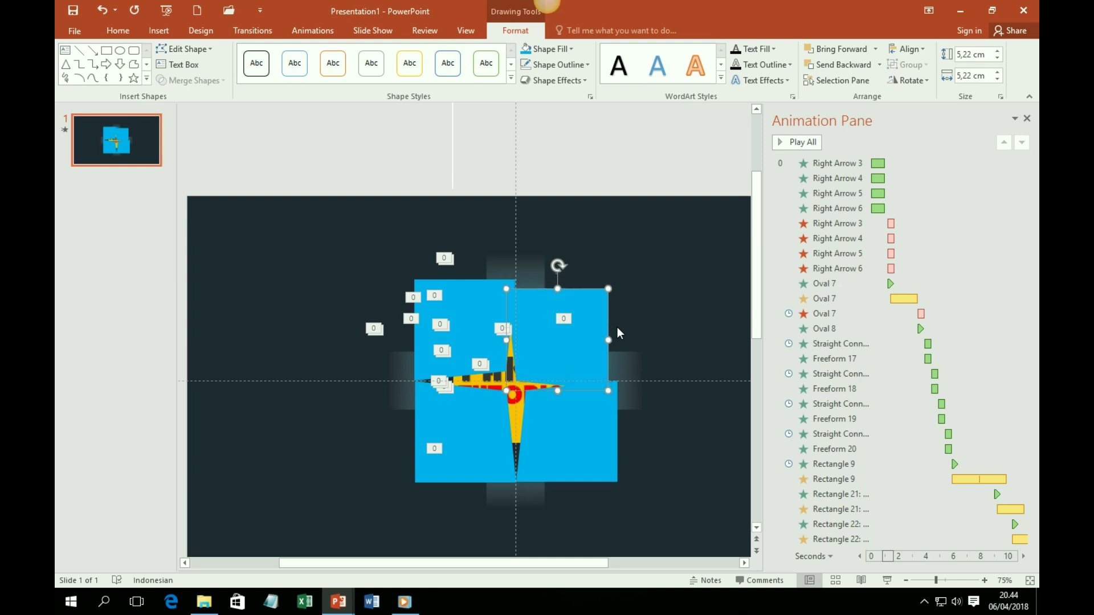
left_click(580, 423)
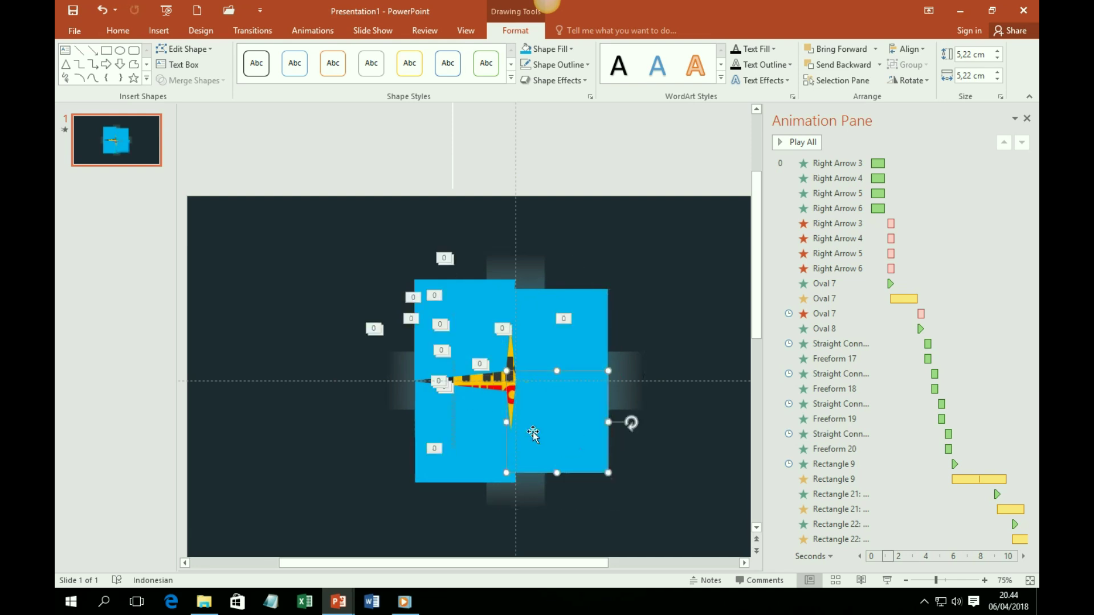
Nudge the lower-left and upper-left blue shapes inward until all four quadrants join into one square centered on the guides' crossing.
left_click(474, 411)
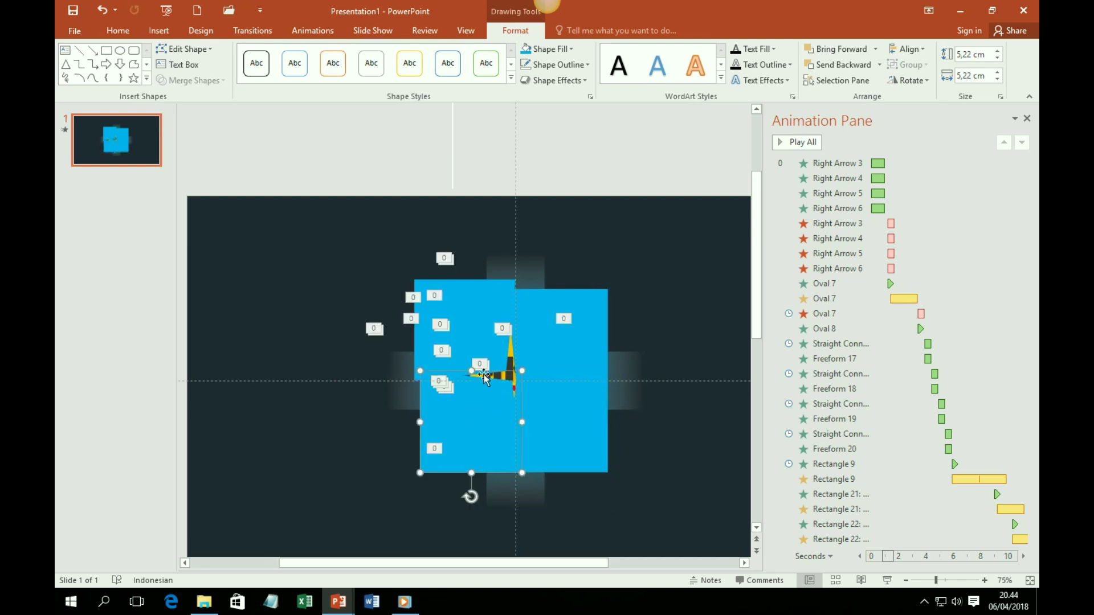
key("ctrl+Right")
key("ctrl+Right")
key("ctrl+Right")
key("ctrl+Right")
key("ctrl+Right")
key("ctrl+Right")
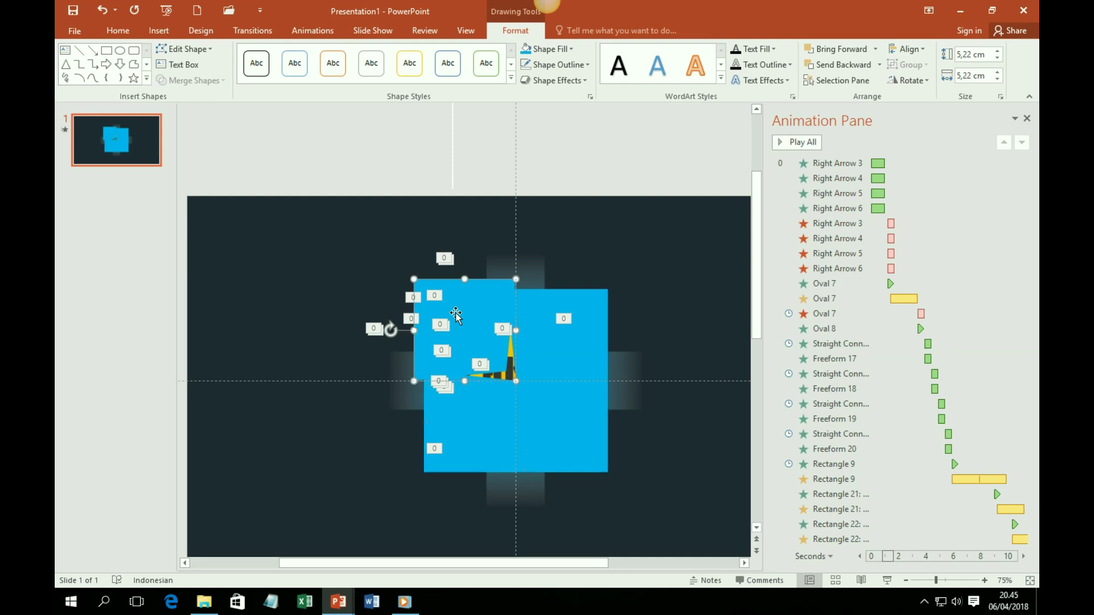
left_click(705, 305)
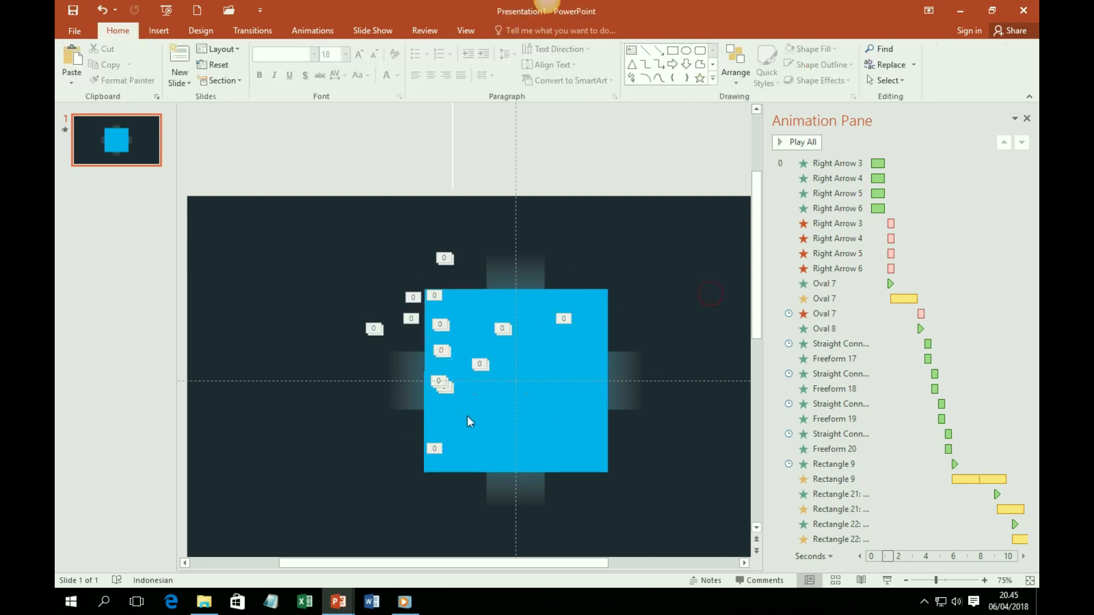
Fill all four quadrant shapes with the darkest blue-gray theme color so they blend into the slide background.
left_click(468, 330)
left_click(639, 311)
left_click(576, 459)
left_click(594, 314, "shift")
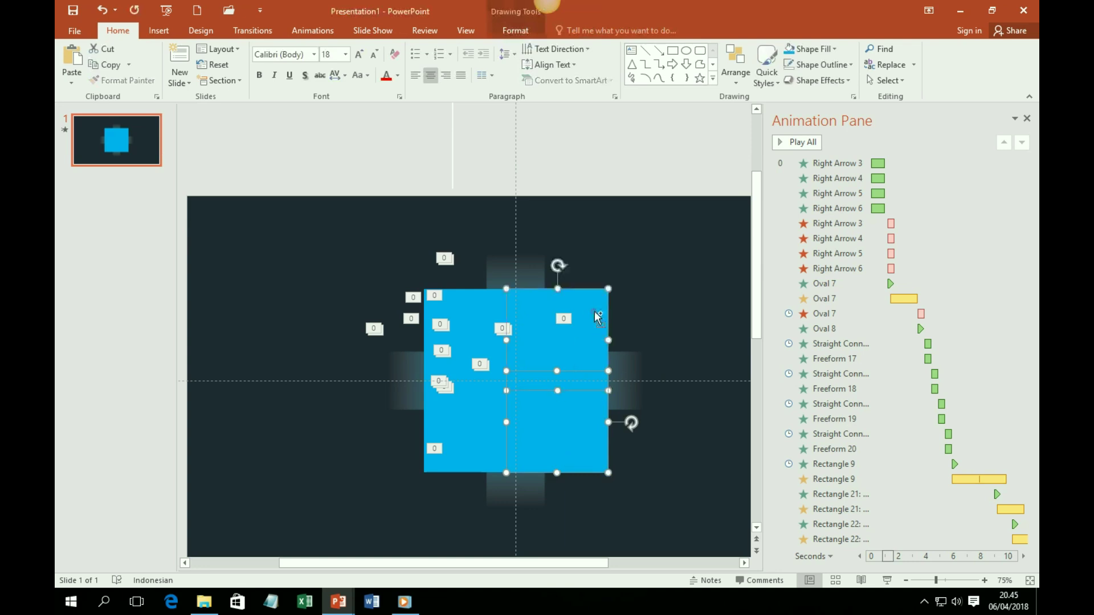
left_click(466, 315, "shift")
left_click(445, 439, "shift")
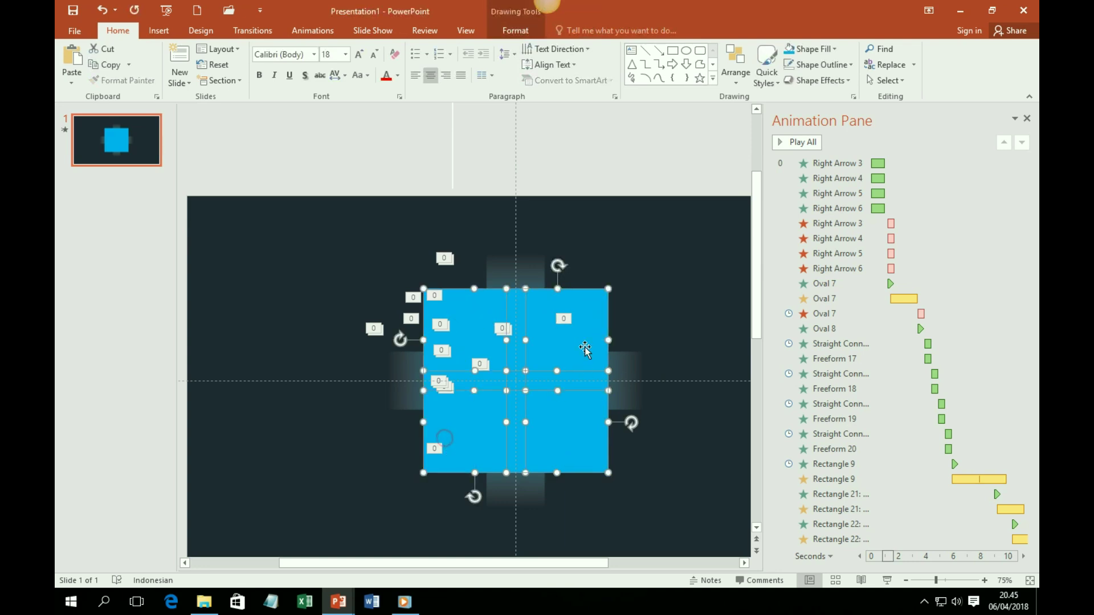
left_click(515, 31)
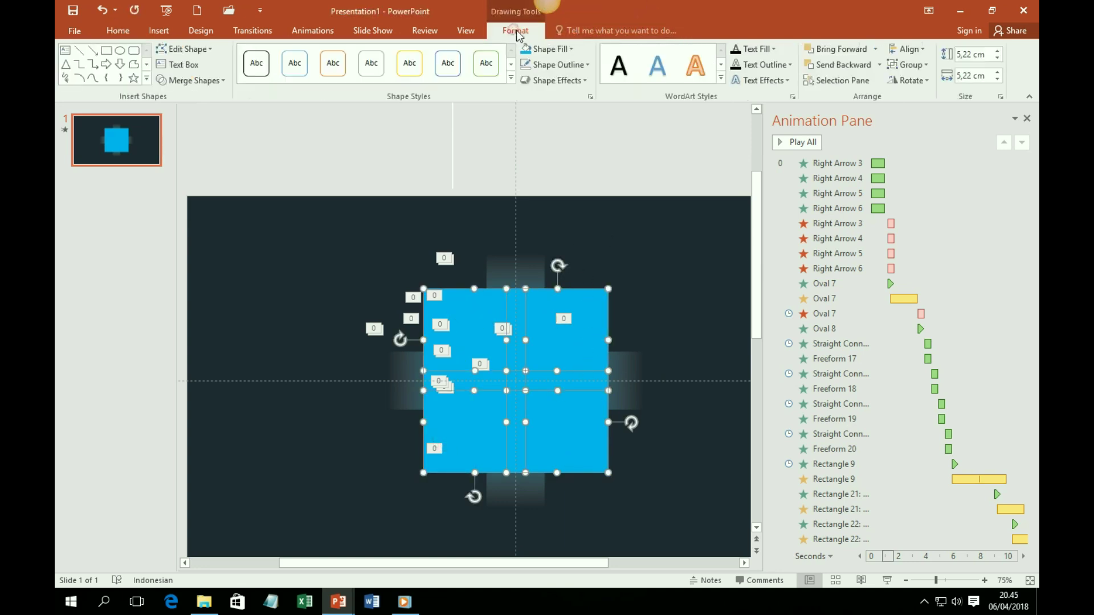
left_click(570, 50)
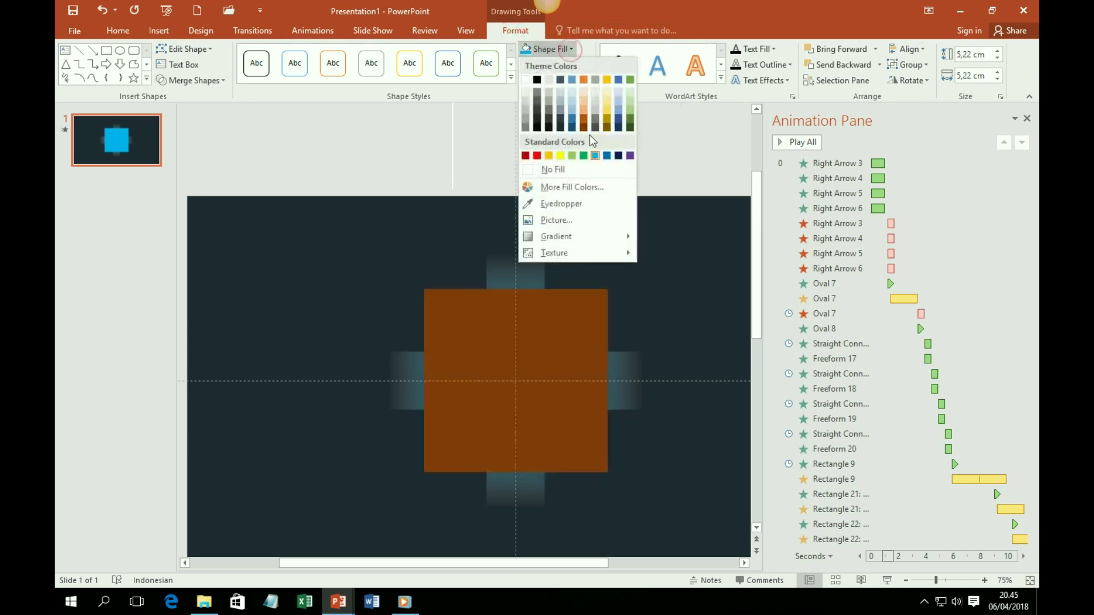
left_click(560, 128)
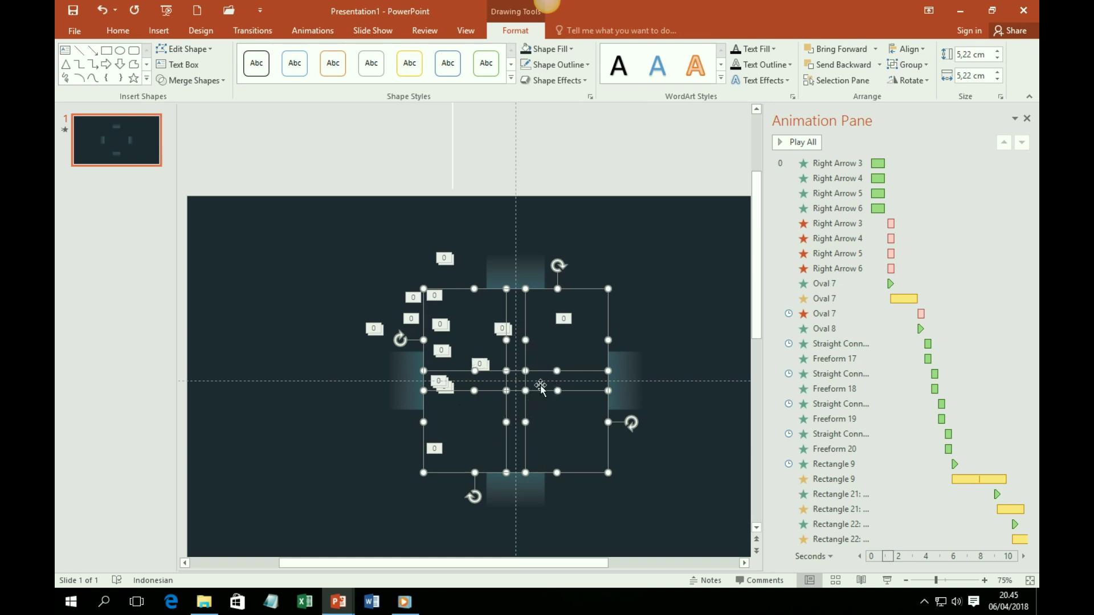
Apply the Fly In animation to all four quadrant shapes and set the upper-right shape's direction to From Top-Right.
left_click(312, 30)
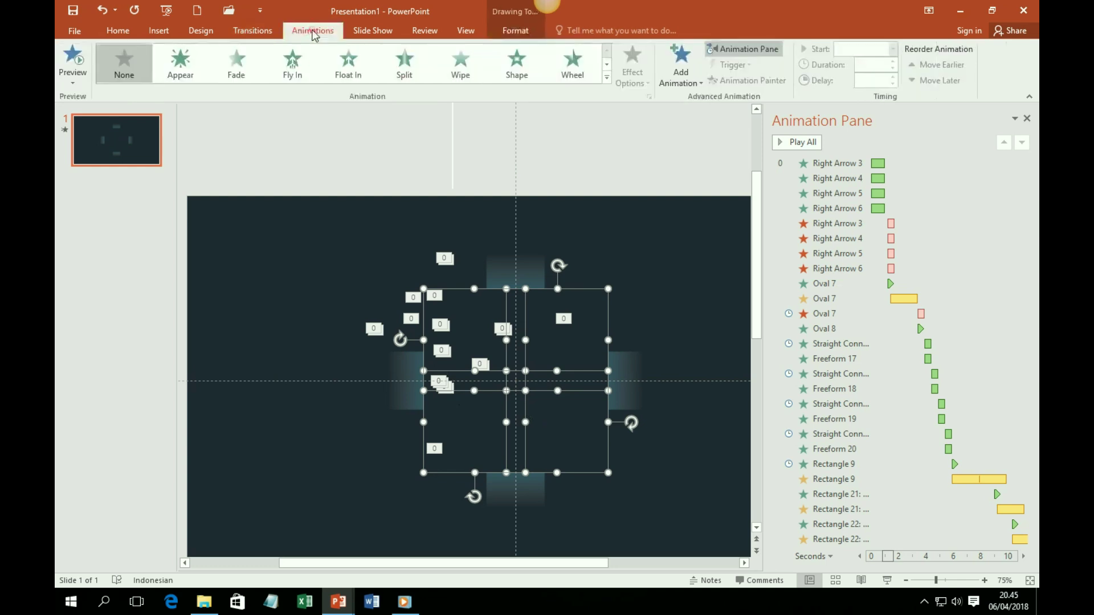
left_click(295, 73)
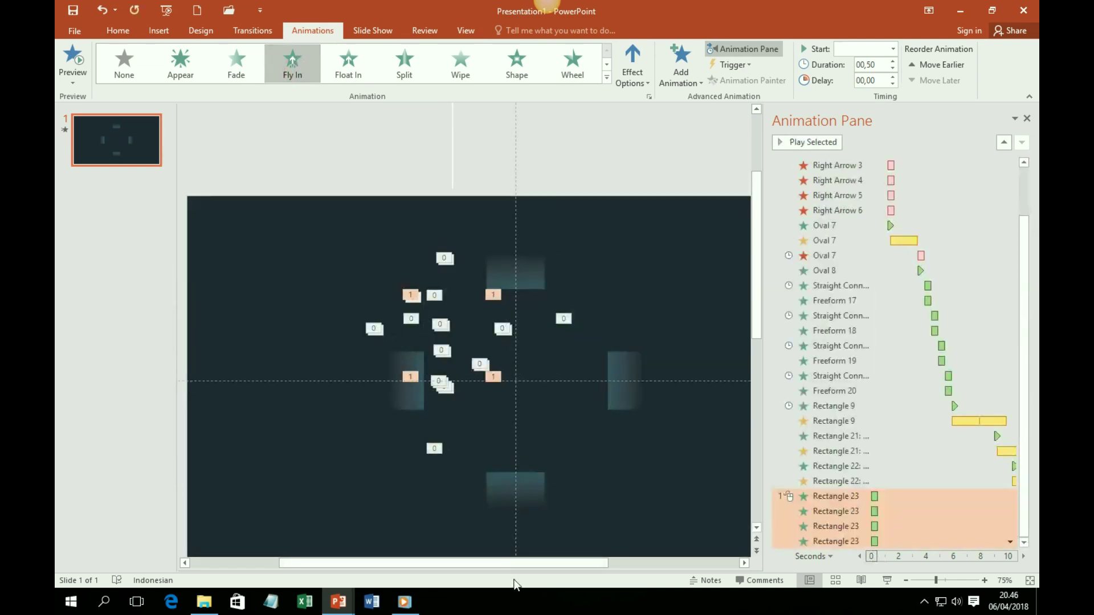
left_click(558, 346)
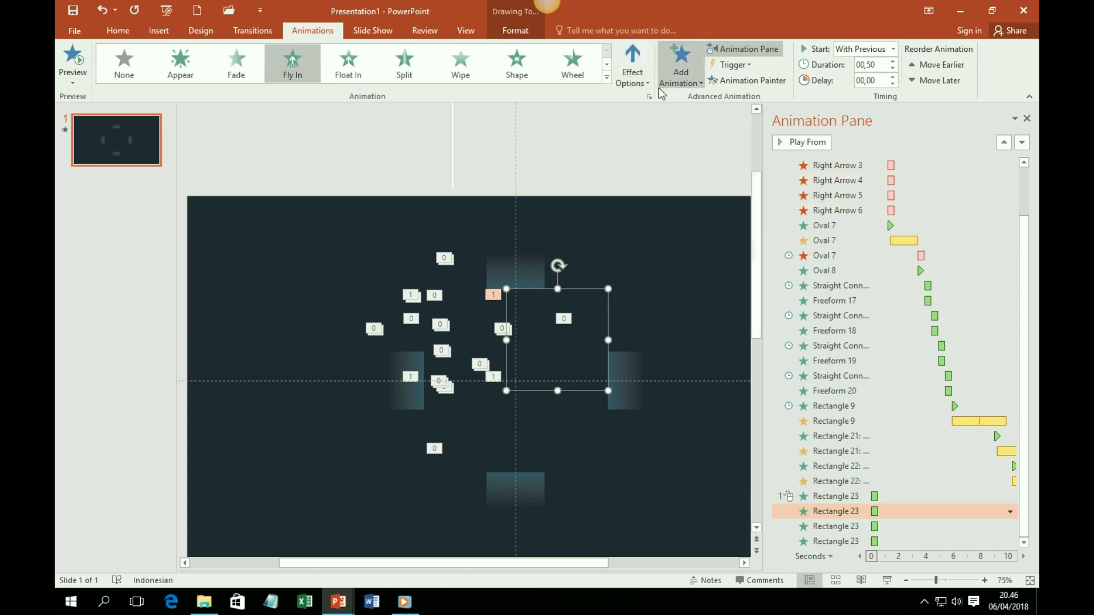
left_click(646, 79)
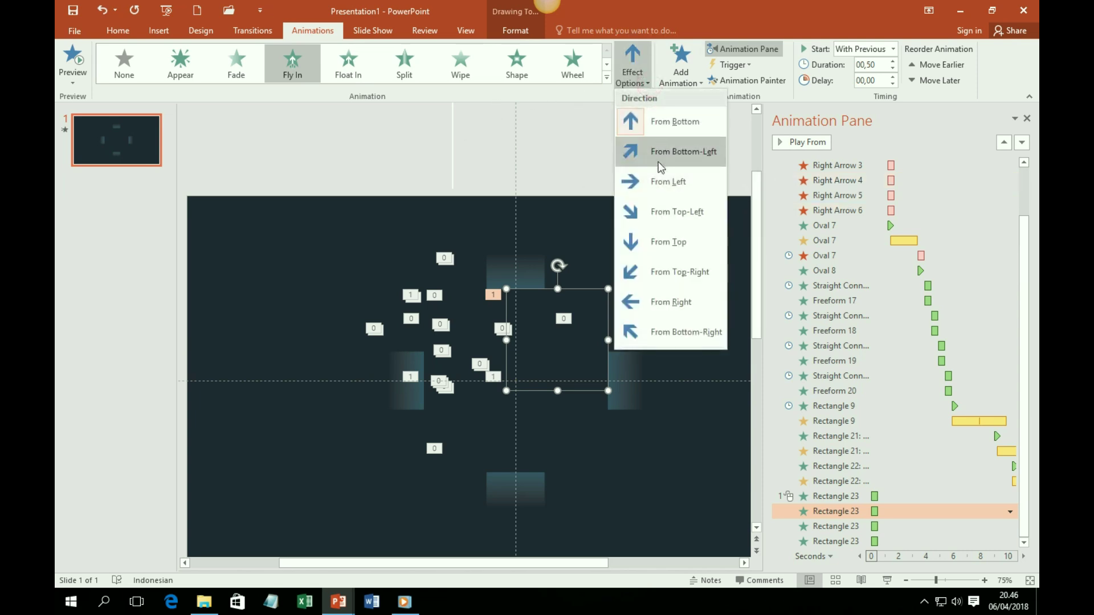
left_click(655, 271)
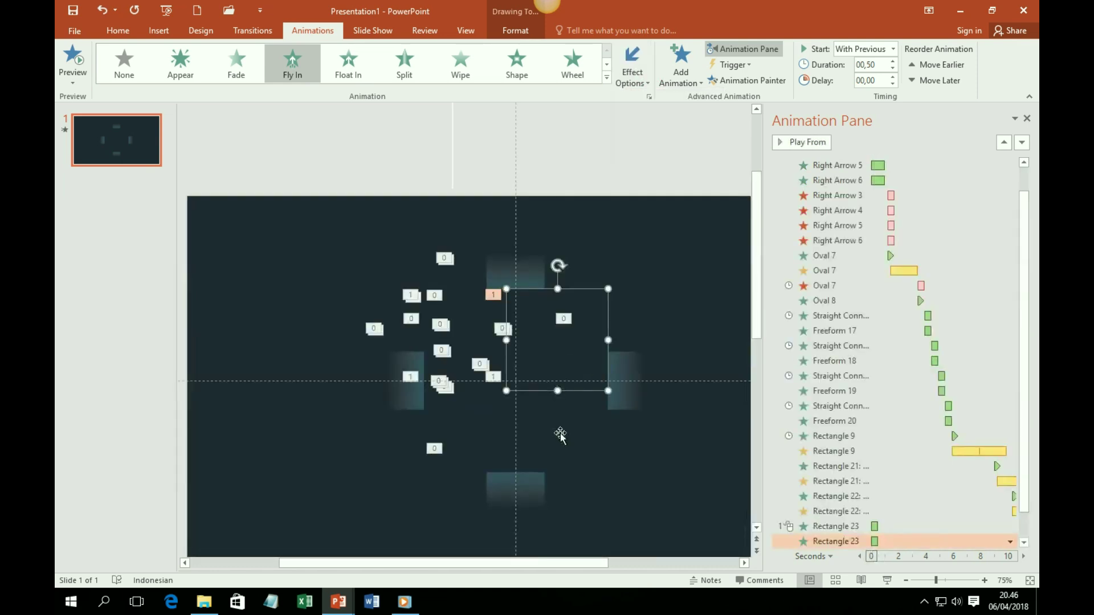
Set the Fly In direction to From Bottom-Right for the lower-right shape and From Bottom-Left for the lower-left shape.
left_click(560, 435)
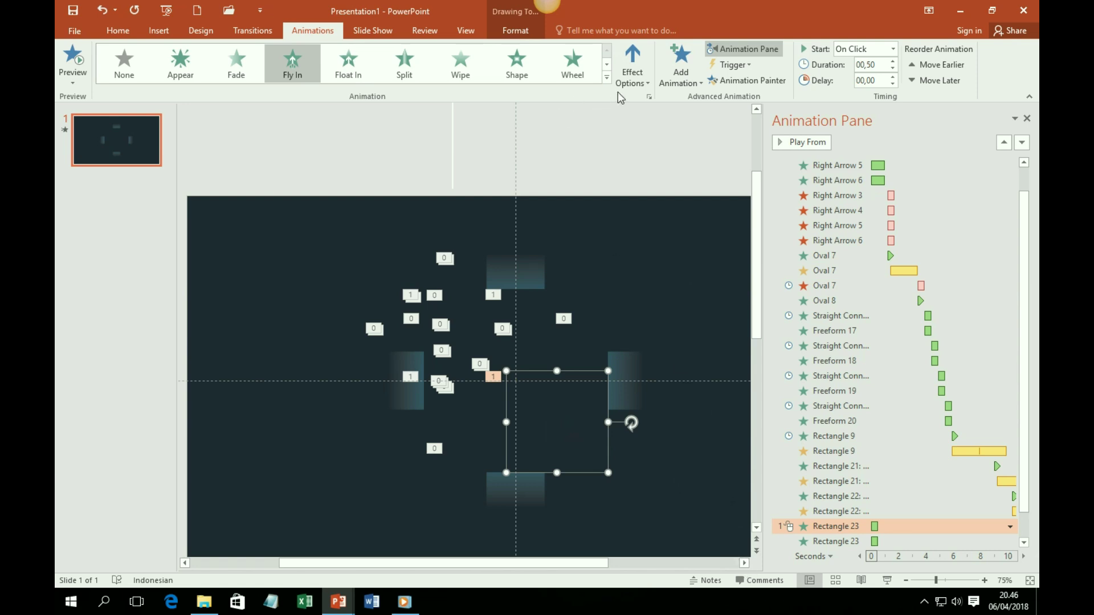
left_click(634, 78)
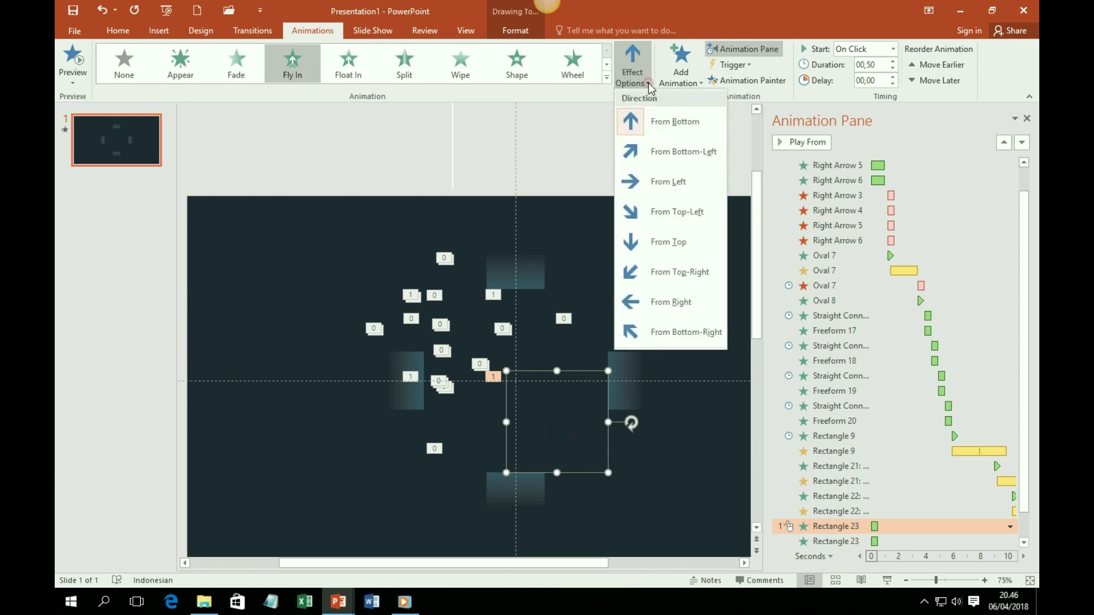
left_click(674, 333)
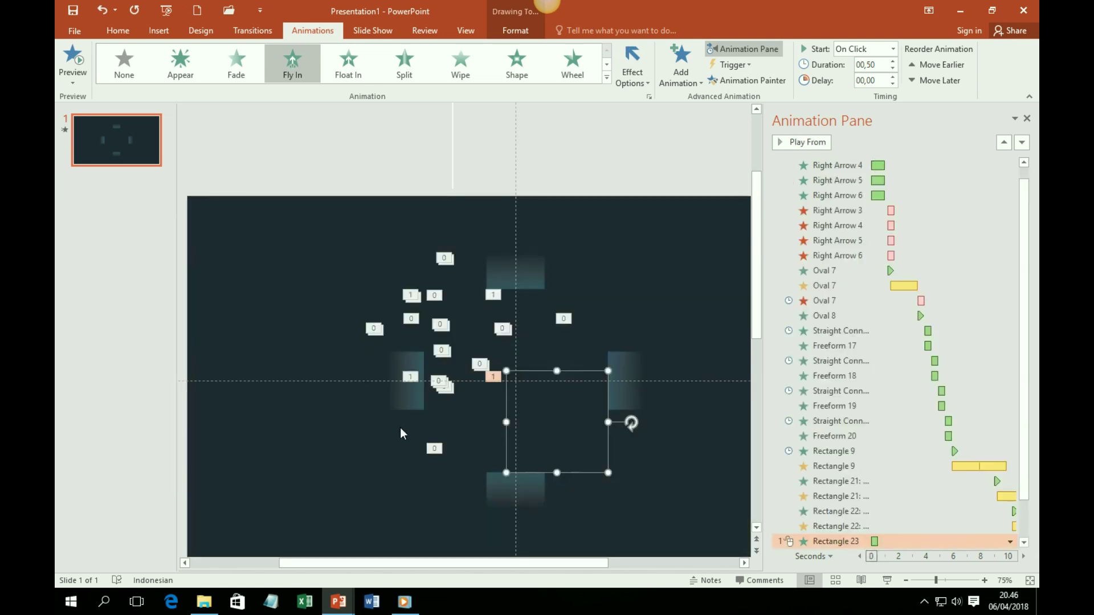
left_click(436, 450)
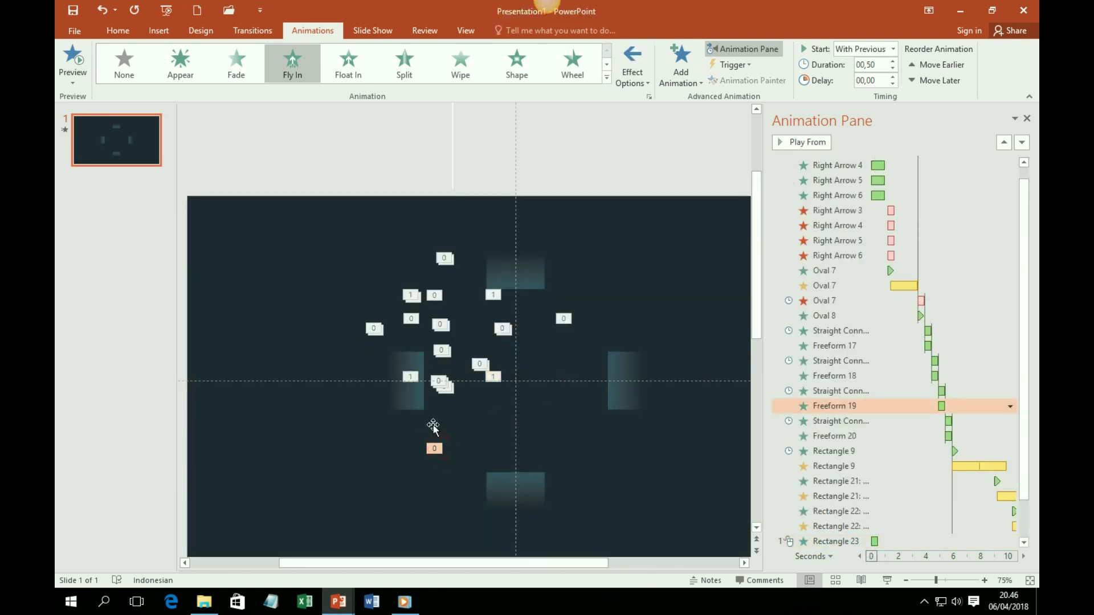
left_click(433, 426)
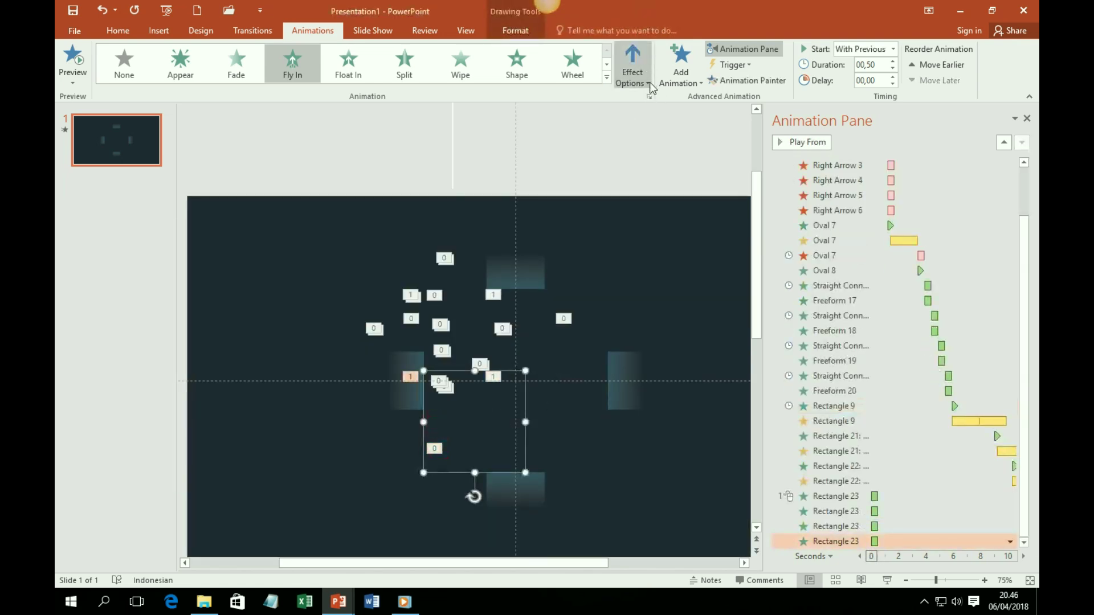
left_click(632, 67)
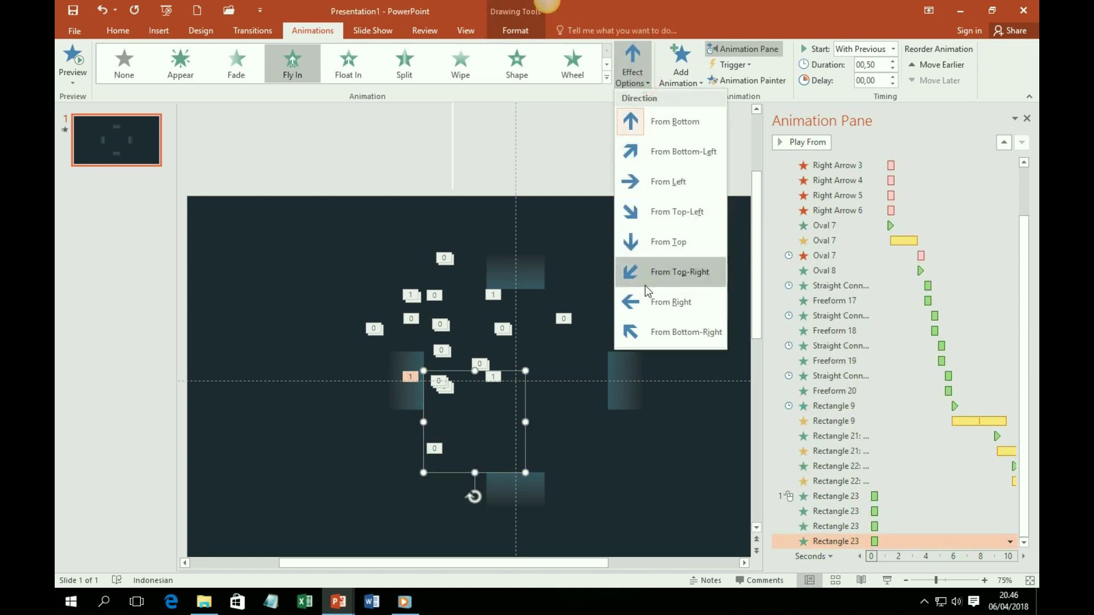
left_click(655, 149)
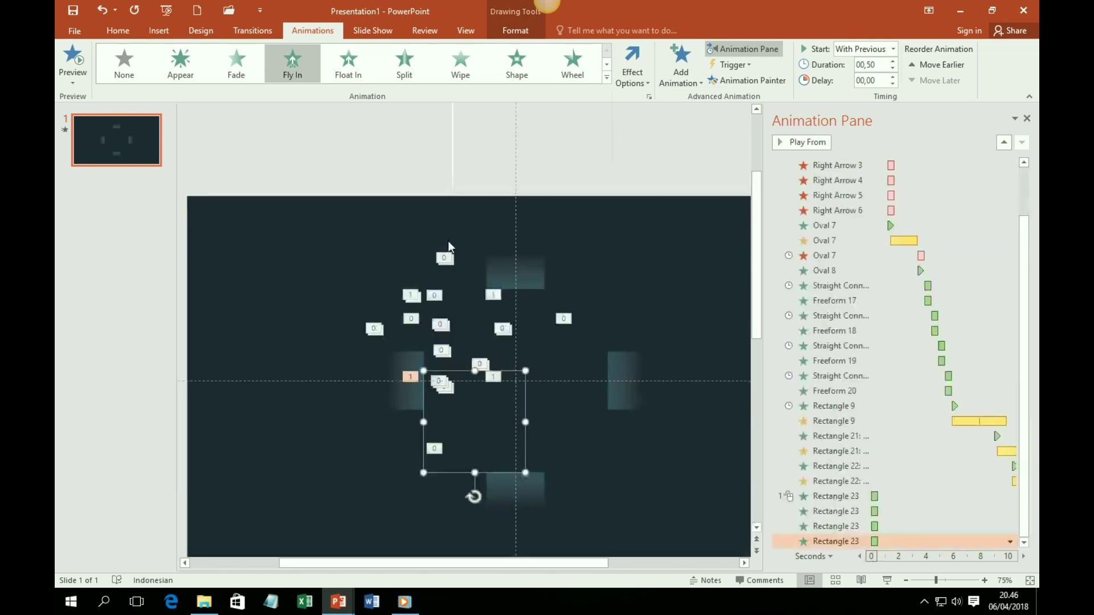
Set the upper-left quadrant shape's Fly In direction to From Top-Left.
left_click(463, 307)
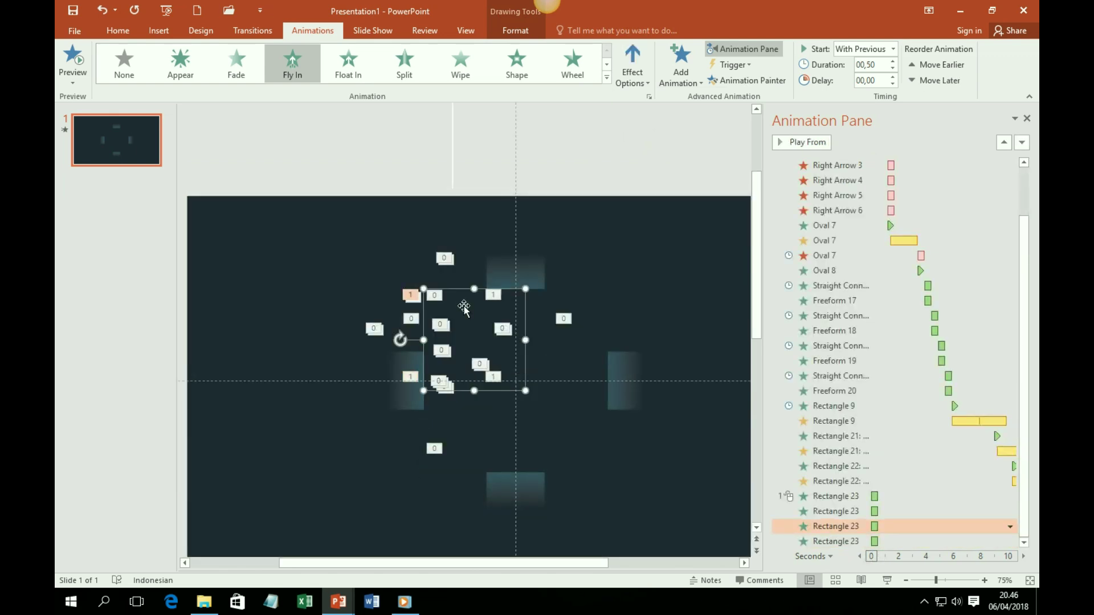
left_click(648, 85)
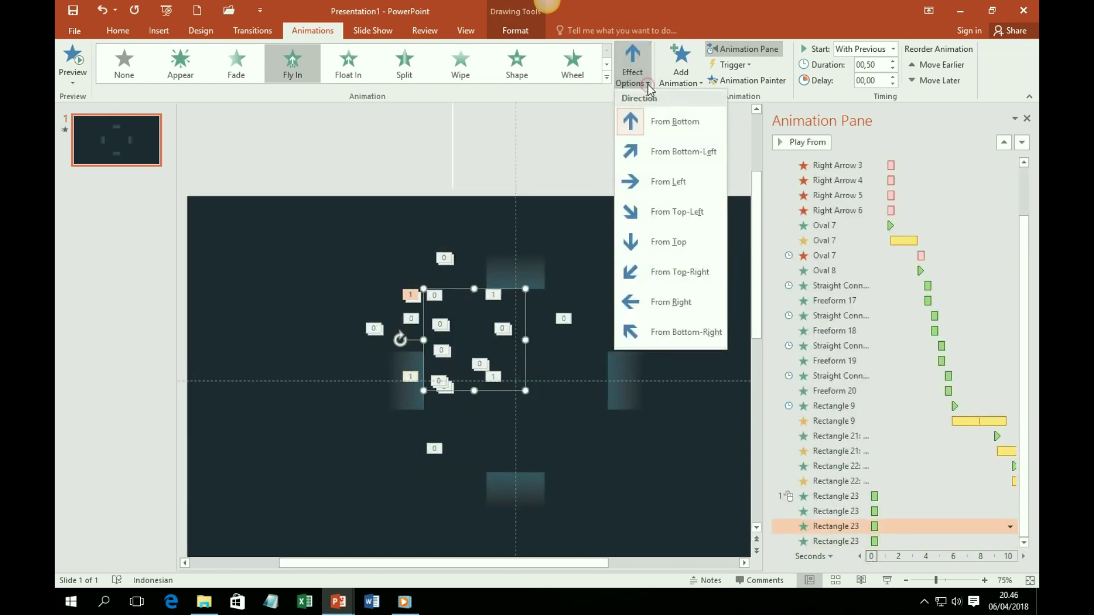
left_click(663, 216)
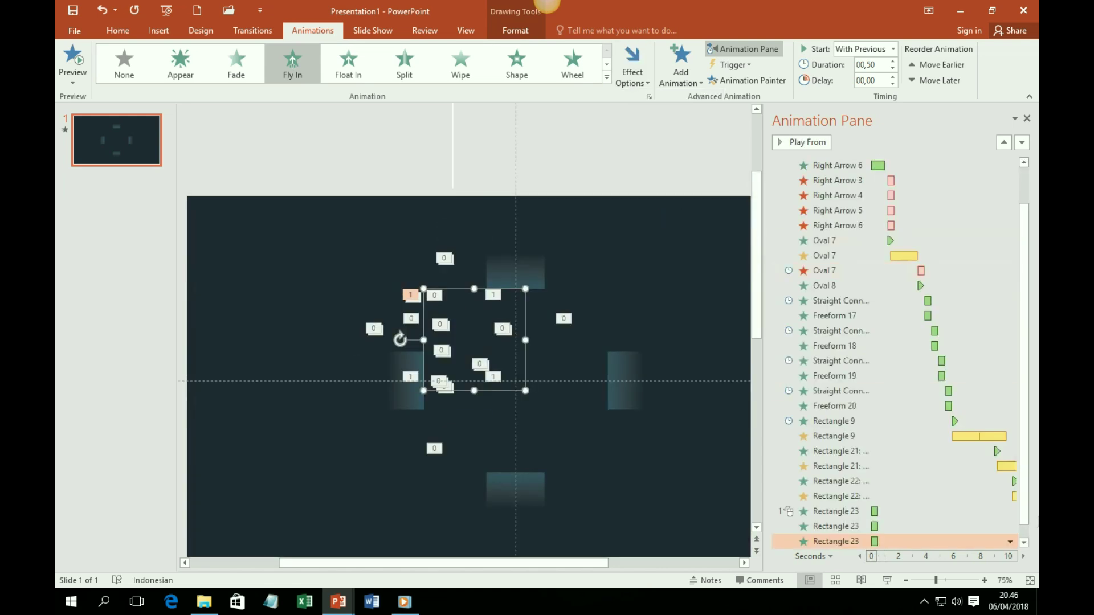
Set the first of the four Rectangle 23 Fly In animations to Start After Previous.
scroll(1025, 462, "down", 1)
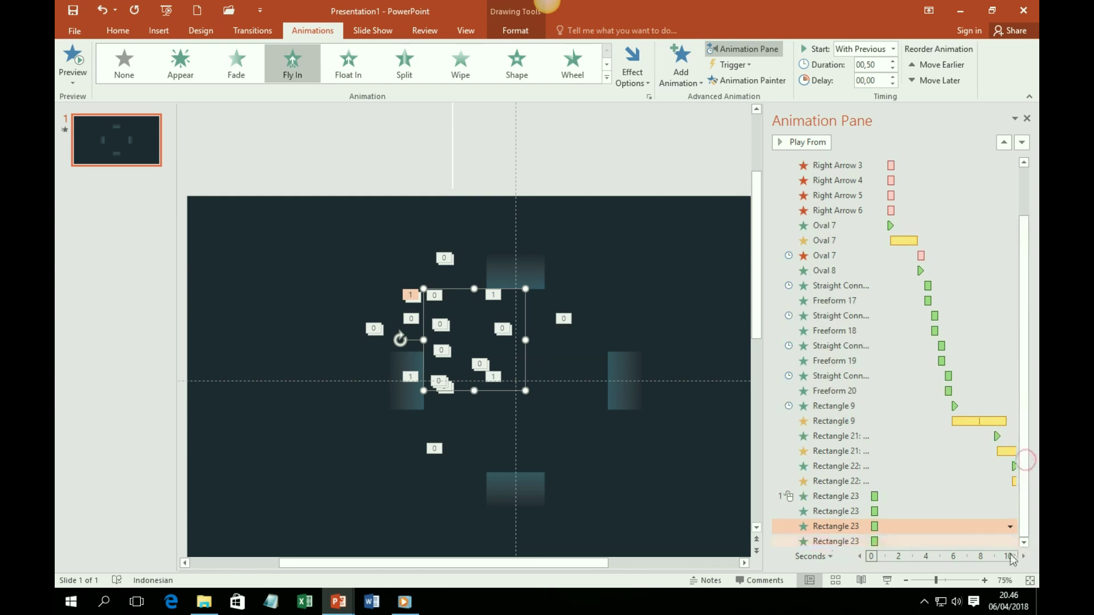
left_click(985, 527)
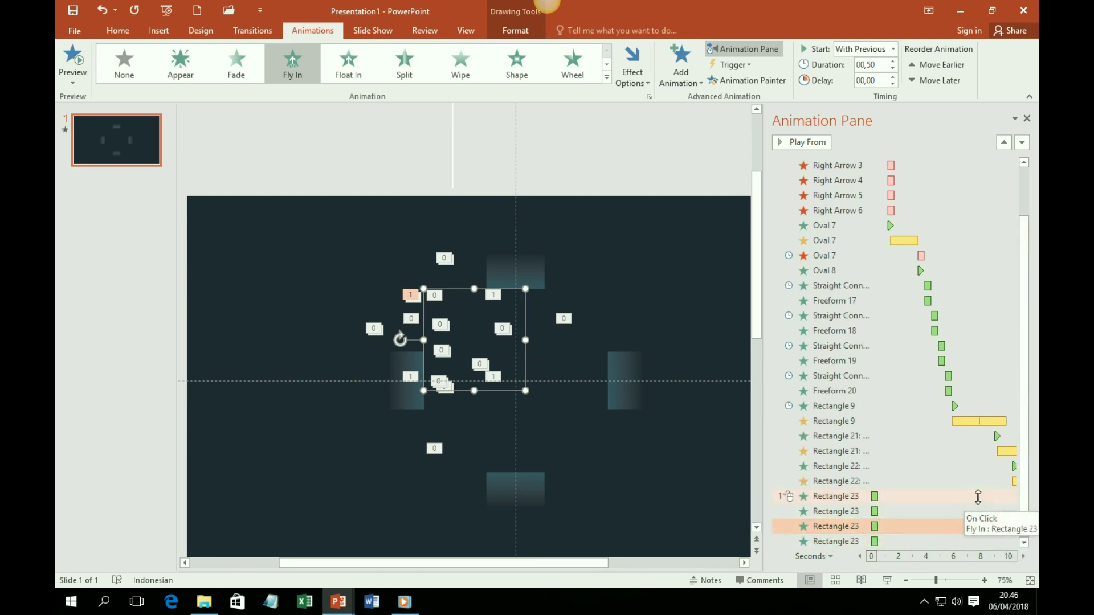
left_click(977, 497)
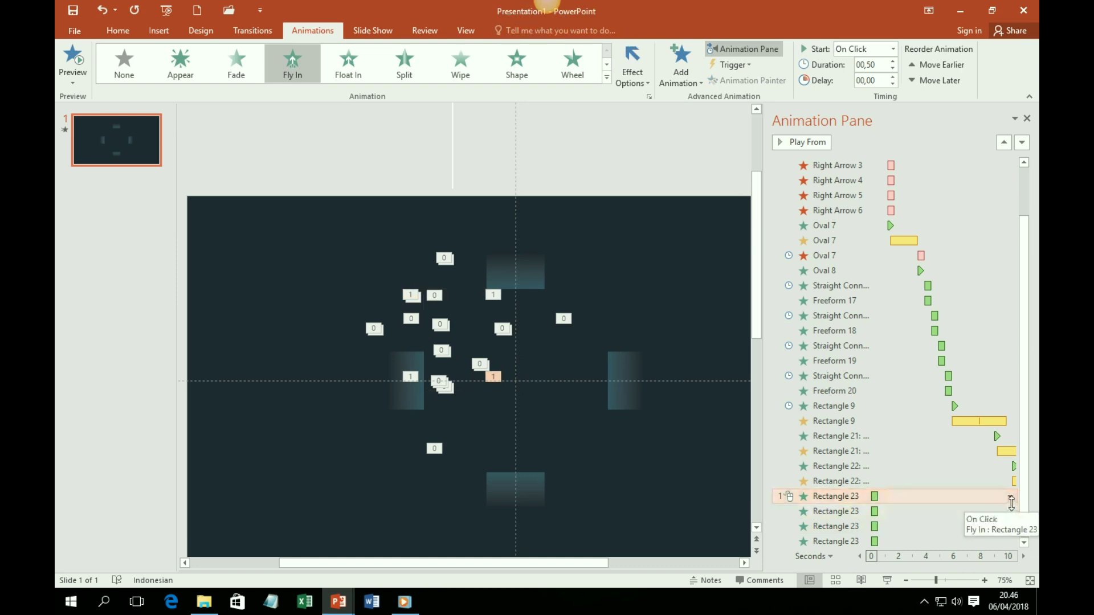
left_click(1010, 497)
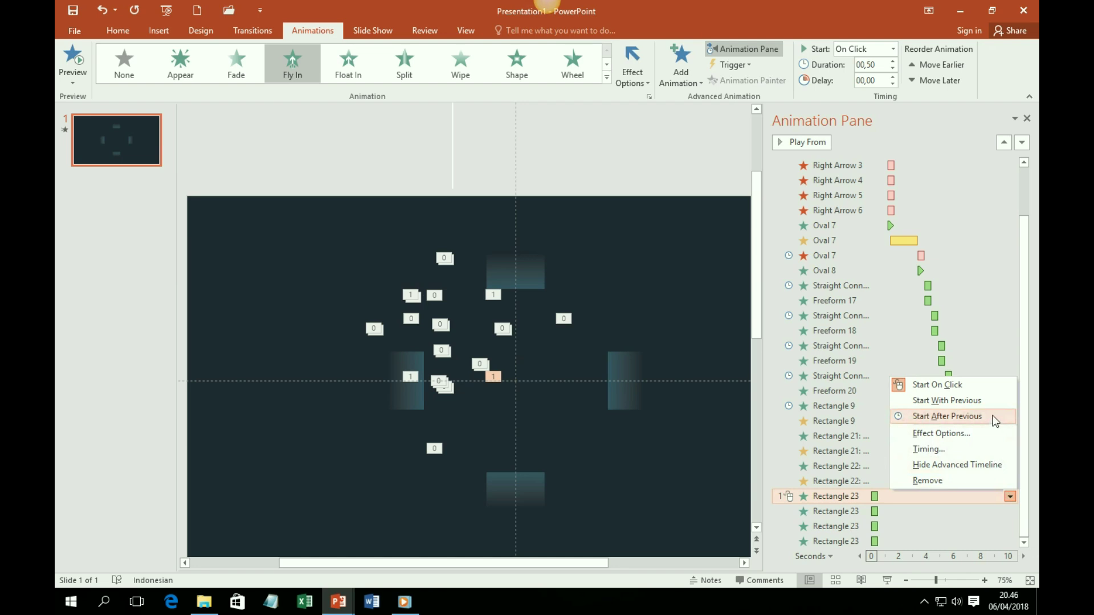
left_click(995, 420)
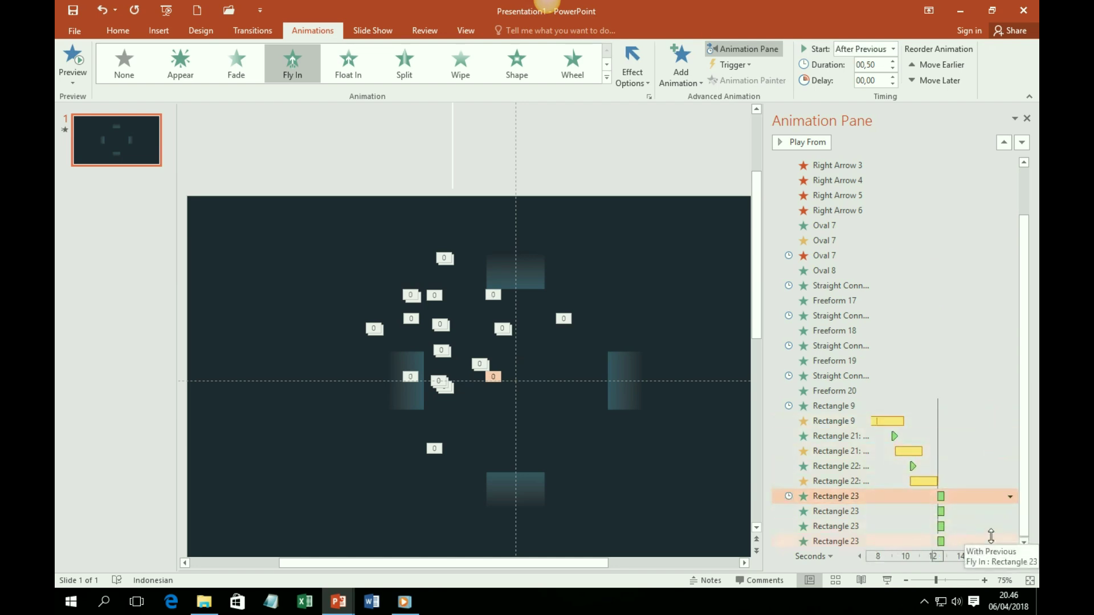
scroll(981, 535, "down", 1)
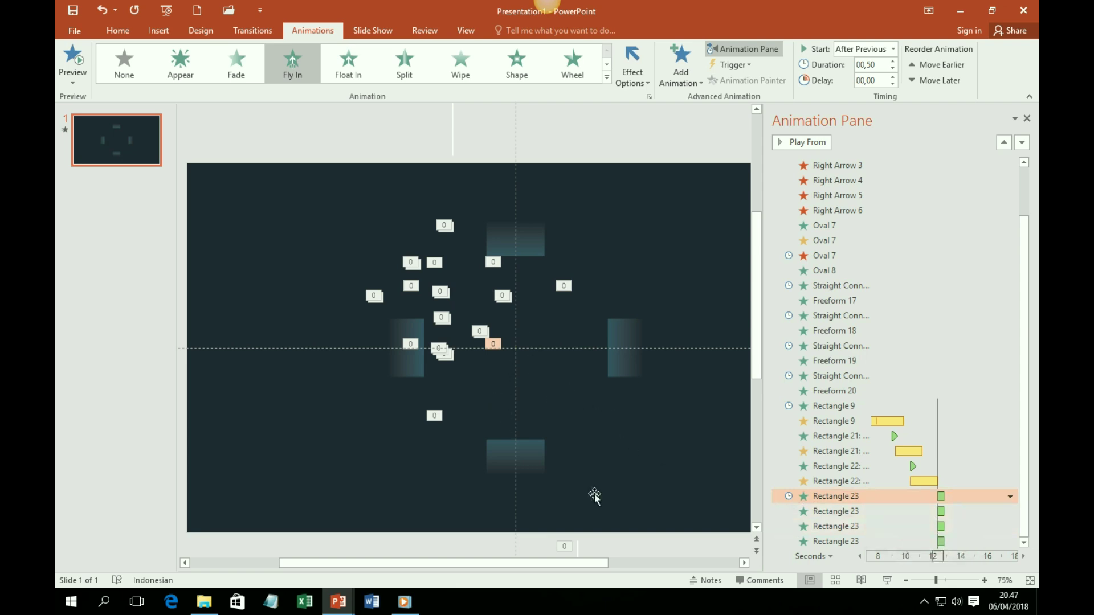
Give all four Rectangle 23 Fly In animations a smooth end and a duration of 1 second (Fast).
left_click(885, 511, "shift")
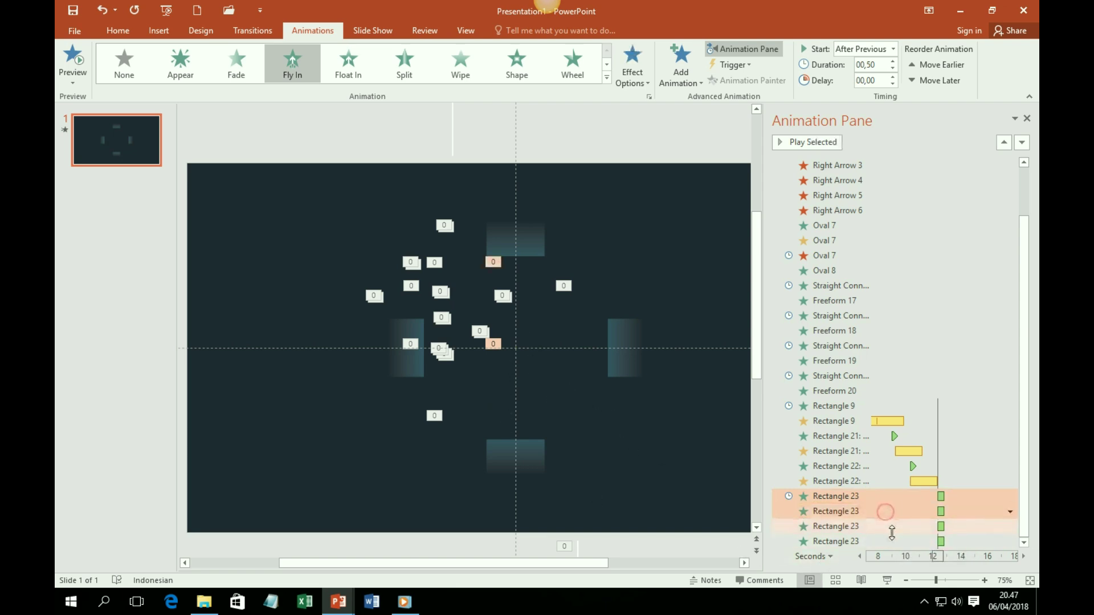
left_click(893, 542, "shift")
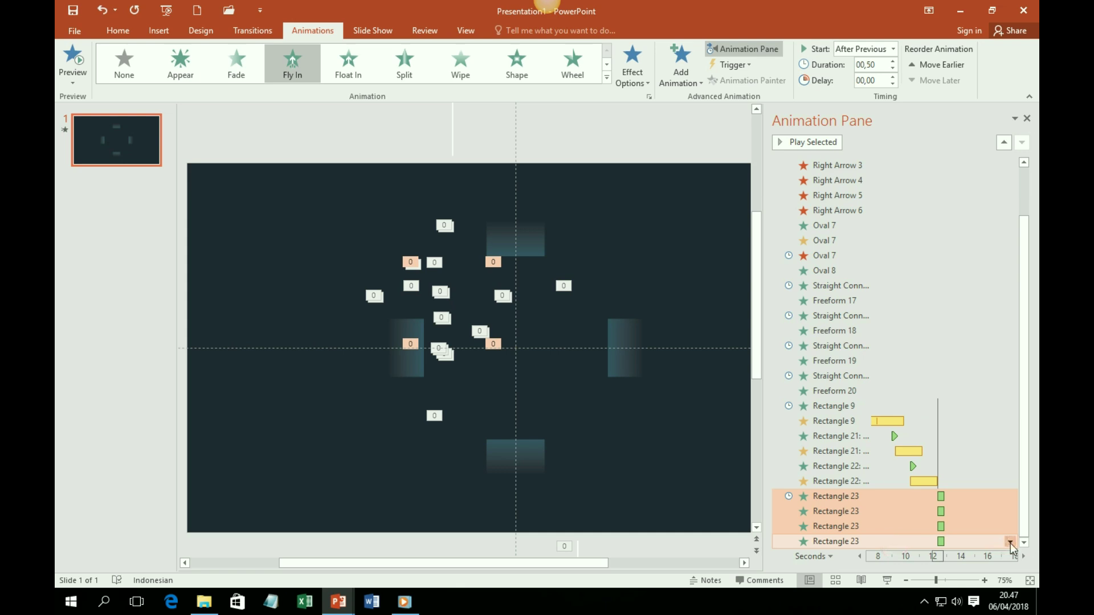
left_click(1010, 542)
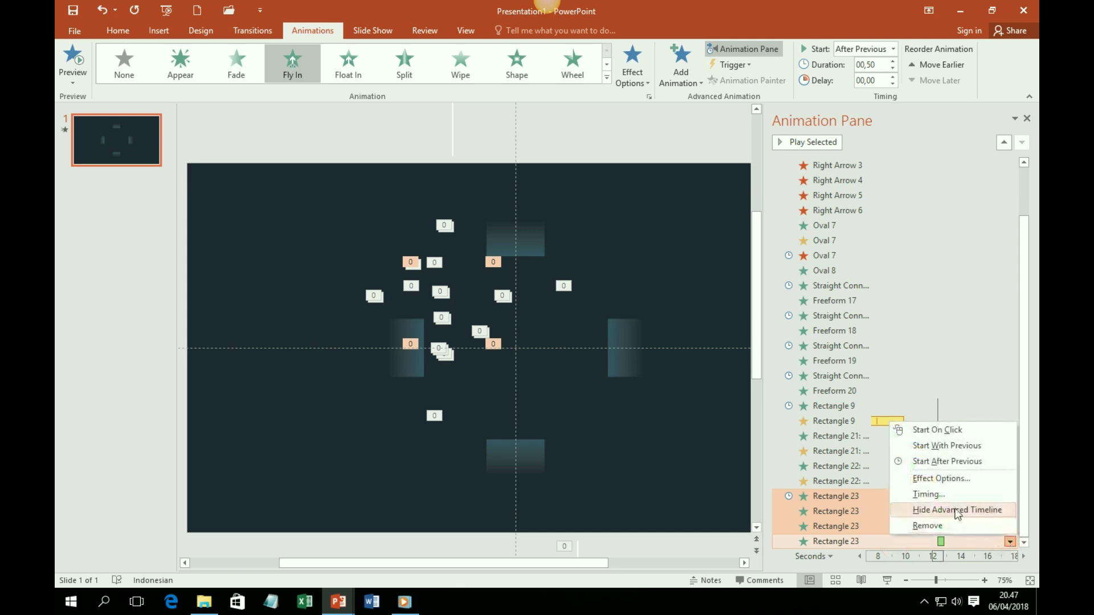
left_click(952, 480)
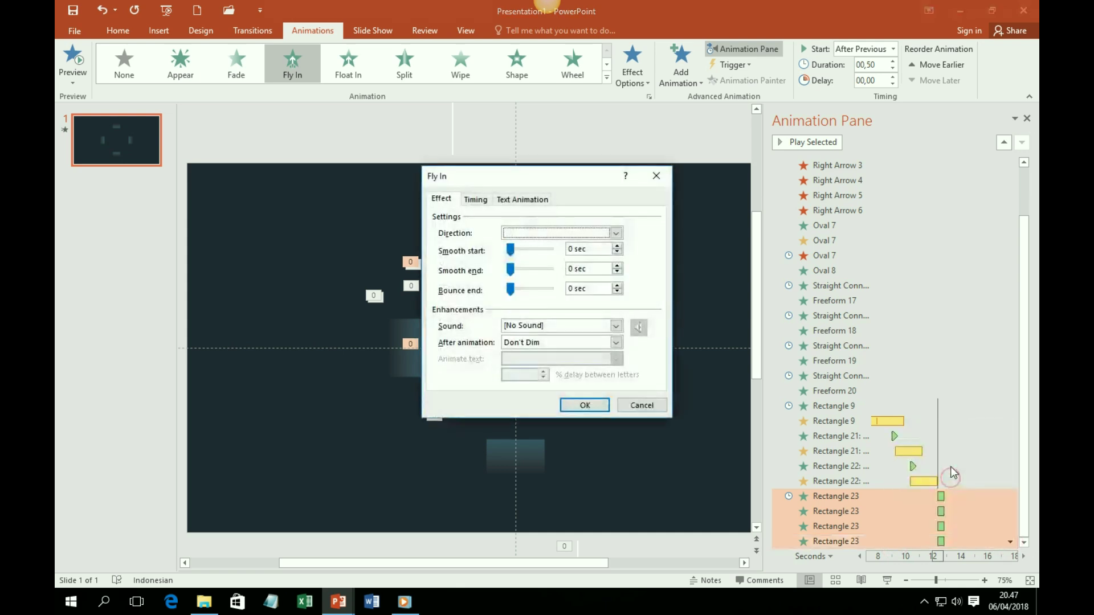
left_click_drag(510, 269, 549, 269)
left_click(474, 201)
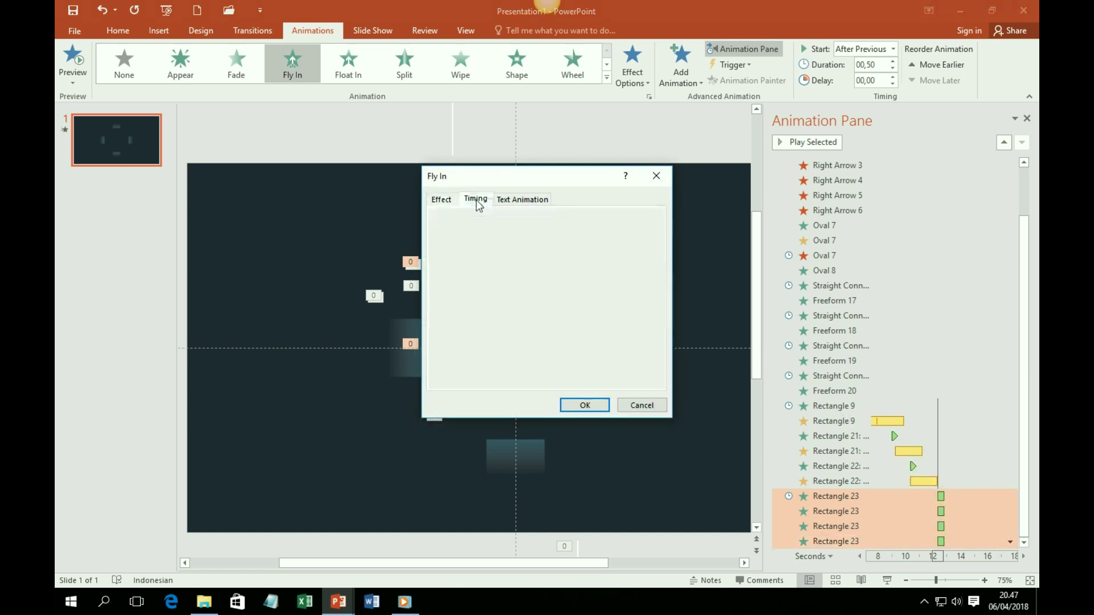
left_click(564, 254)
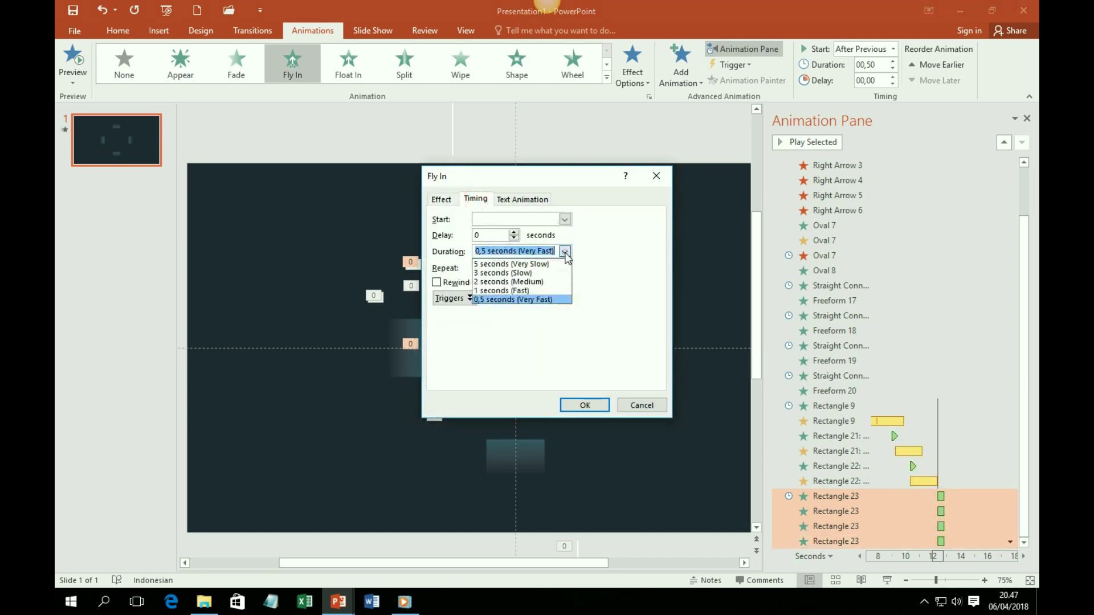
left_click(529, 292)
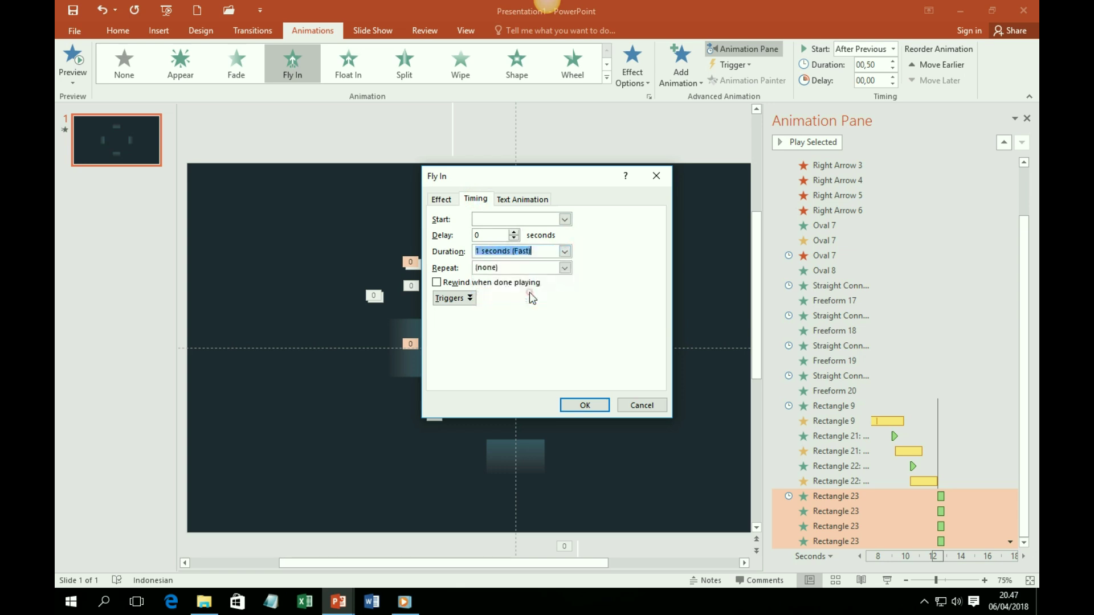
left_click(583, 405)
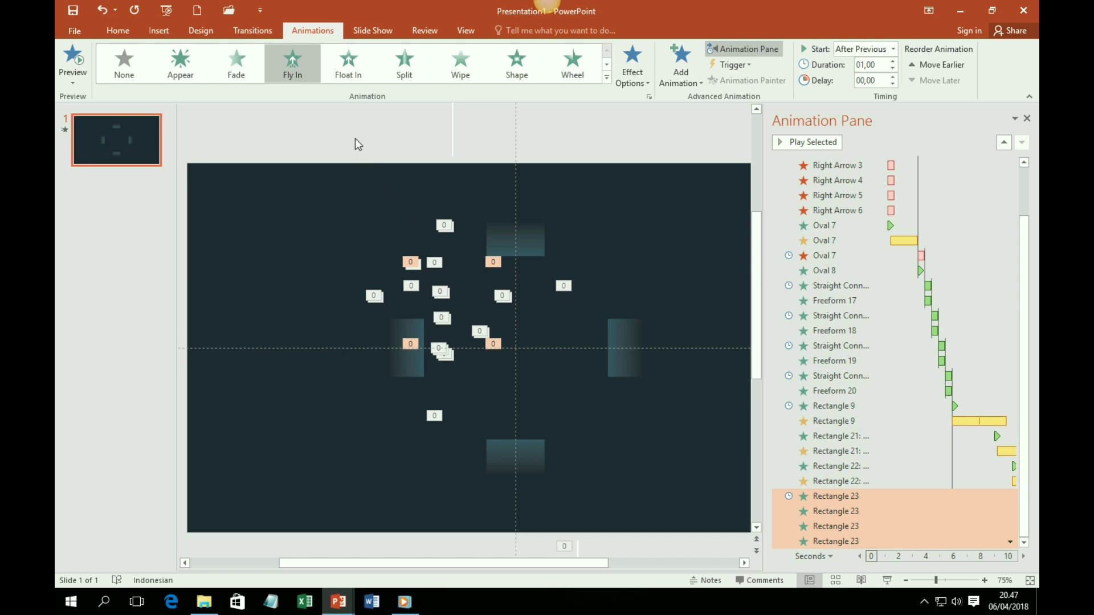
Draw a 4-point star about 7.8 cm by 7.8 cm near the slide's centre.
left_click(159, 31)
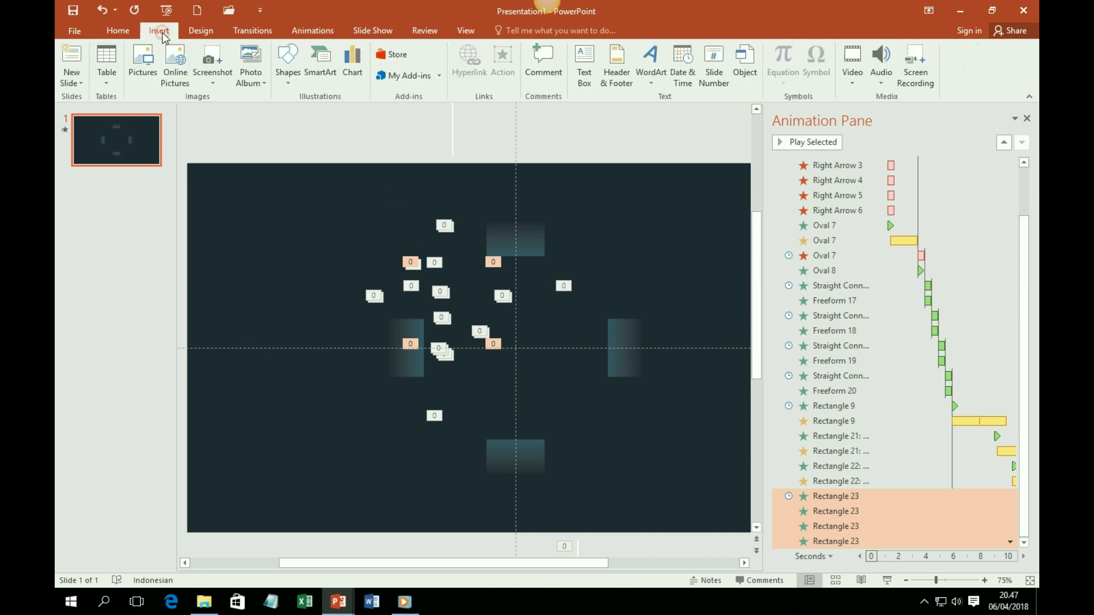
left_click(288, 74)
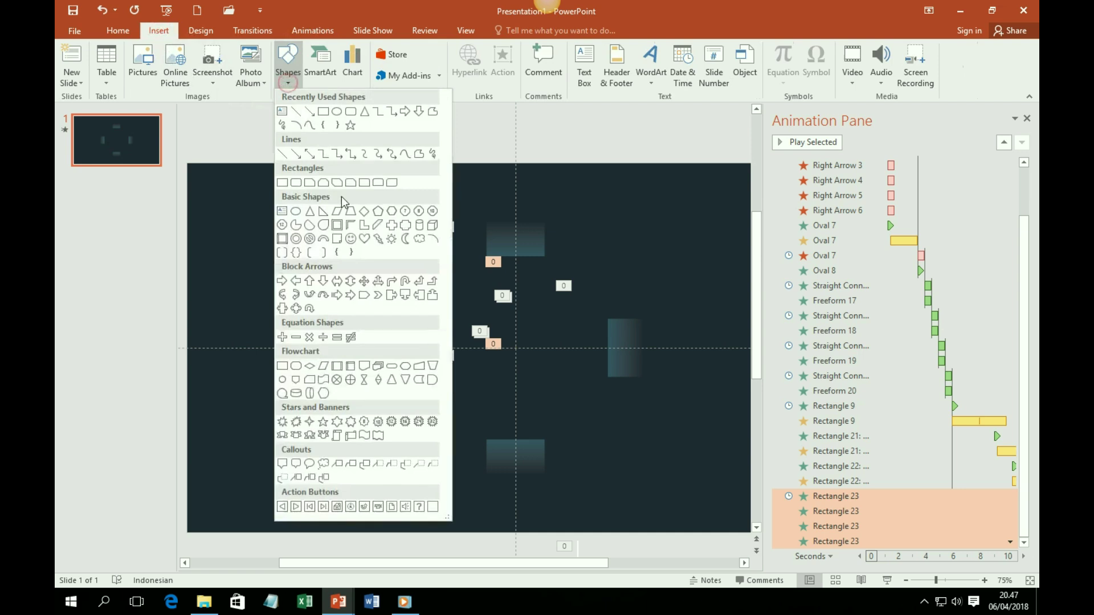
left_click(311, 423)
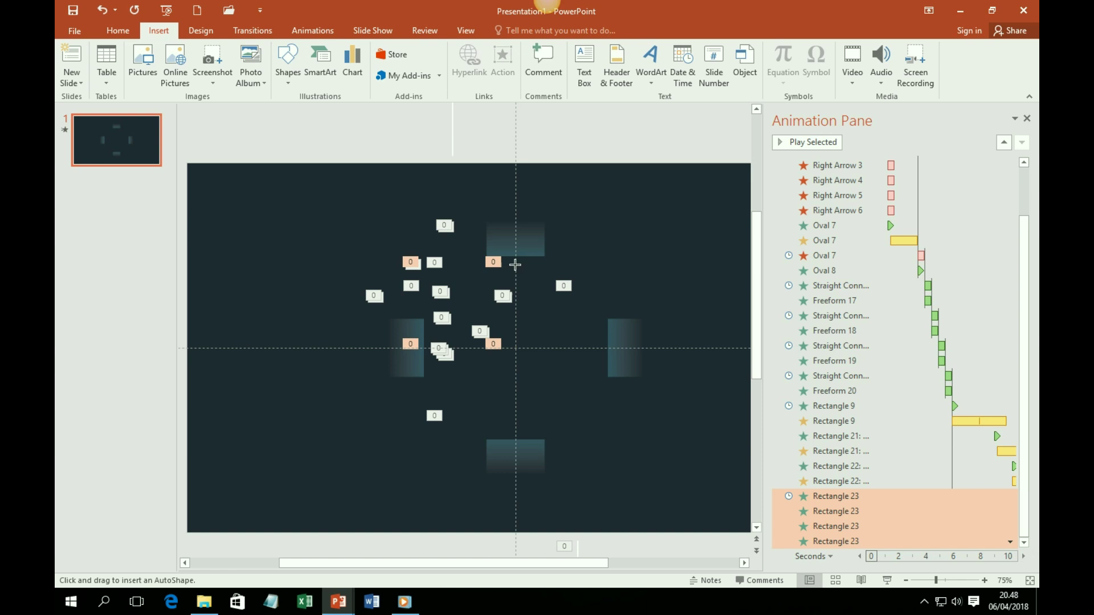
mouse_move(515, 265)
left_mouse_down()
mouse_move(557, 391)
mouse_move(669, 453)
mouse_move(638, 398)
mouse_move(649, 414)
left_mouse_up()
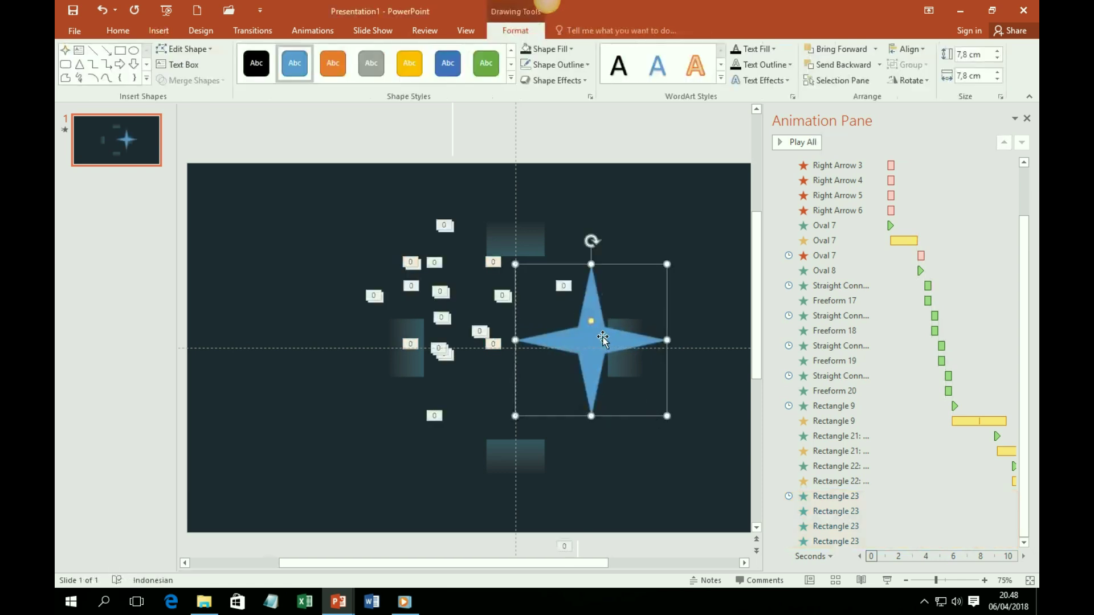
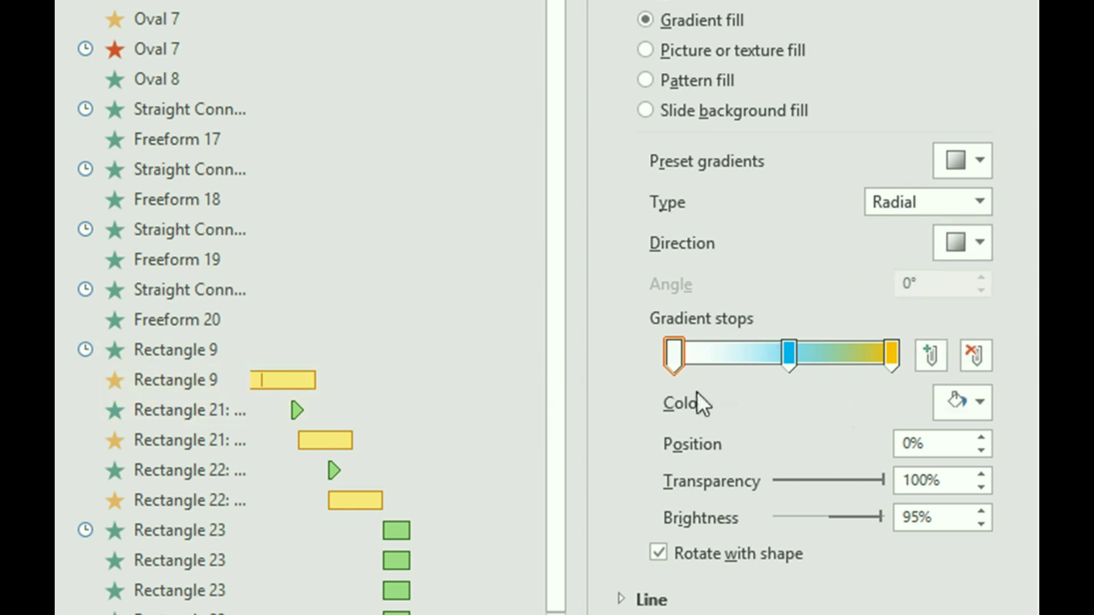
Set the star's first gradient stop to 0% transparency and remove the blue middle stop.
left_click(676, 364)
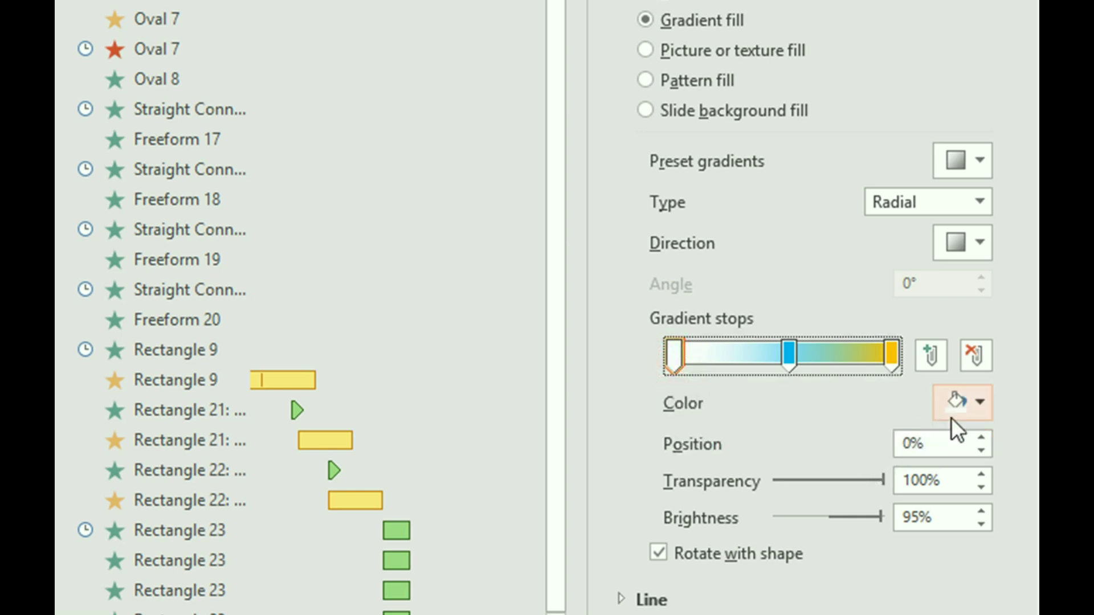
left_click(957, 402)
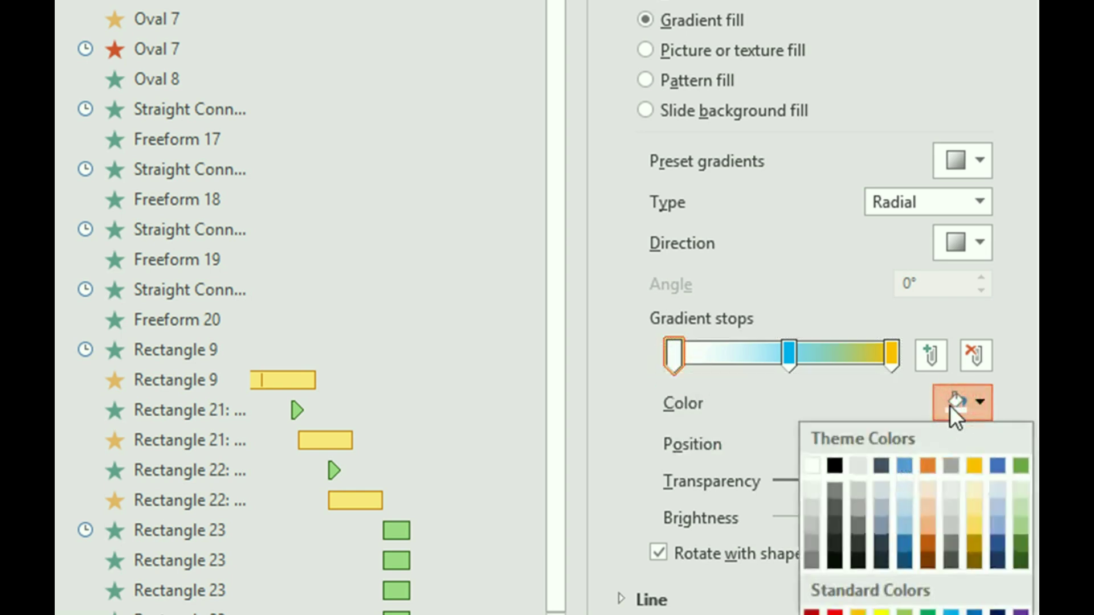
left_click(949, 405)
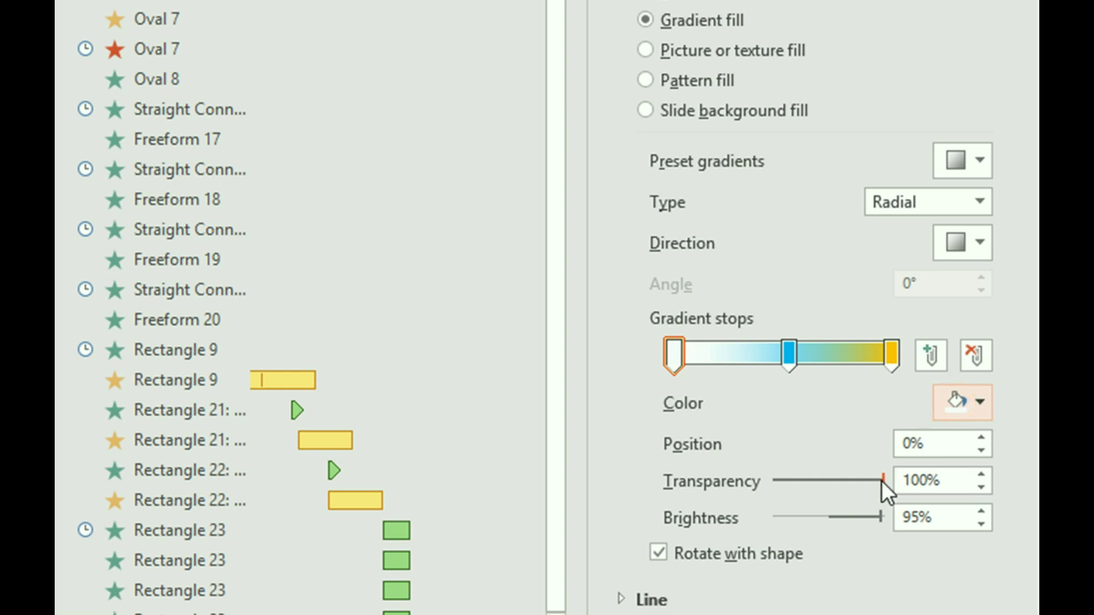
left_click_drag(881, 480, 755, 488)
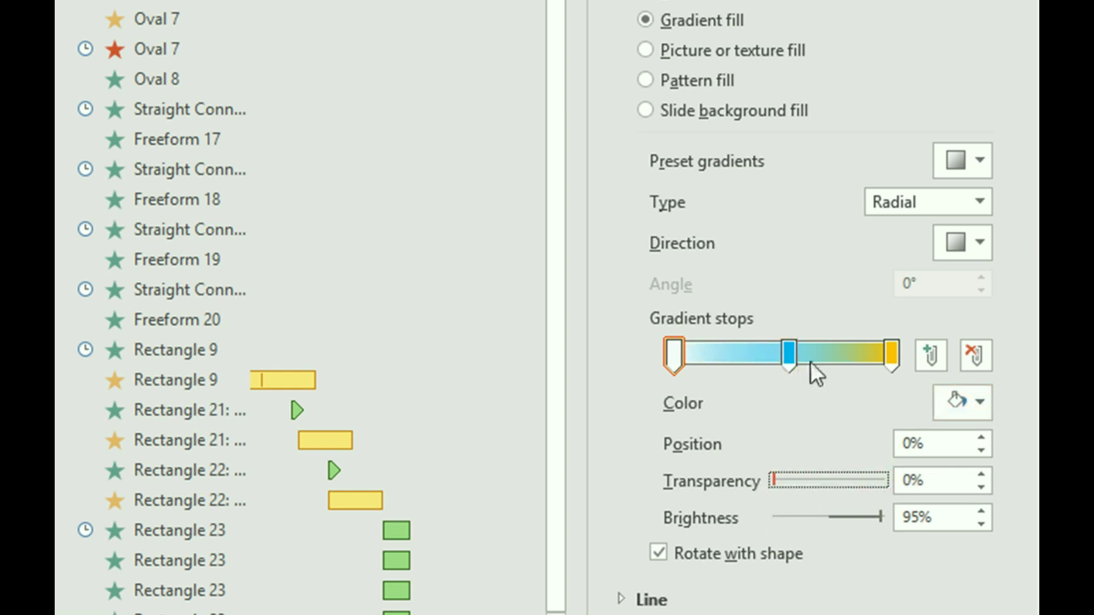
left_click(788, 359)
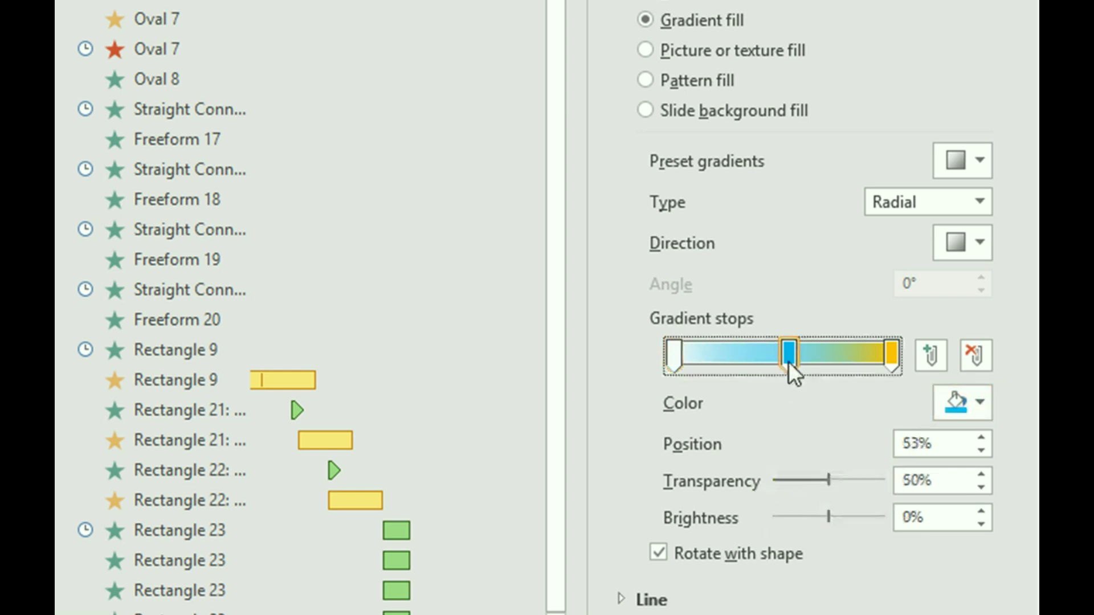
left_click(974, 360)
Make the star's last gradient stop white with 84% transparency and 100% brightness, and close the shape formatting.
left_click(892, 363)
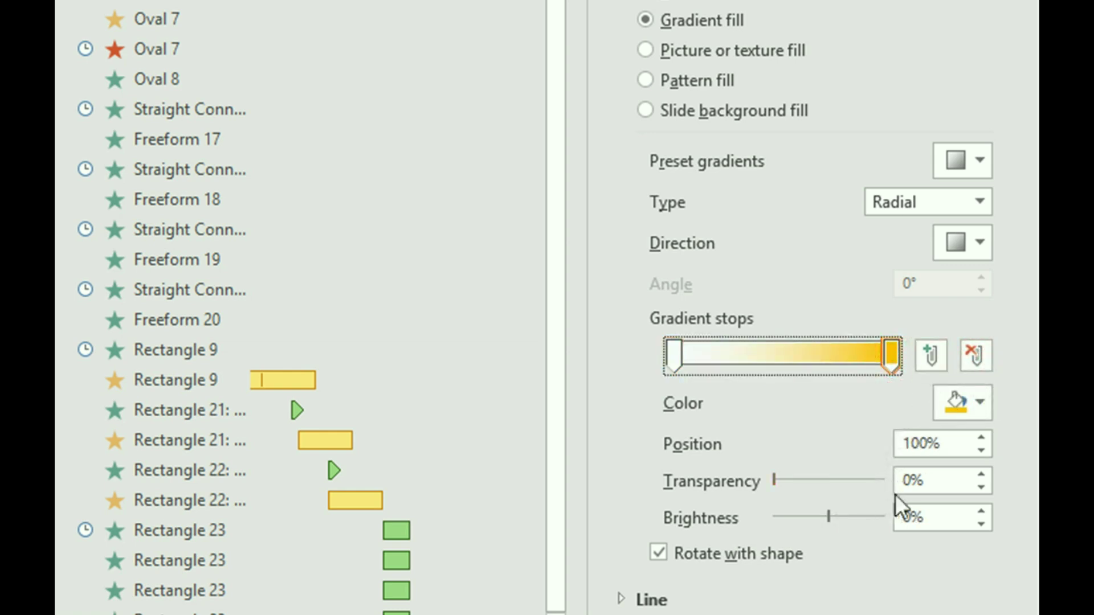
type("80")
key("Return")
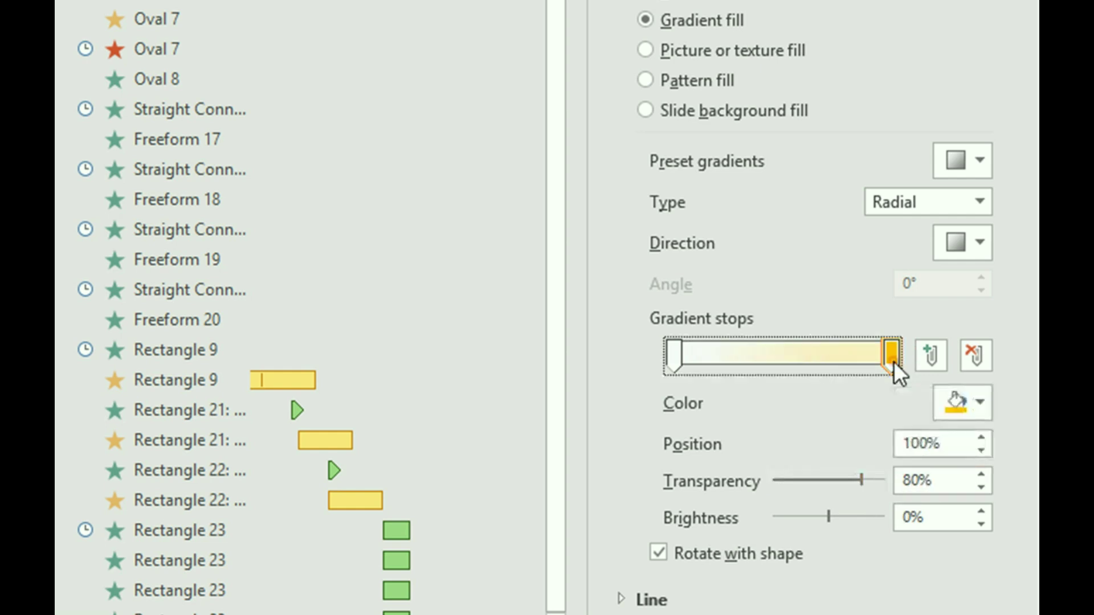
left_click(980, 403)
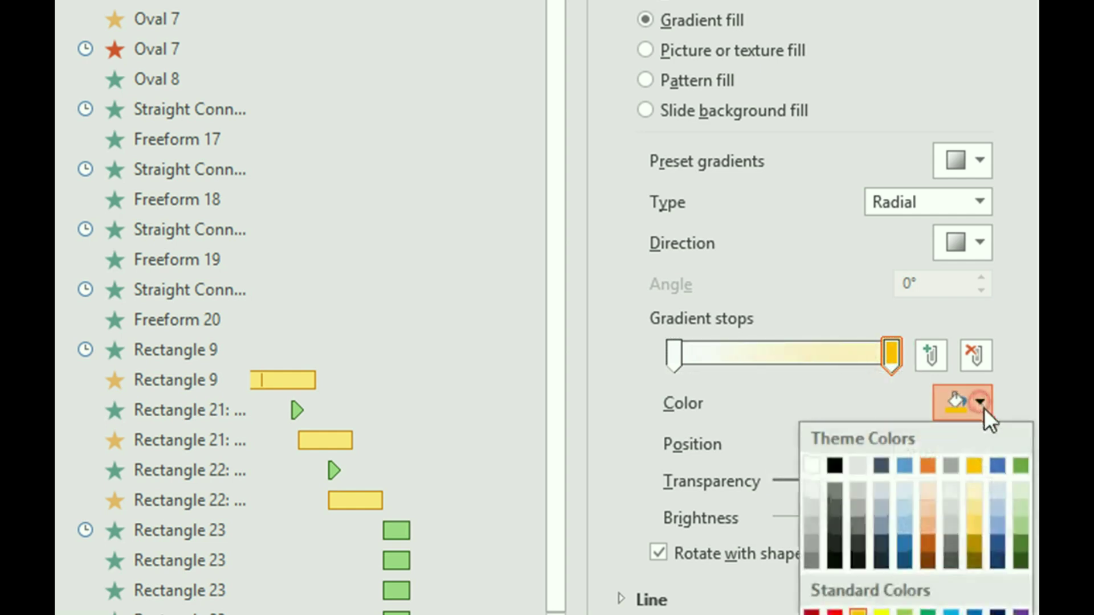
left_click(811, 466)
left_click(815, 478)
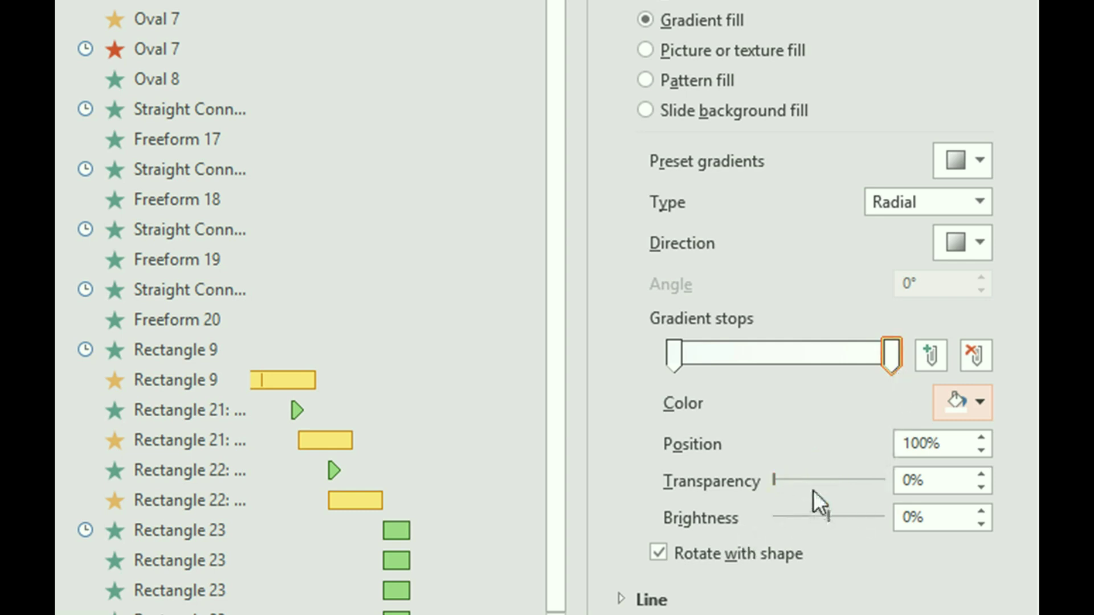
left_click_drag(778, 483, 871, 482)
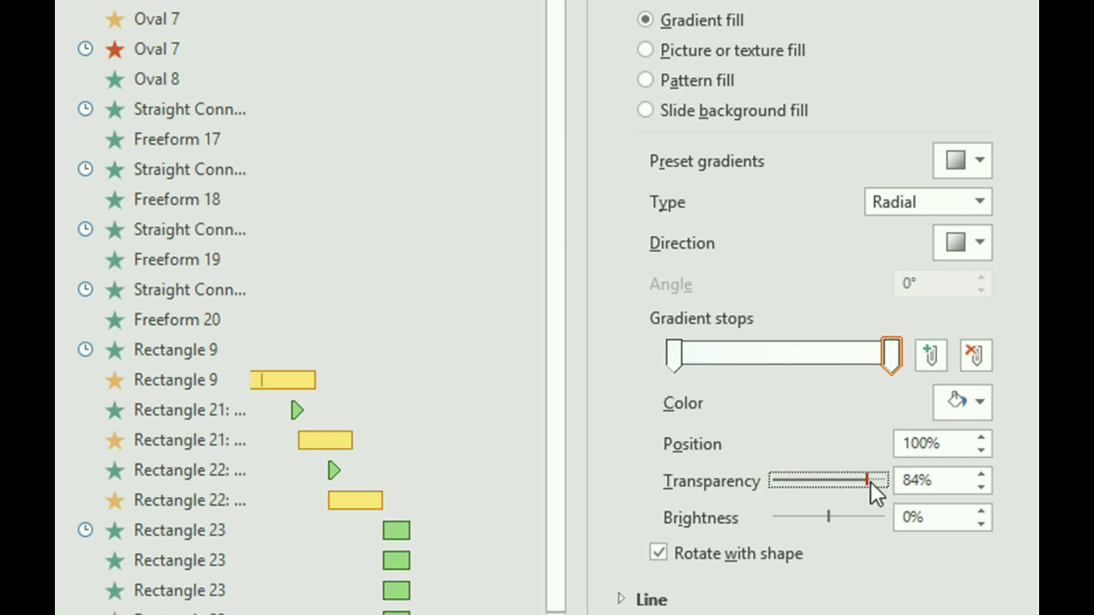
left_click(883, 517)
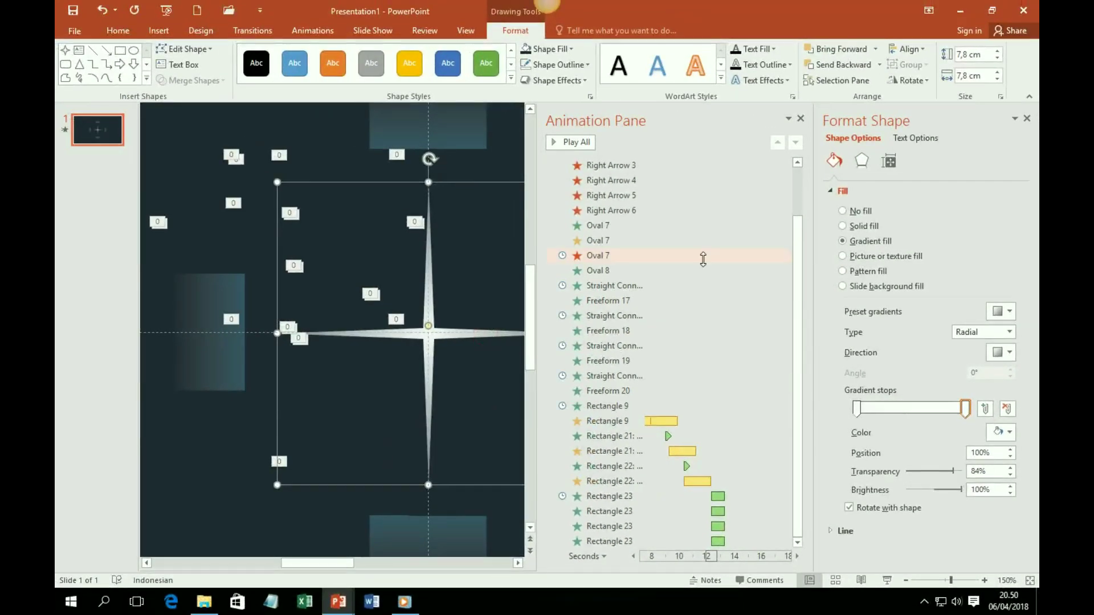
left_click(1027, 118)
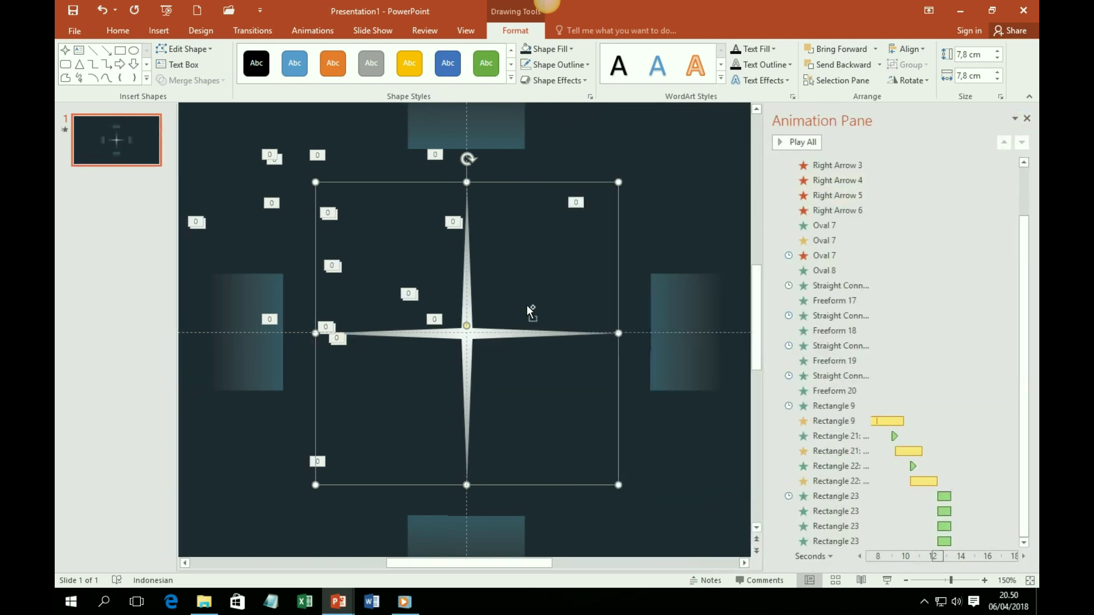
Apply the Appear entrance animation to the 4-point star and set it to Start After Previous.
scroll(531, 311, "down", 6)
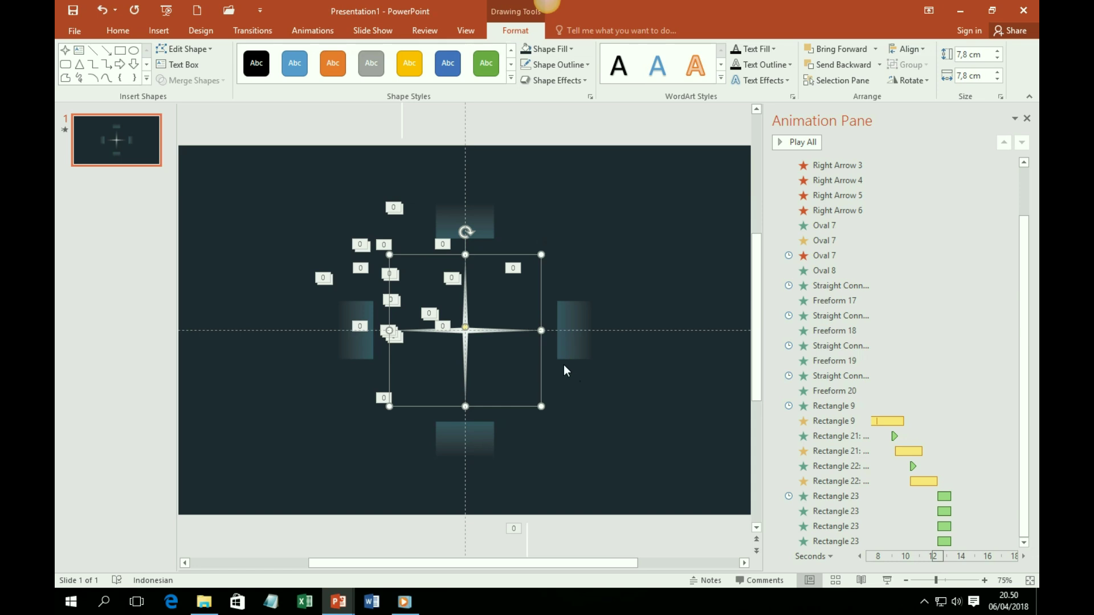
left_click(832, 540)
left_click(501, 280)
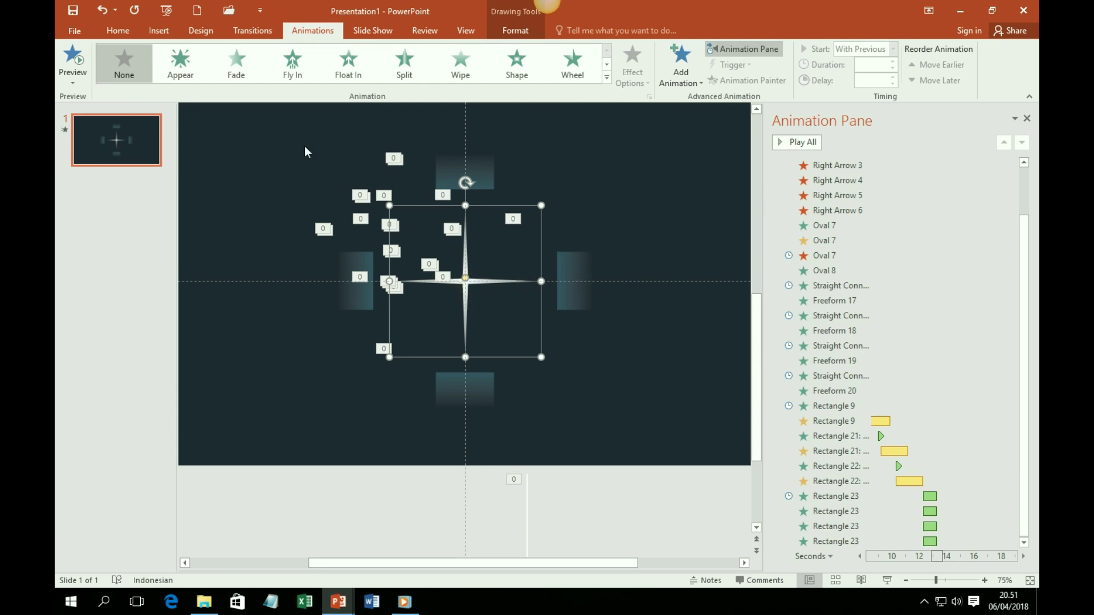
left_click(176, 61)
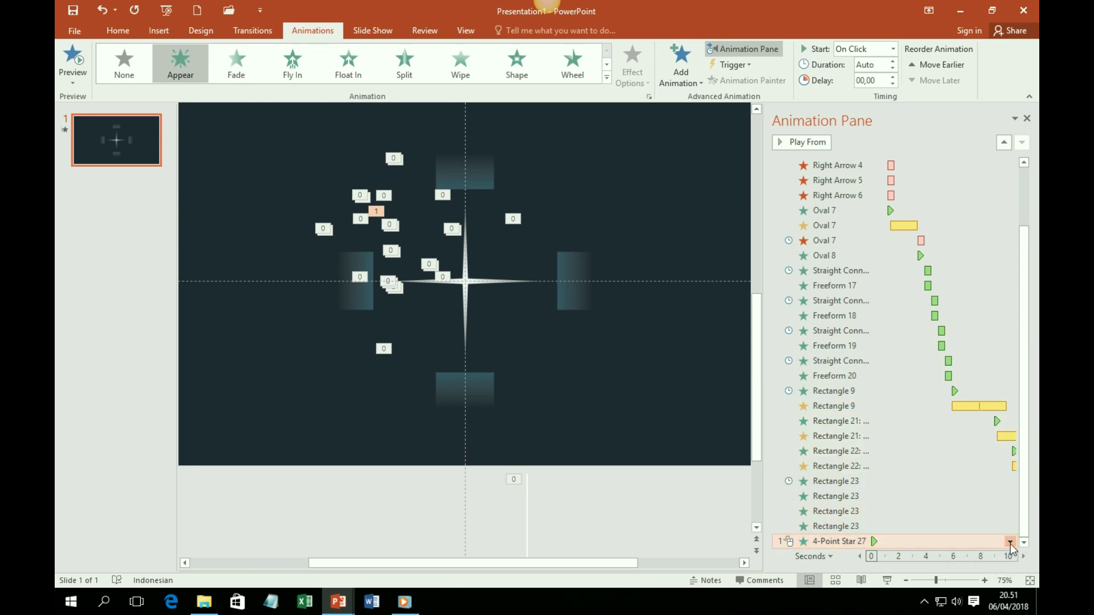
left_click(1010, 543)
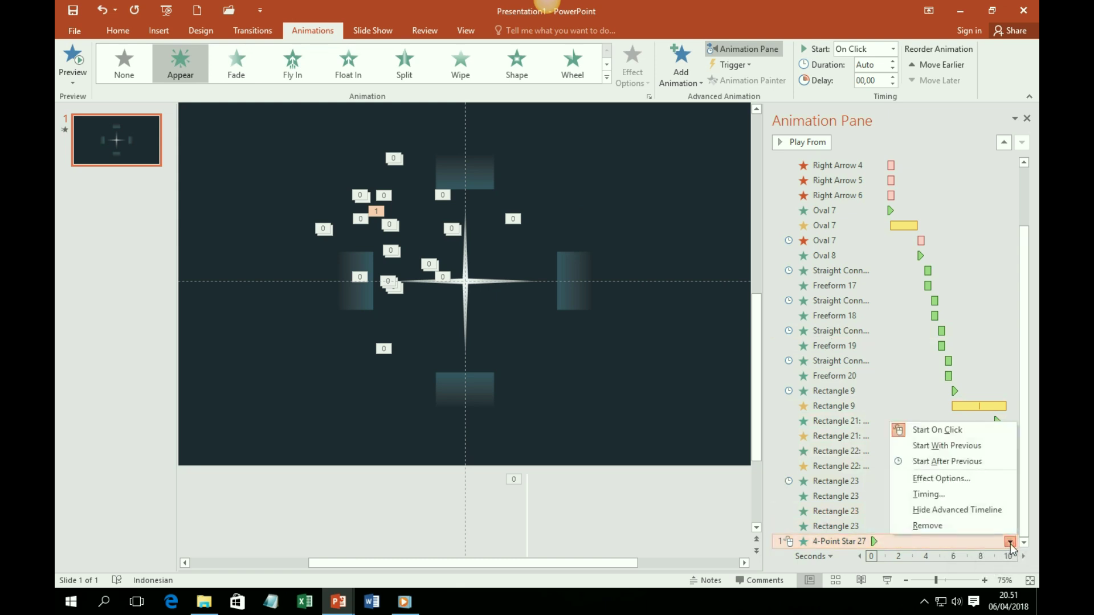
left_click(977, 463)
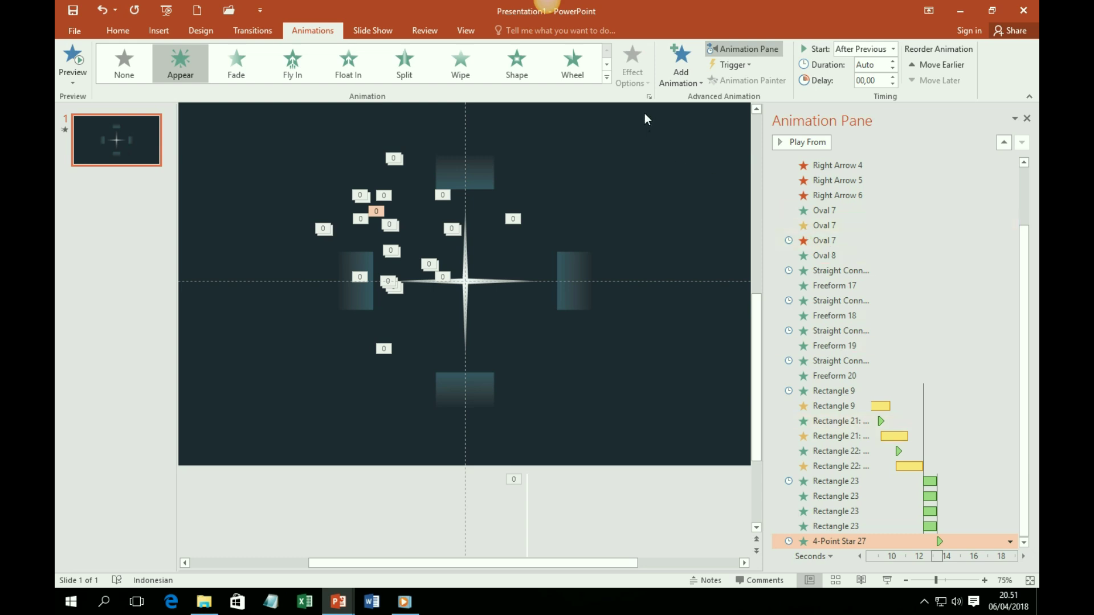
Add a Zoom exit animation to the 4-point star and set it to Start After Previous.
left_click(682, 76)
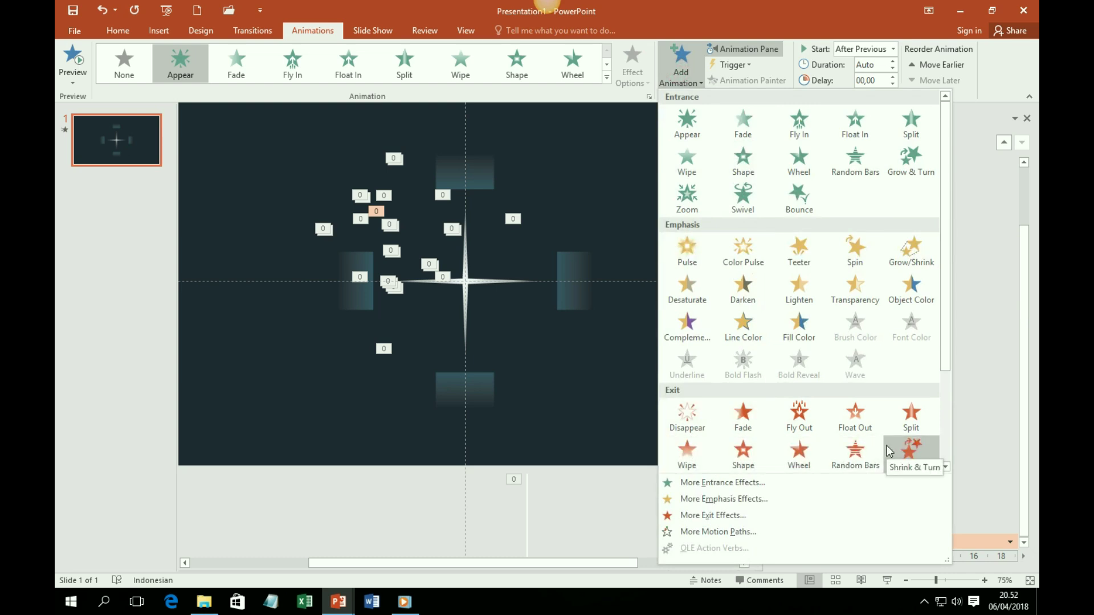
scroll(887, 451, "down", 3)
left_click(688, 365)
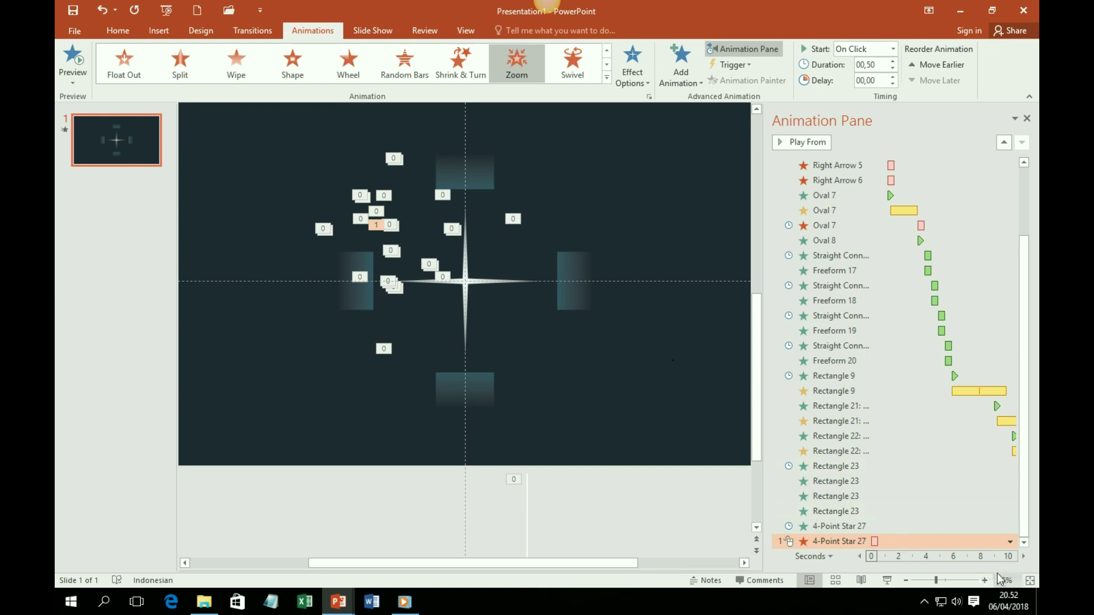
left_click(1009, 541)
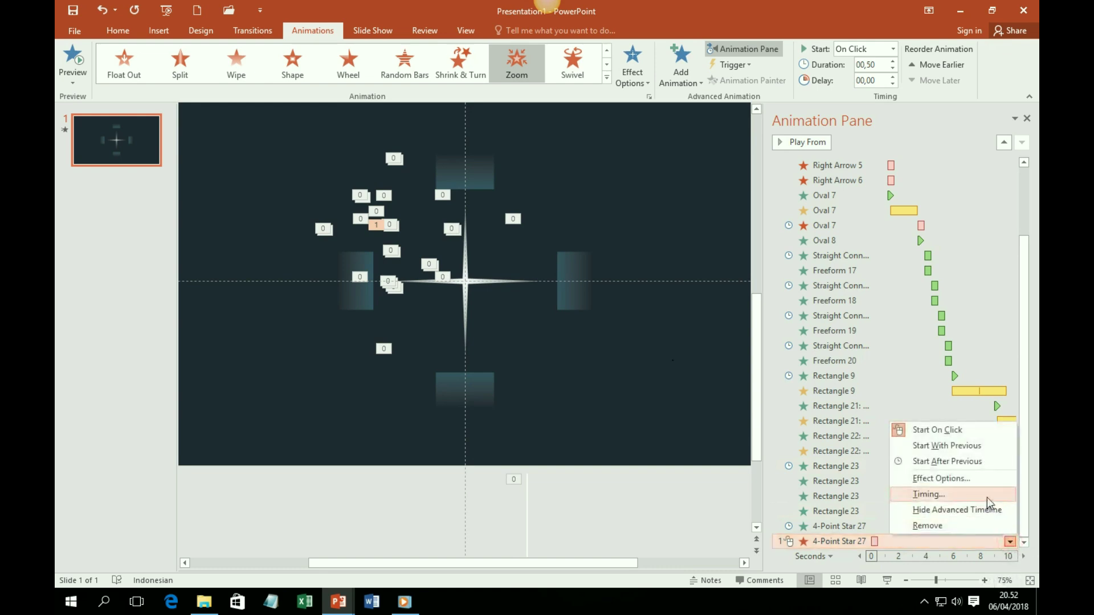
left_click(980, 463)
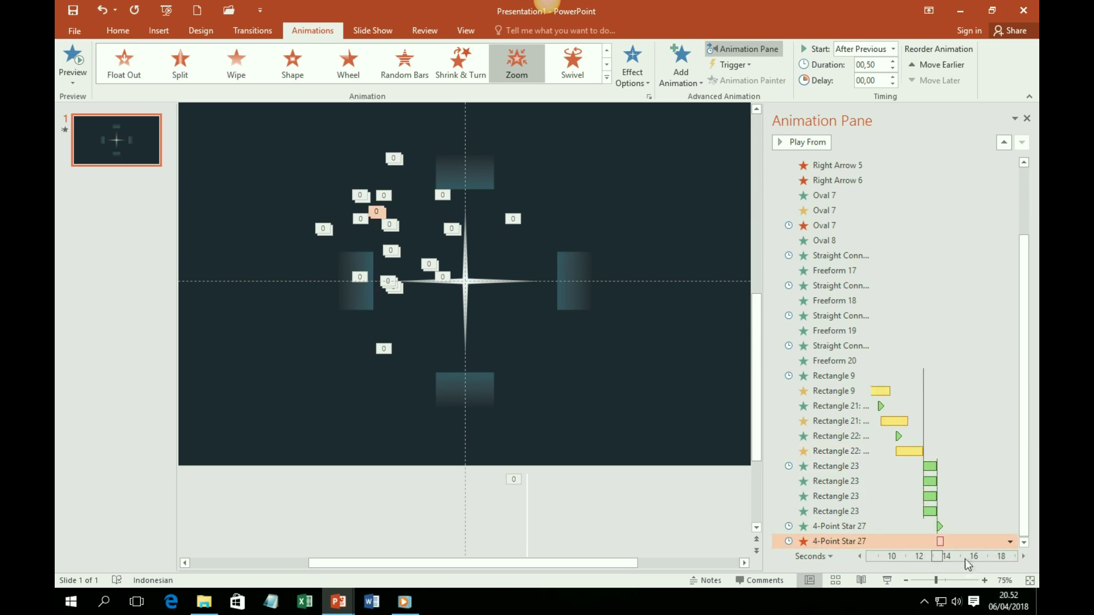
Delay the star's Zoom exit animation by 0.60 seconds on the animation timeline.
left_click(1010, 541)
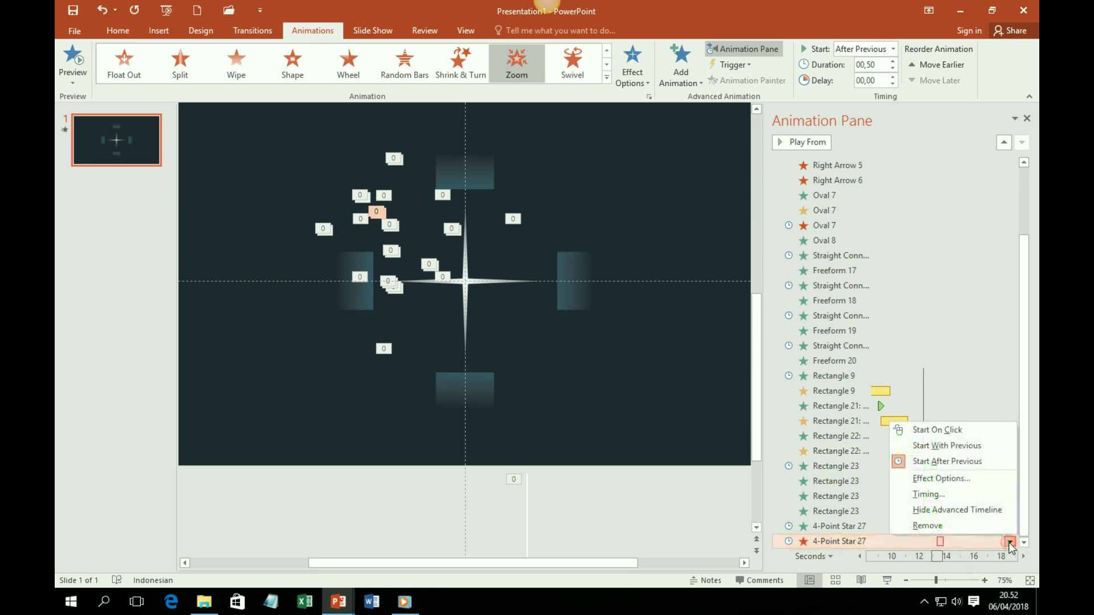
left_click(886, 511)
left_click_drag(939, 541, 949, 545)
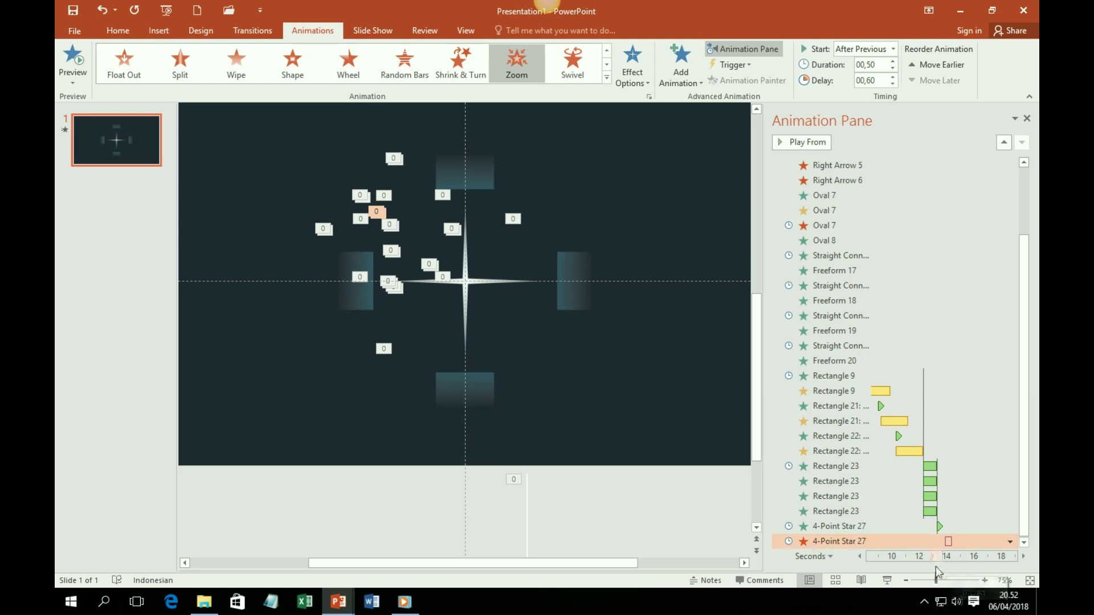
Run the current slide as a slide show to review the animation, return to editing and clear the selection.
left_click(887, 580)
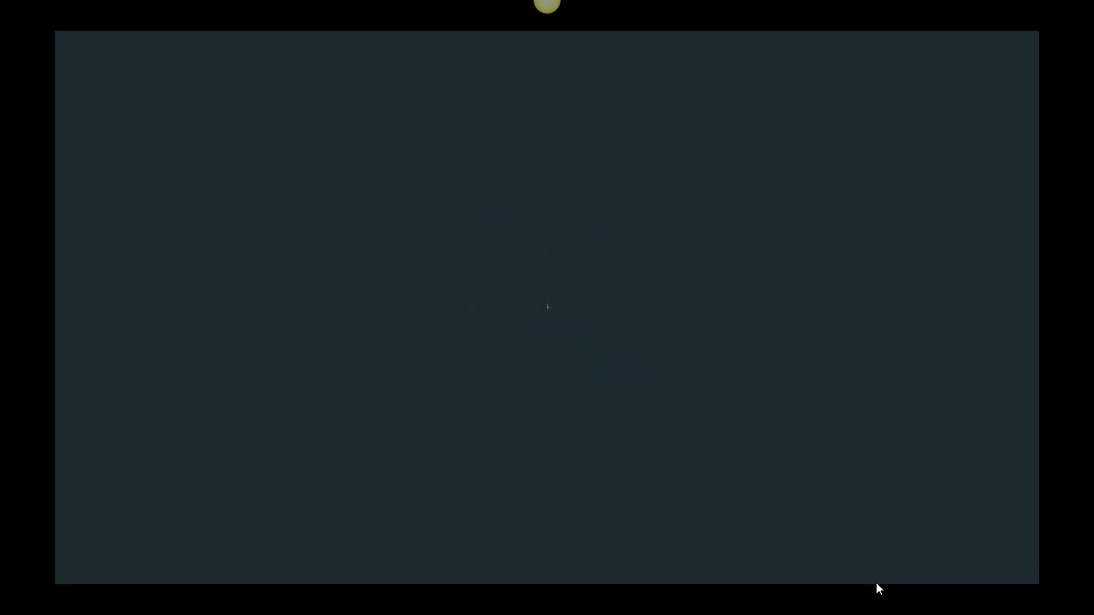
key("Escape")
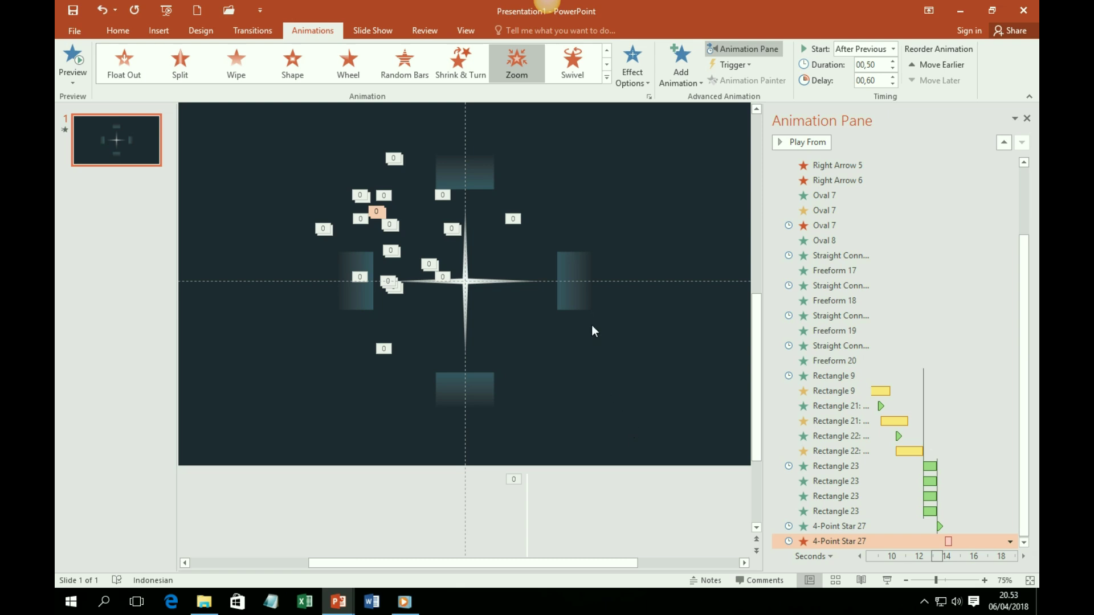
left_click(559, 379)
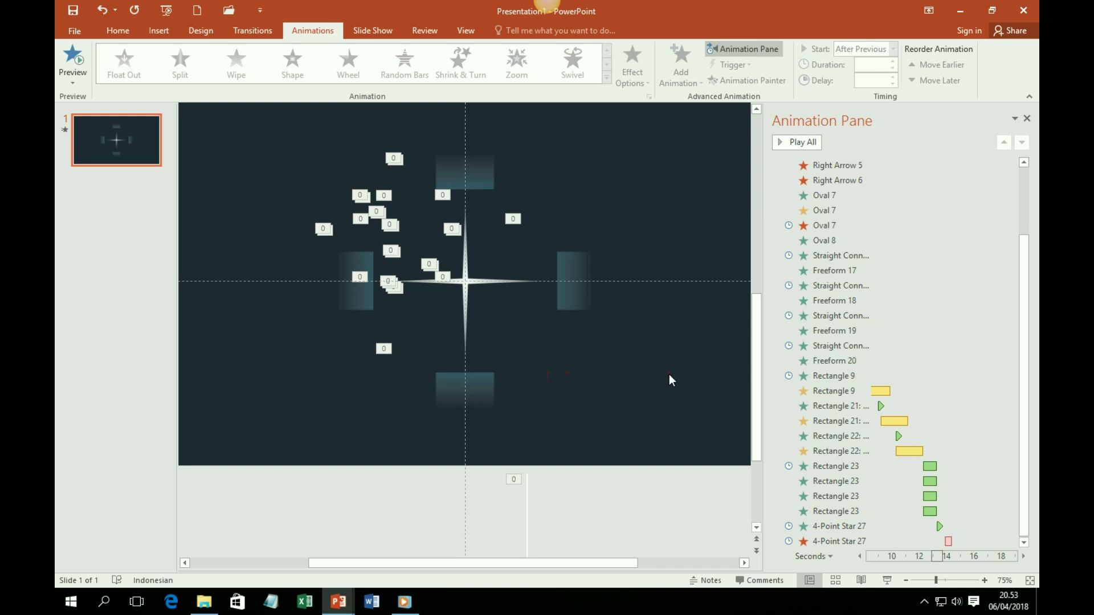
Insert the audio file Daisy_Dukes OK from the MUSIK UNTUK YOUTUBE folder onto the slide.
left_click(163, 32)
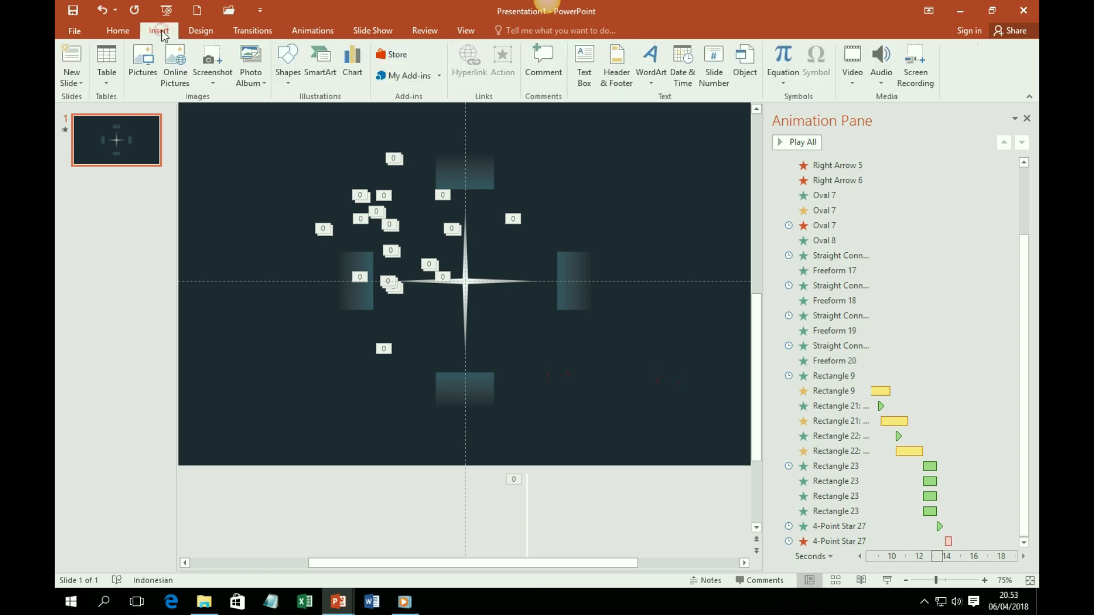
left_click(887, 85)
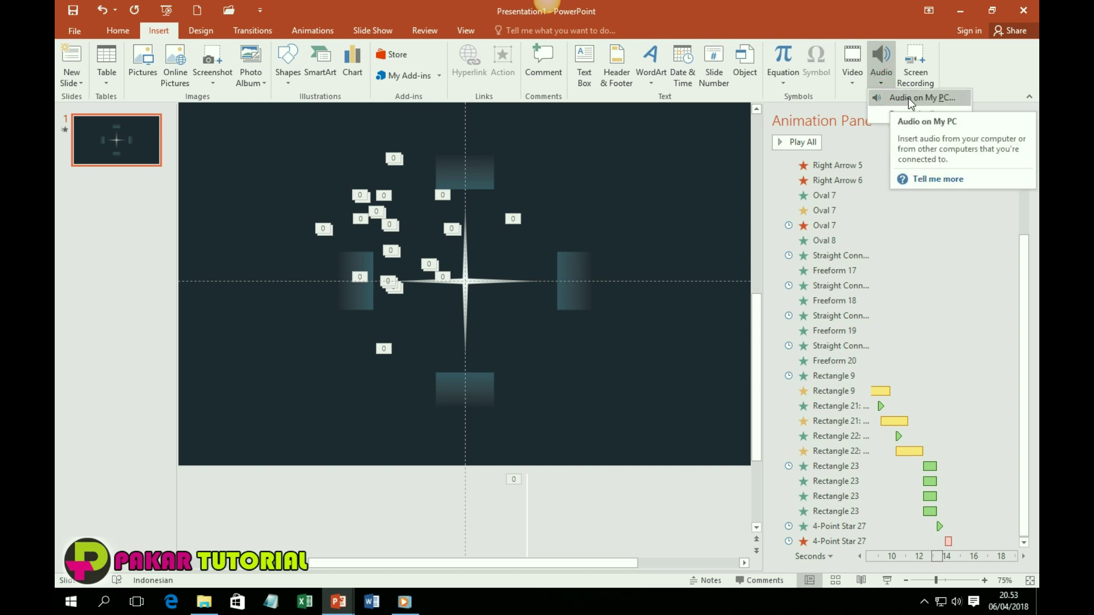
left_click(908, 98)
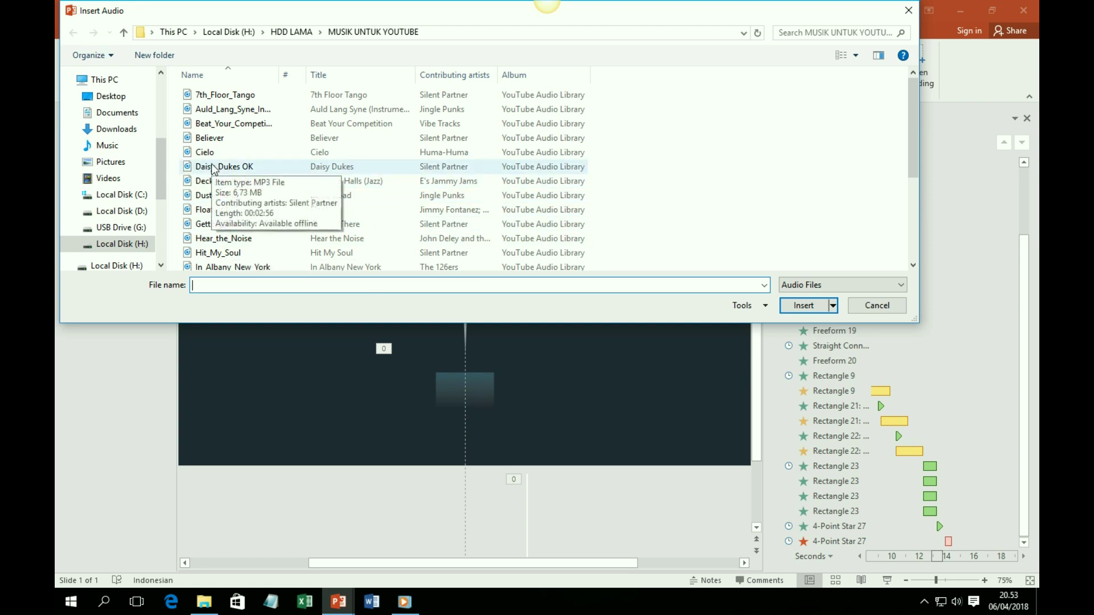
left_click(212, 168)
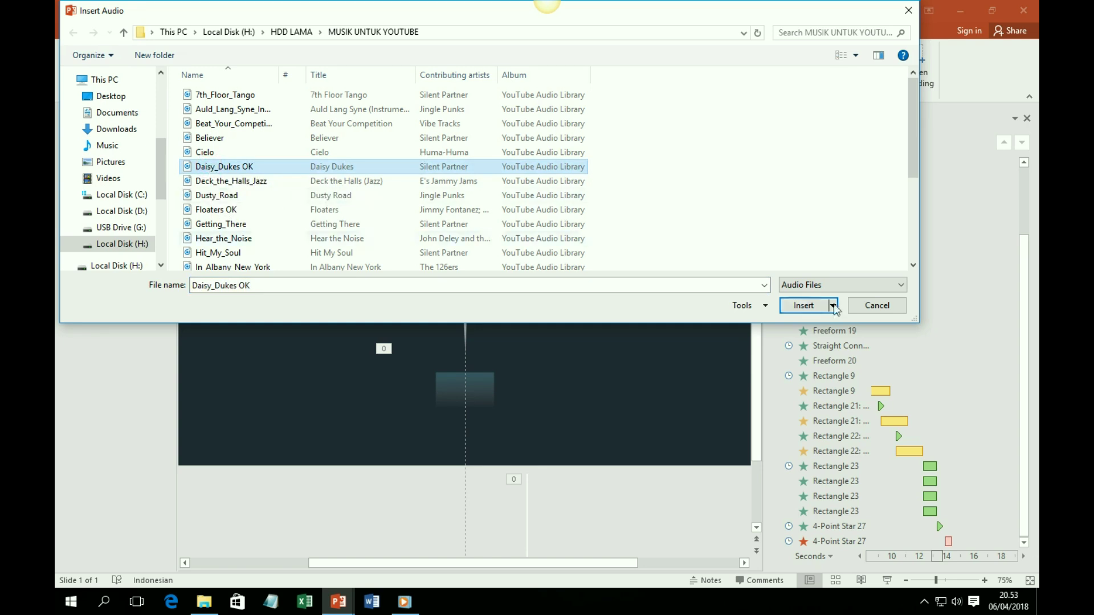
left_click(804, 305)
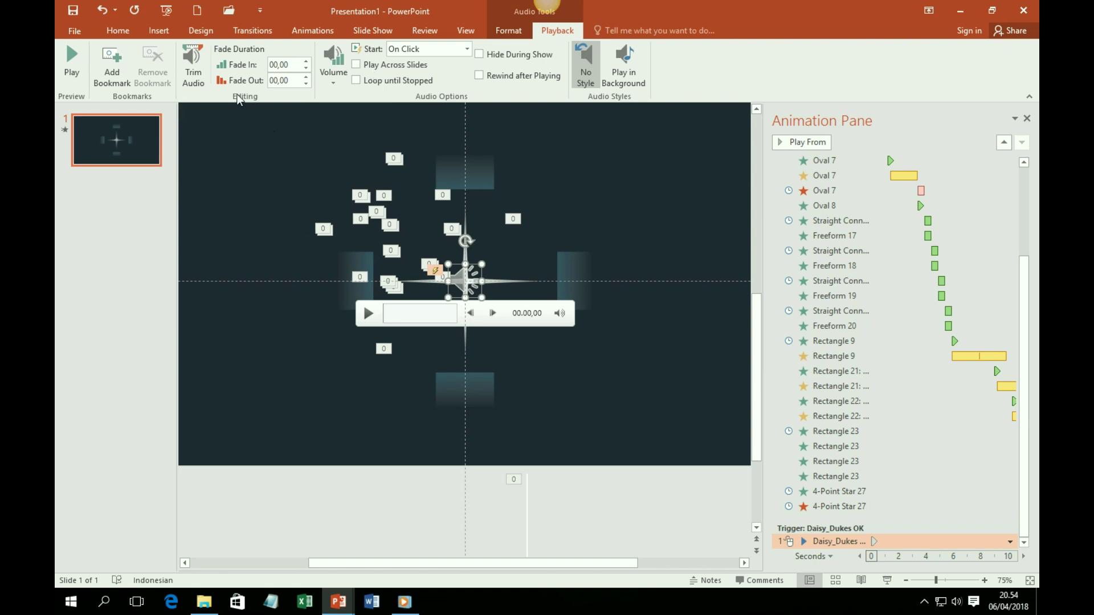
Trim the inserted audio so that it ends at about 15.7 seconds.
left_click(191, 63)
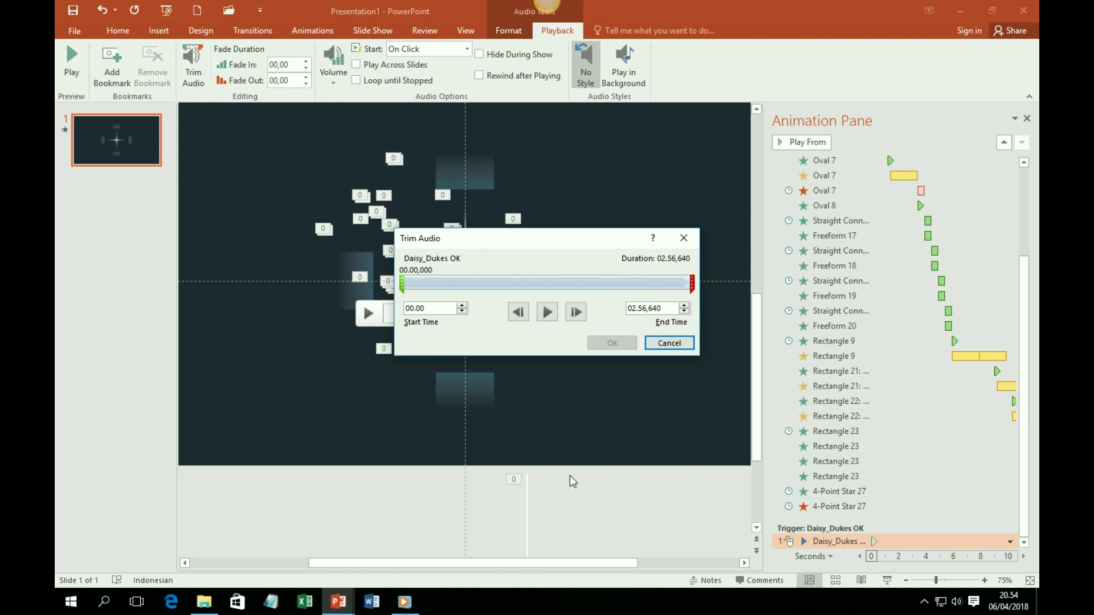
left_click_drag(691, 283, 429, 285)
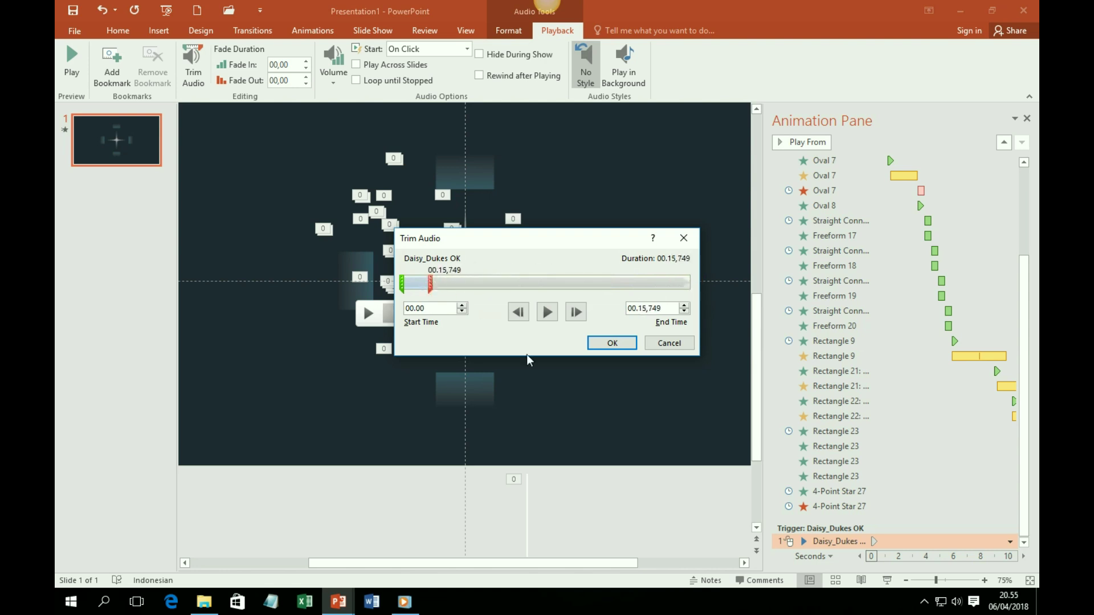
left_click(608, 342)
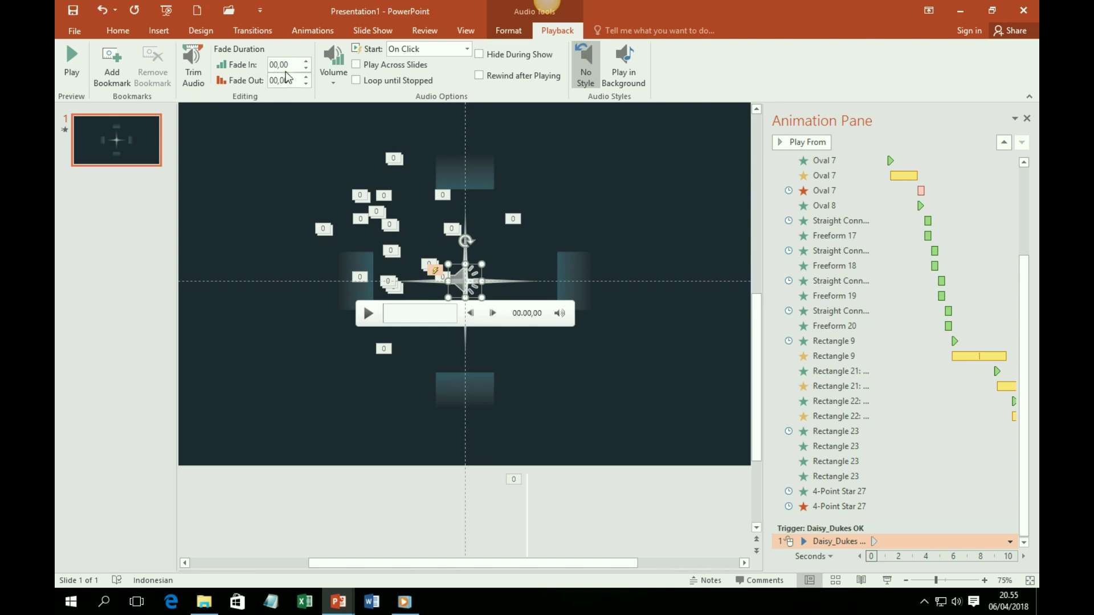
Set the audio's fade in to 0.75 seconds and its fade out to 2.00 seconds.
left_click(306, 62)
left_click(307, 62)
left_click(306, 62)
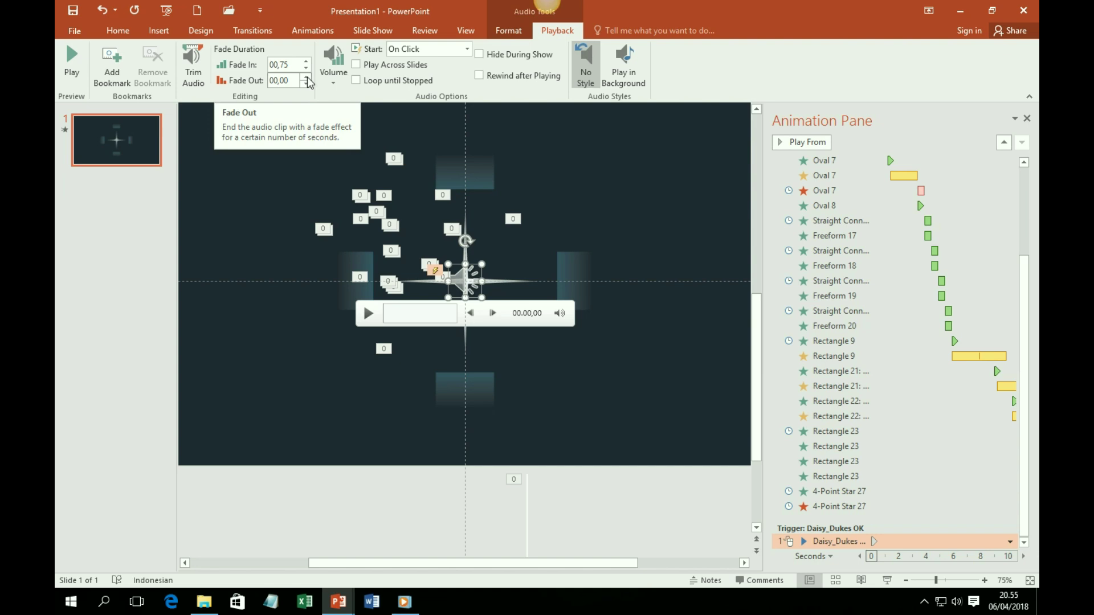
left_click(307, 77)
left_click(307, 78)
left_click(307, 77)
left_click(307, 78)
left_click(307, 77)
left_click(307, 77)
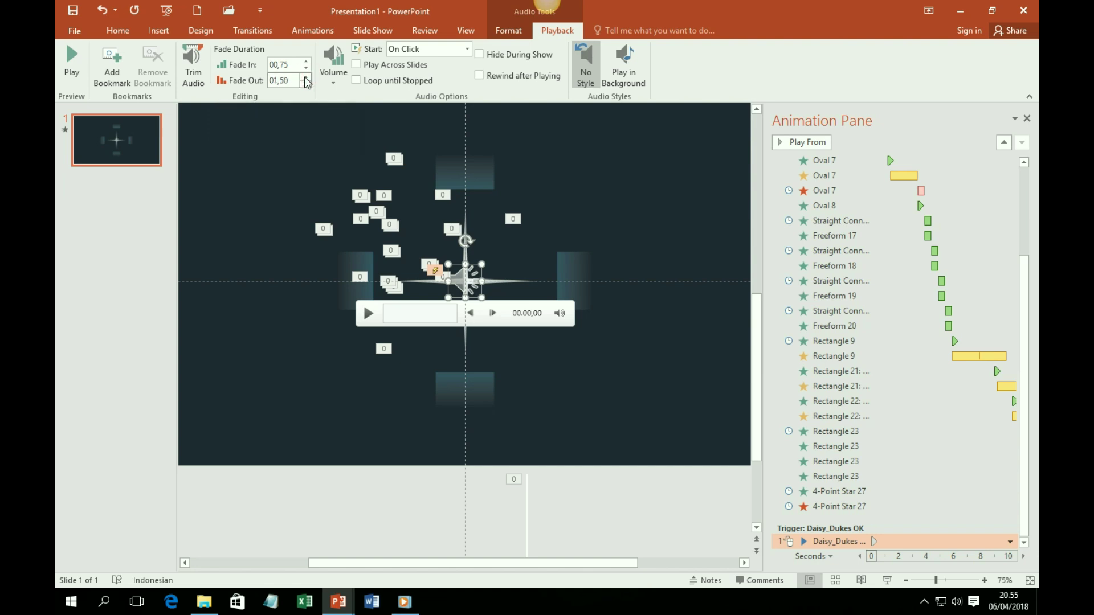
left_click(306, 78)
Keep the audio volume at High, make the clip start automatically and enable Play Across Slides.
left_click(331, 82)
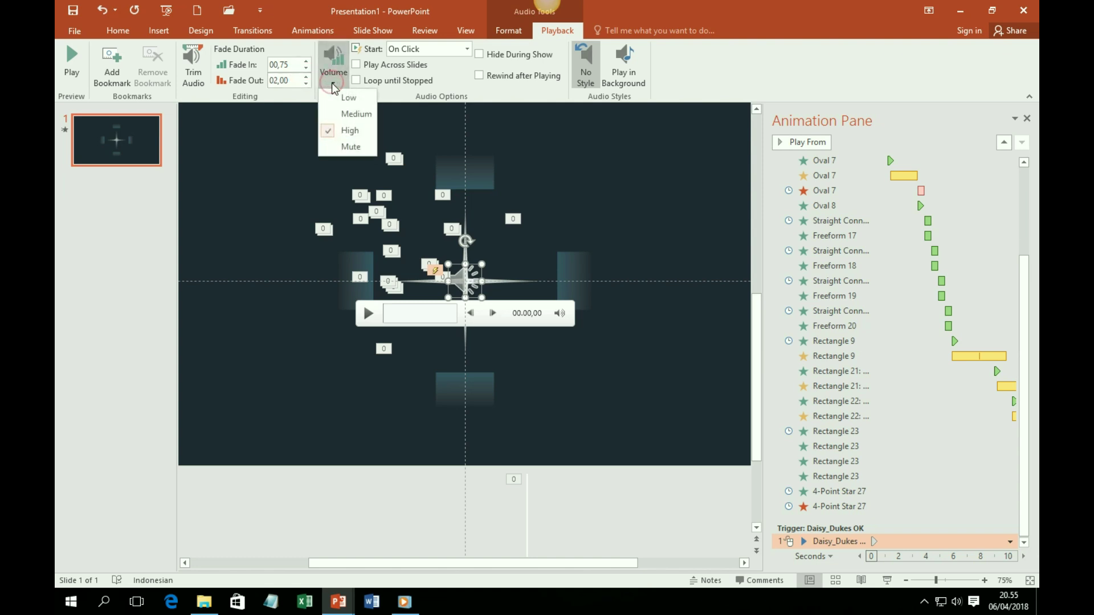
left_click(333, 84)
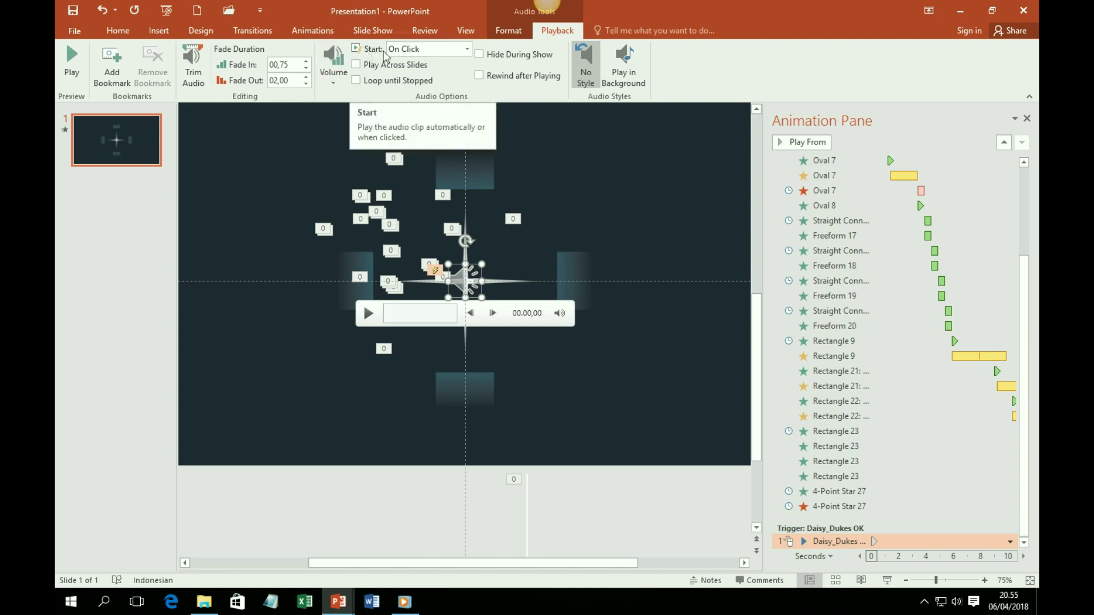
left_click(467, 50)
left_click(444, 61)
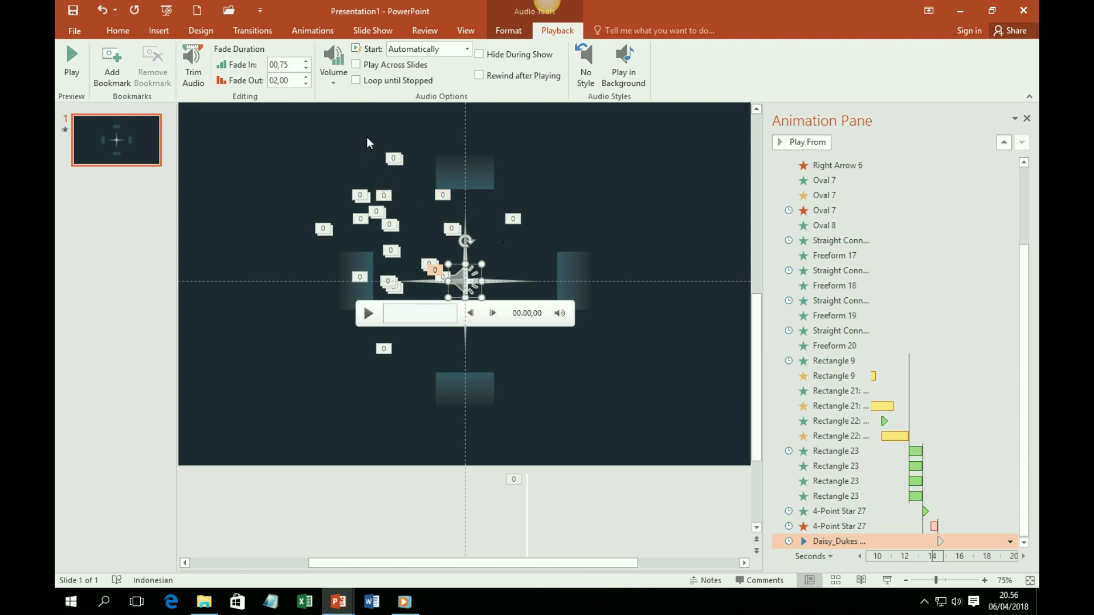
left_click(358, 66)
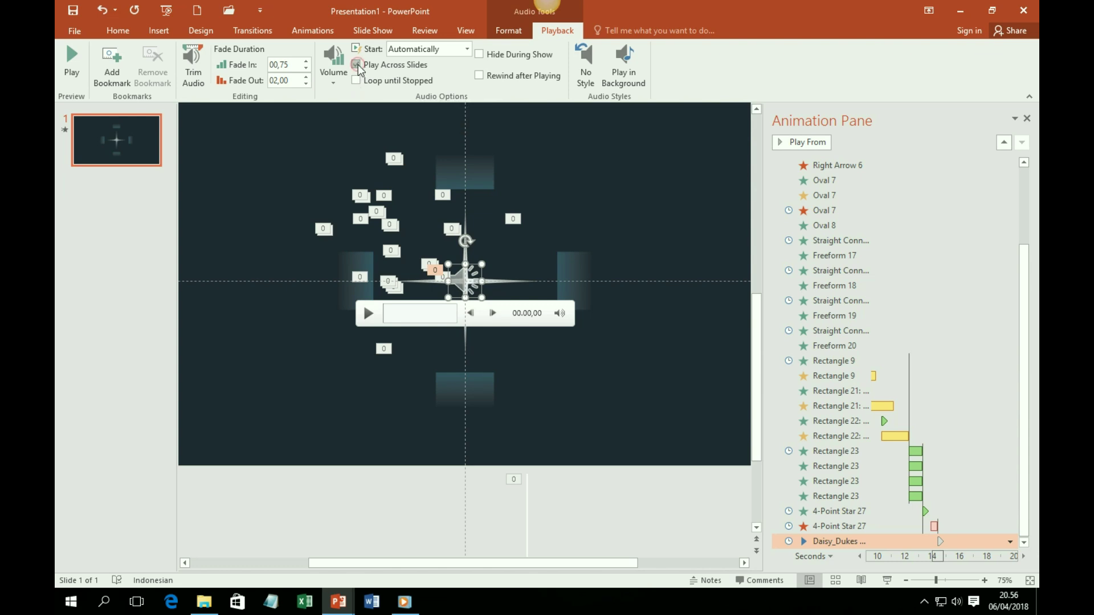